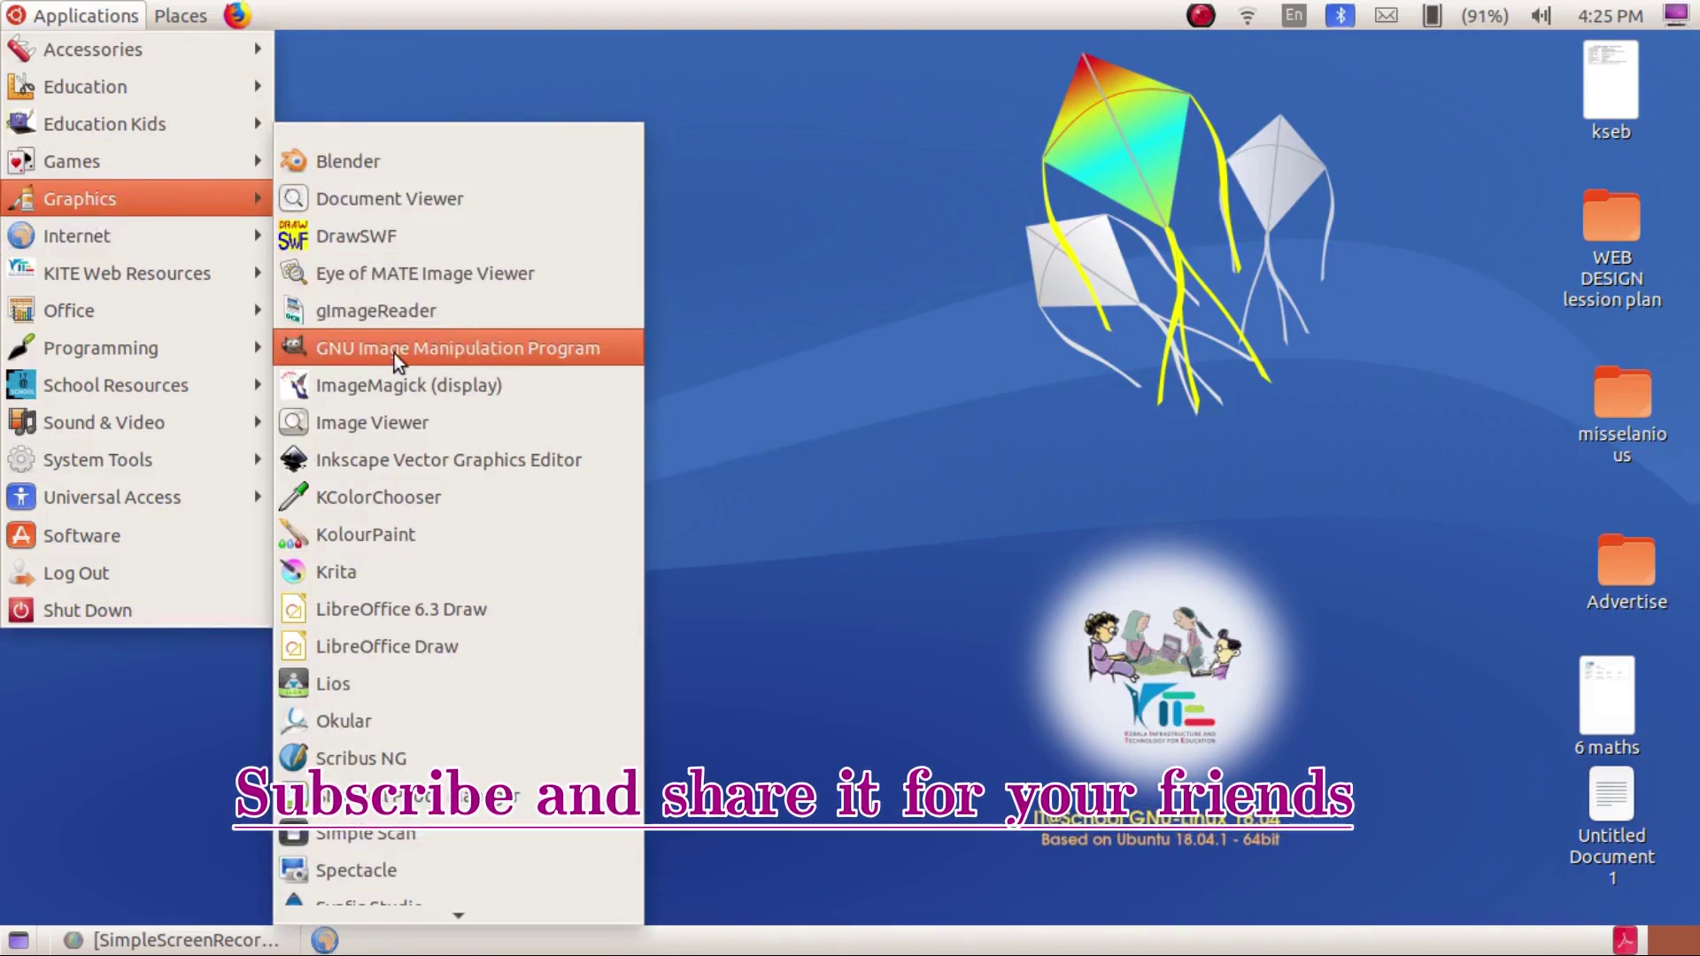
Launch GIMP from the Applications > Graphics menu
left_click(429, 338)
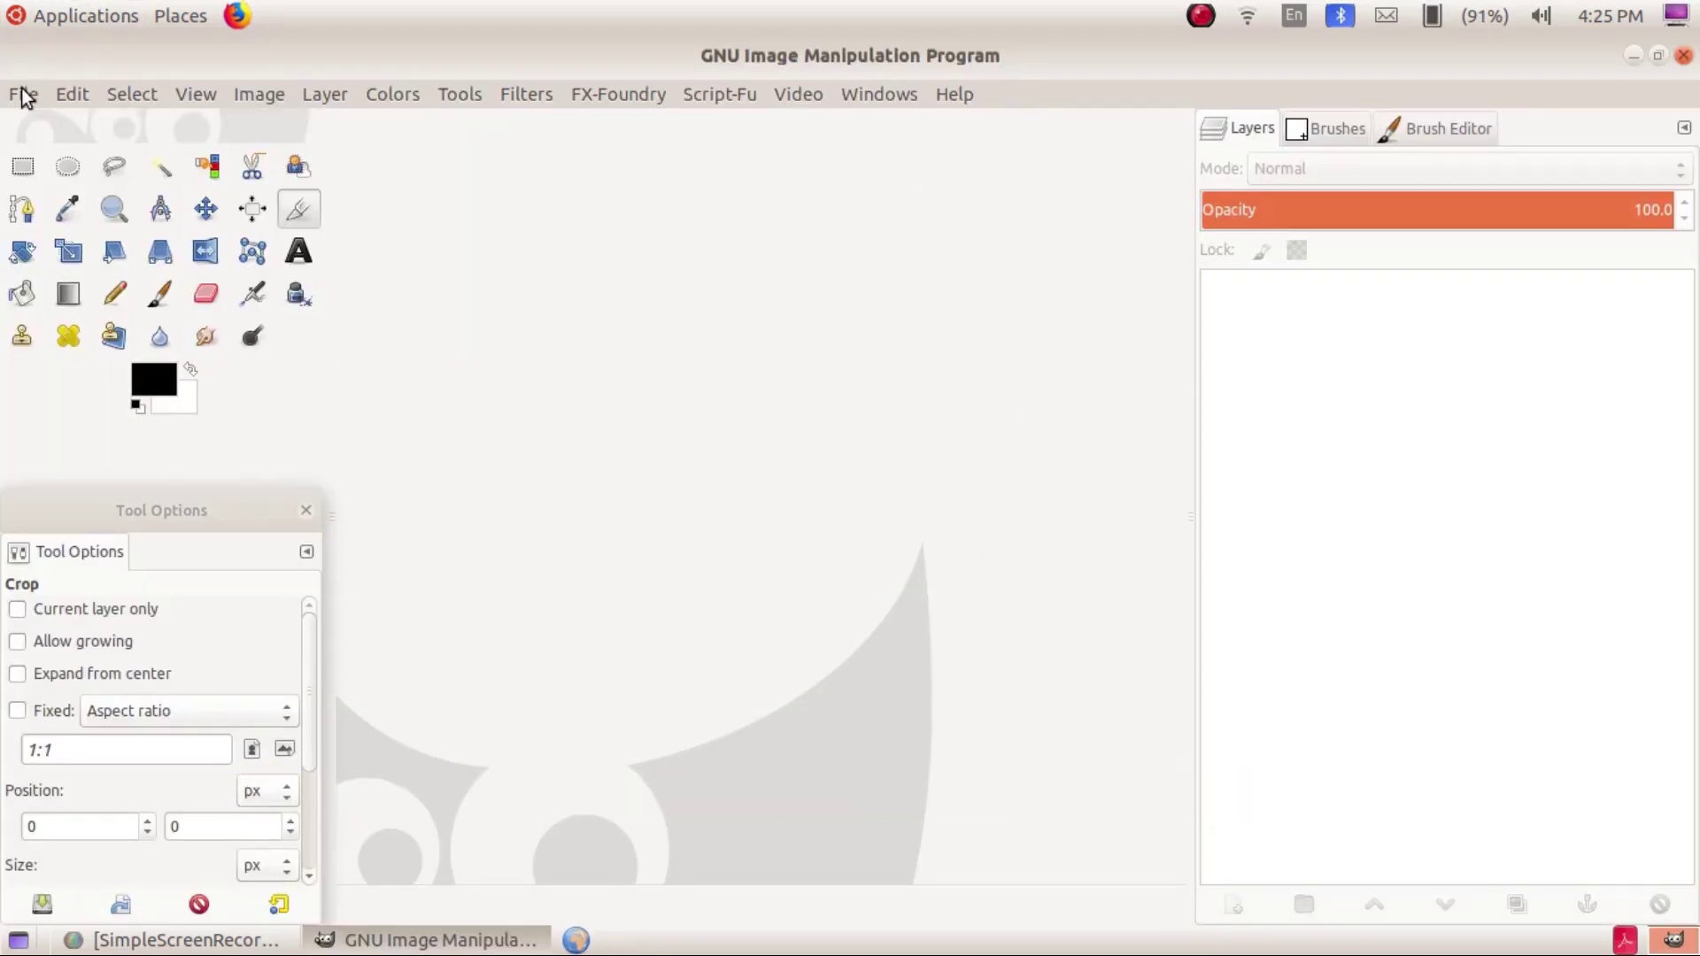
Create a new blank 1023×768 image from the 1024x768 template with adjusted width
left_click(27, 94)
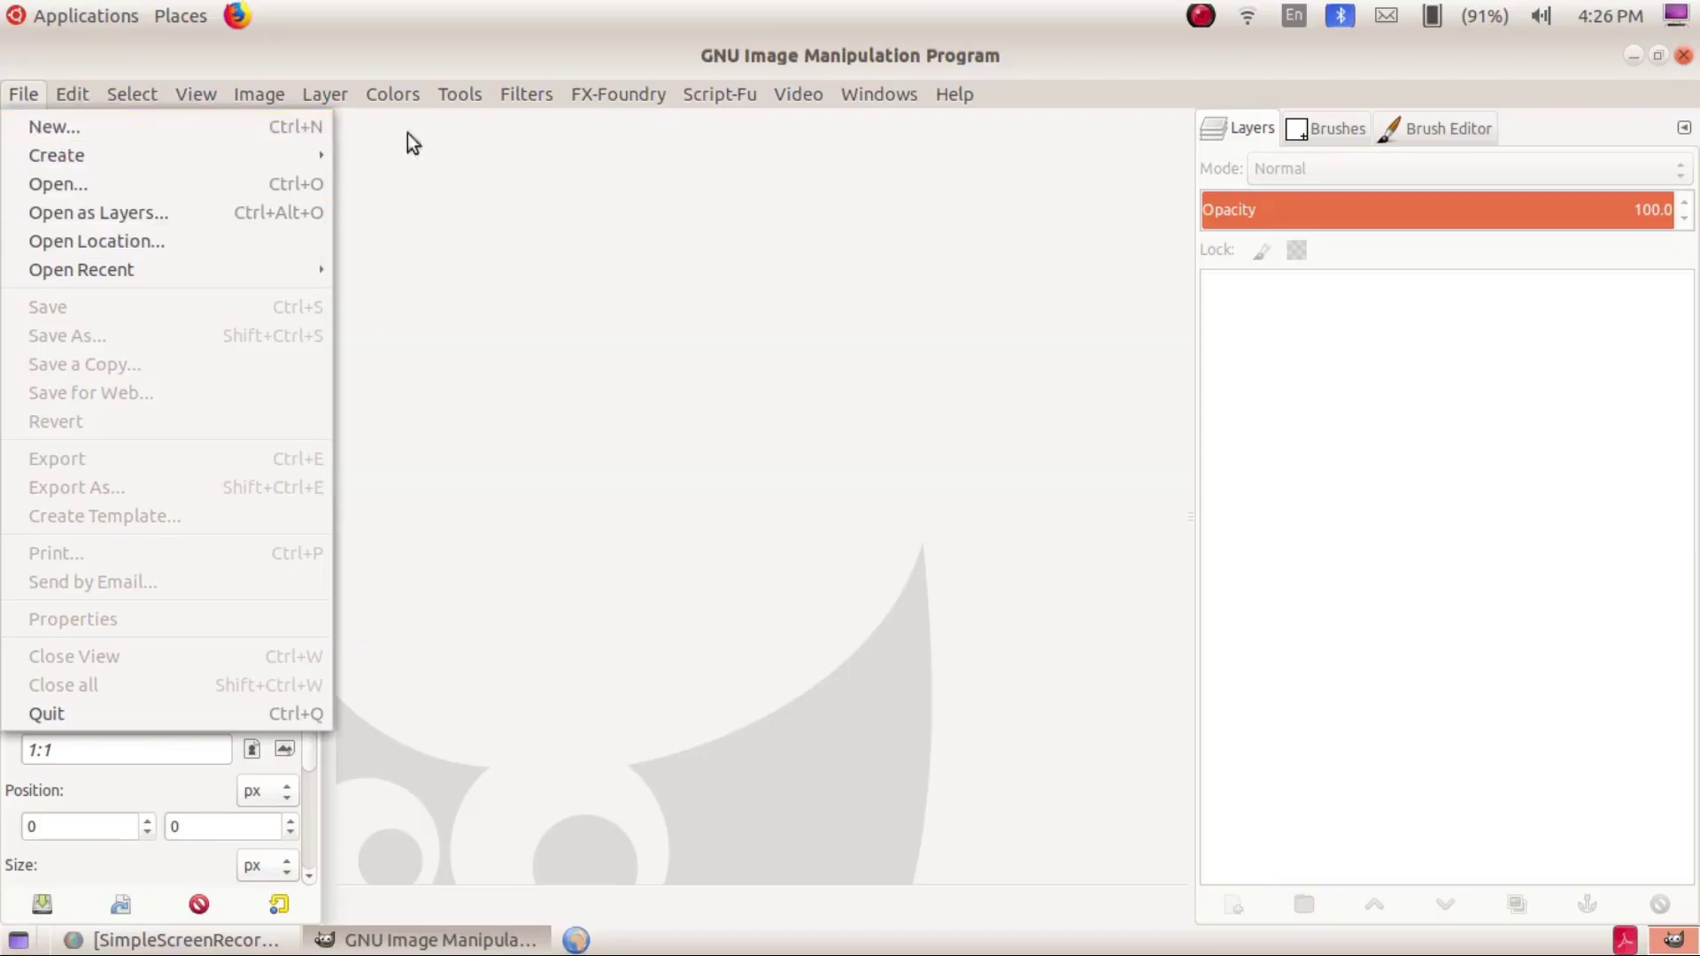
left_click(298, 124)
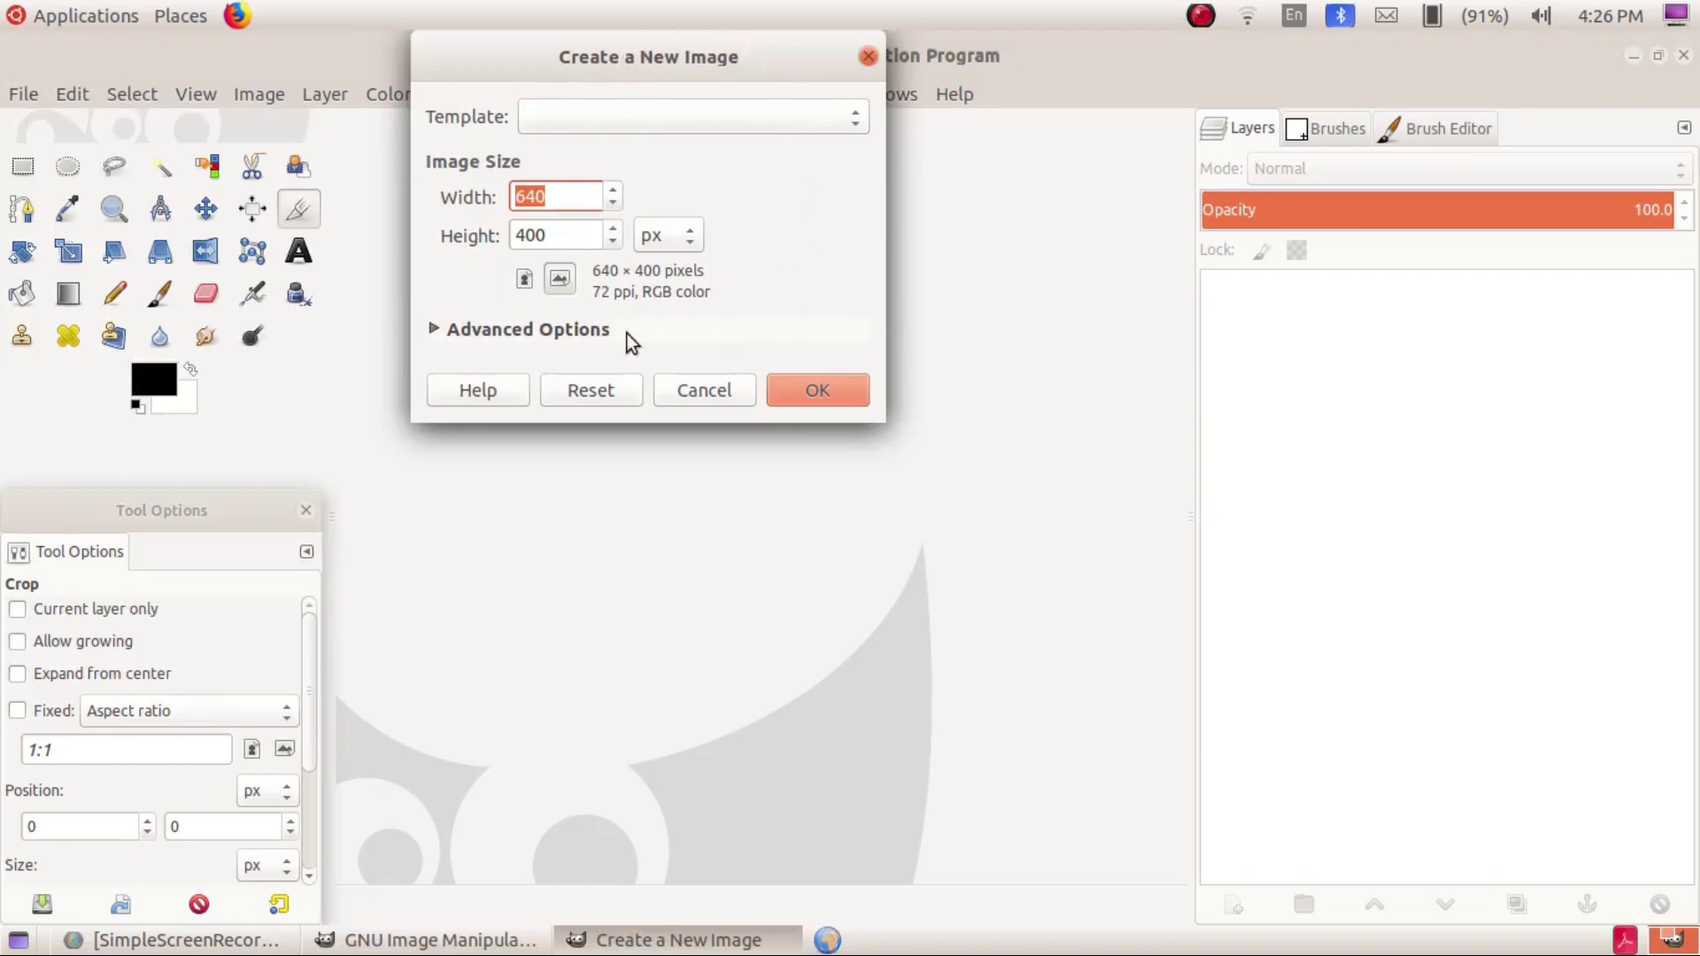
left_click(708, 119)
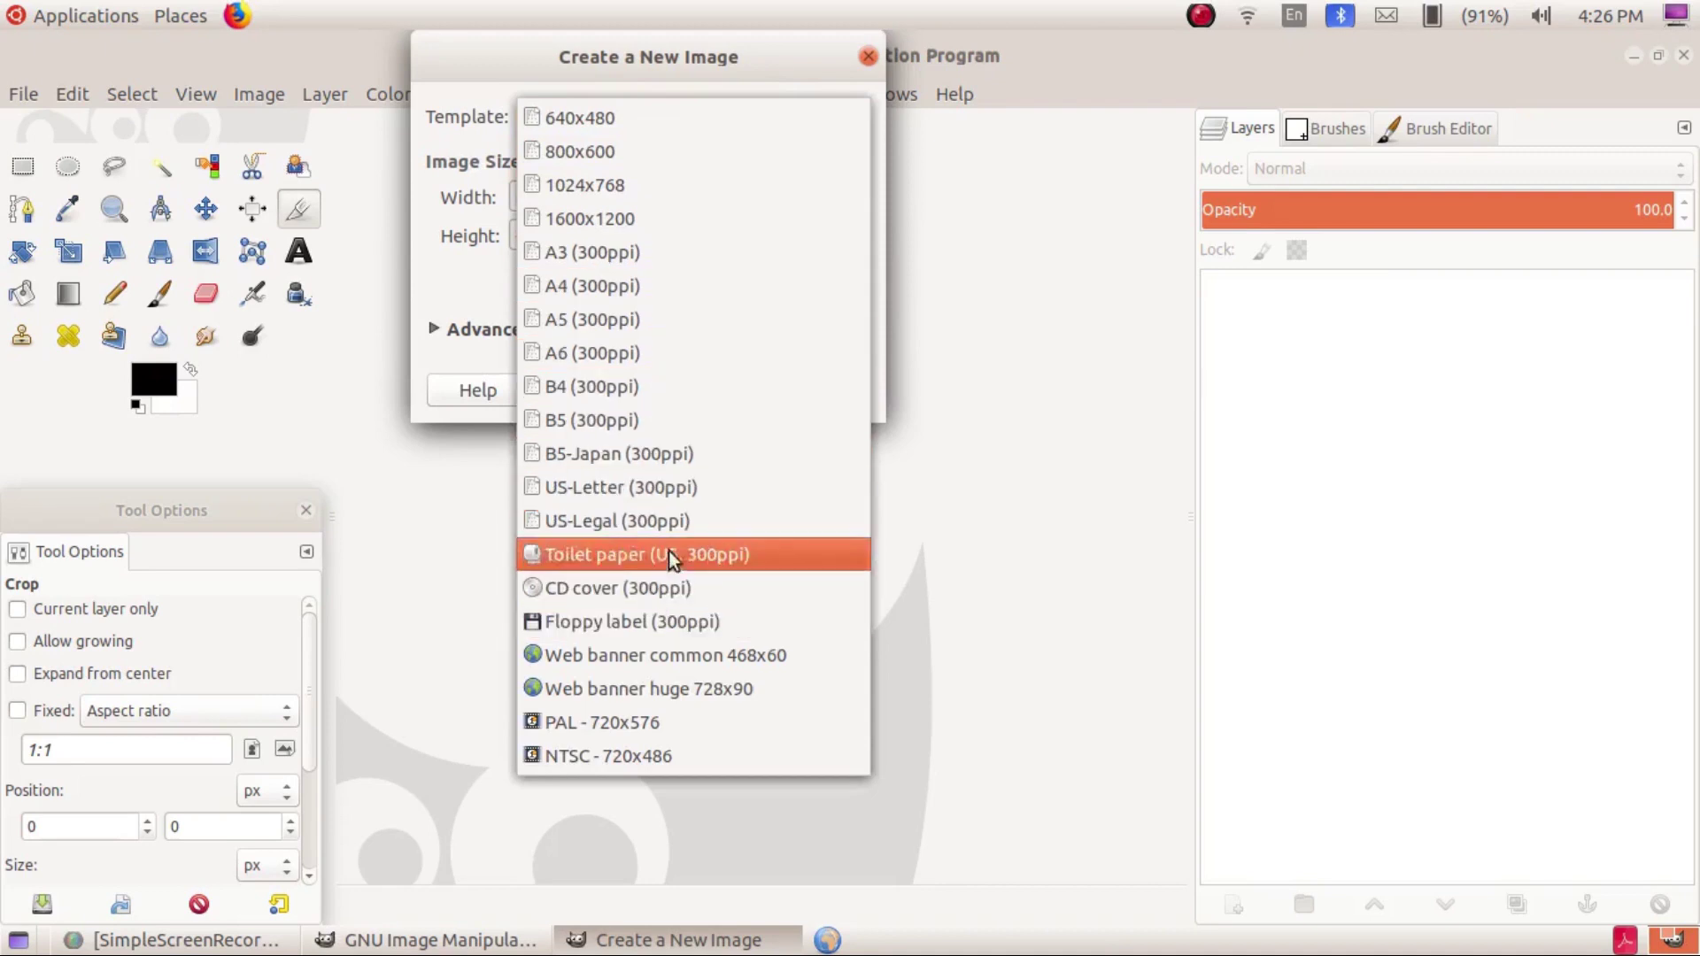
left_click(560, 113)
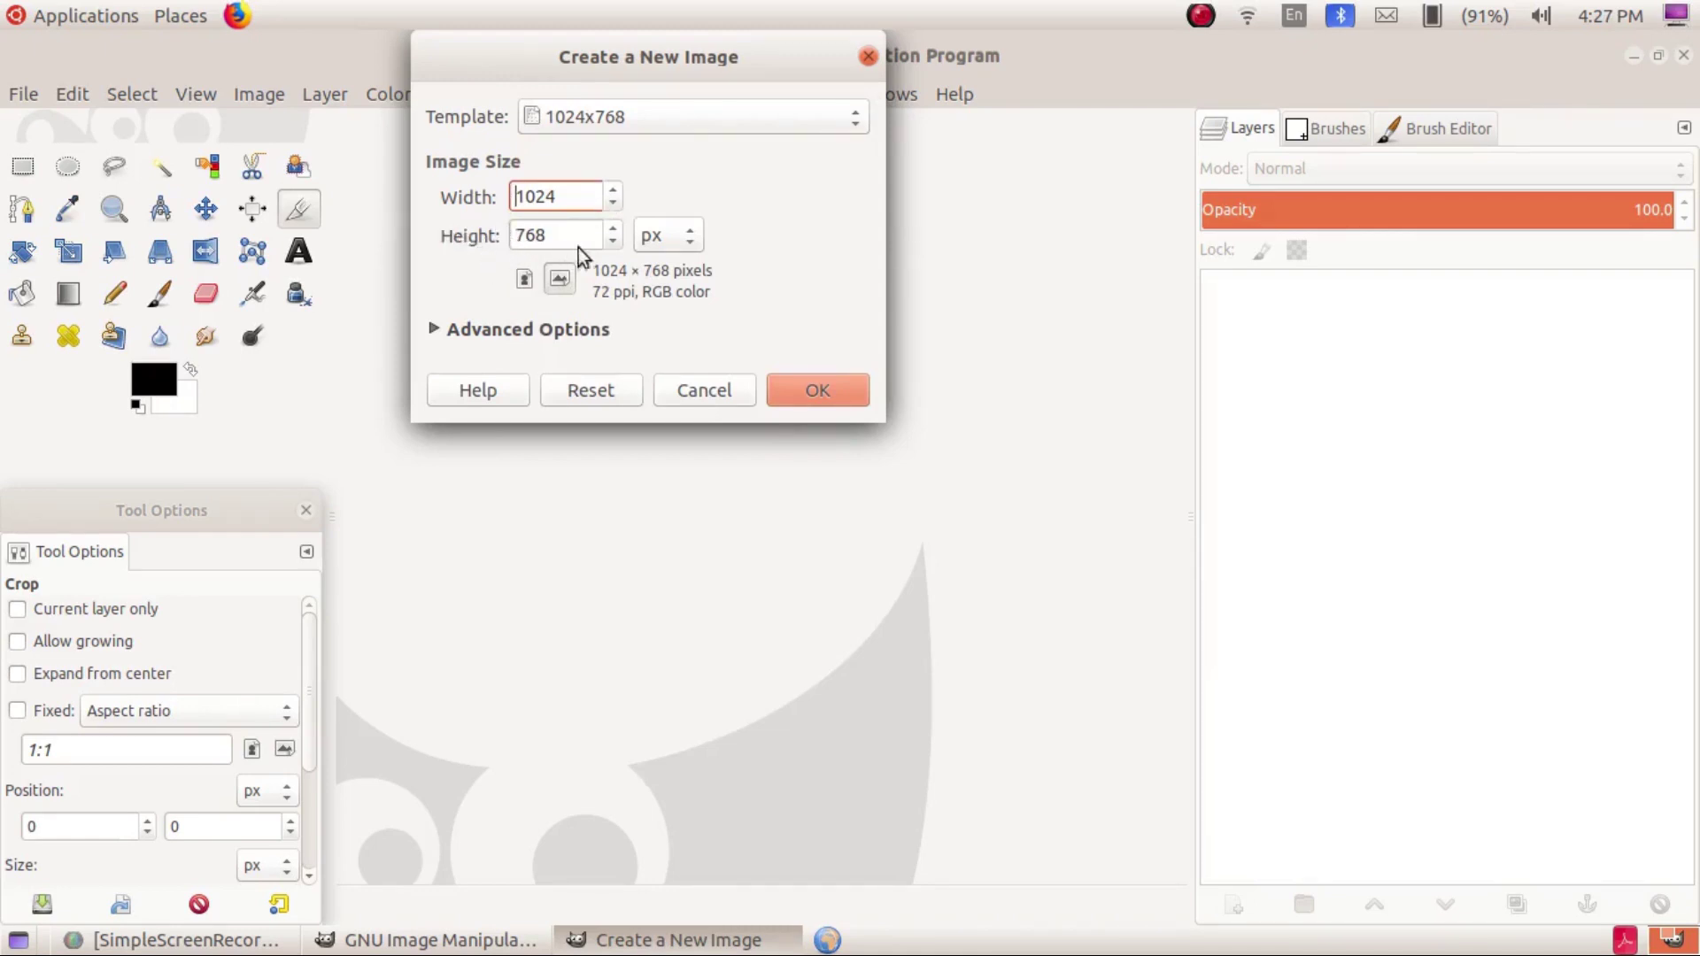
key("End")
left_click(811, 382)
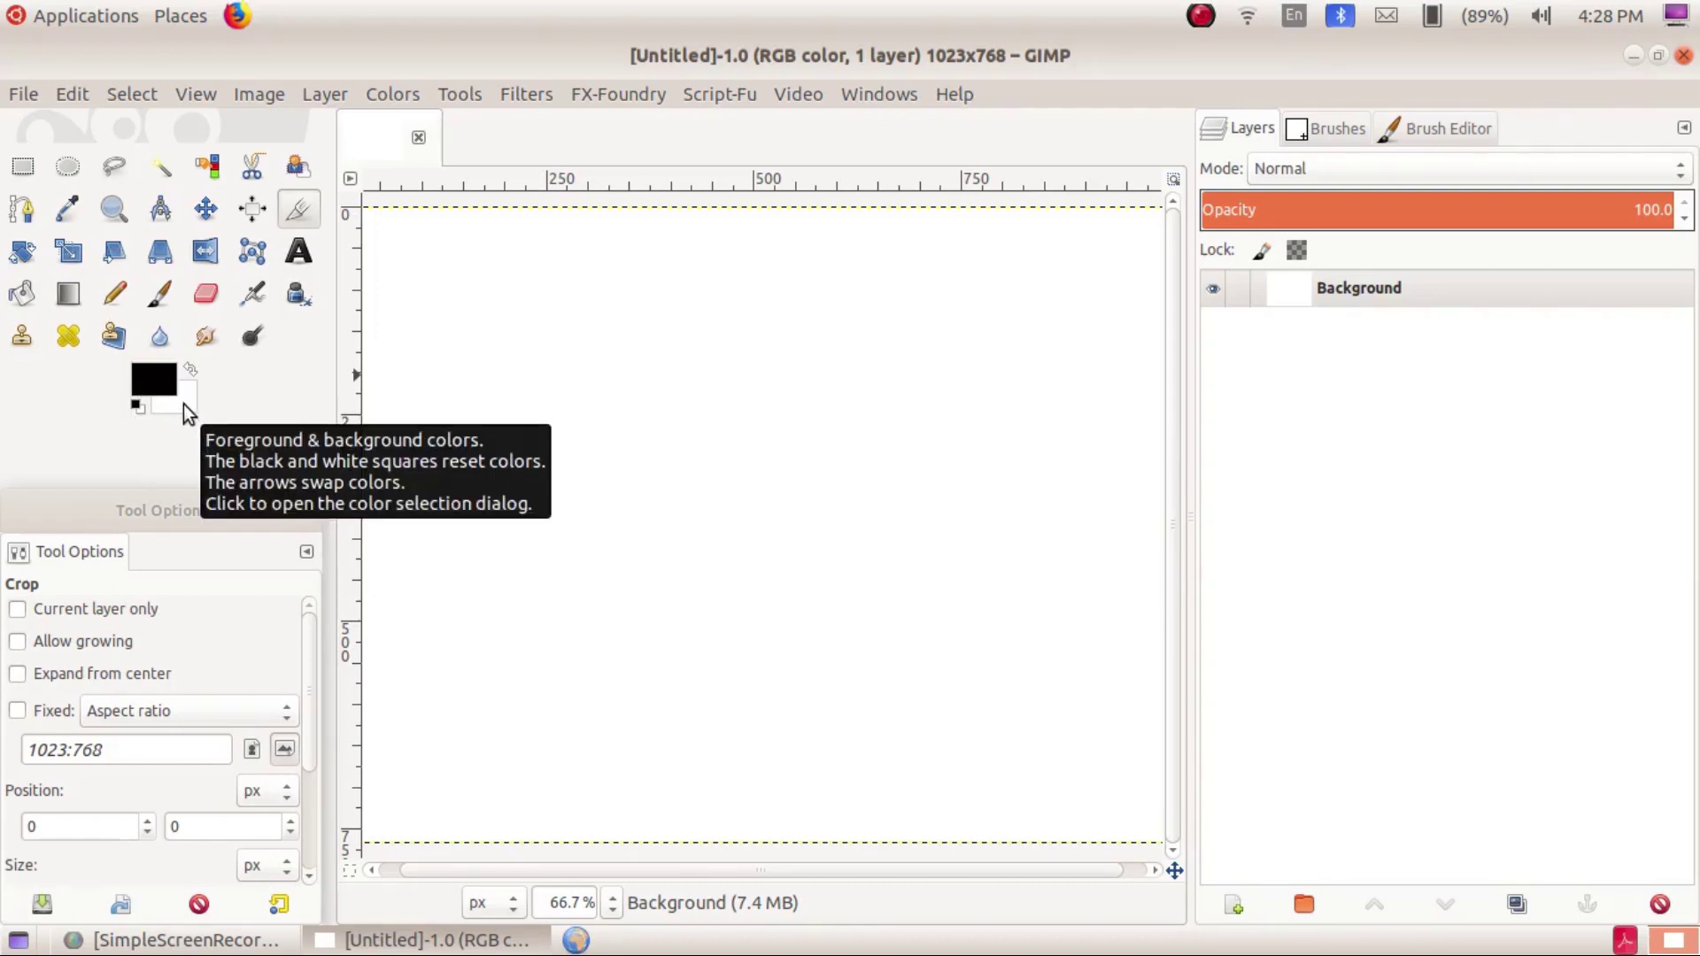
Set the background colour to cyan (33f1f3)
left_click(183, 404)
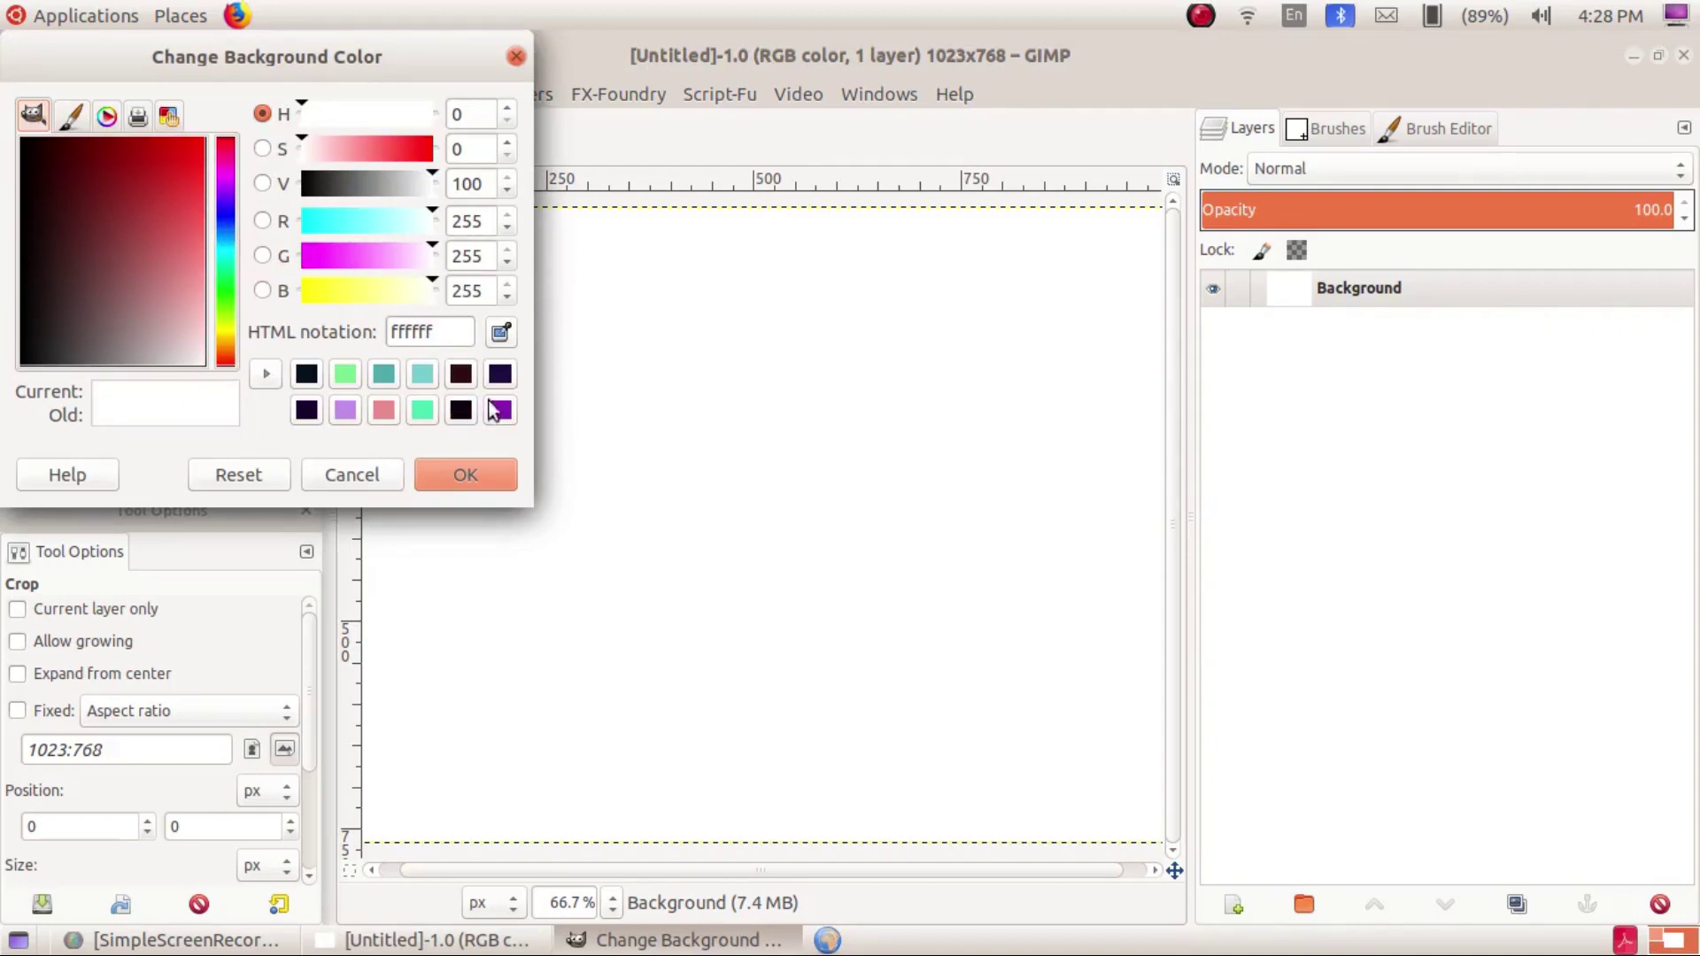
left_click(422, 374)
mouse_move(173, 244)
left_mouse_down()
mouse_move(85, 264)
mouse_move(158, 255)
left_mouse_up()
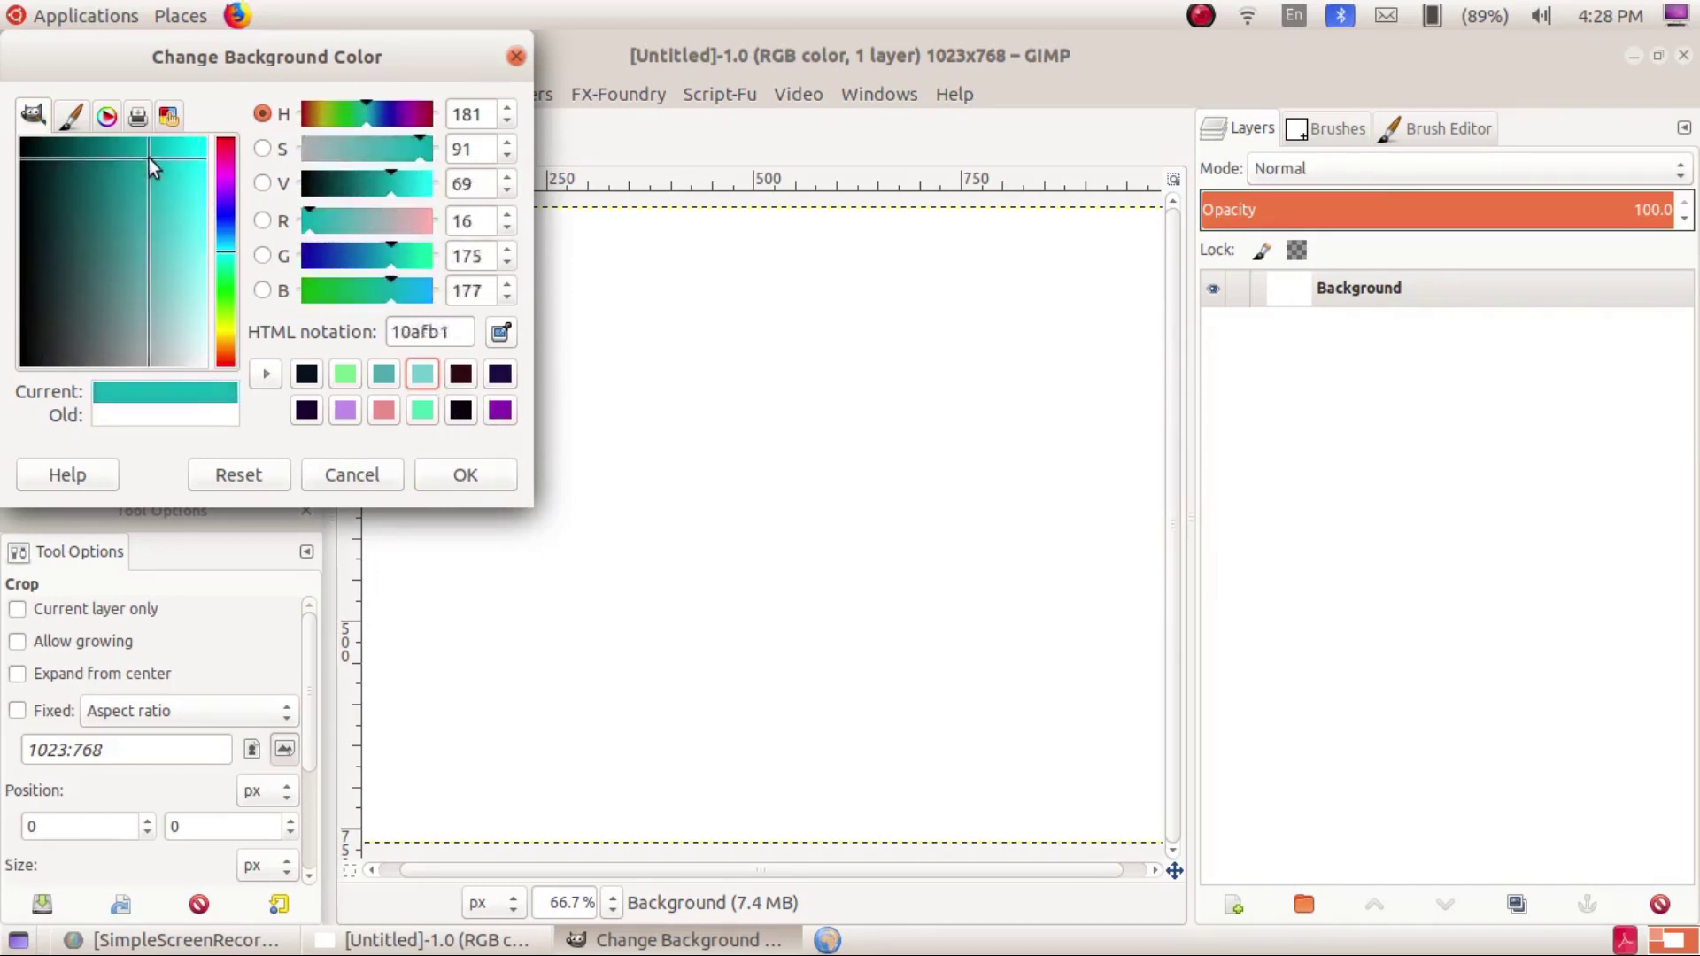
left_click(227, 168)
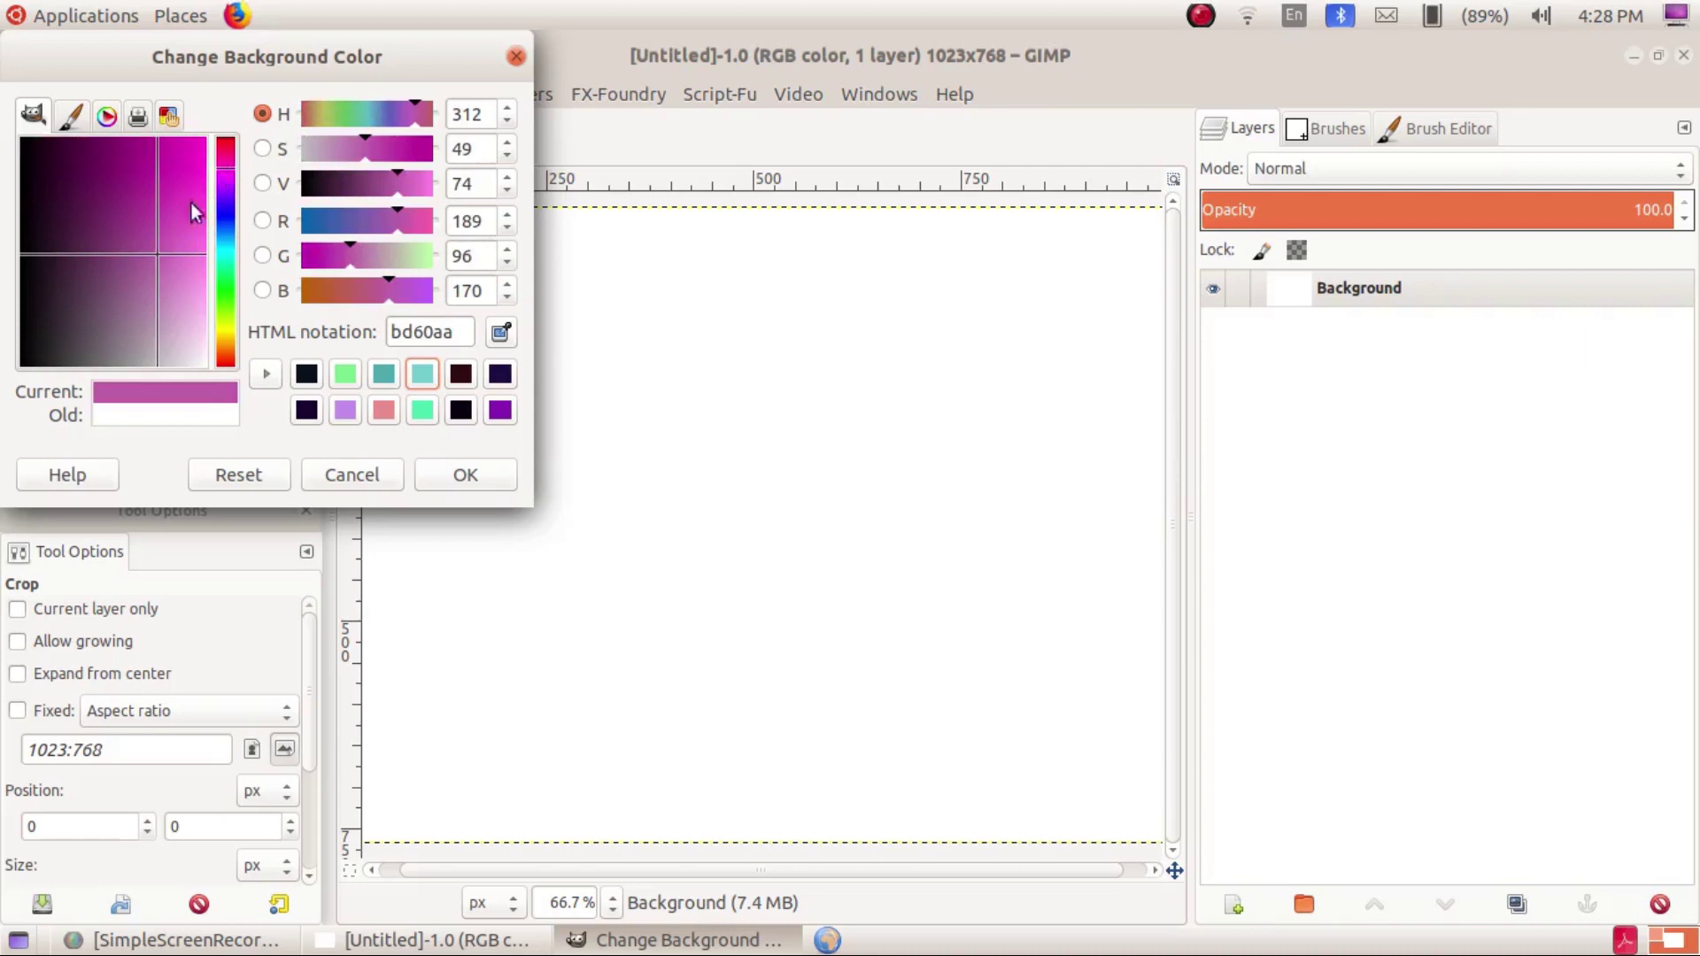
mouse_move(152, 255)
left_mouse_down()
mouse_move(94, 185)
mouse_move(165, 155)
mouse_move(196, 222)
mouse_move(181, 308)
mouse_move(182, 188)
mouse_move(187, 299)
mouse_move(153, 316)
left_mouse_up()
left_click(345, 374)
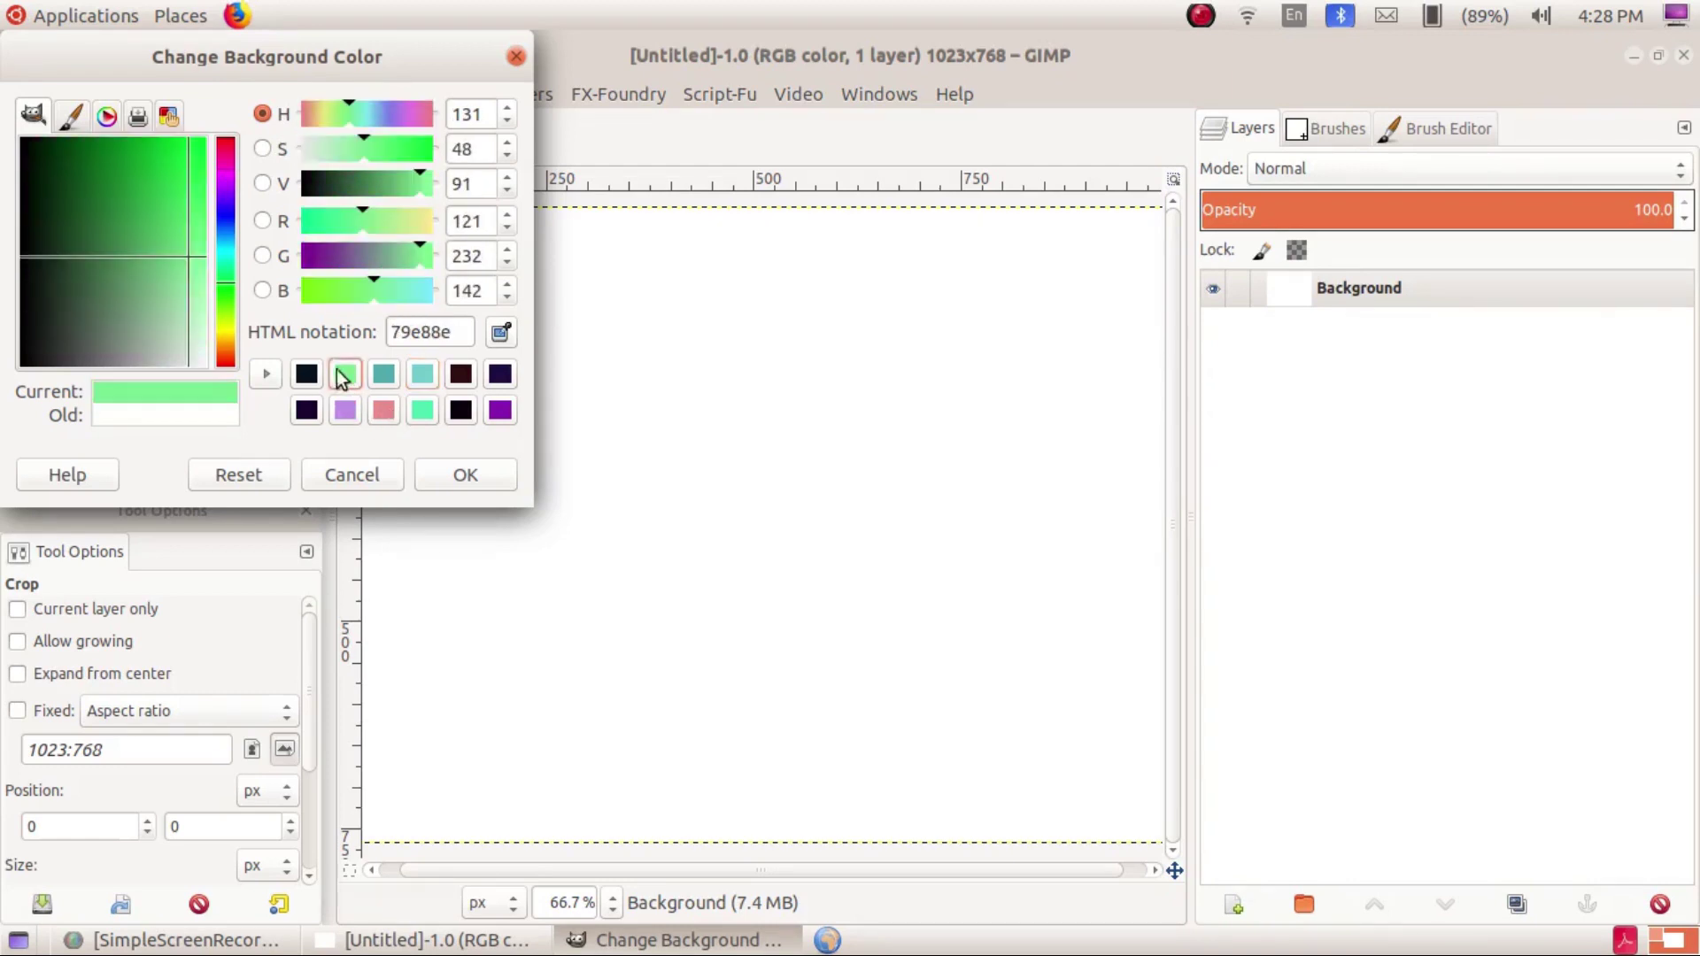
left_click(422, 376)
left_click_drag(177, 262, 197, 186)
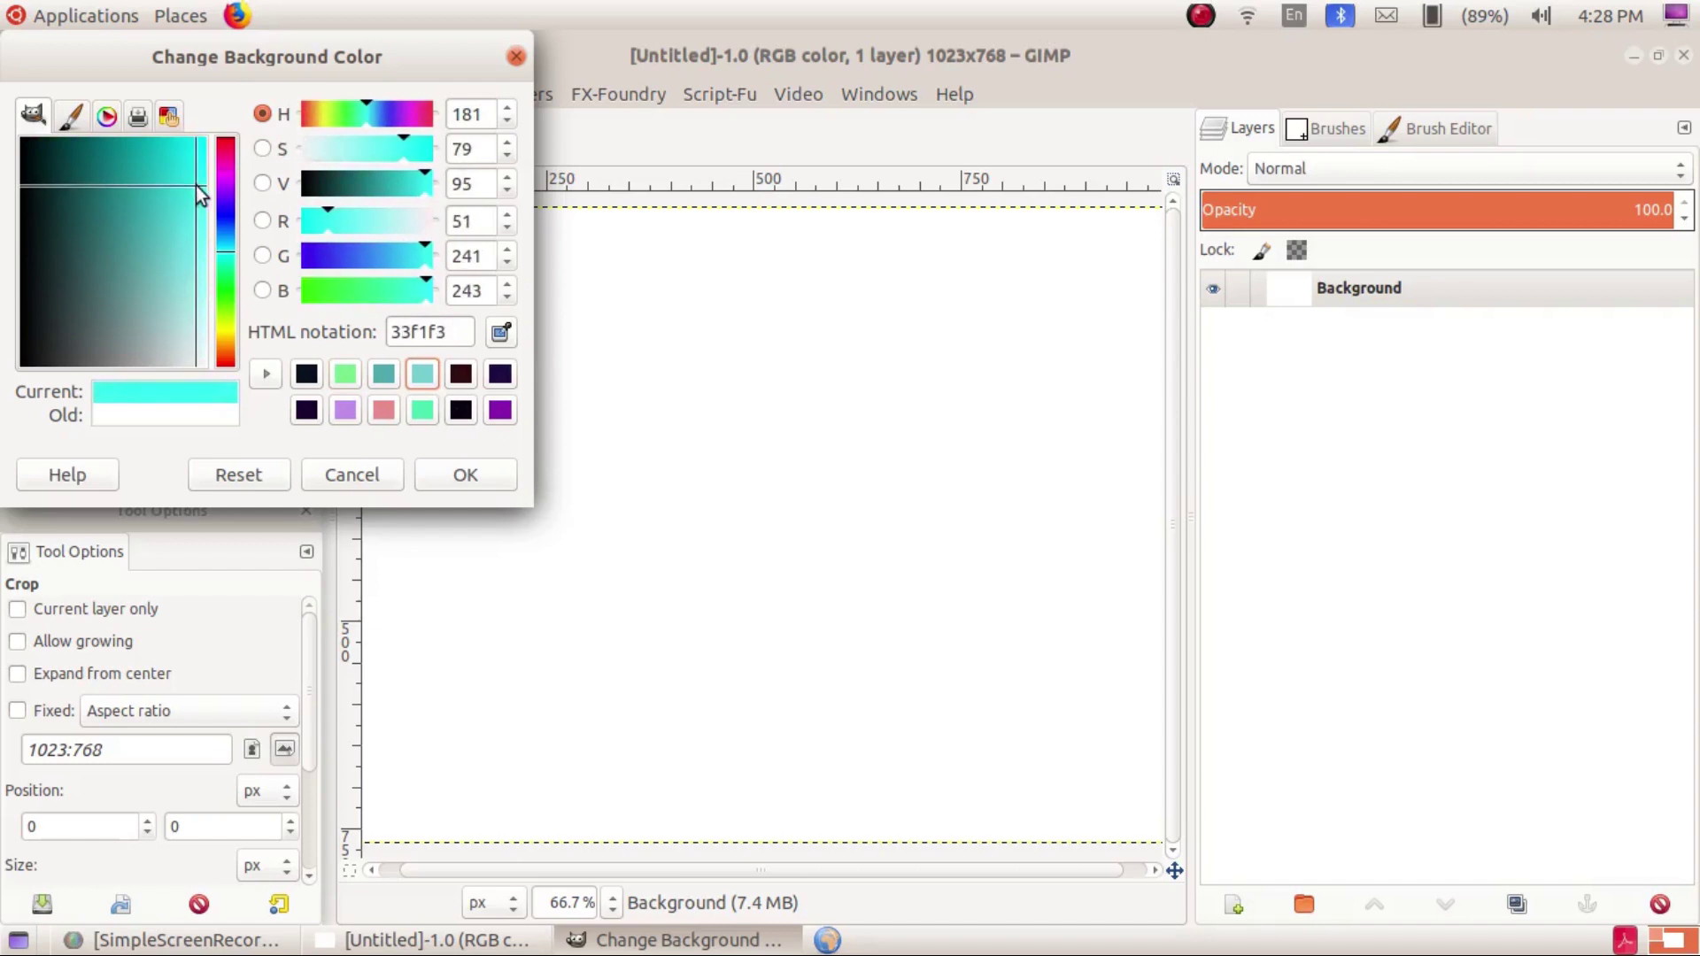
left_click(465, 478)
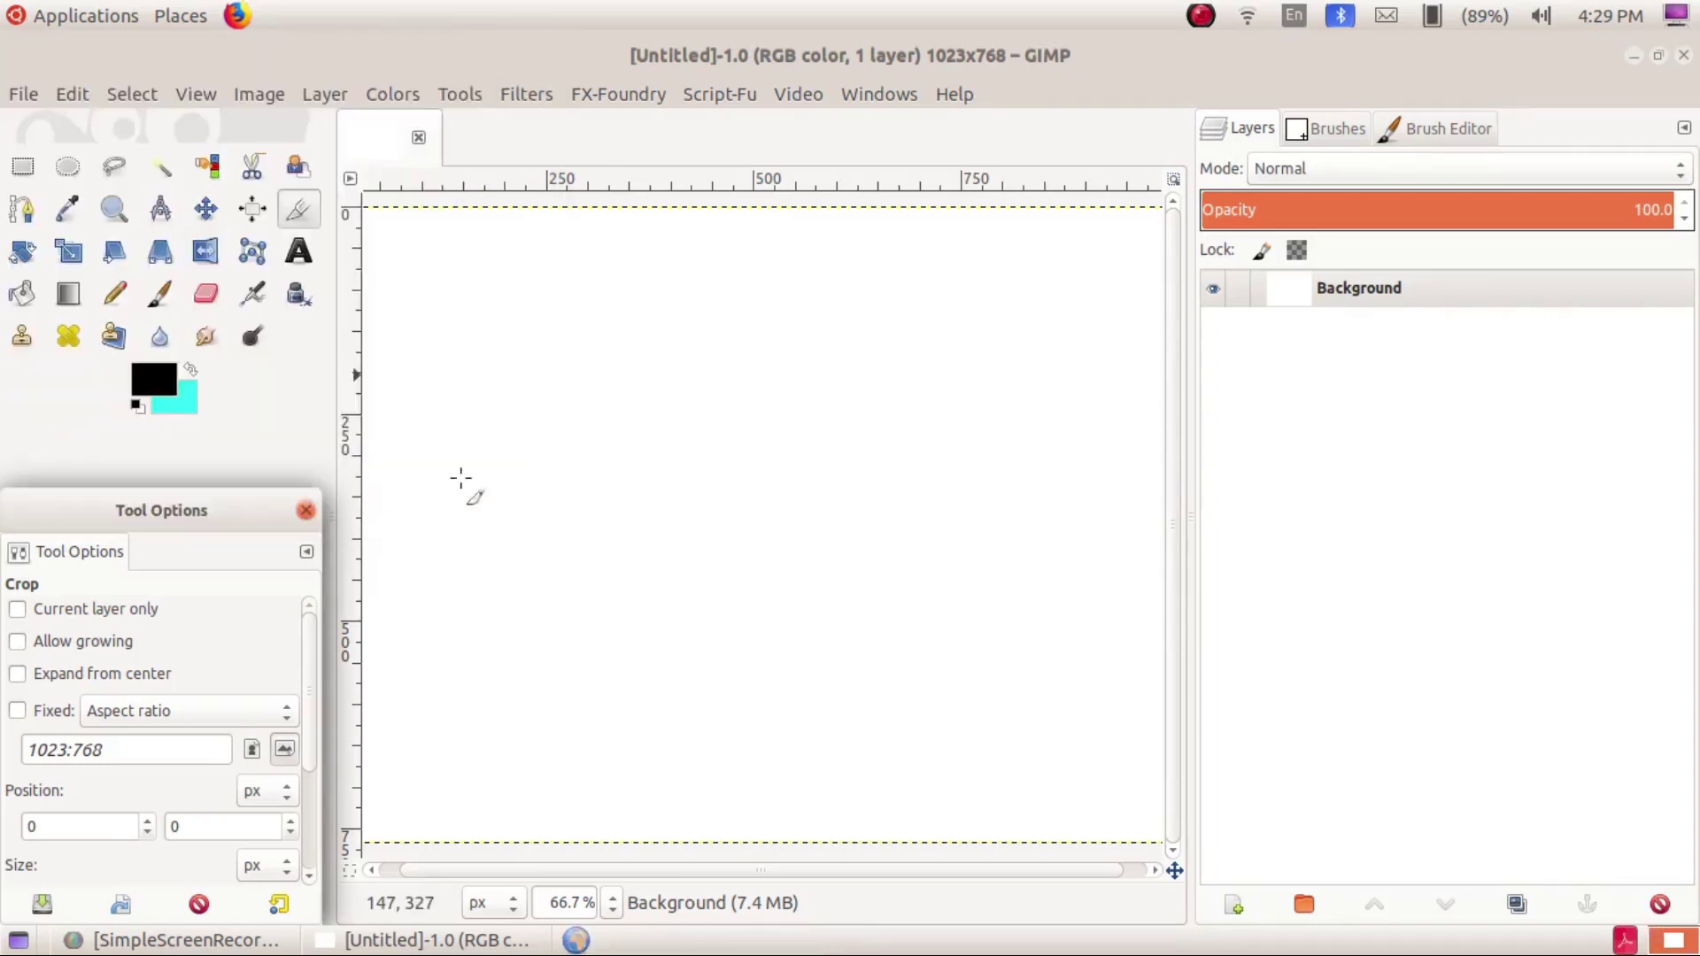
Set the foreground colour to light green (bdedc6) from the recent colours
left_click(153, 379)
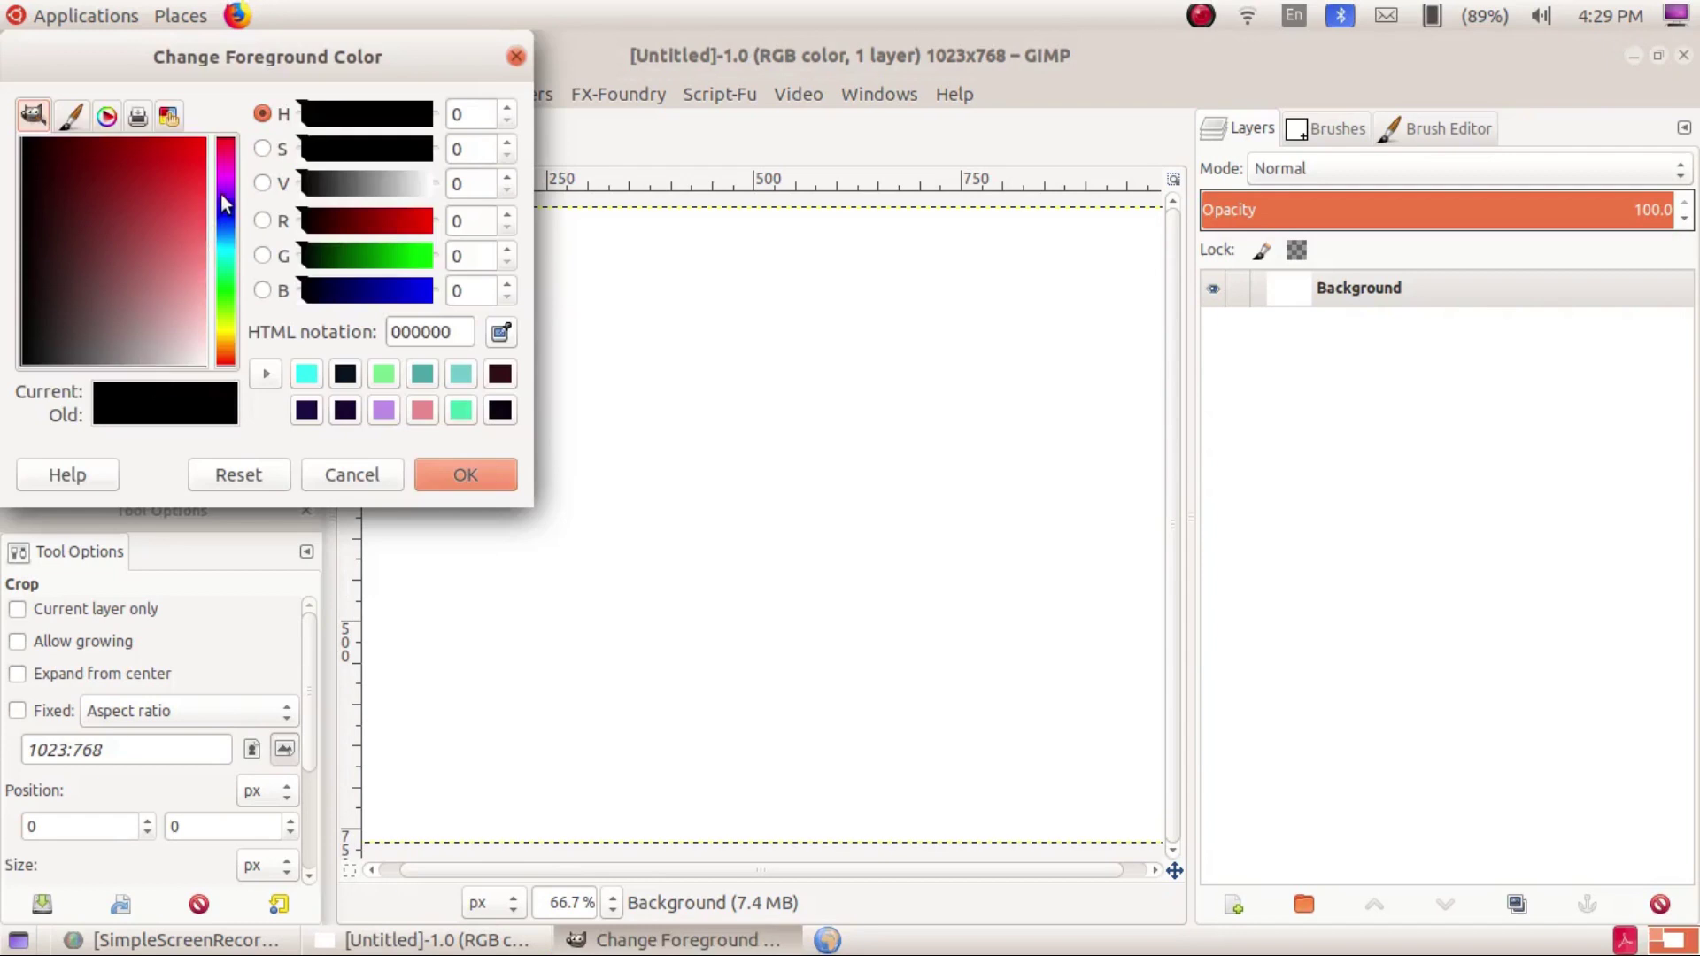
left_click(399, 181)
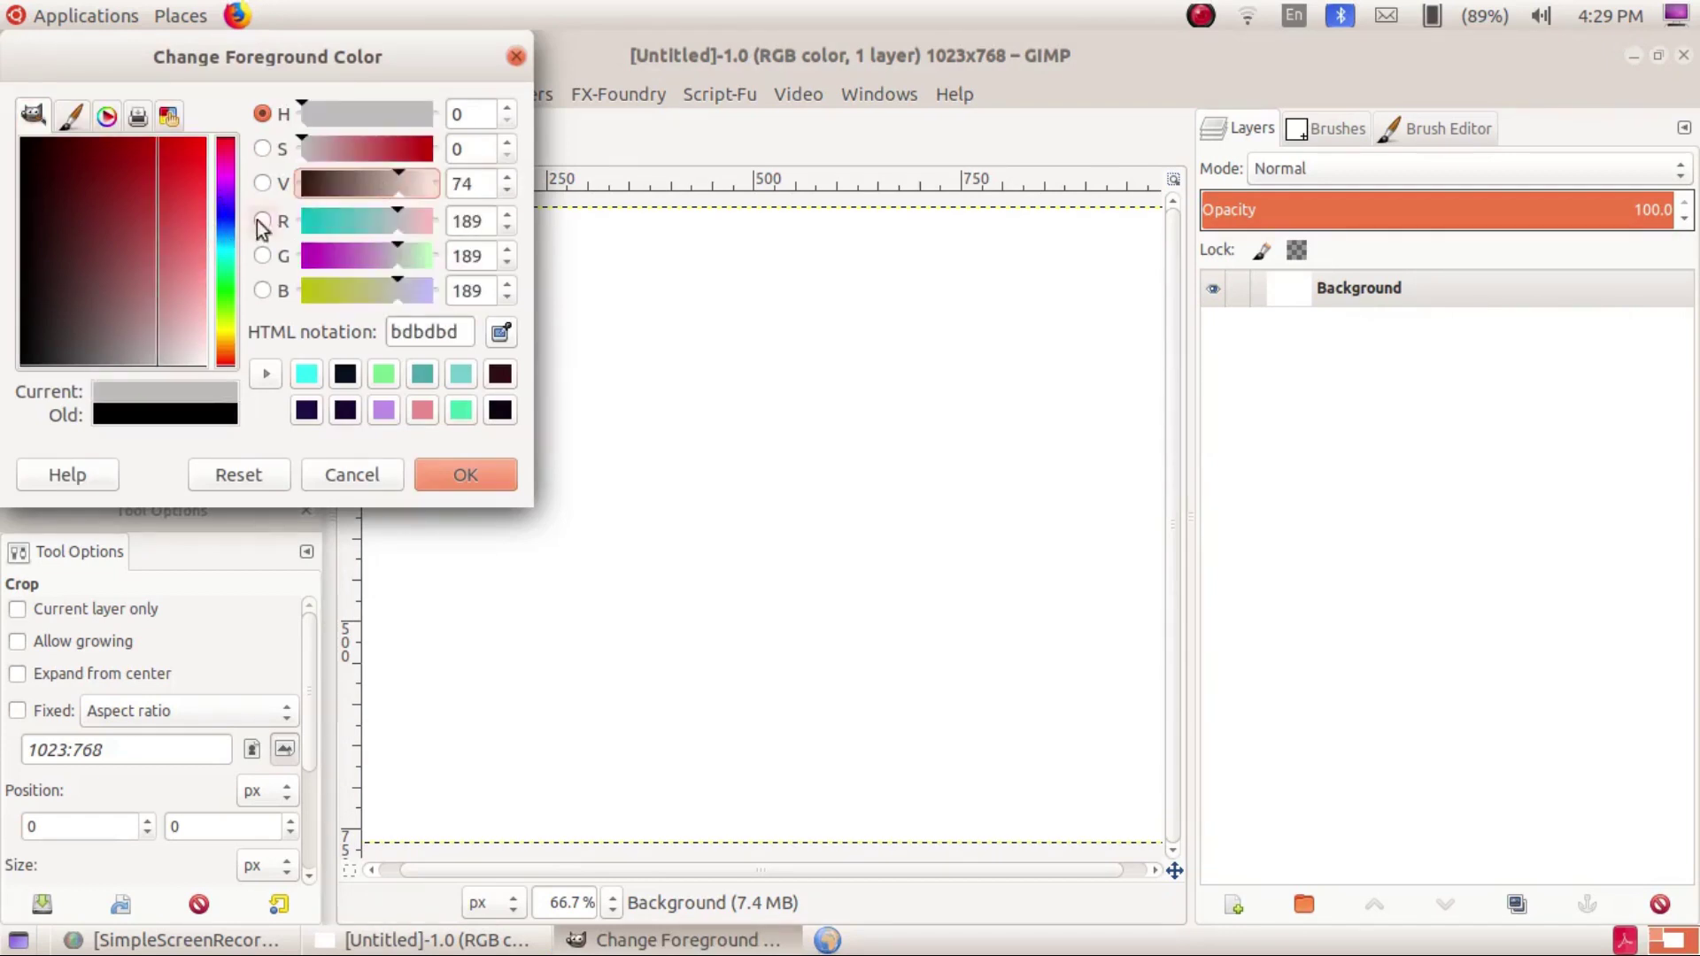
left_click(383, 374)
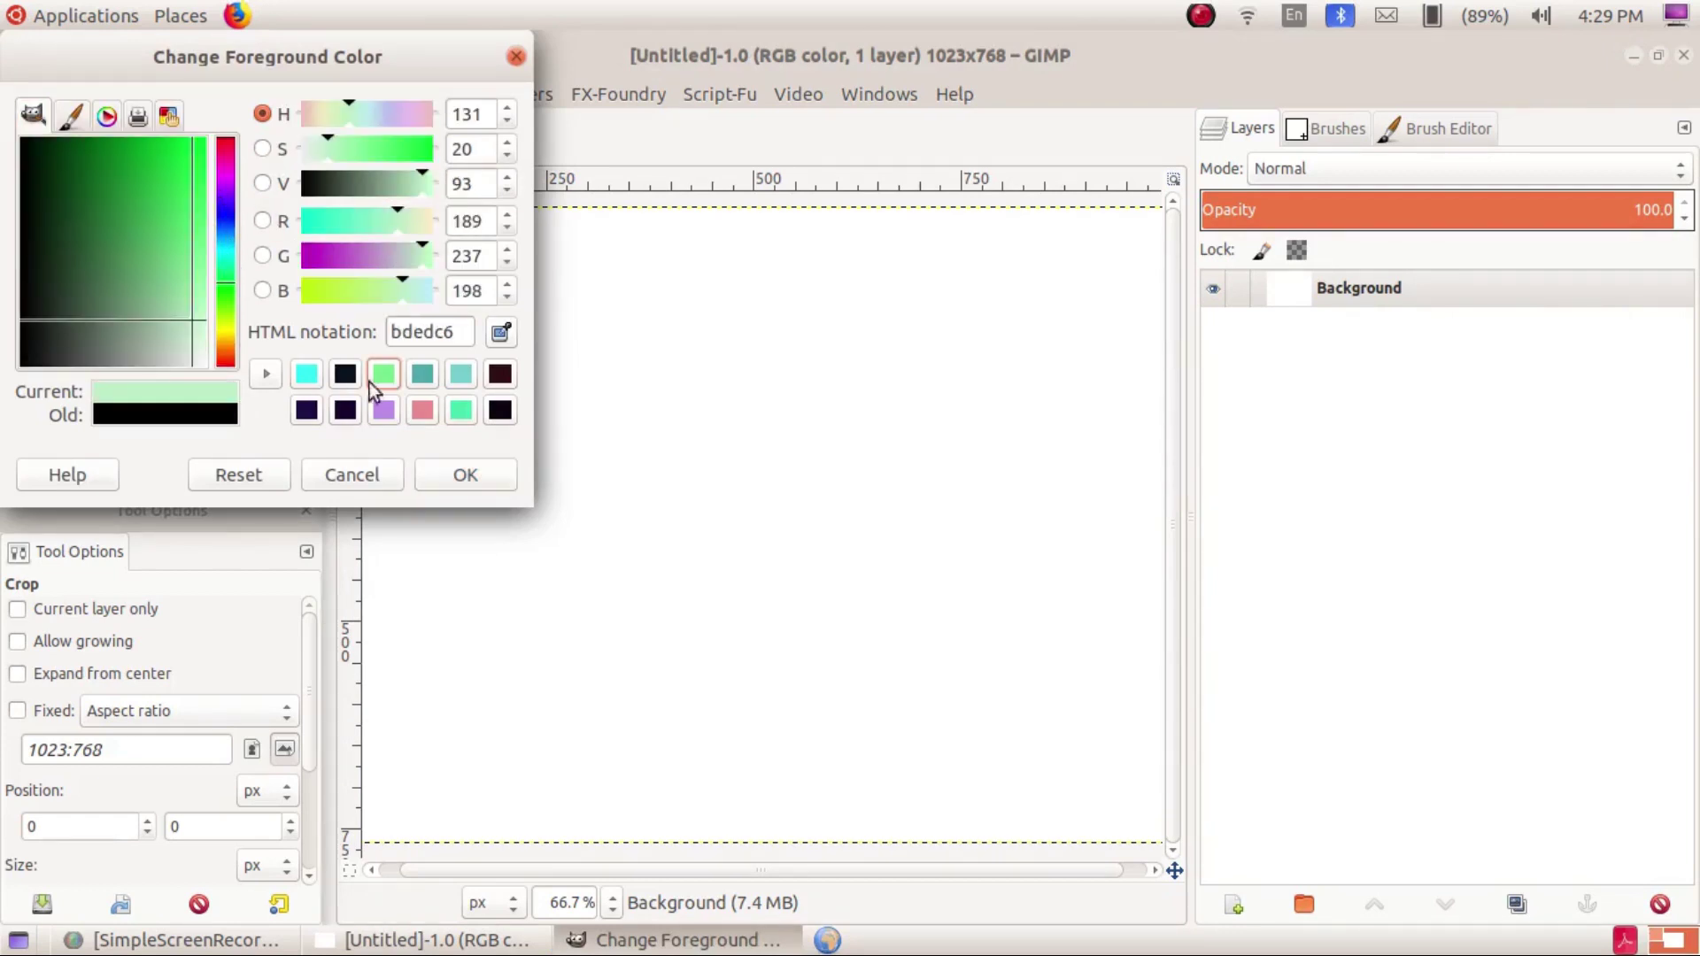
left_click(464, 478)
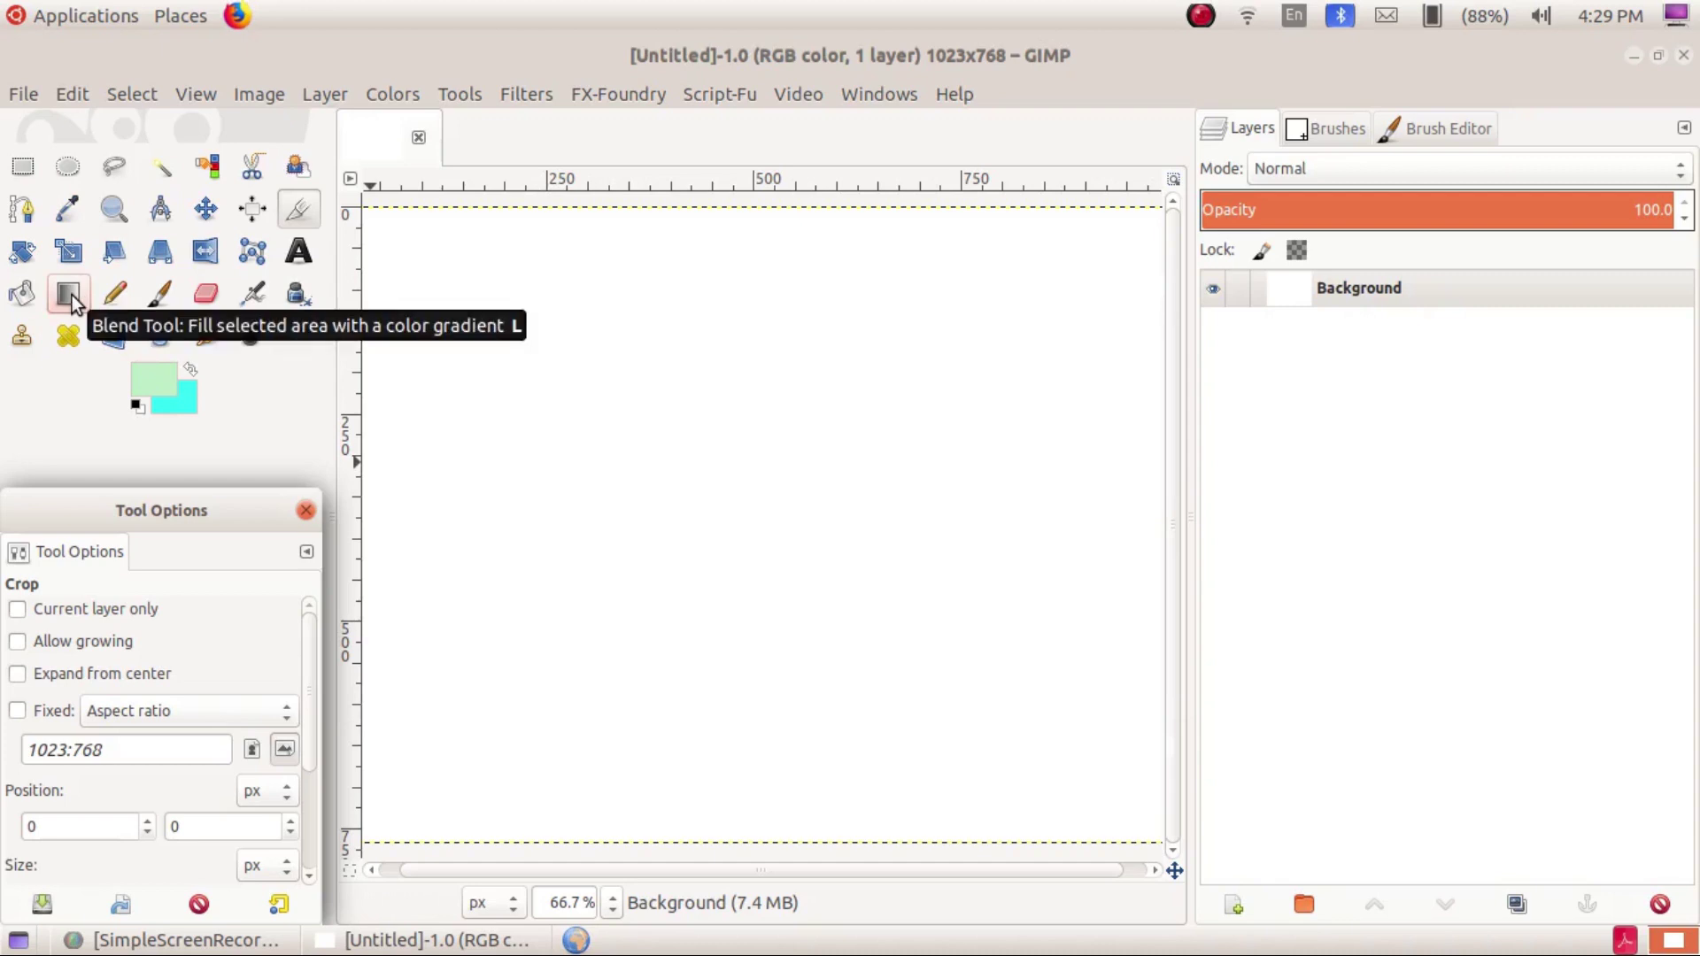
Fill the canvas with a diagonal light-green-to-cyan linear gradient, undoing extra attempts
left_click(73, 290)
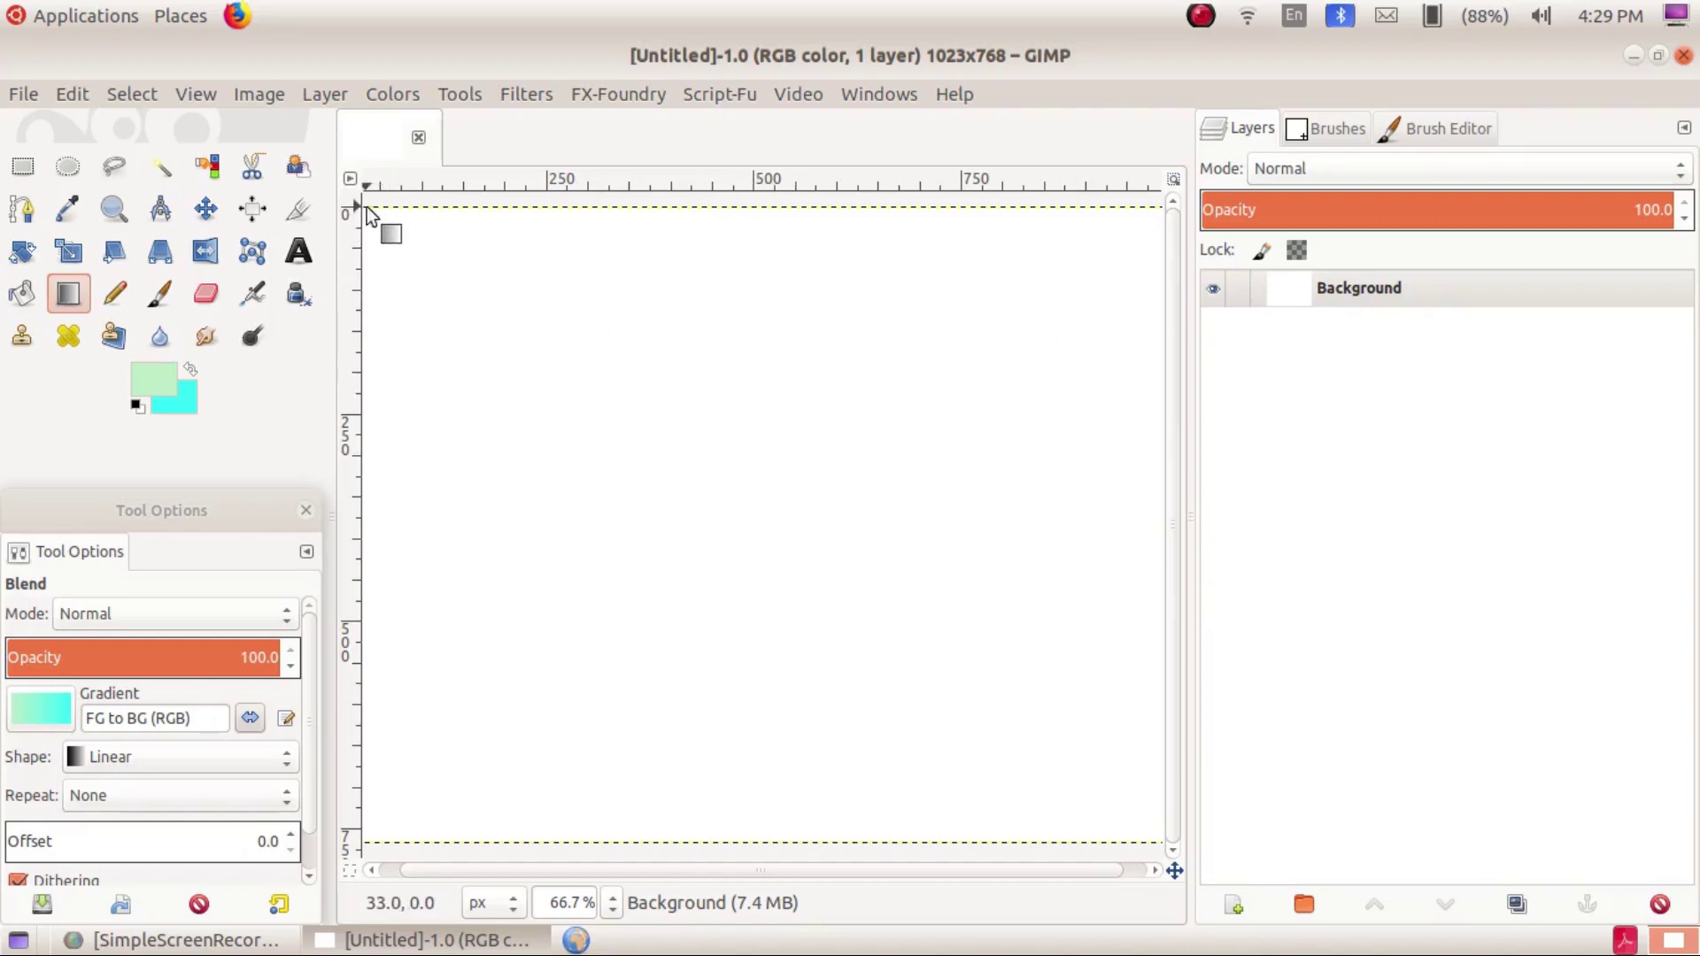
left_click_drag(367, 215, 1162, 832)
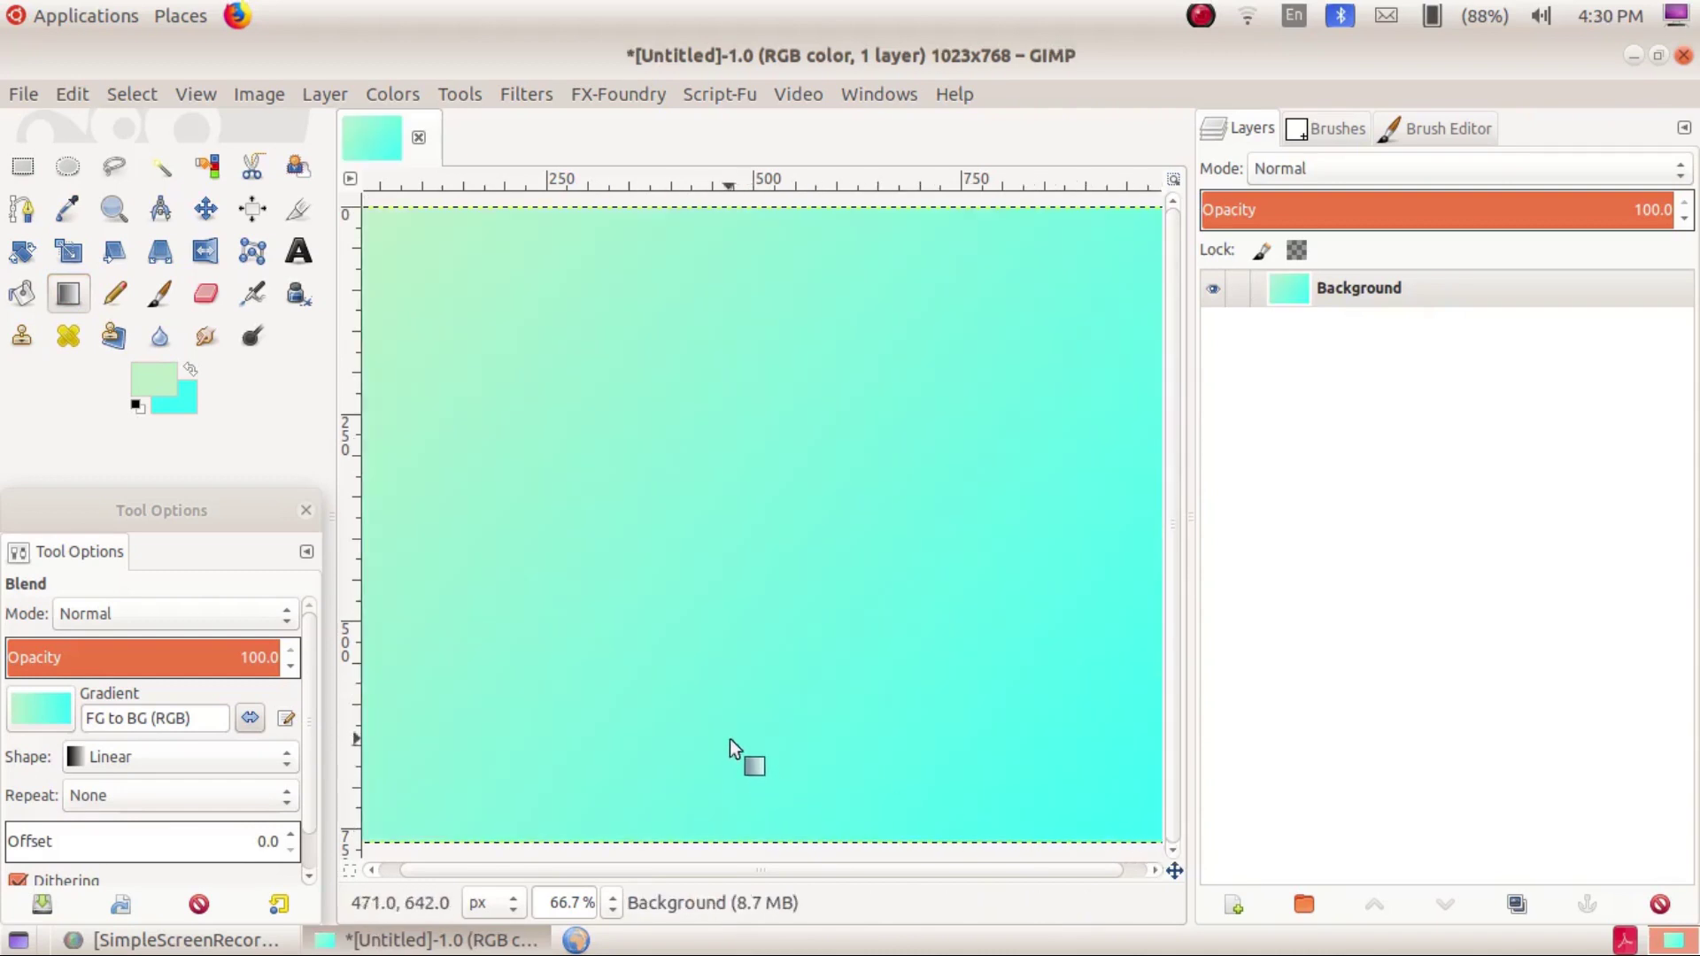
left_click_drag(731, 205, 628, 845)
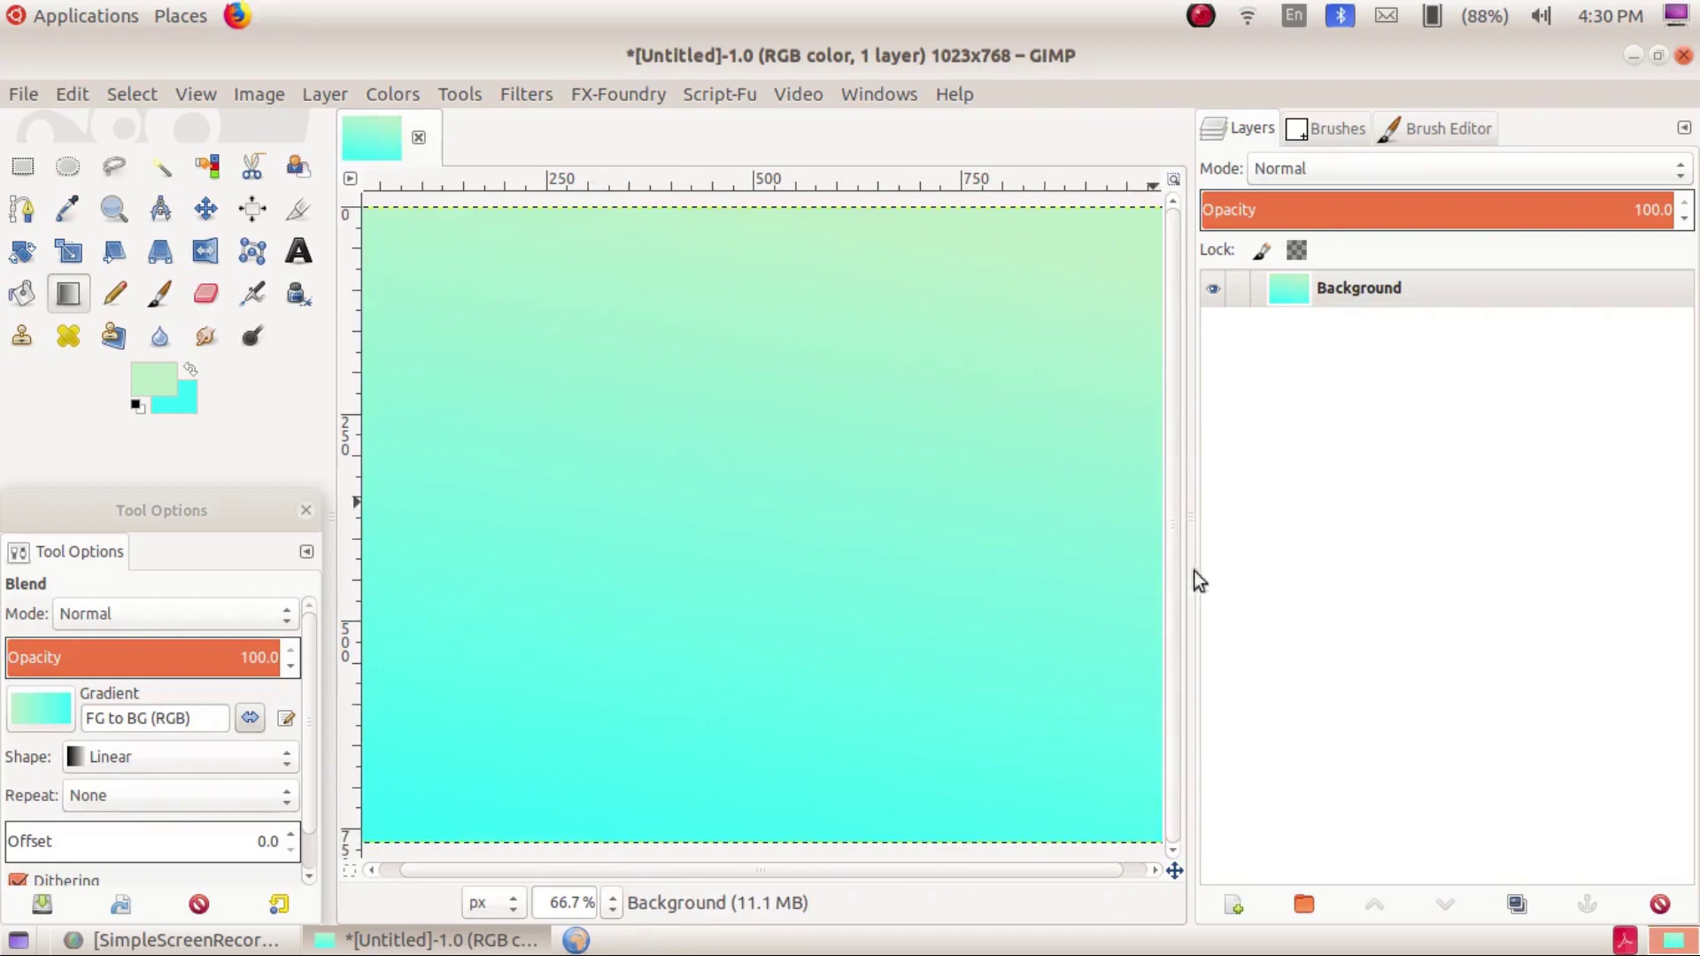
left_click_drag(1156, 575, 362, 359)
left_click_drag(352, 425, 584, 469)
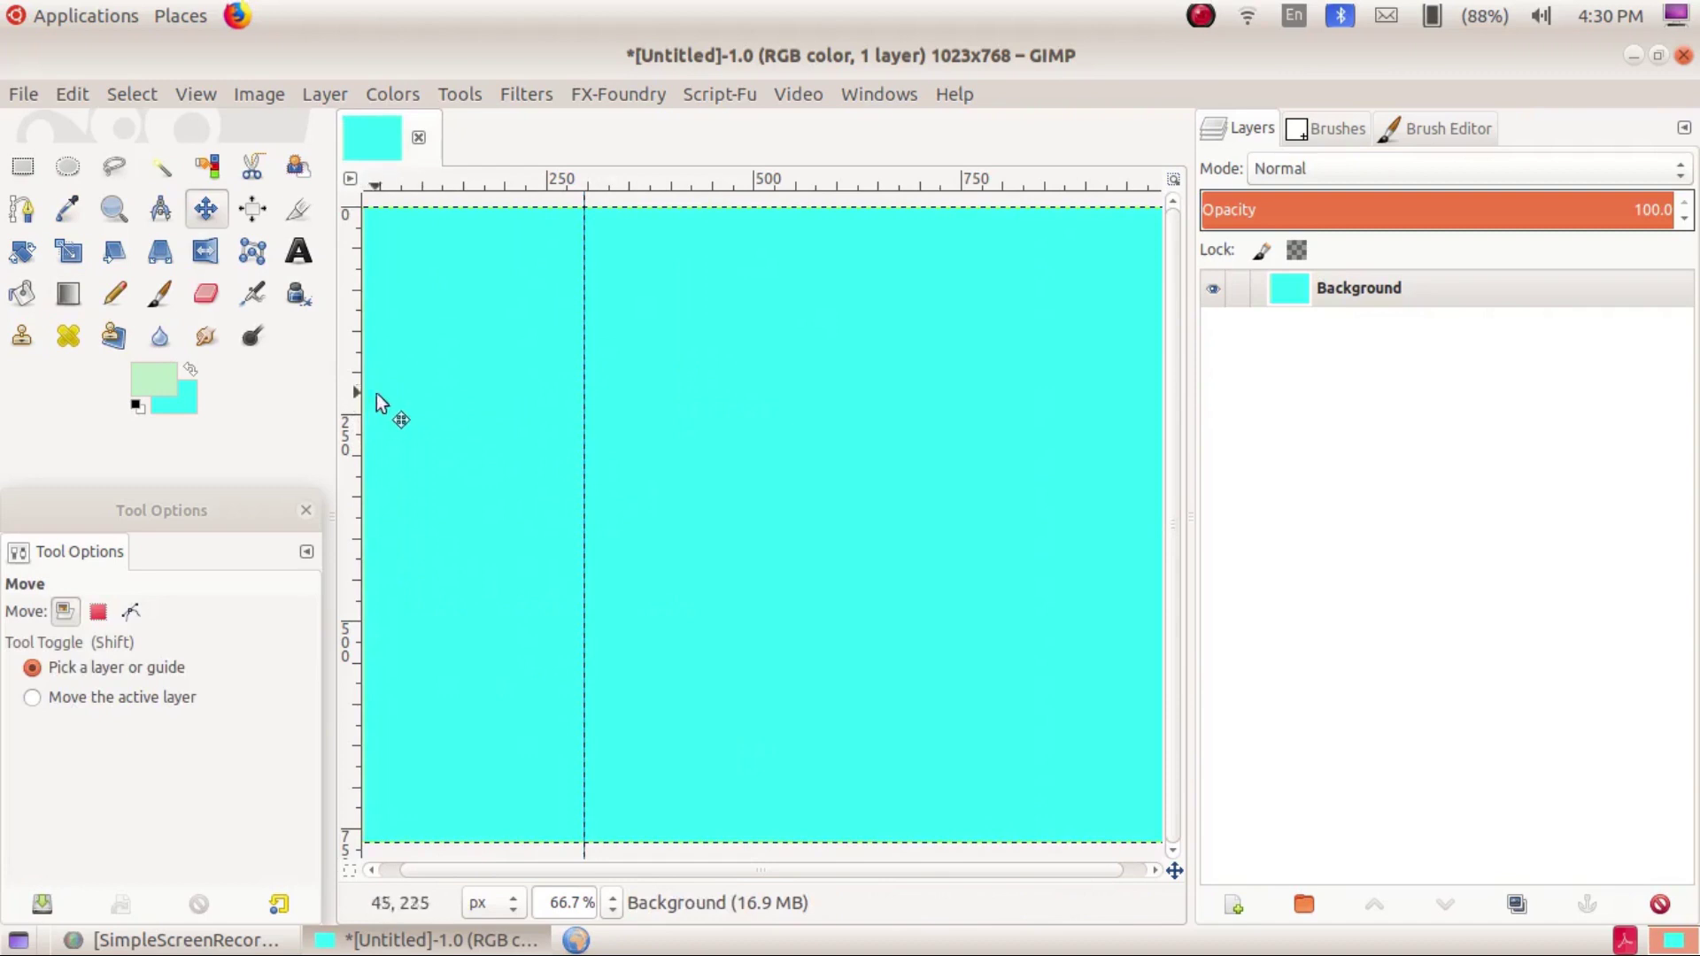
left_click_drag(584, 226, 680, 549)
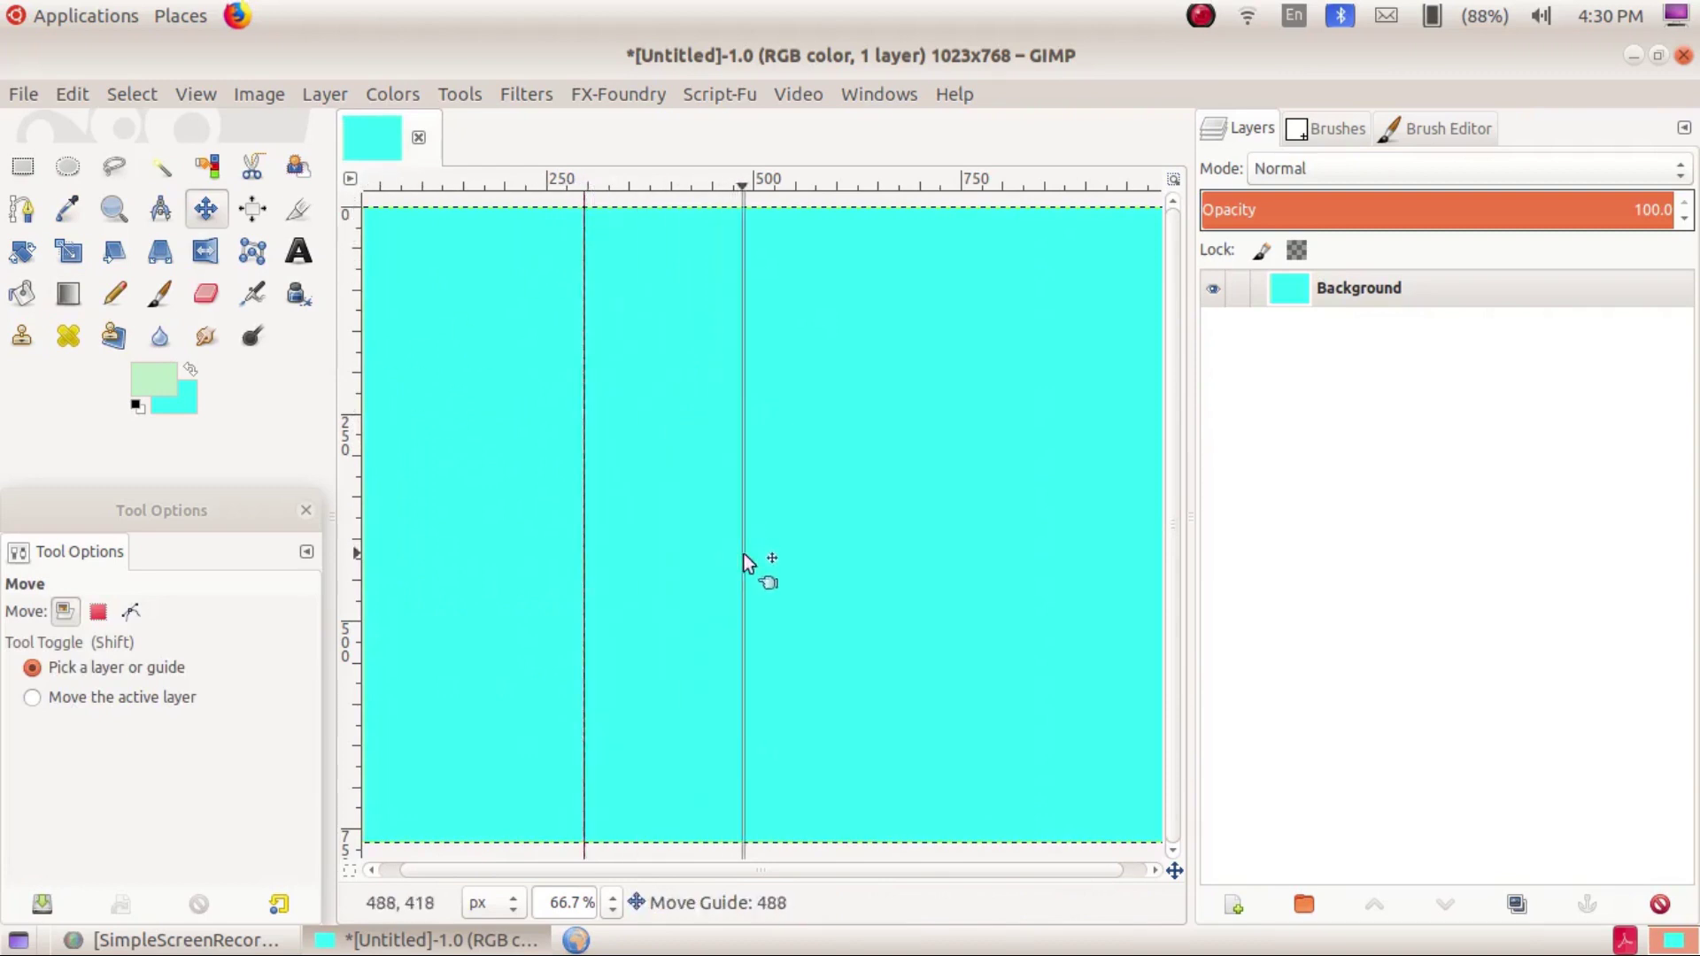
mouse_move(555, 225)
left_mouse_down()
mouse_move(569, 220)
mouse_move(816, 501)
left_mouse_up()
key("l")
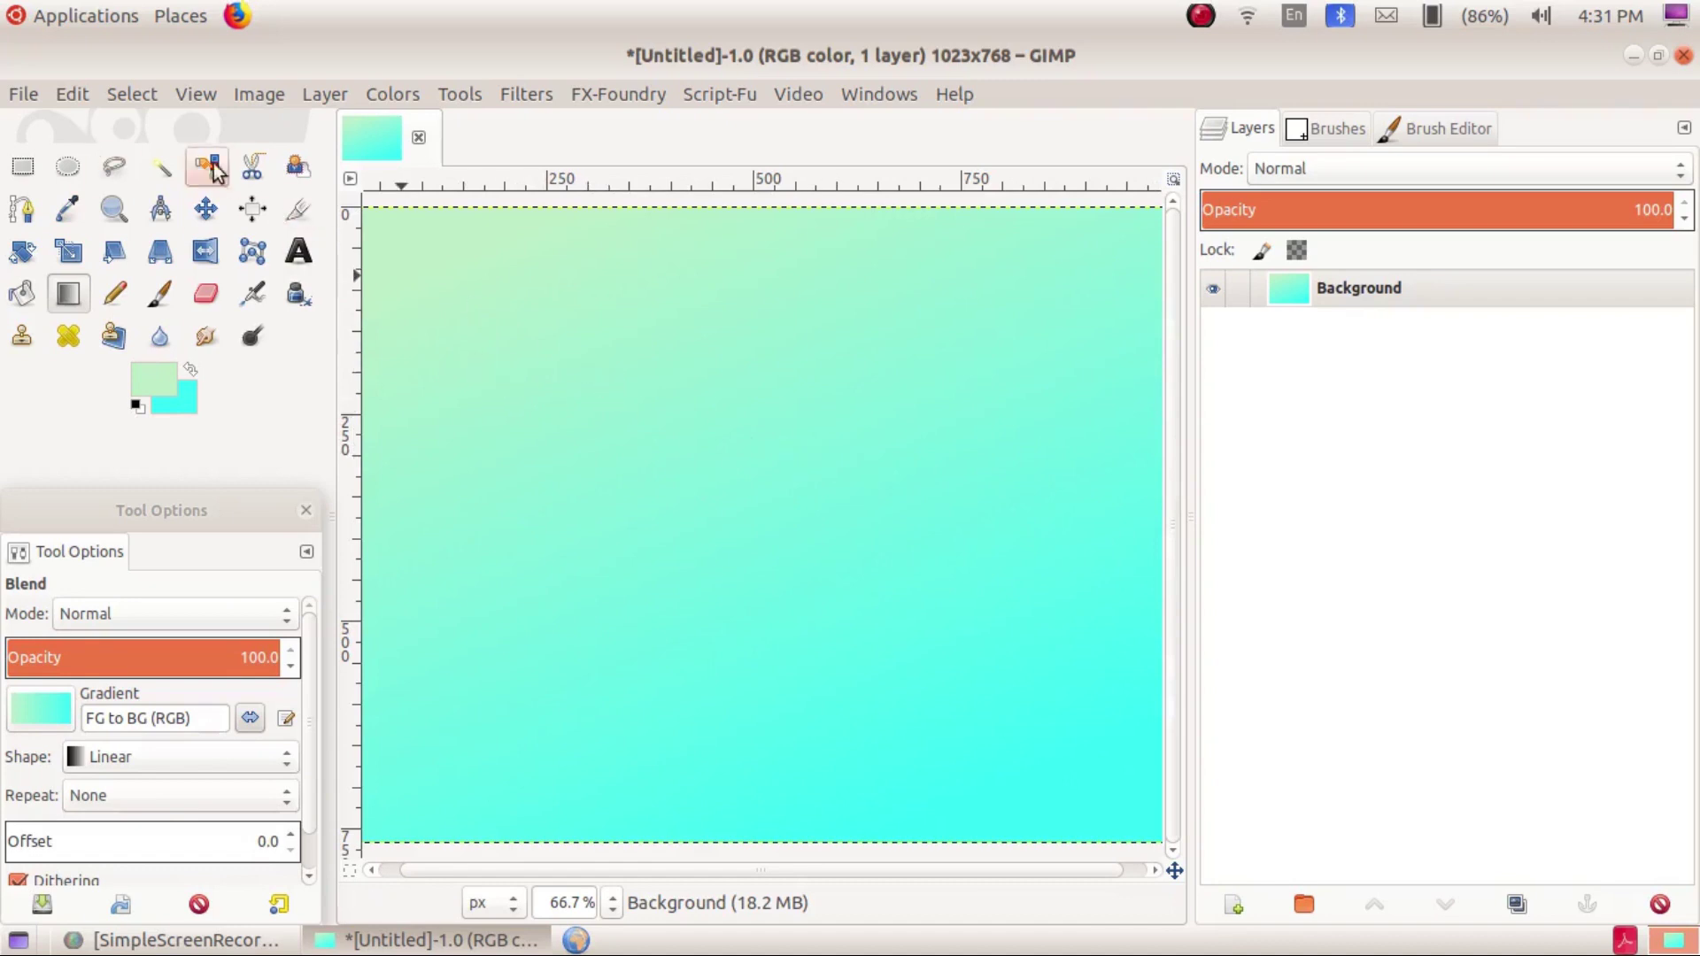
Import the Gray Geometric Business Creative Presentation PDF from the 'in learn' folder
left_click(23, 94)
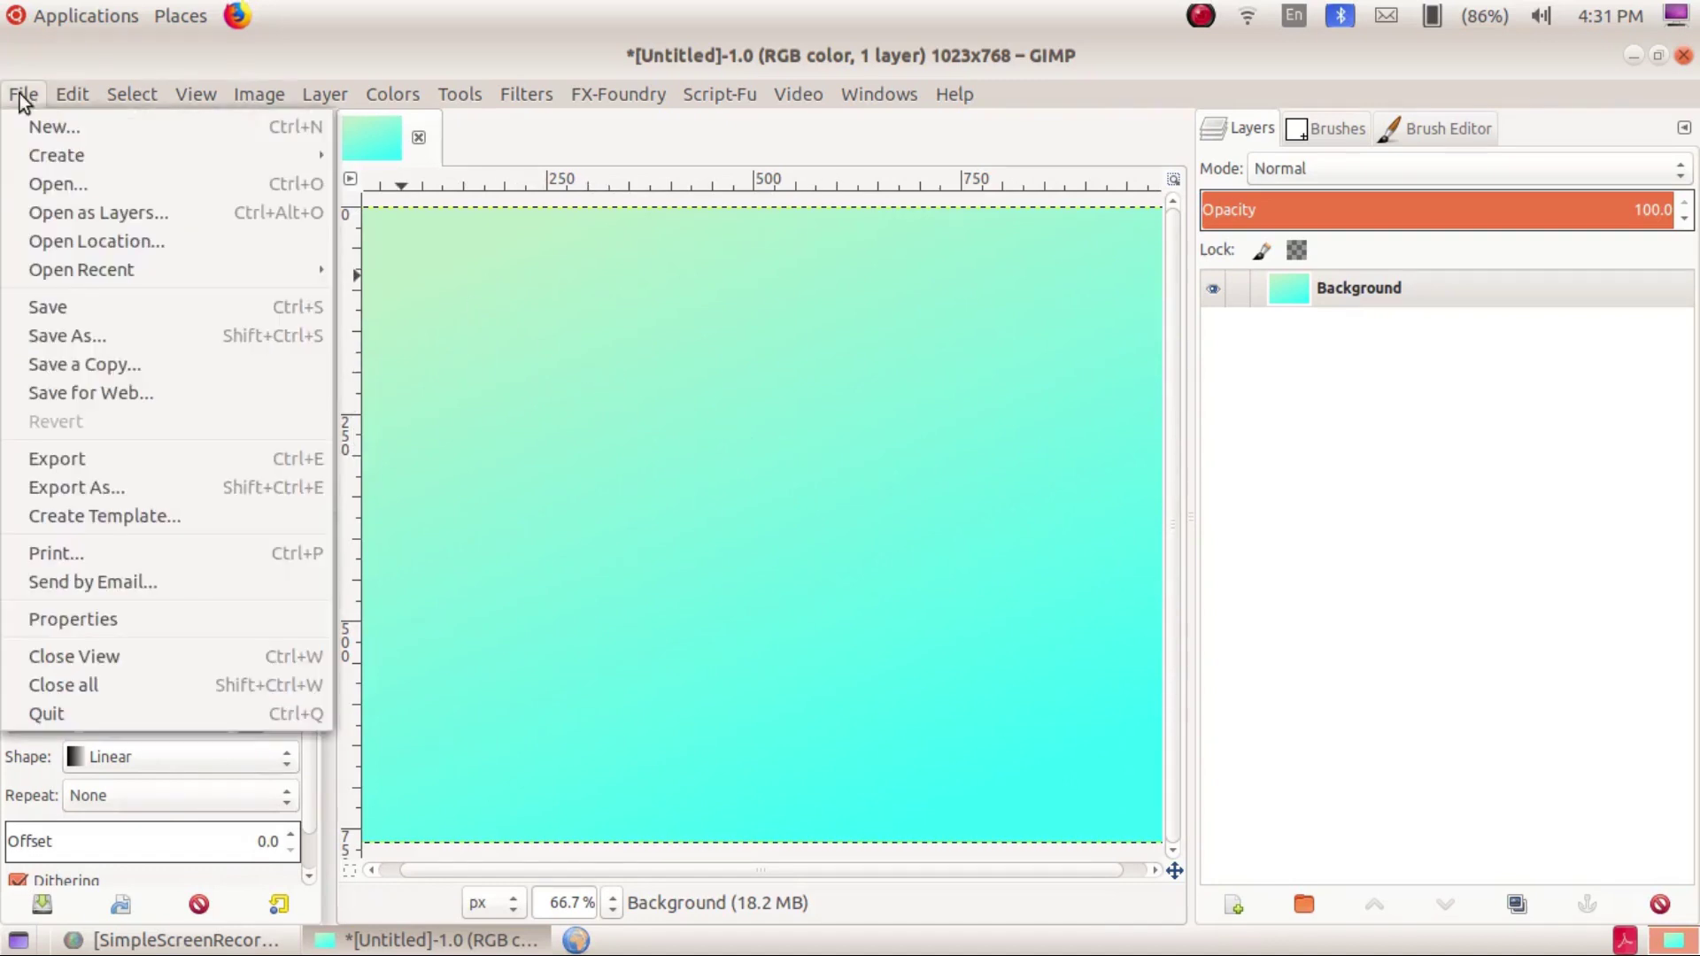
left_click(49, 173)
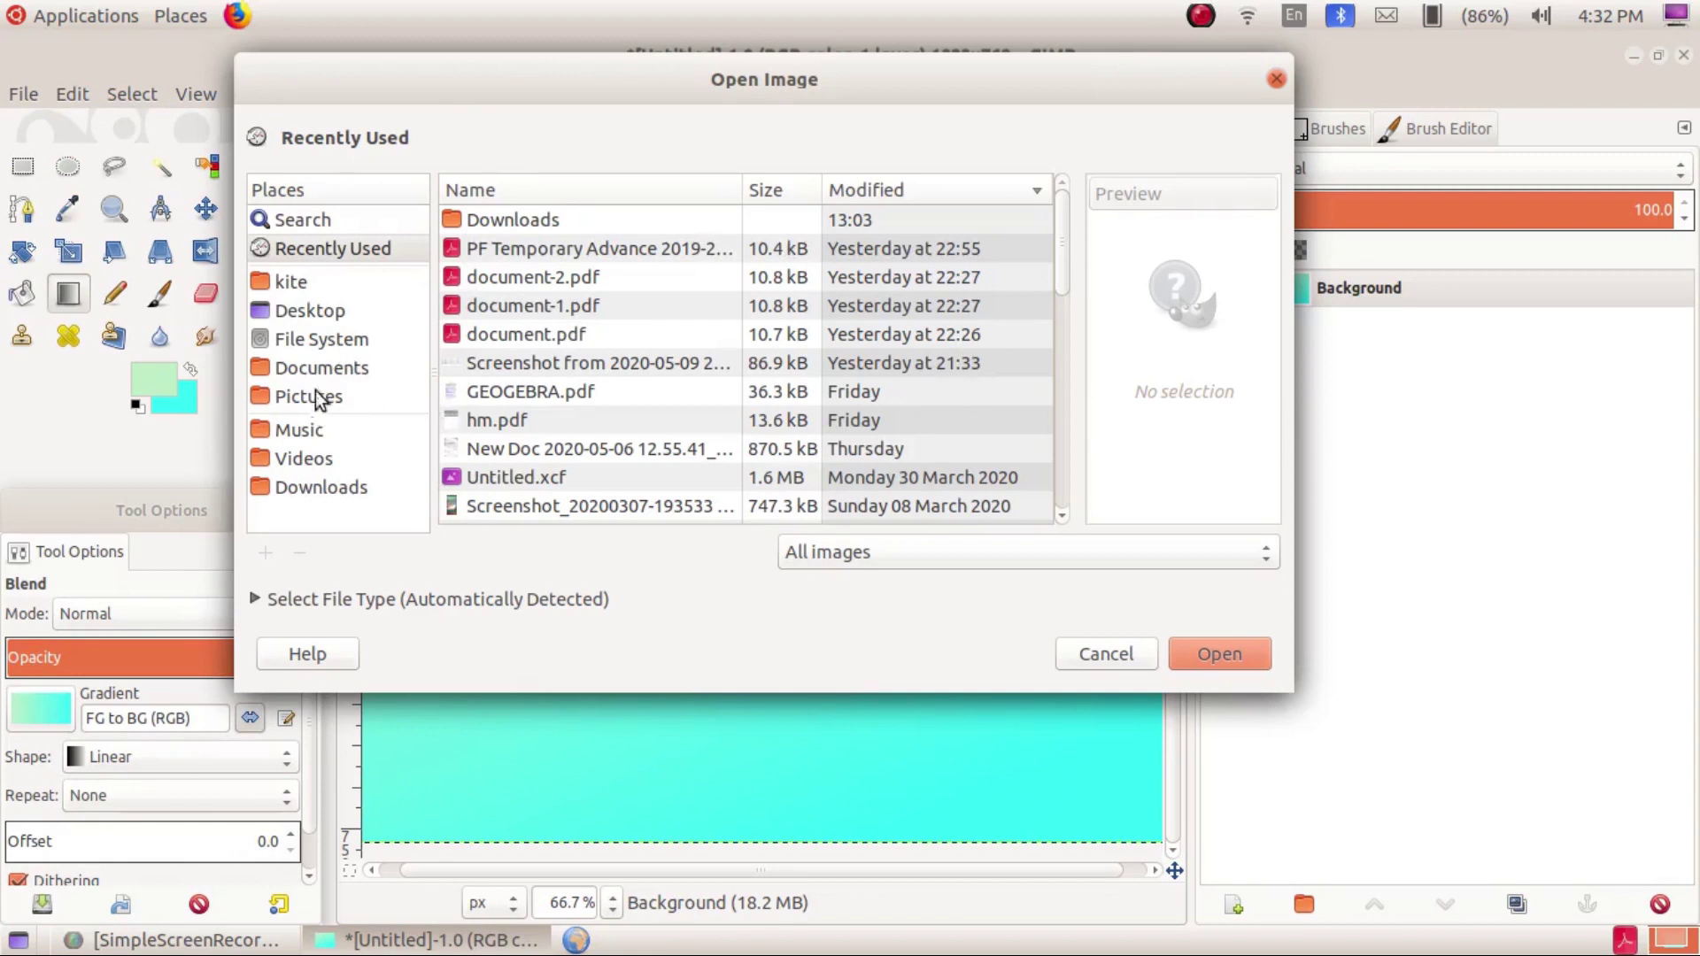
left_click(371, 489)
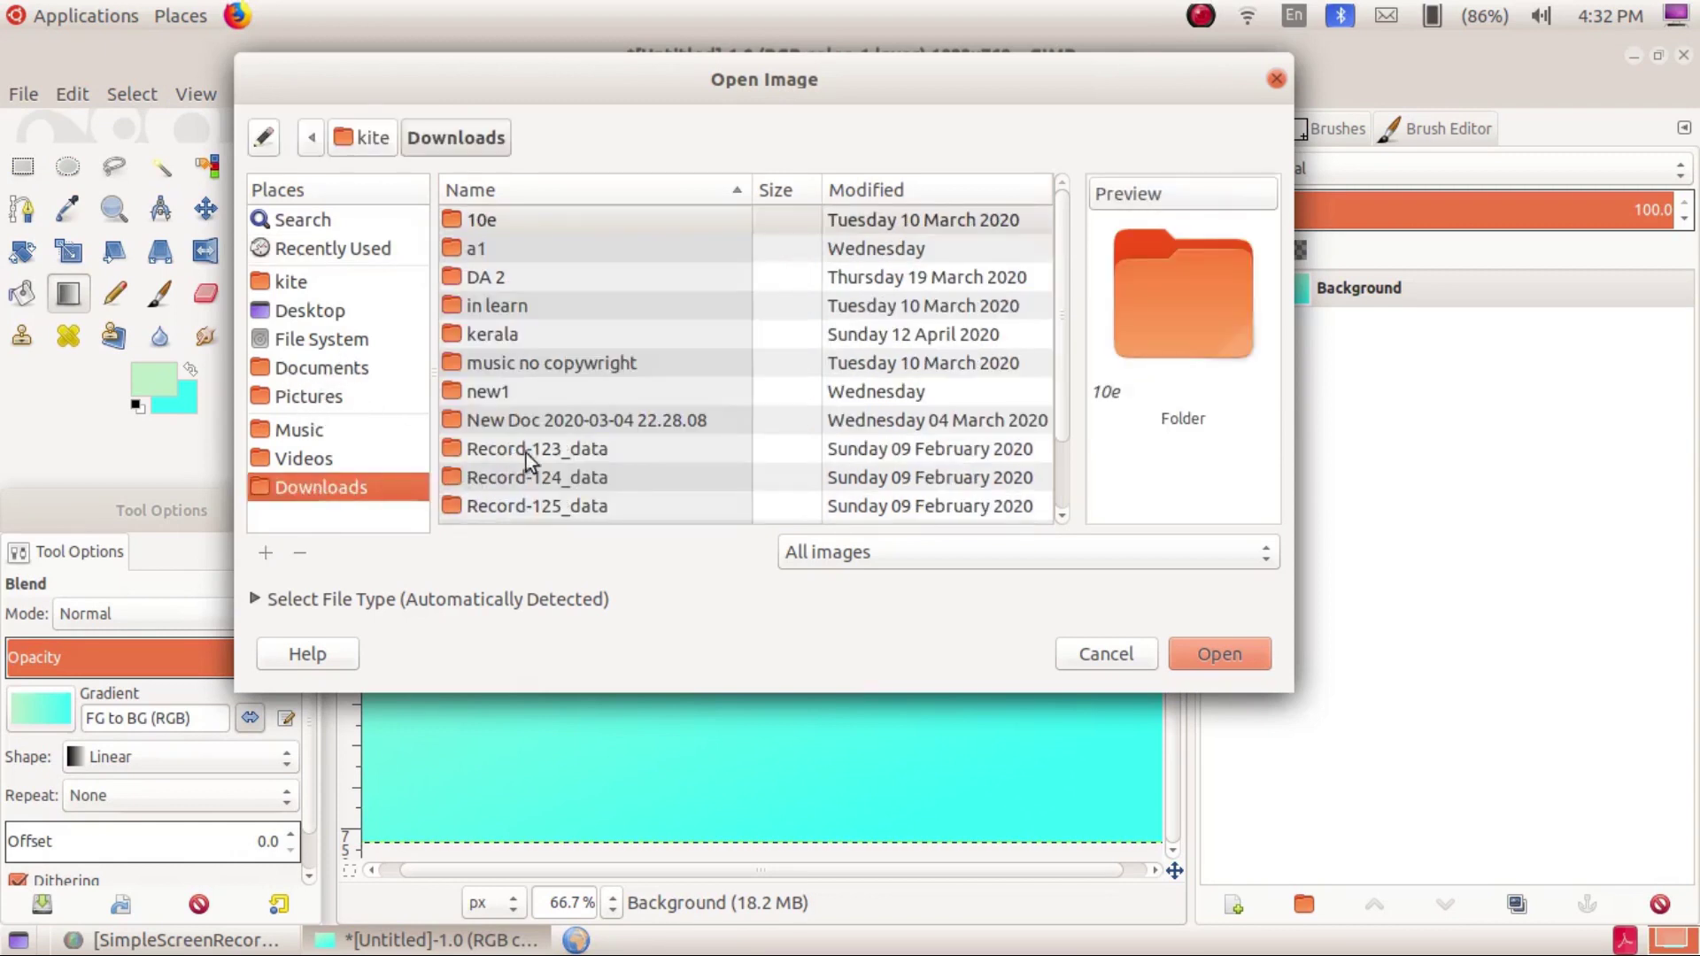
scroll(500, 407, "down", 1)
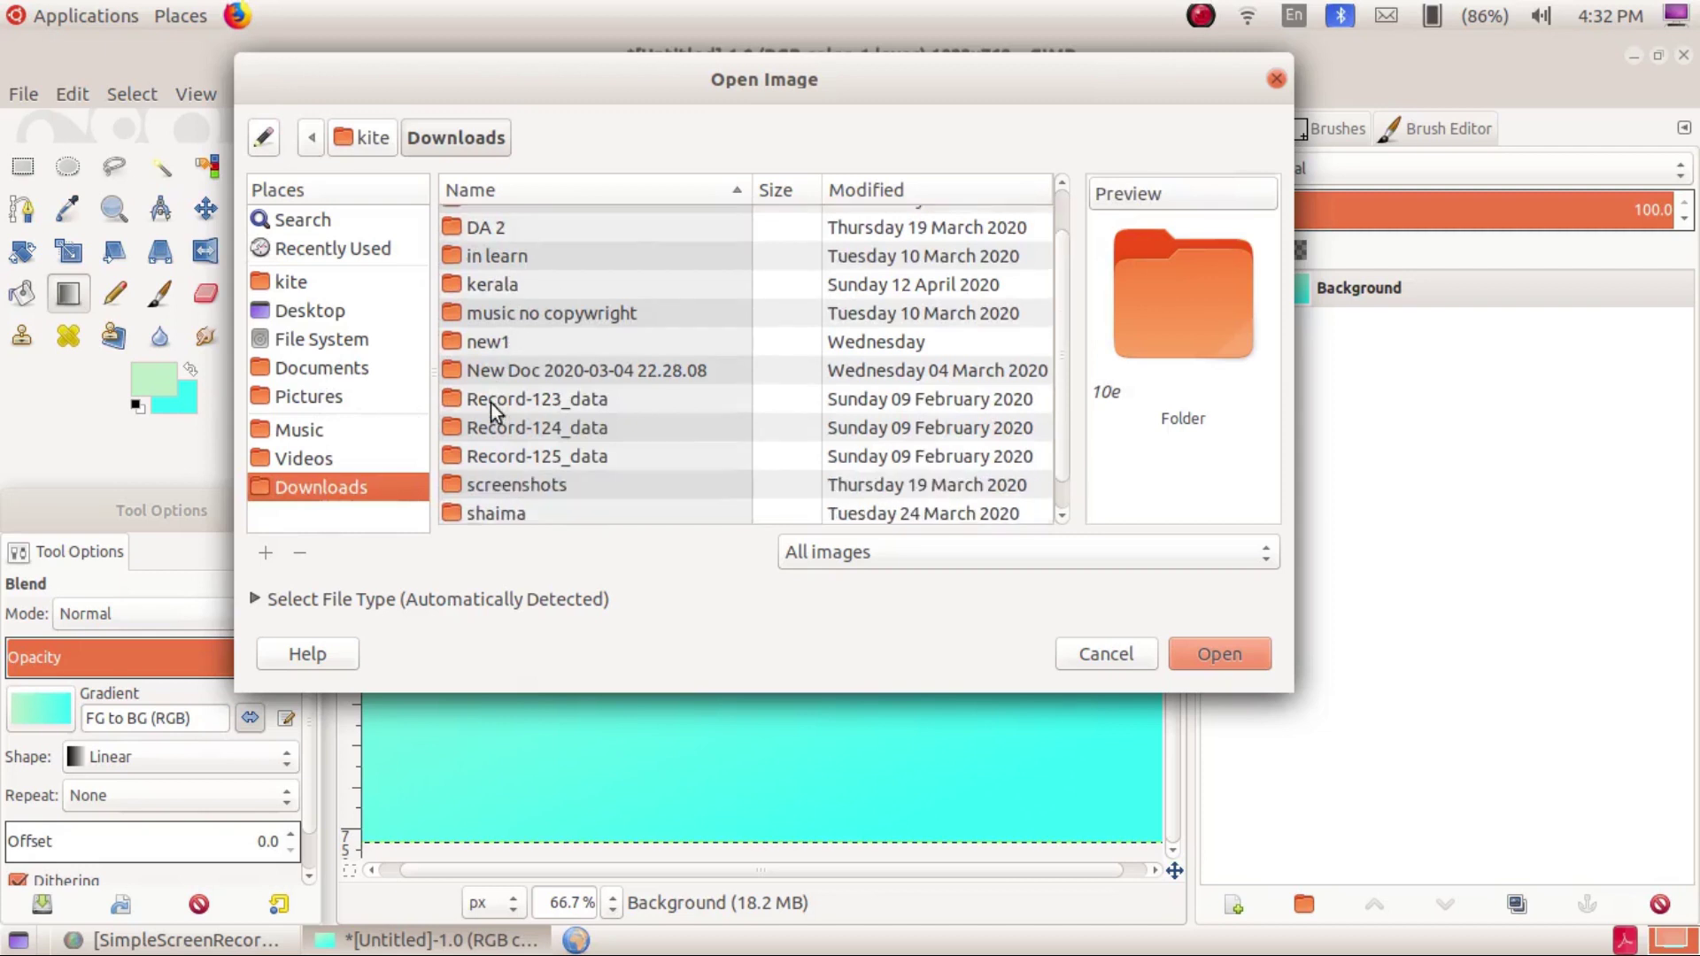
double_click(496, 250)
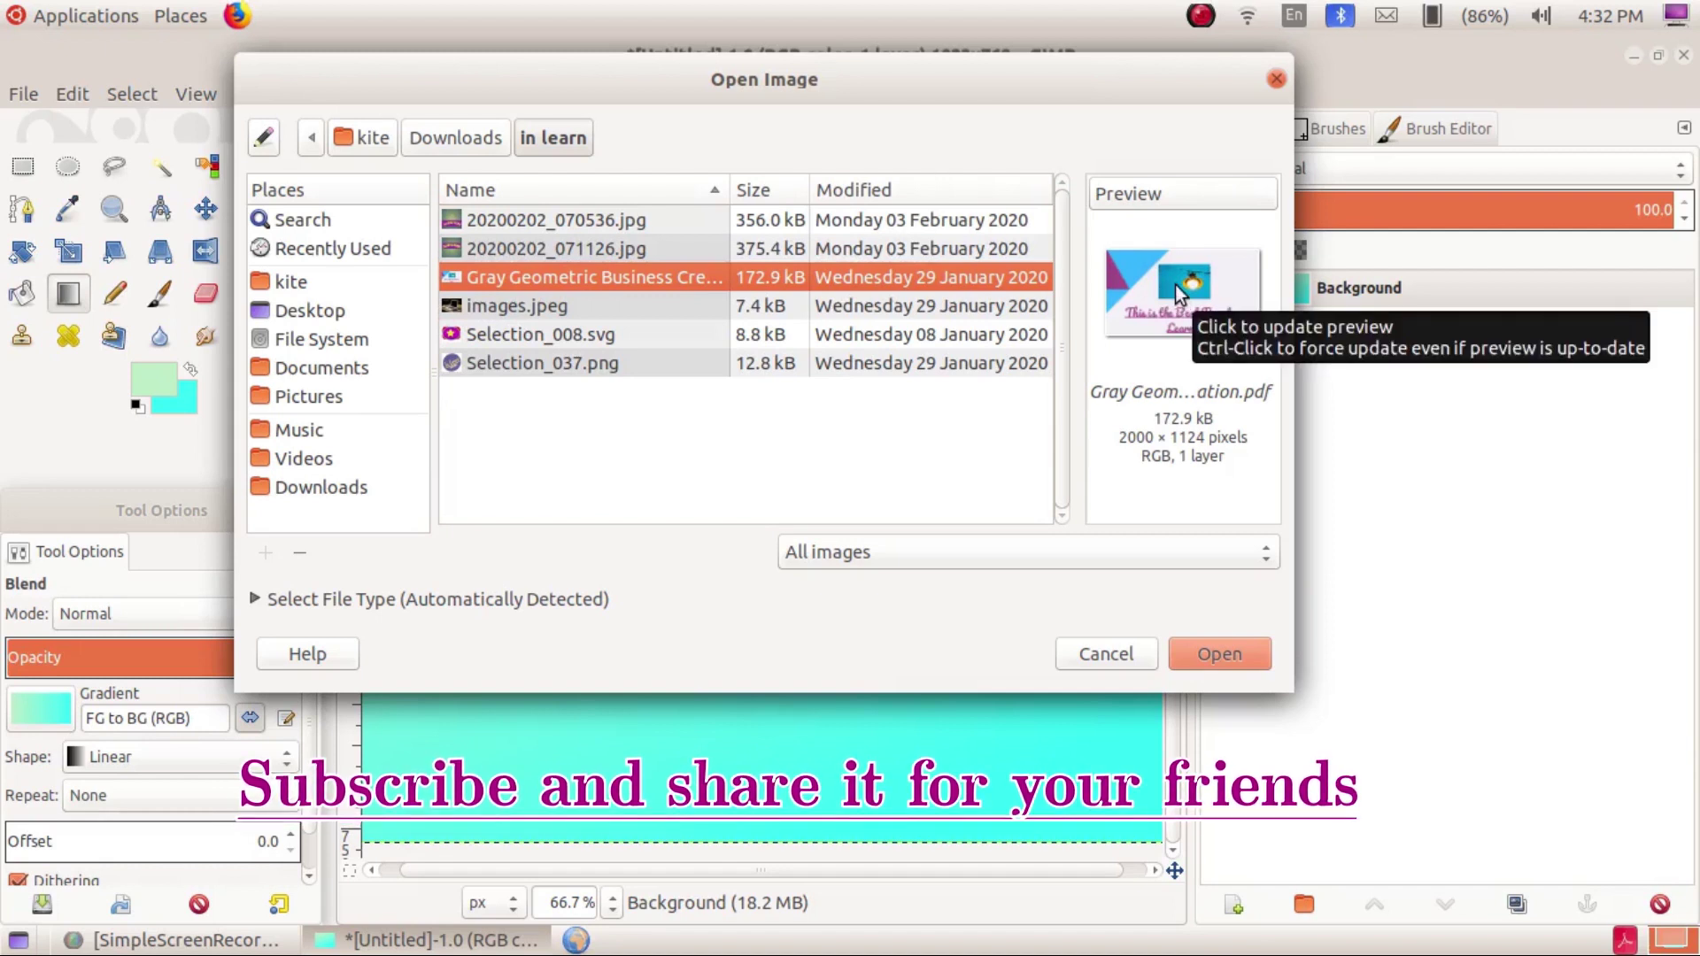
left_click(1211, 657)
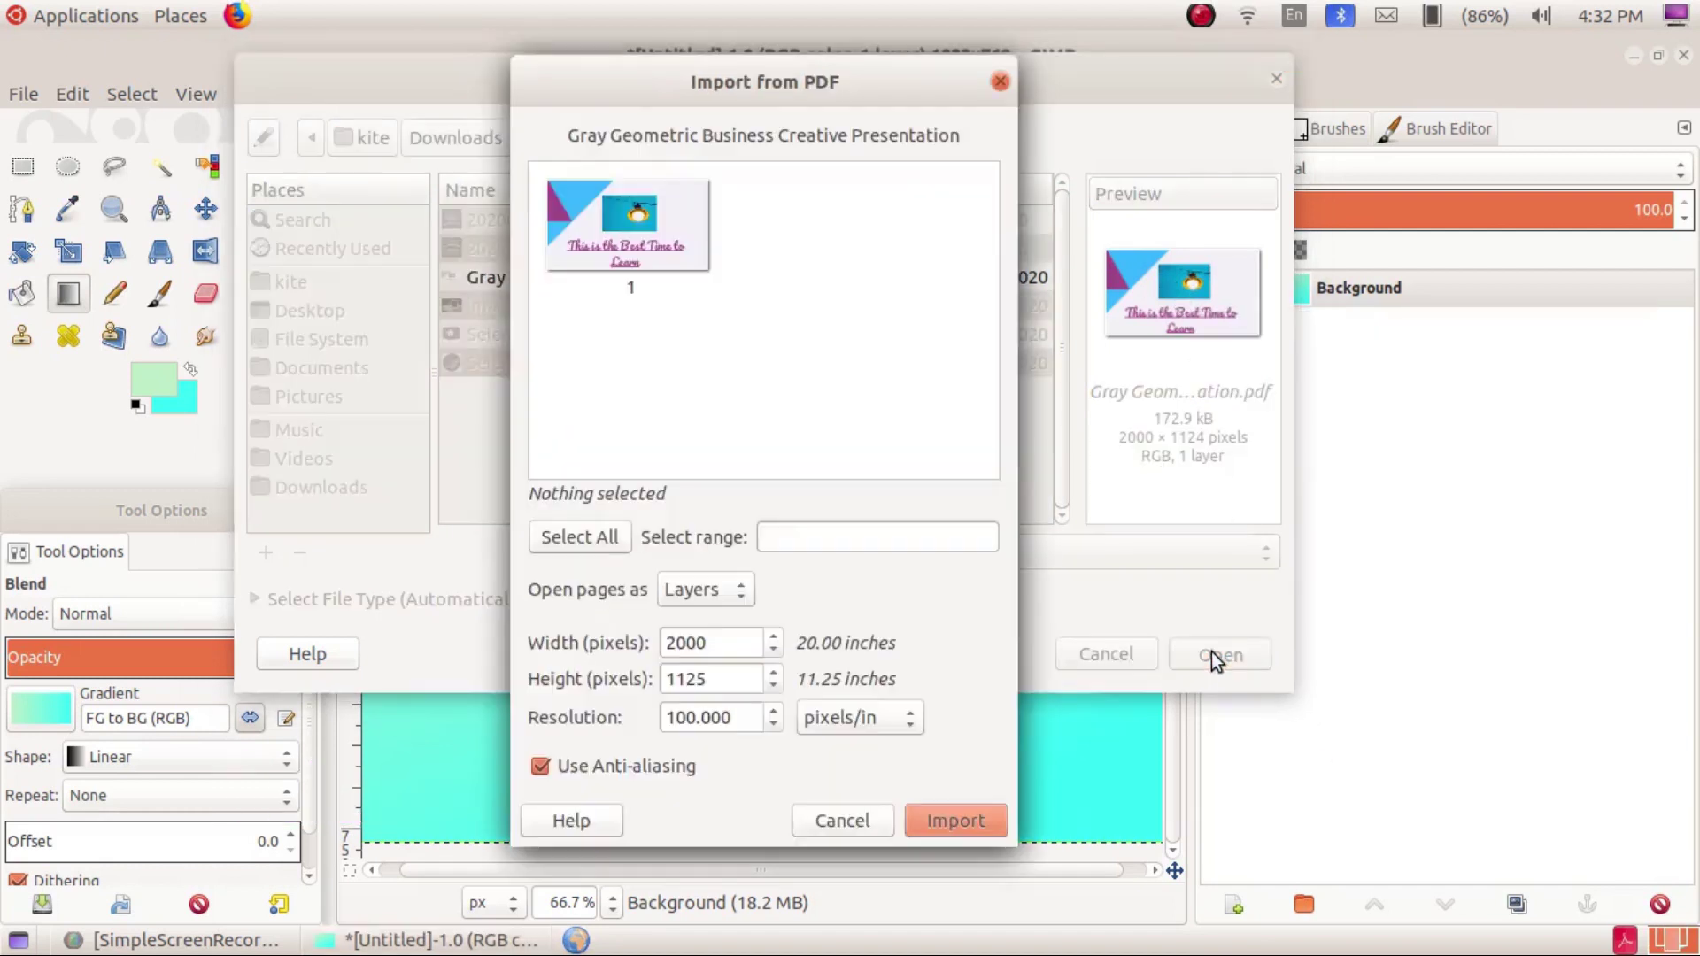
key("Return")
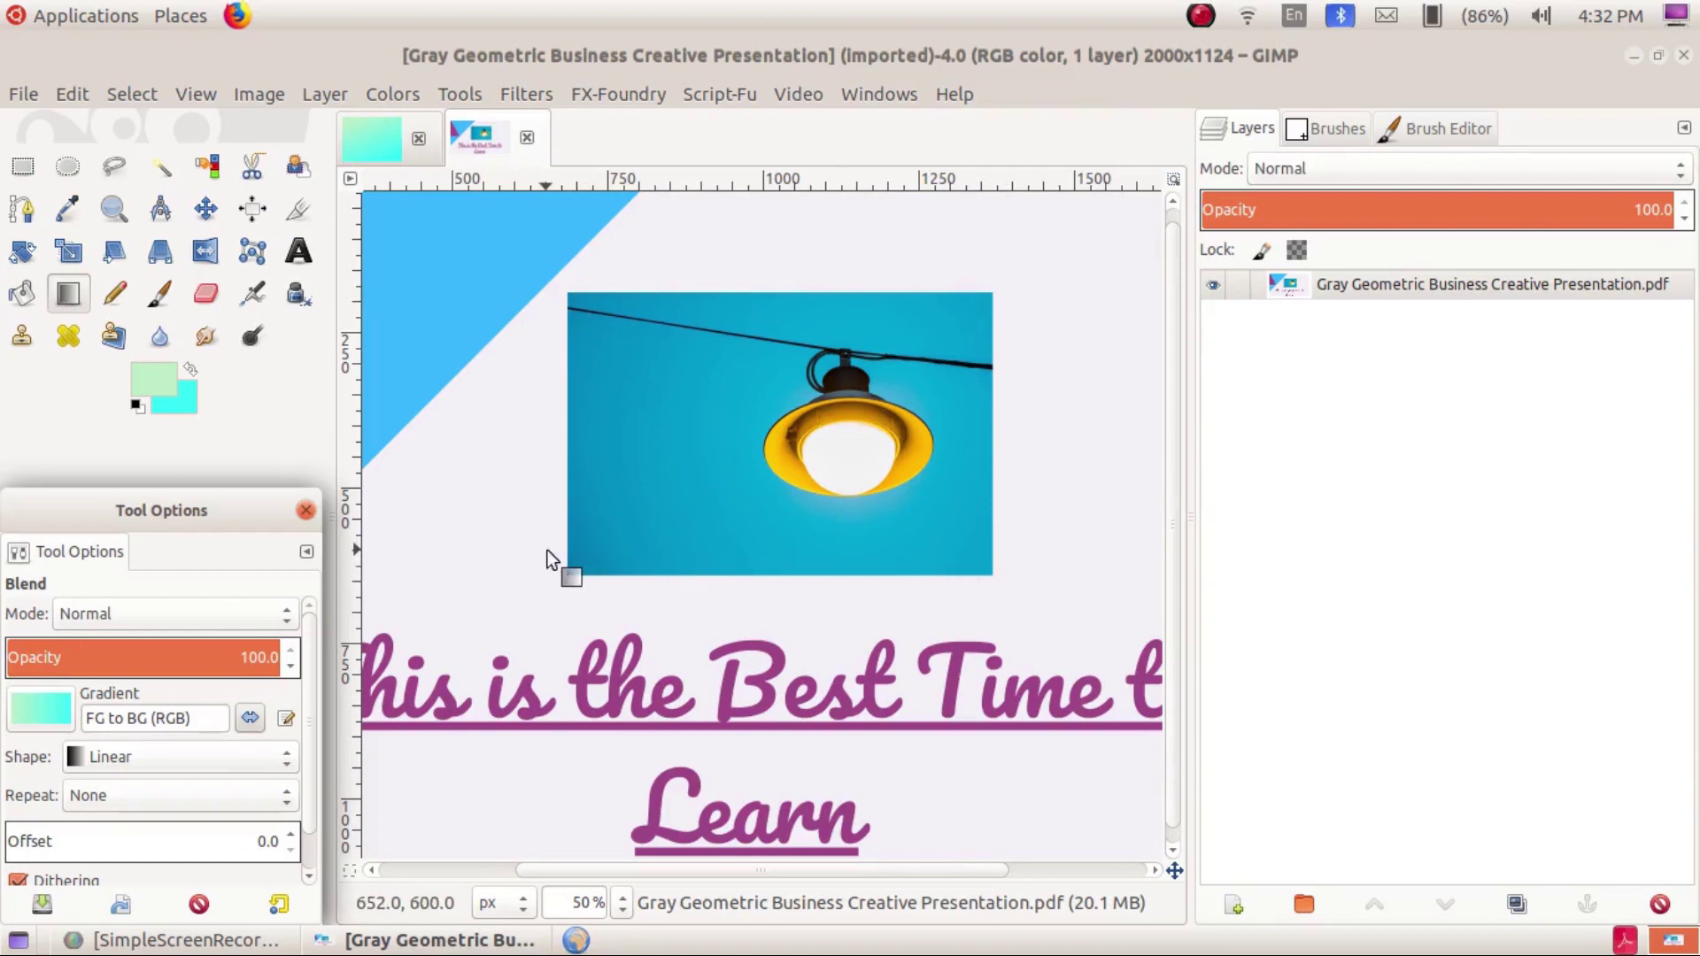
Add a transparent layer and crop the presentation image to just the lamp photo
key("ctrl+shift+n")
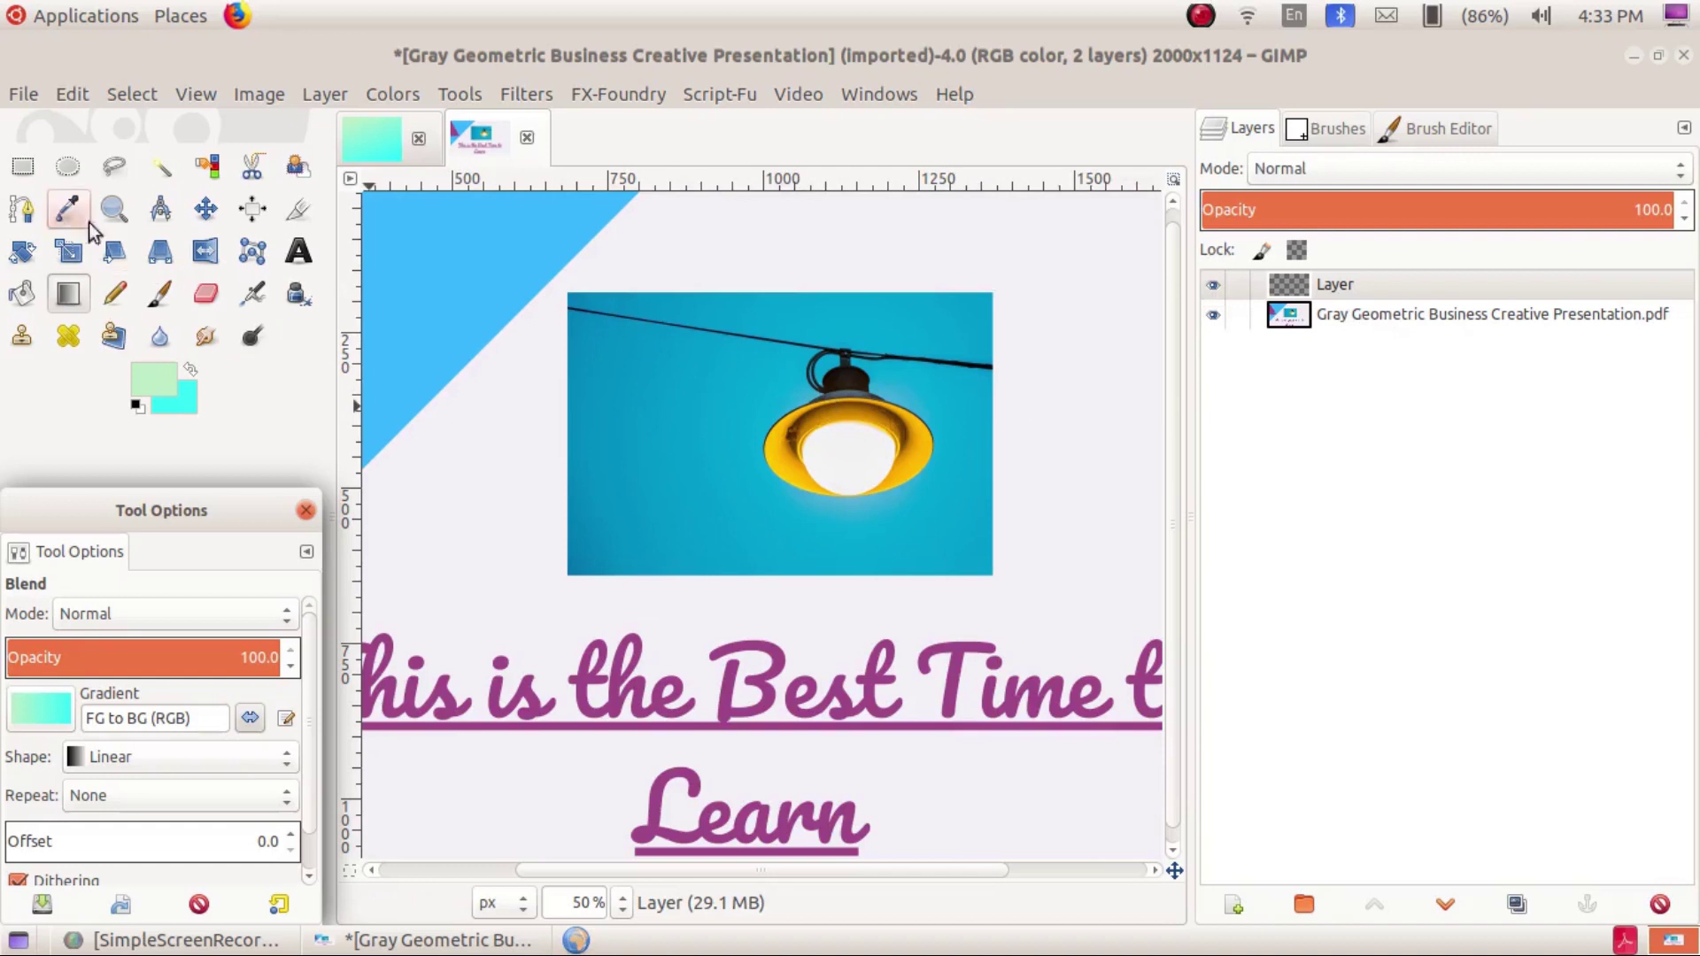
left_click(301, 208)
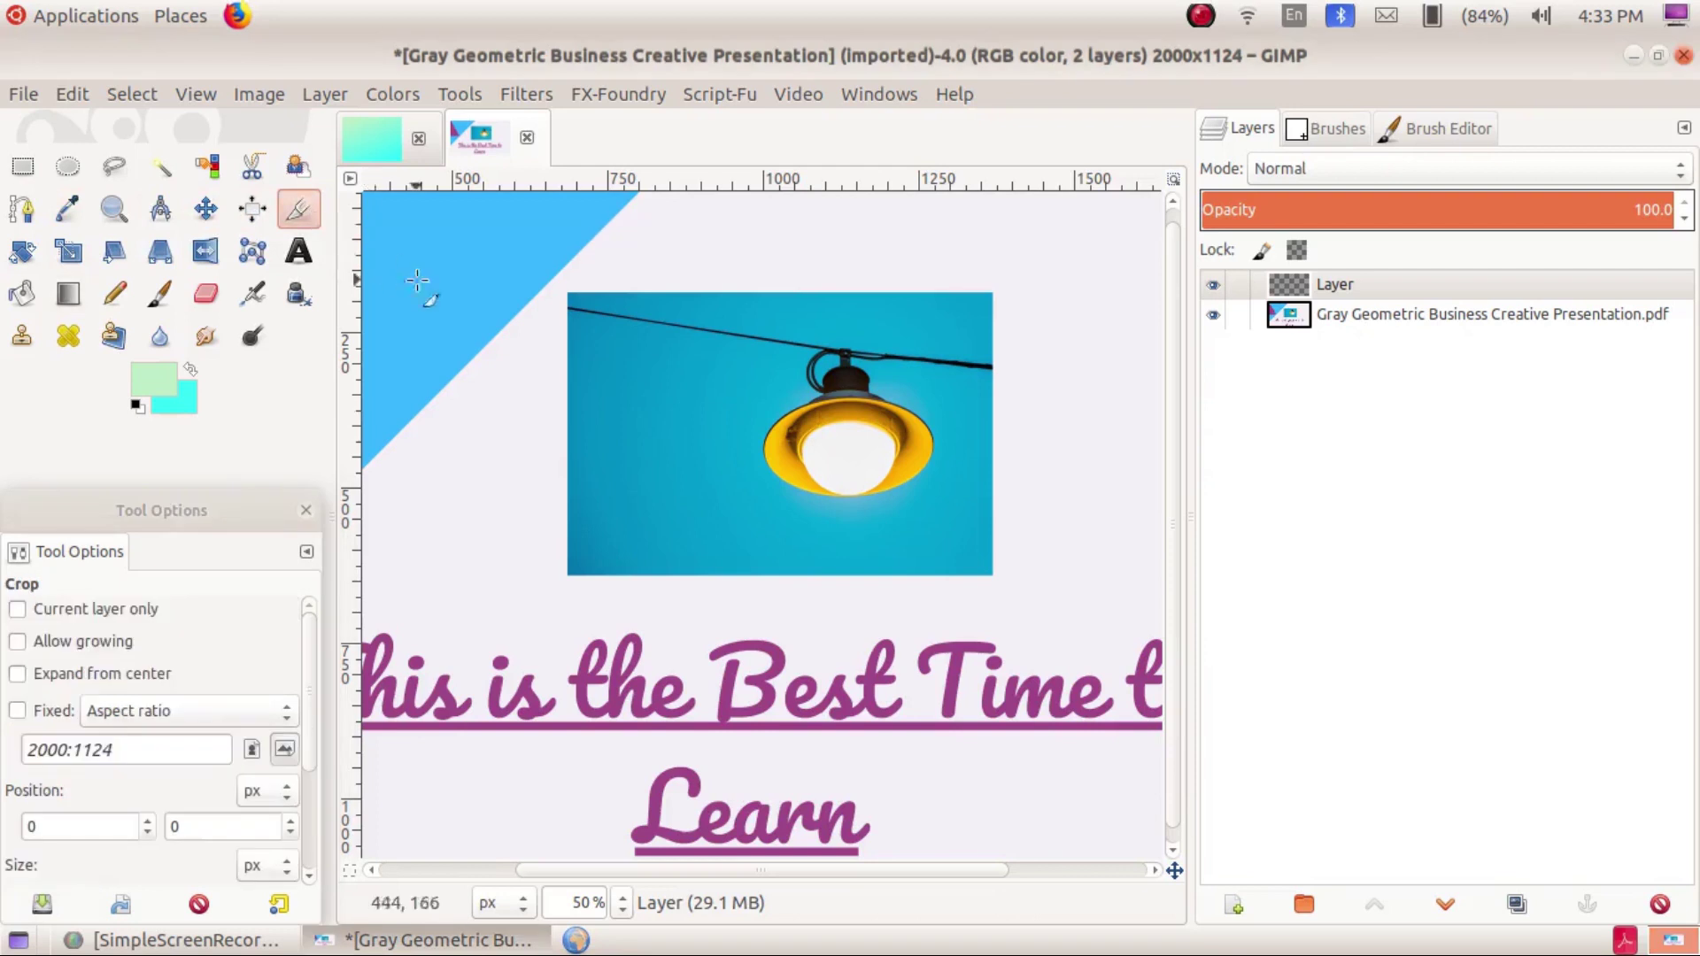
mouse_move(568, 302)
left_mouse_down()
mouse_move(561, 546)
mouse_move(694, 587)
mouse_move(990, 573)
left_mouse_up()
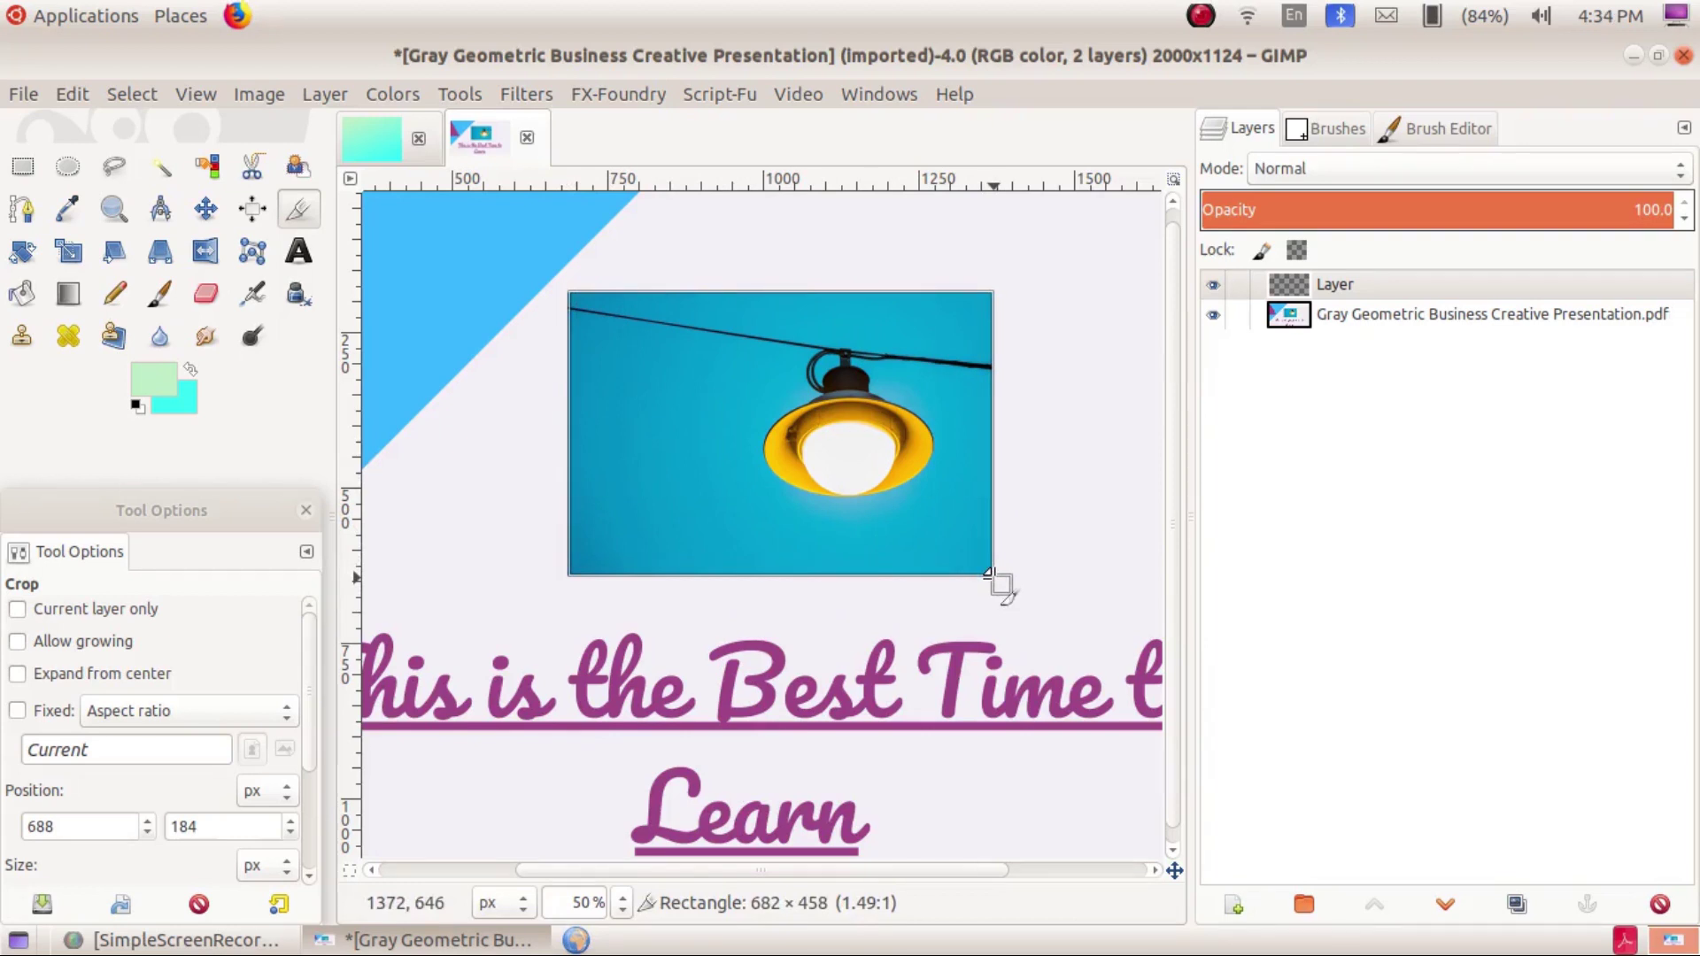
left_click_drag(990, 573, 993, 578)
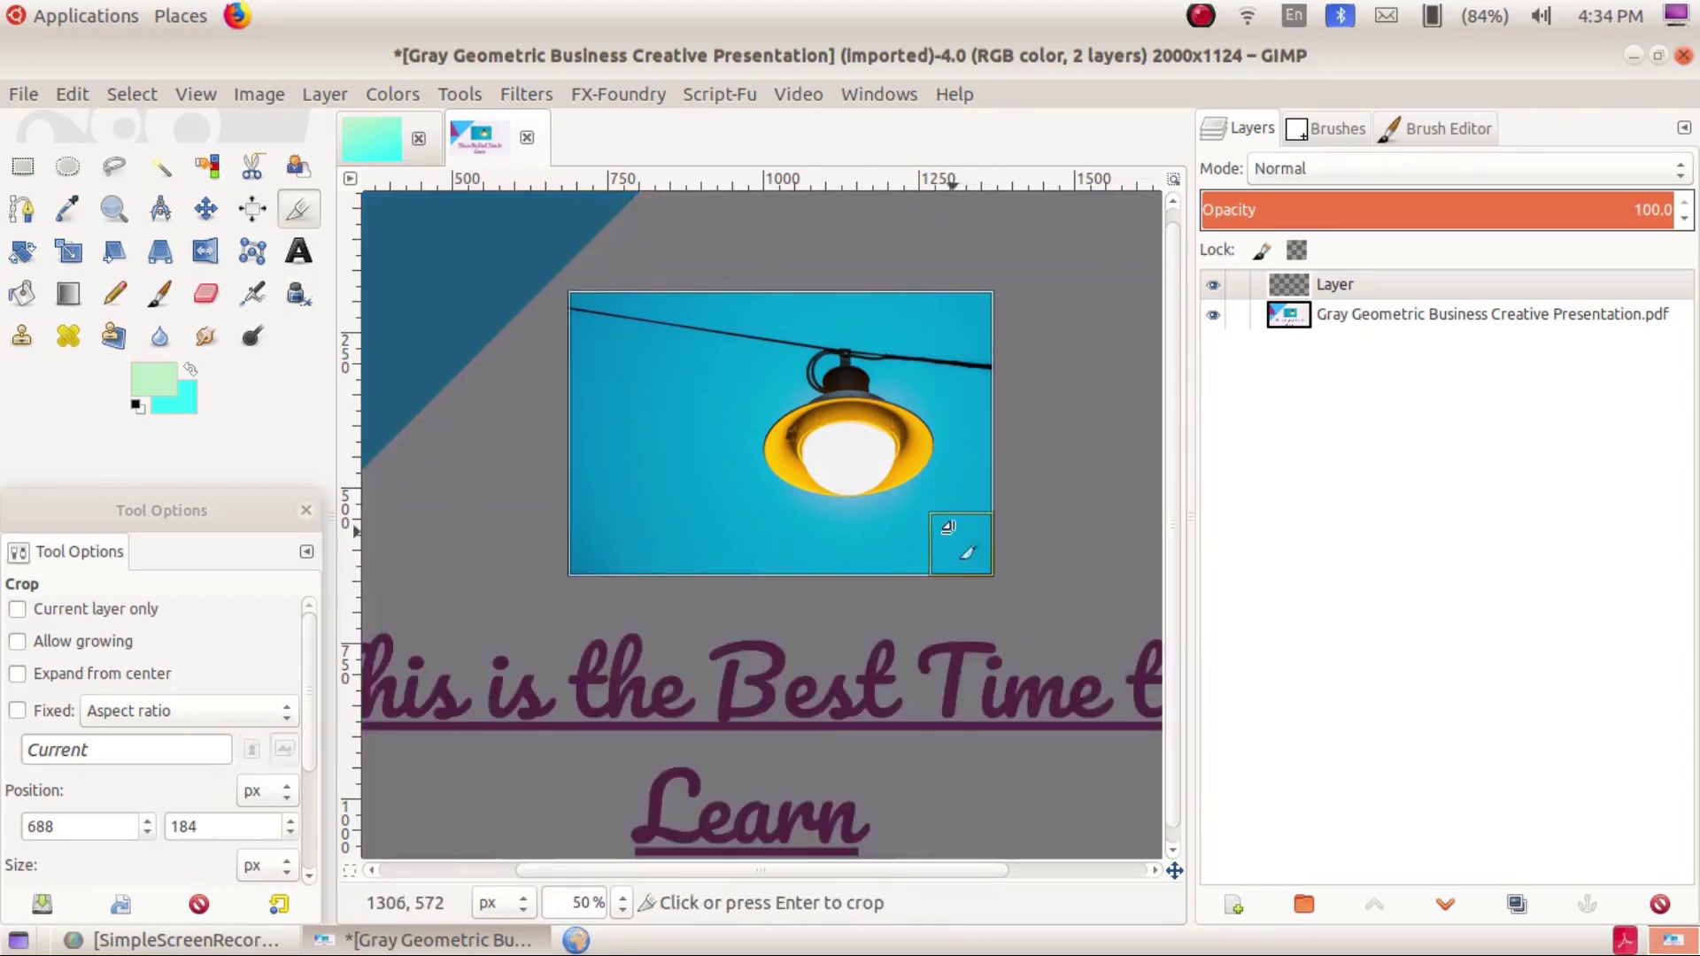
left_click(947, 529)
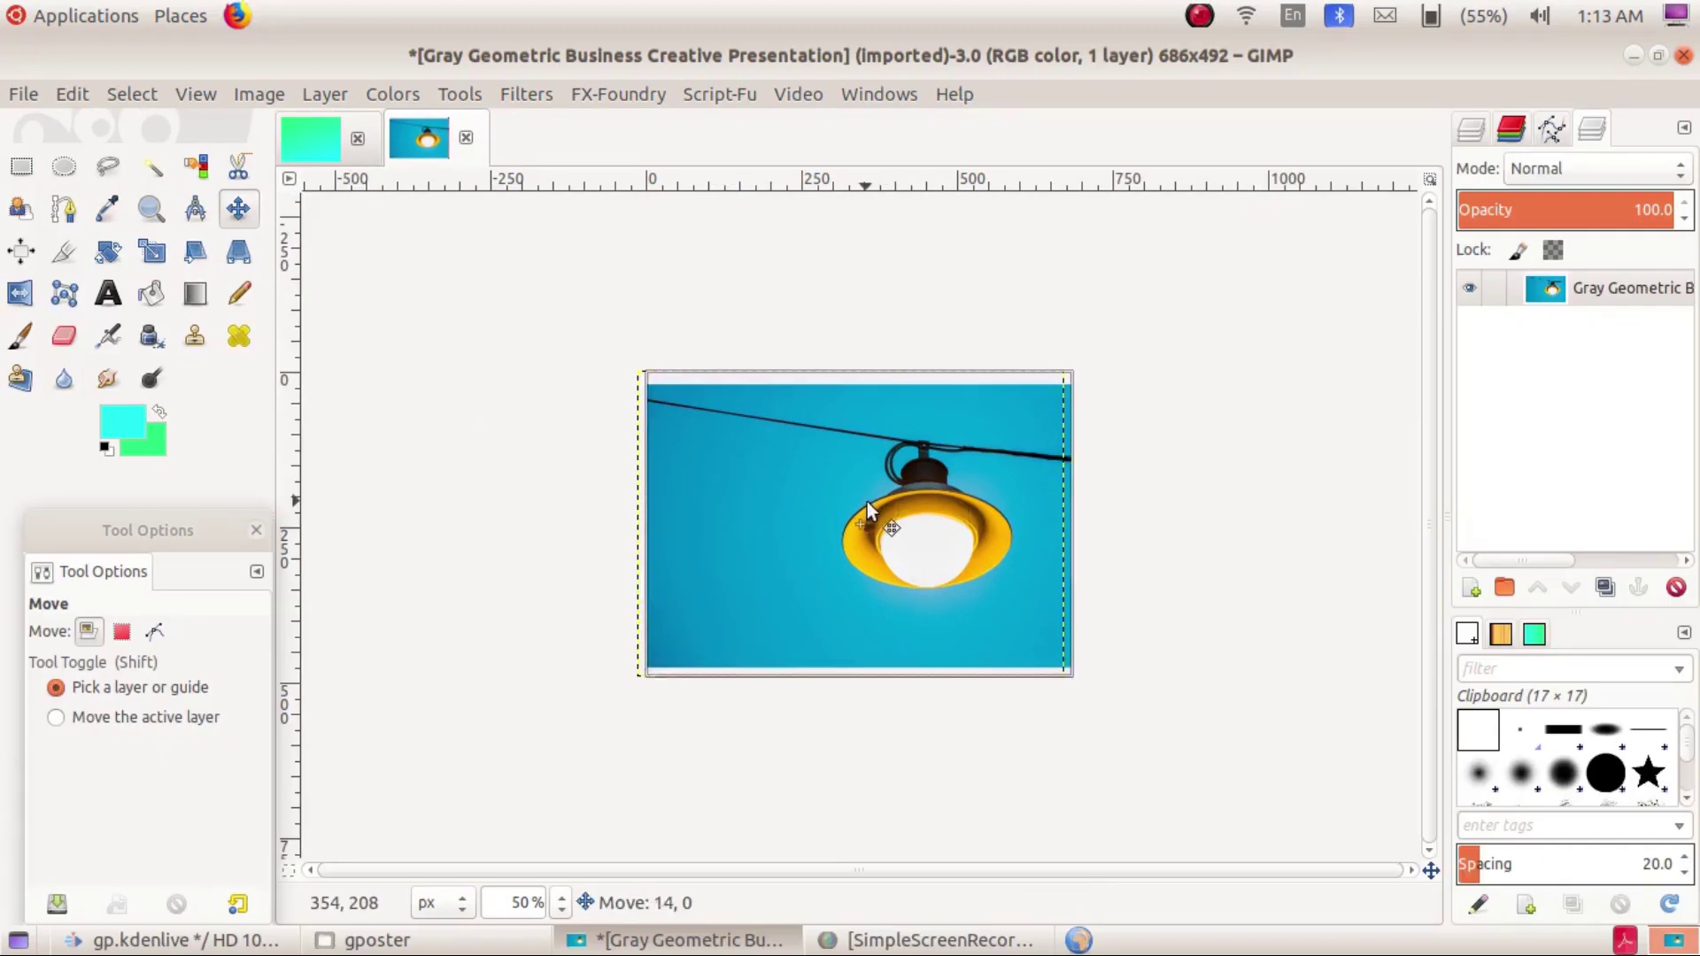
left_click_drag(867, 509, 864, 507)
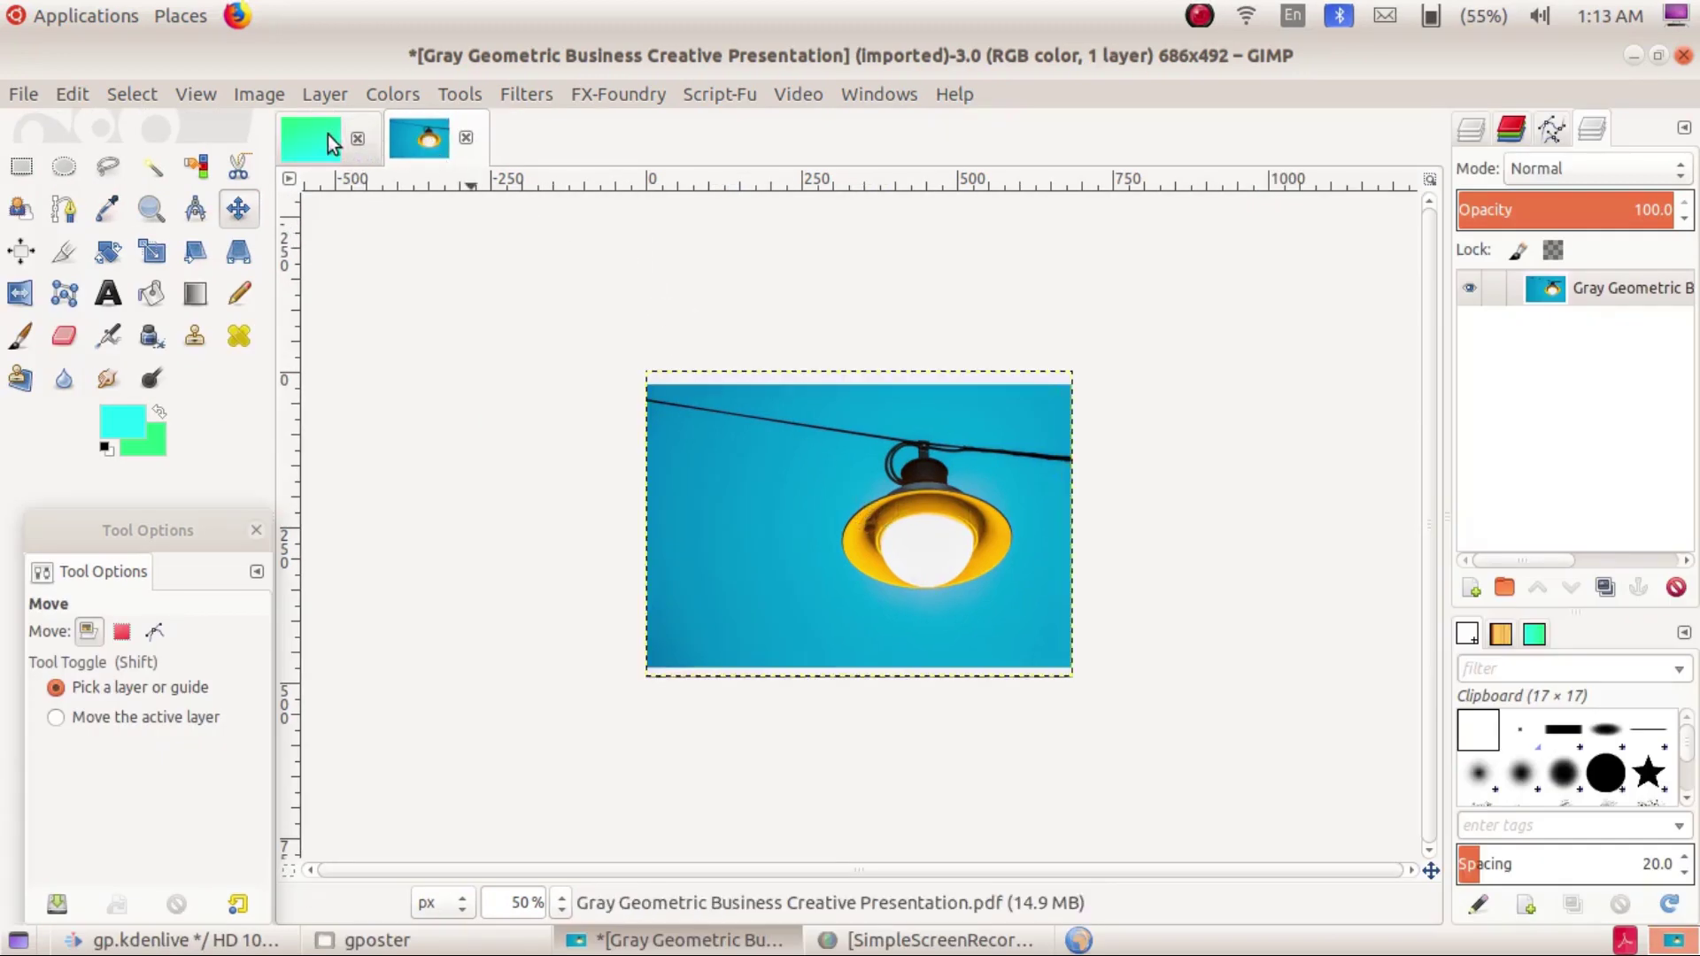
Copy the cropped lamp photo image to the clipboard with Edit > Copy
left_click(301, 140)
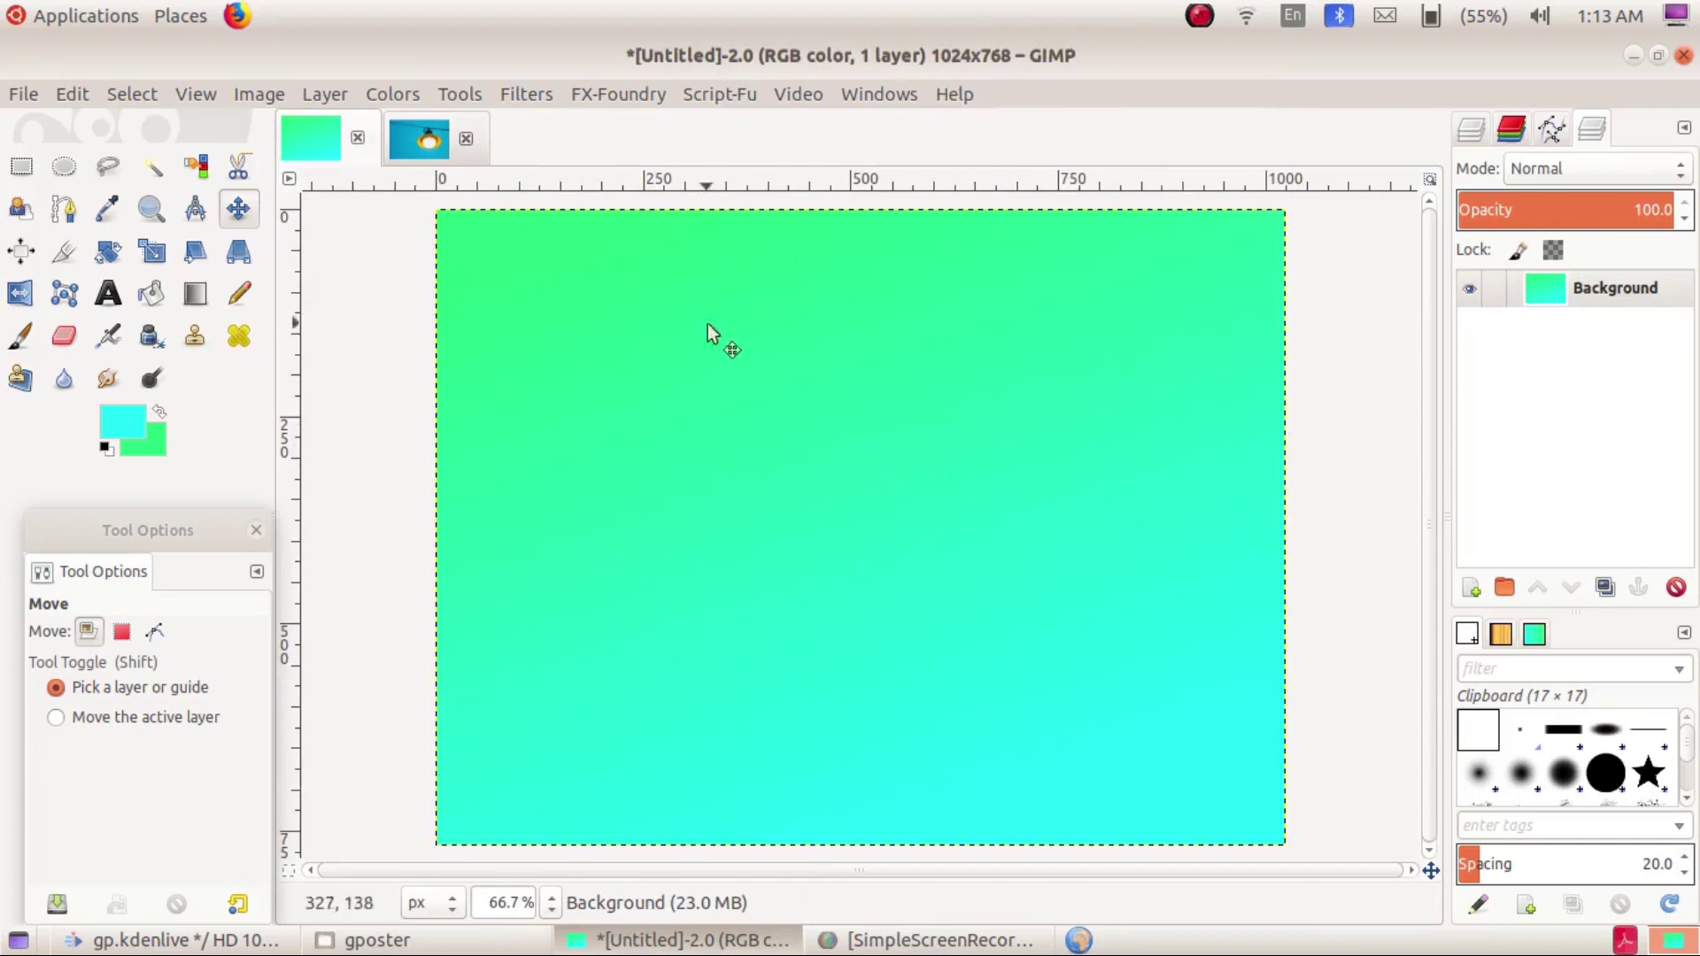
left_click(411, 142)
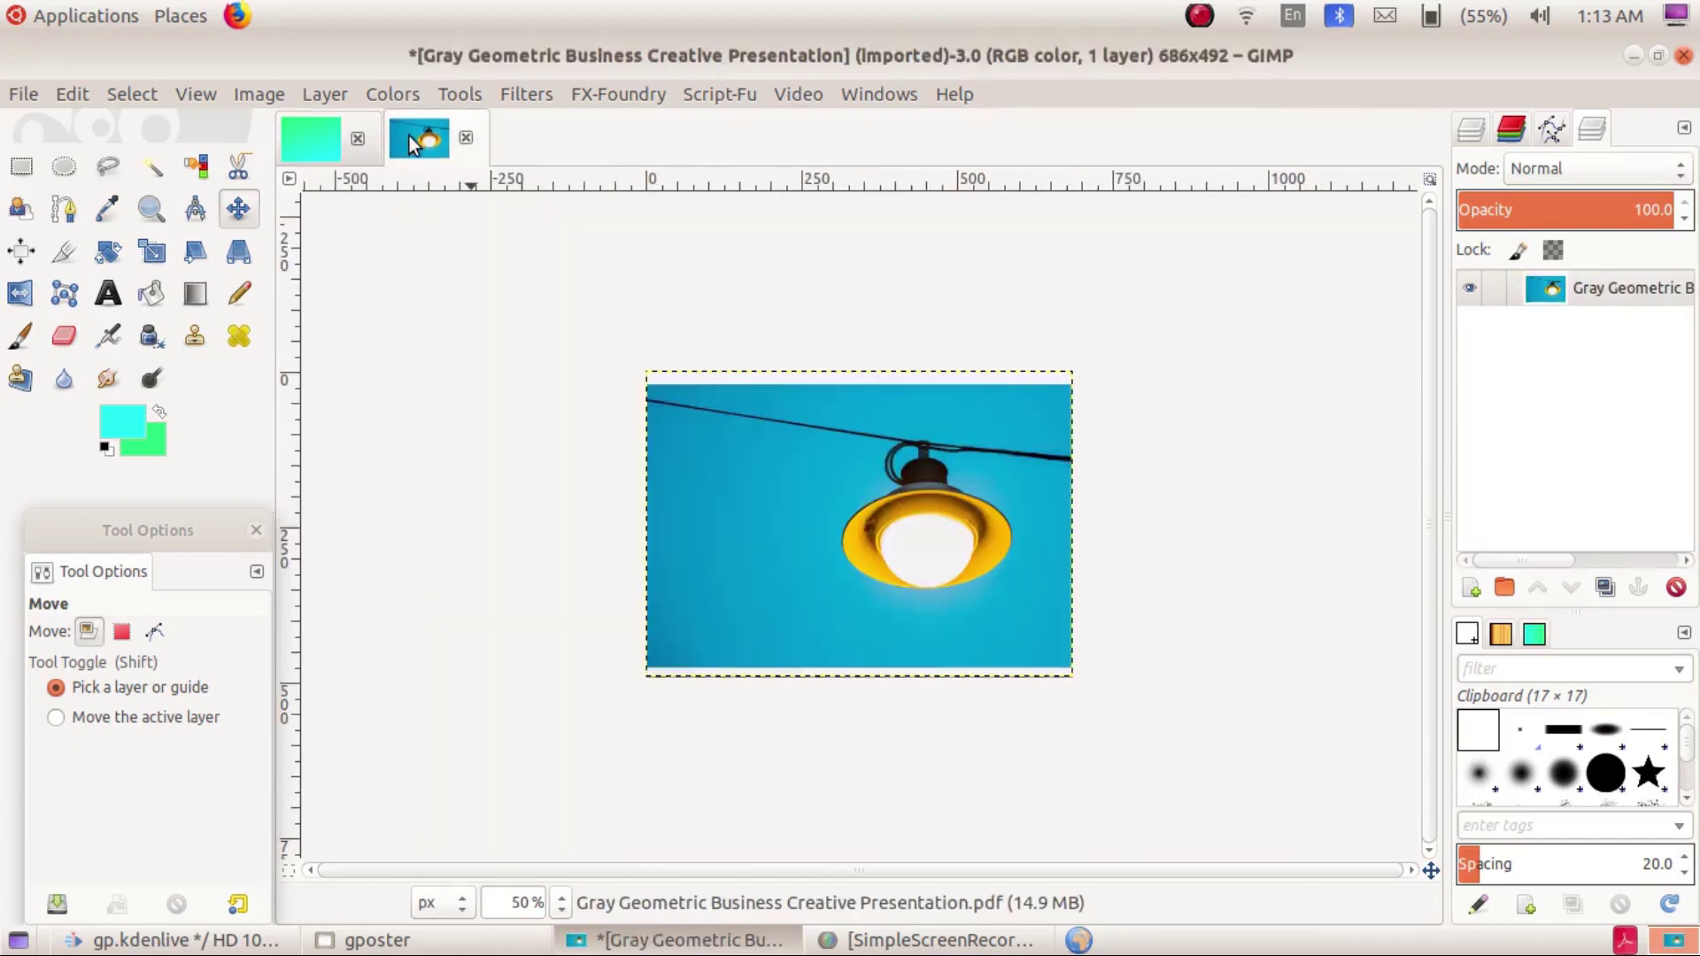
left_click(42, 92)
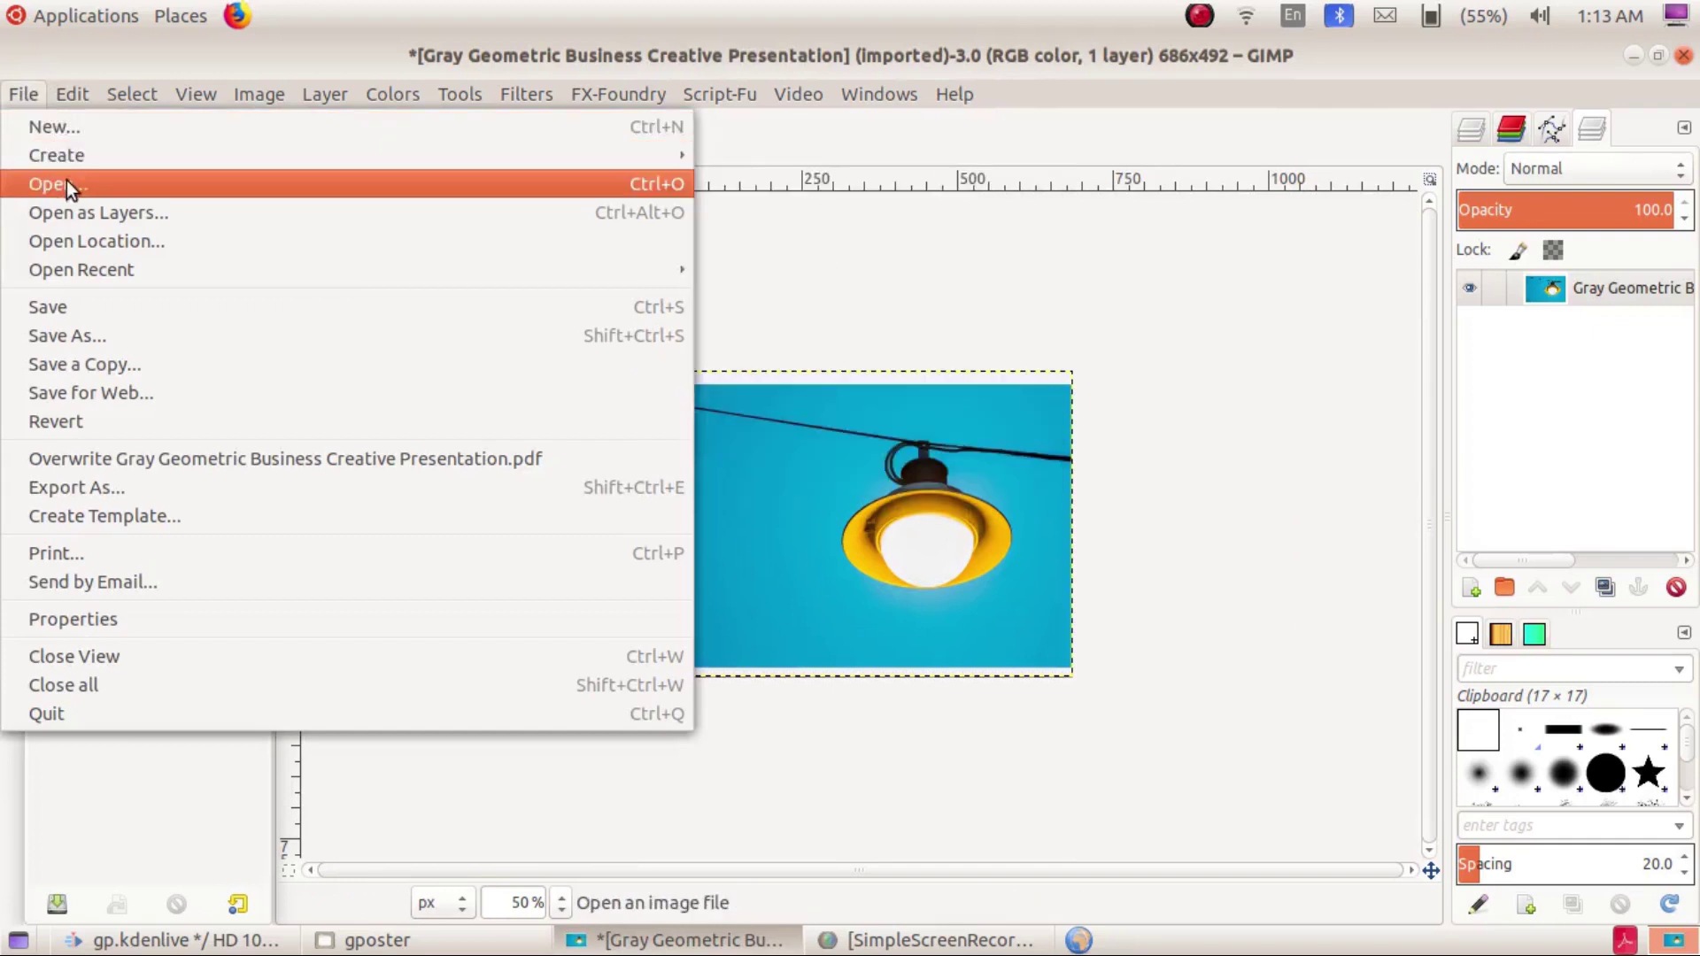
left_click(921, 295)
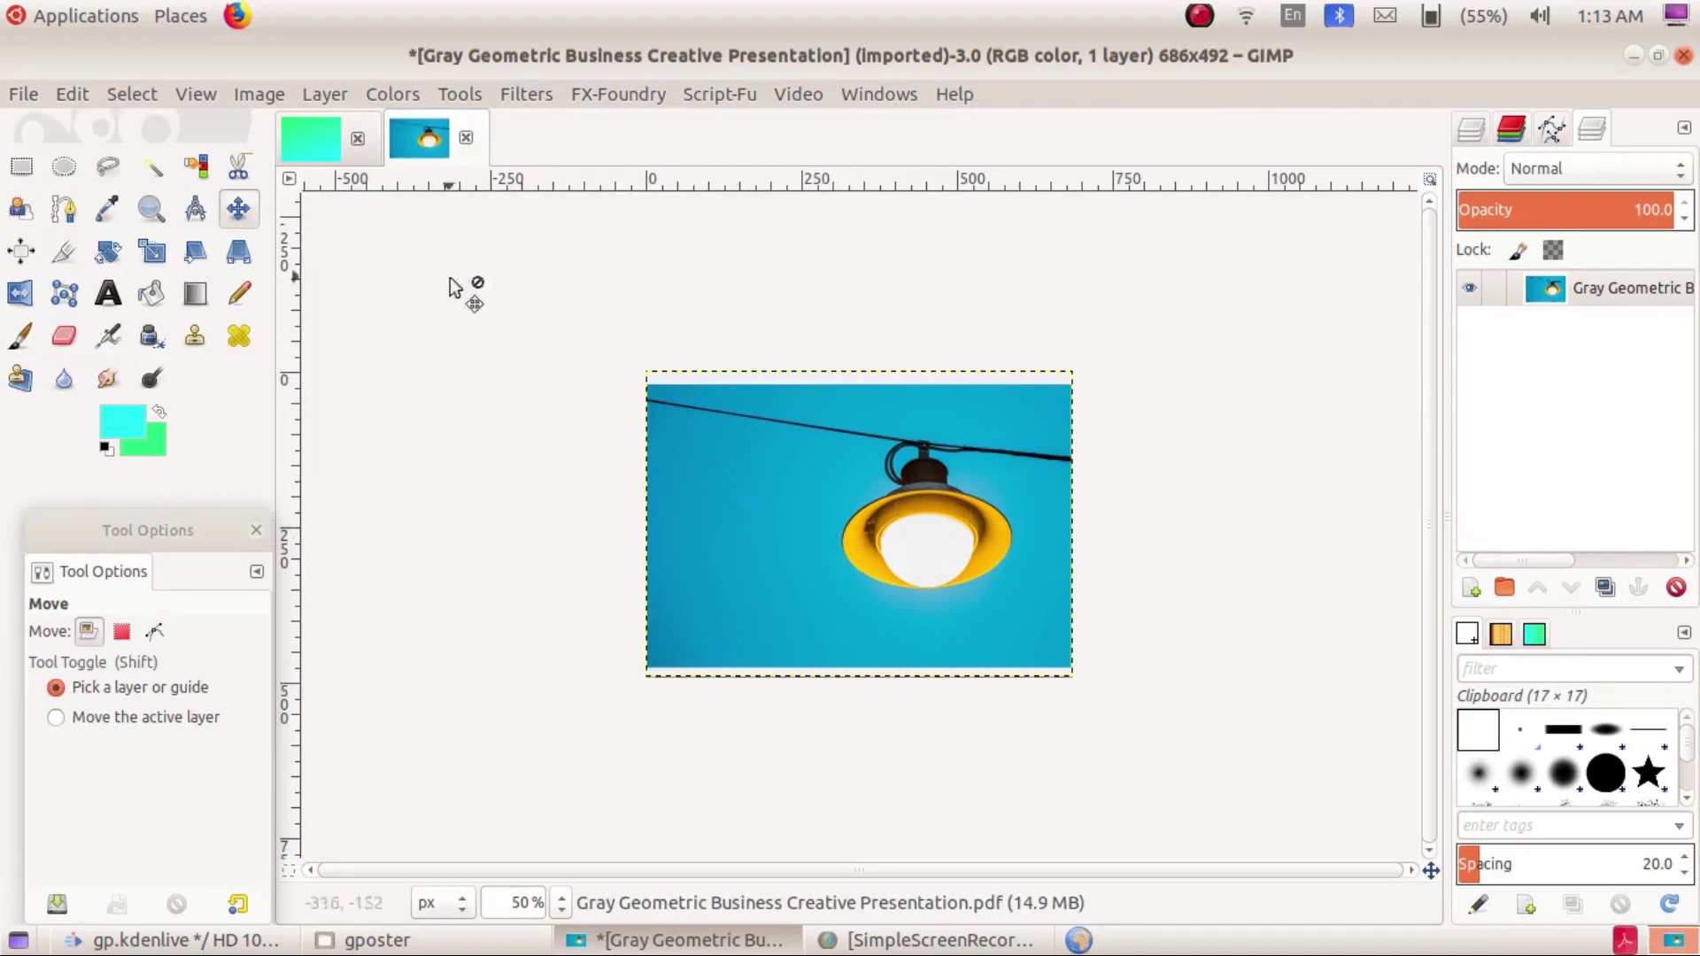
left_click(303, 142)
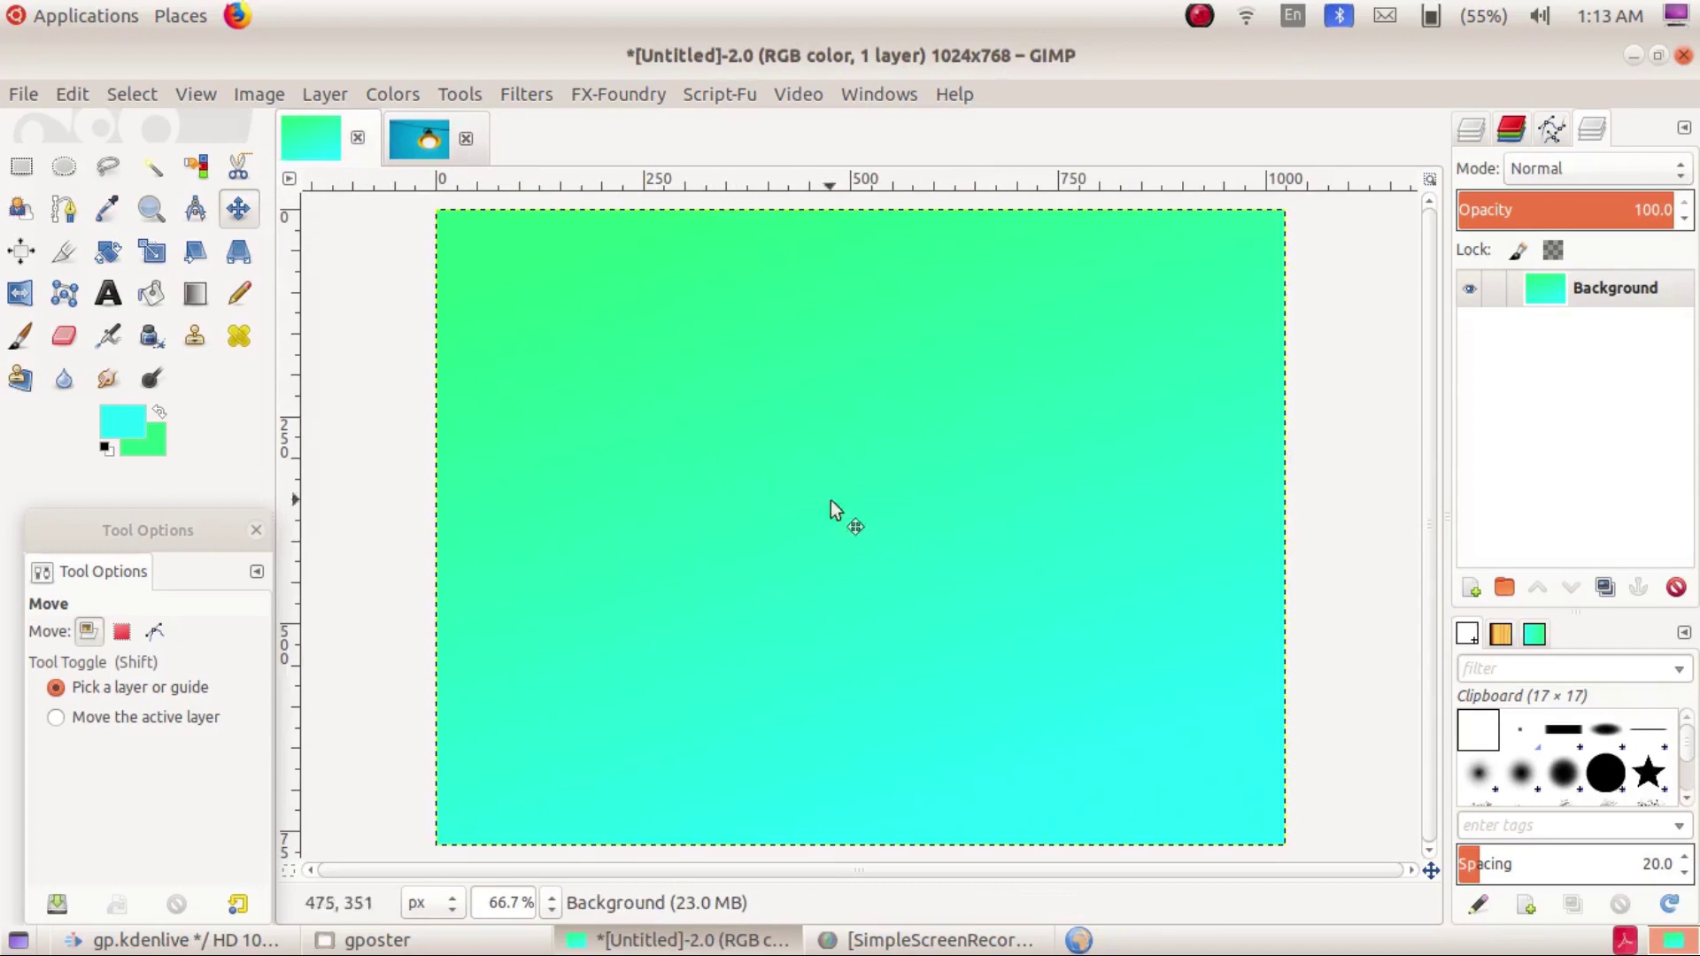
left_click(429, 142)
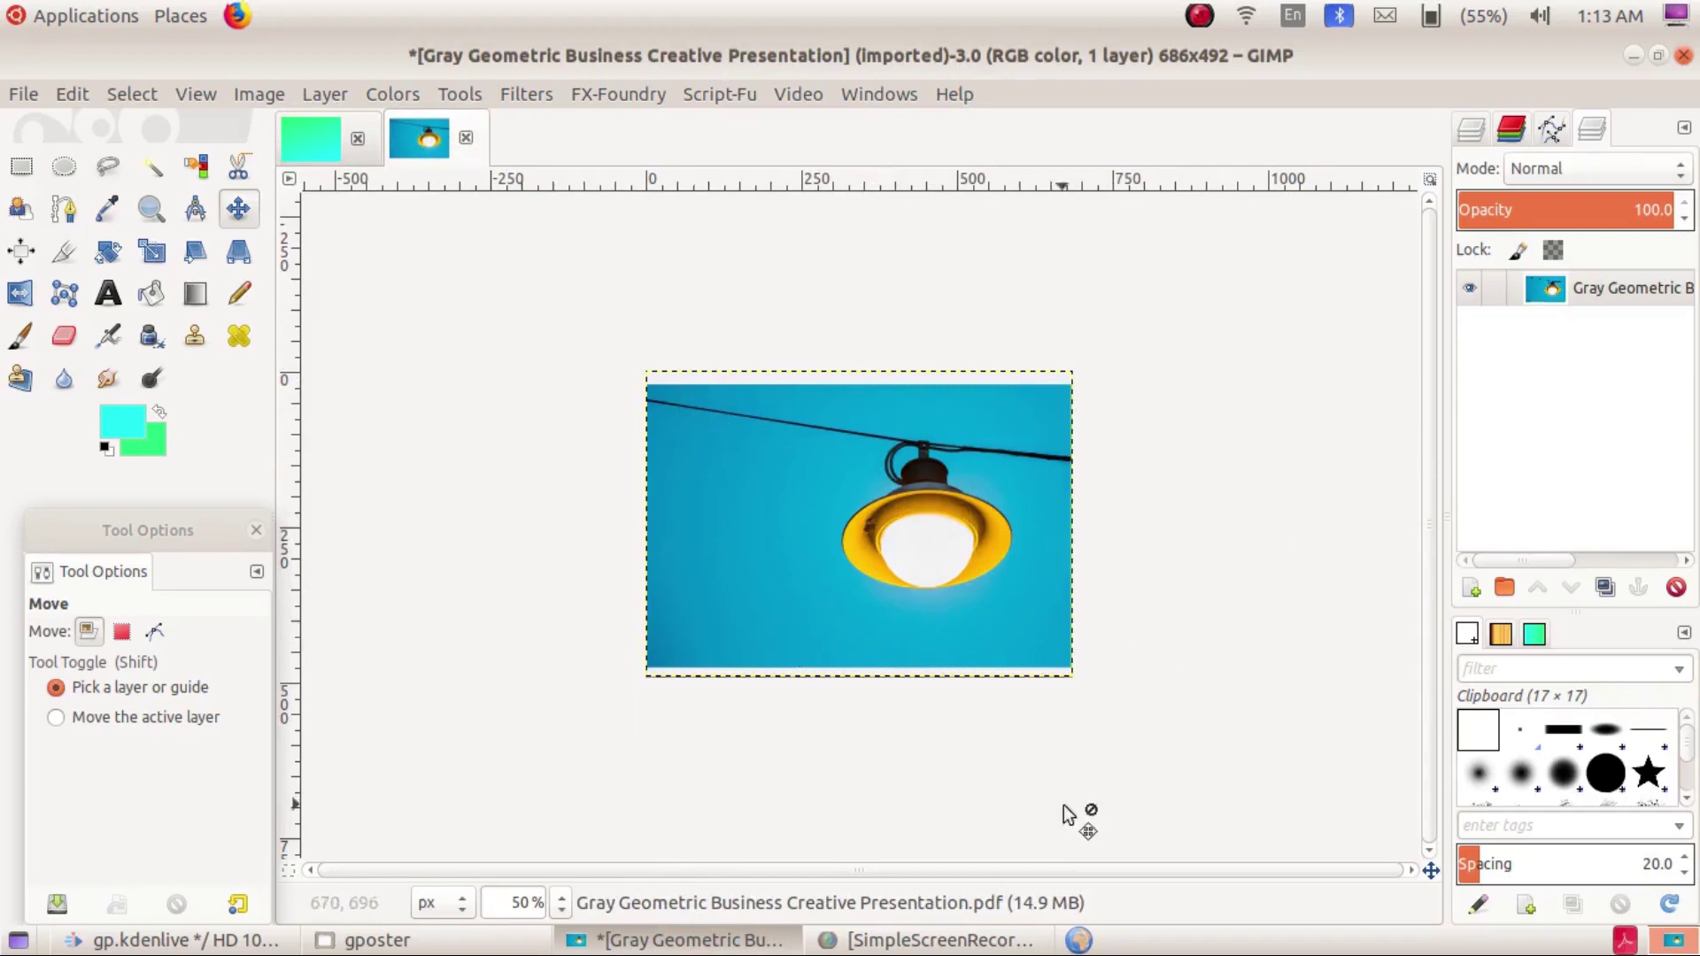
left_click(59, 96)
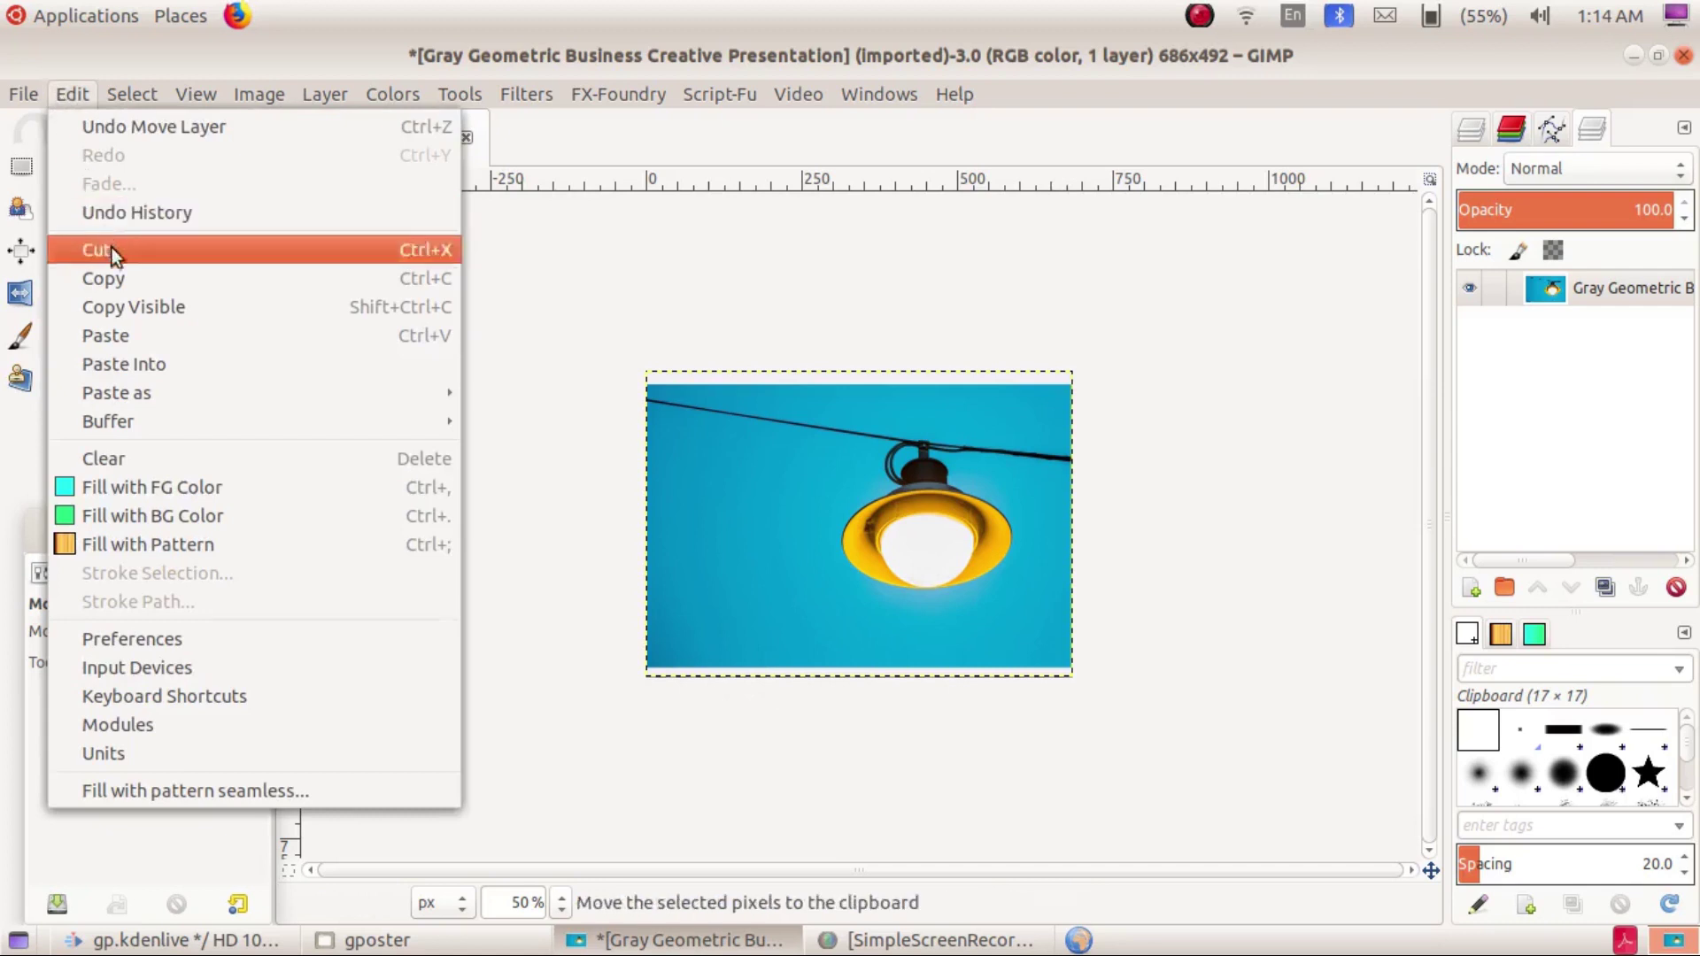
left_click(114, 278)
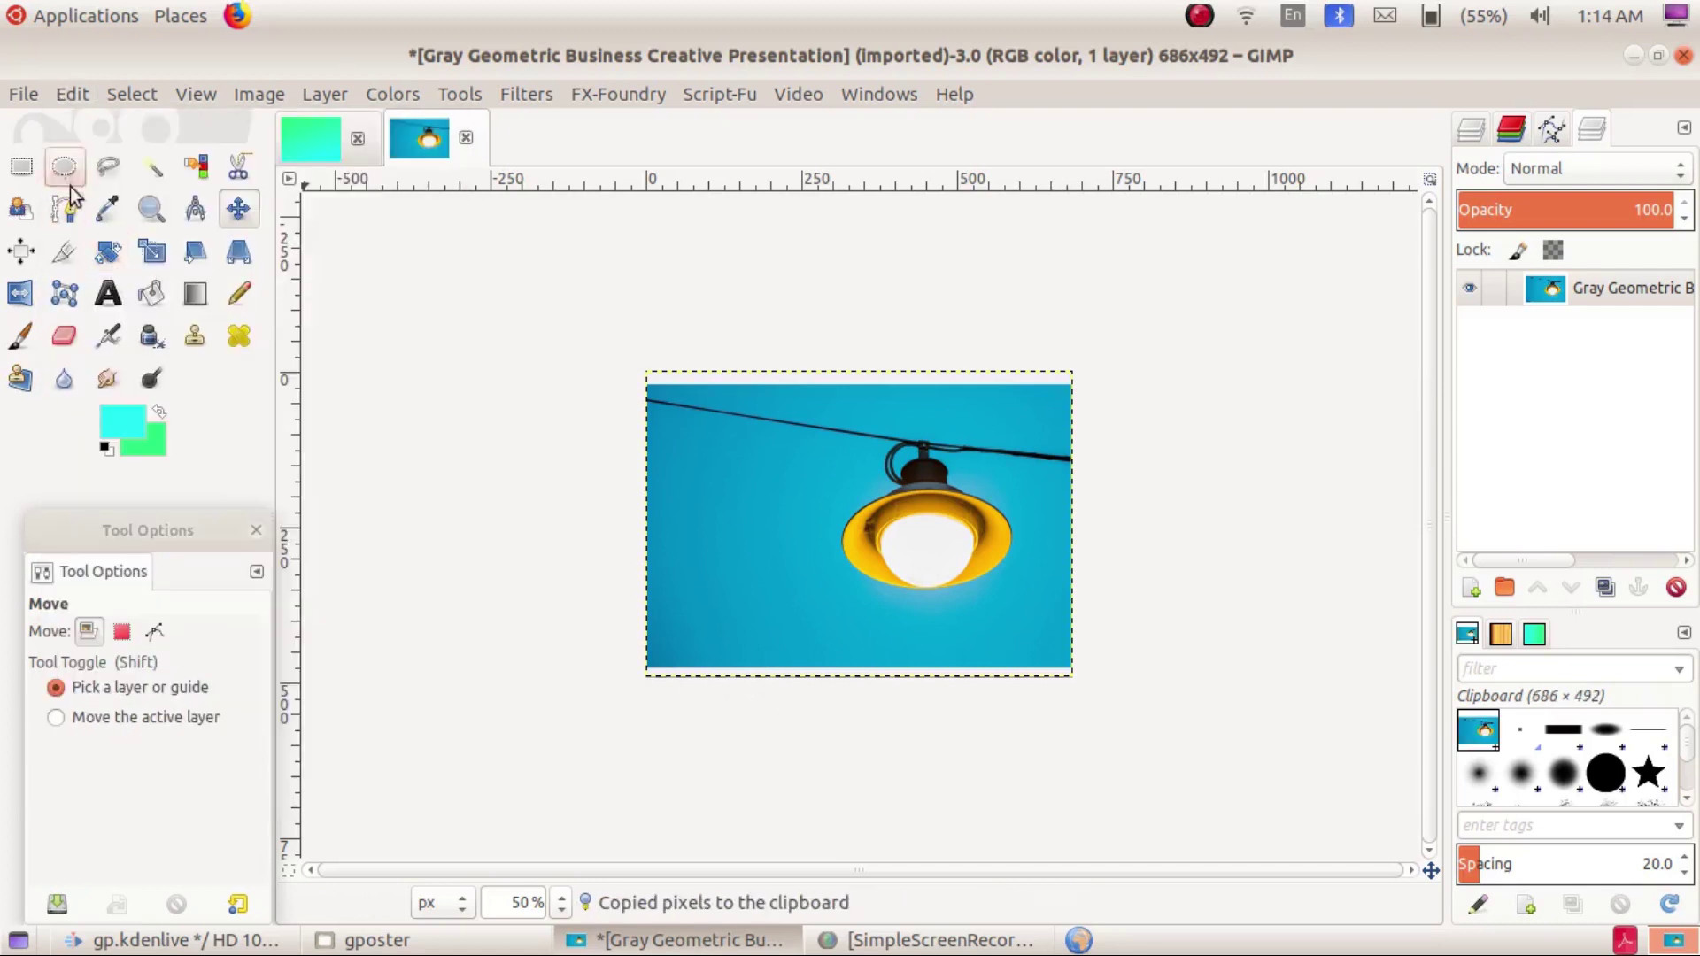
Paste the lamp photo onto the gradient image and move it higher
left_click(311, 145)
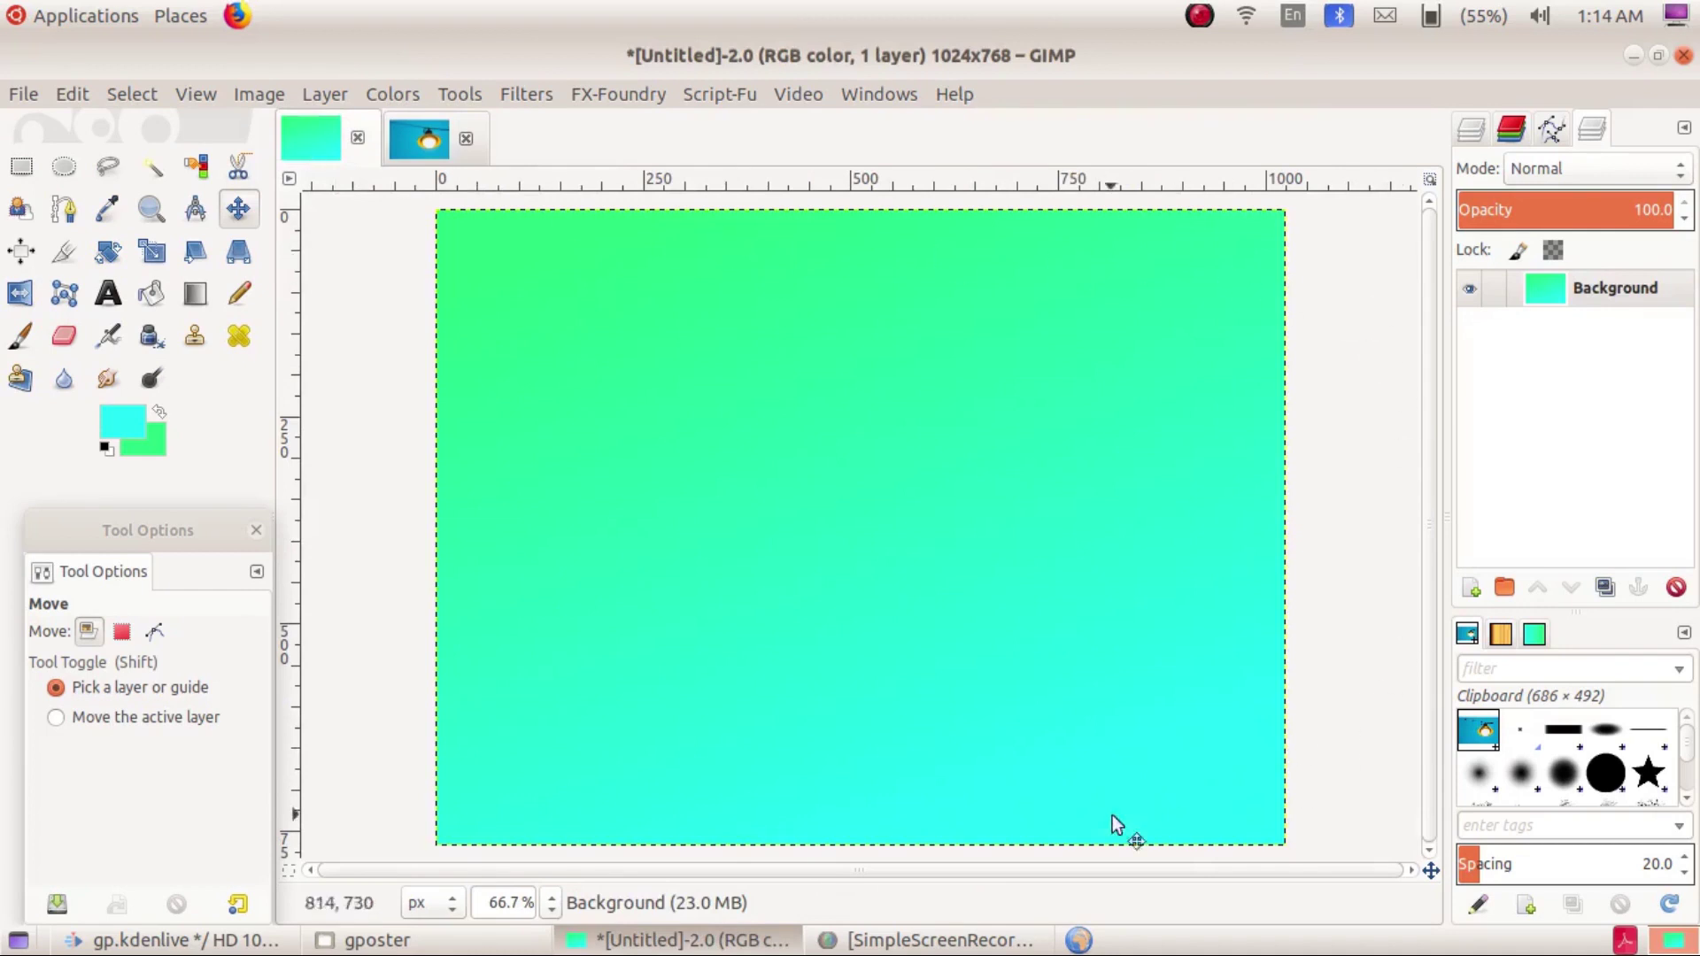
left_click(73, 94)
left_click(121, 338)
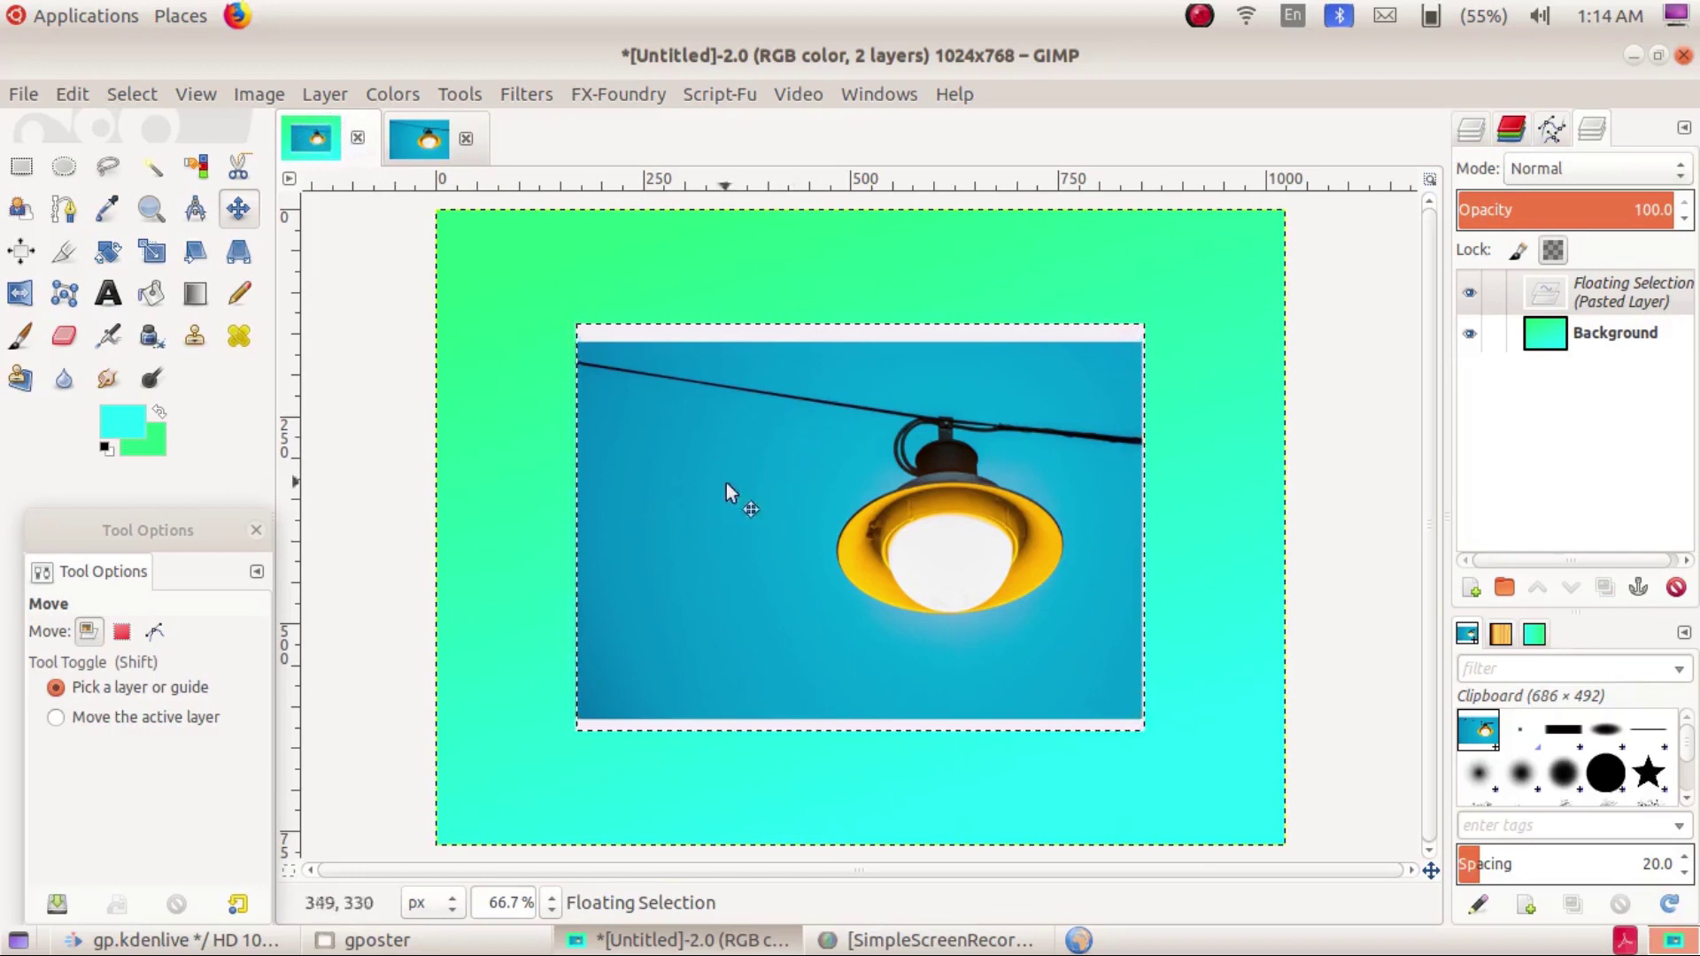
mouse_move(827, 516)
left_mouse_down()
mouse_move(834, 402)
mouse_move(1043, 397)
mouse_move(1052, 599)
mouse_move(810, 615)
mouse_move(779, 508)
mouse_move(788, 460)
mouse_move(760, 478)
left_mouse_up()
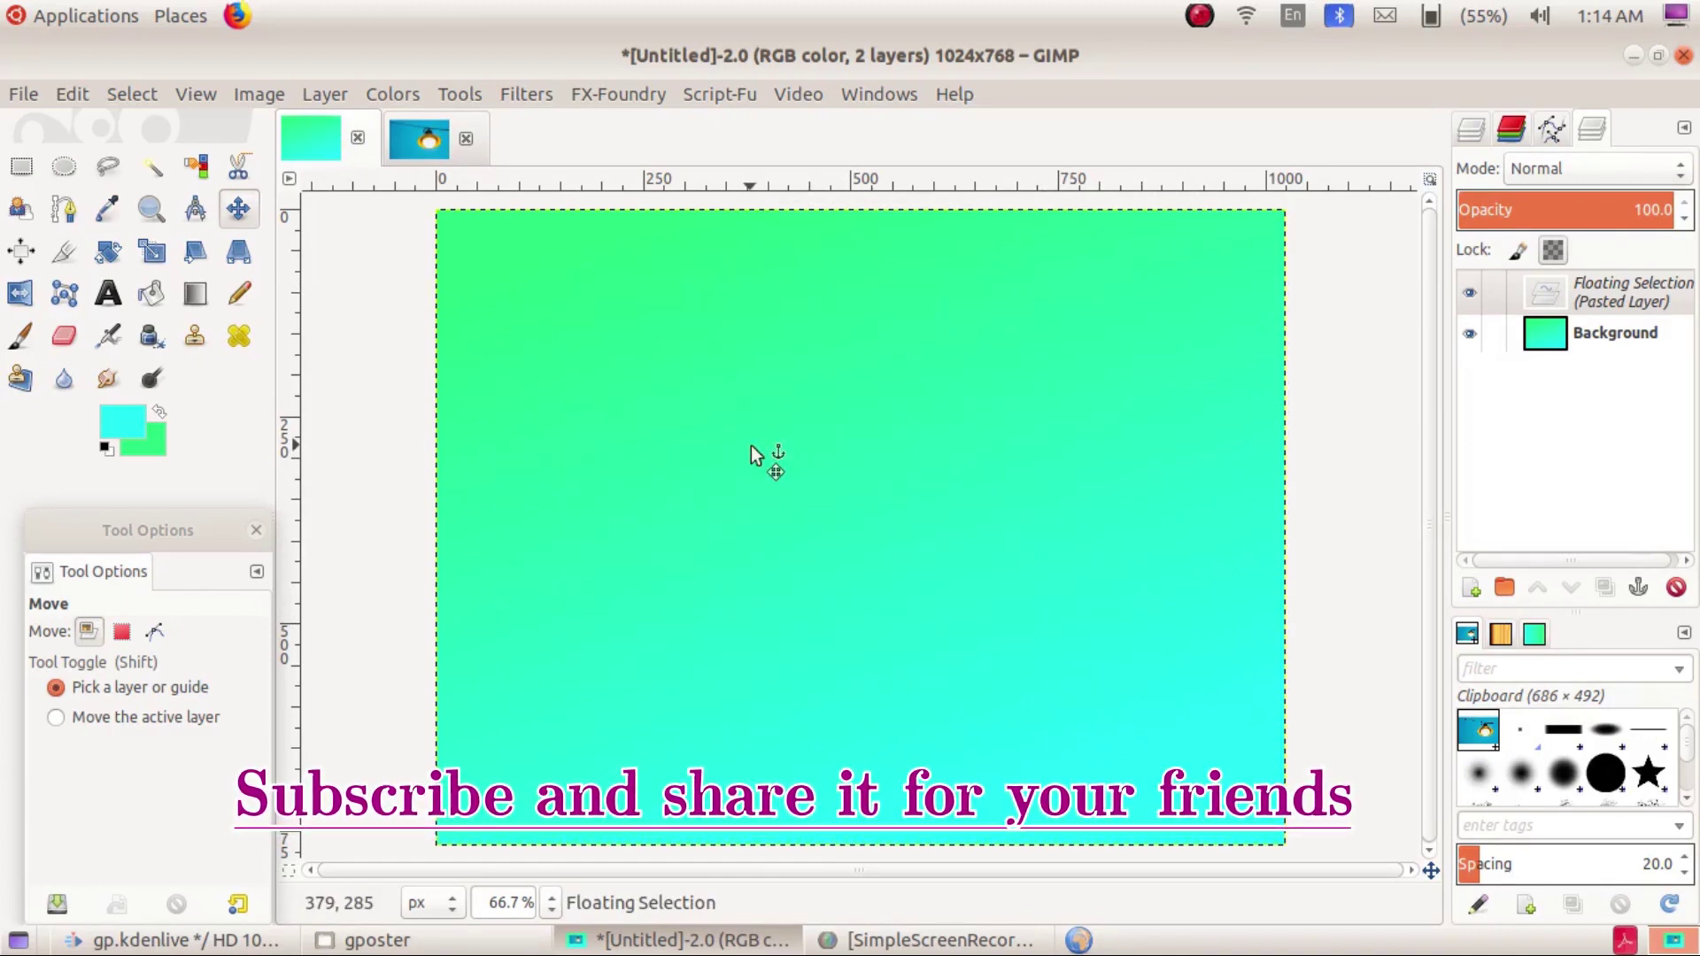
left_click(424, 142)
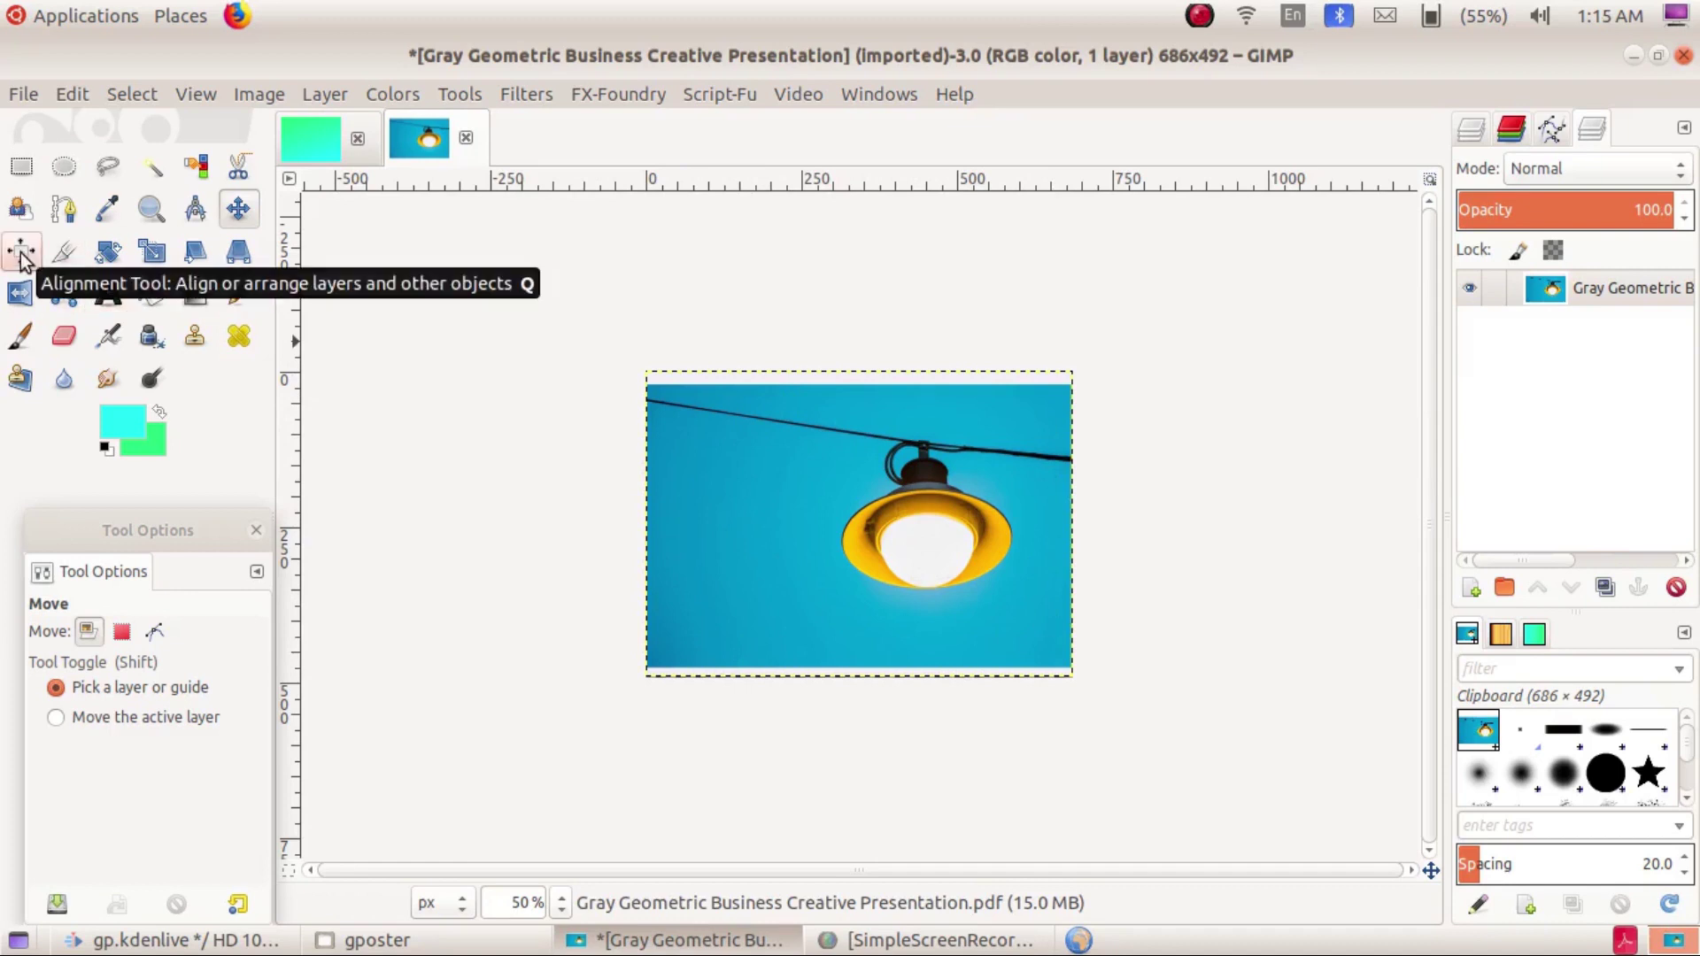
Begin scaling the lamp photo with proportions linked, previewing 709×478 pixels
left_click(153, 253)
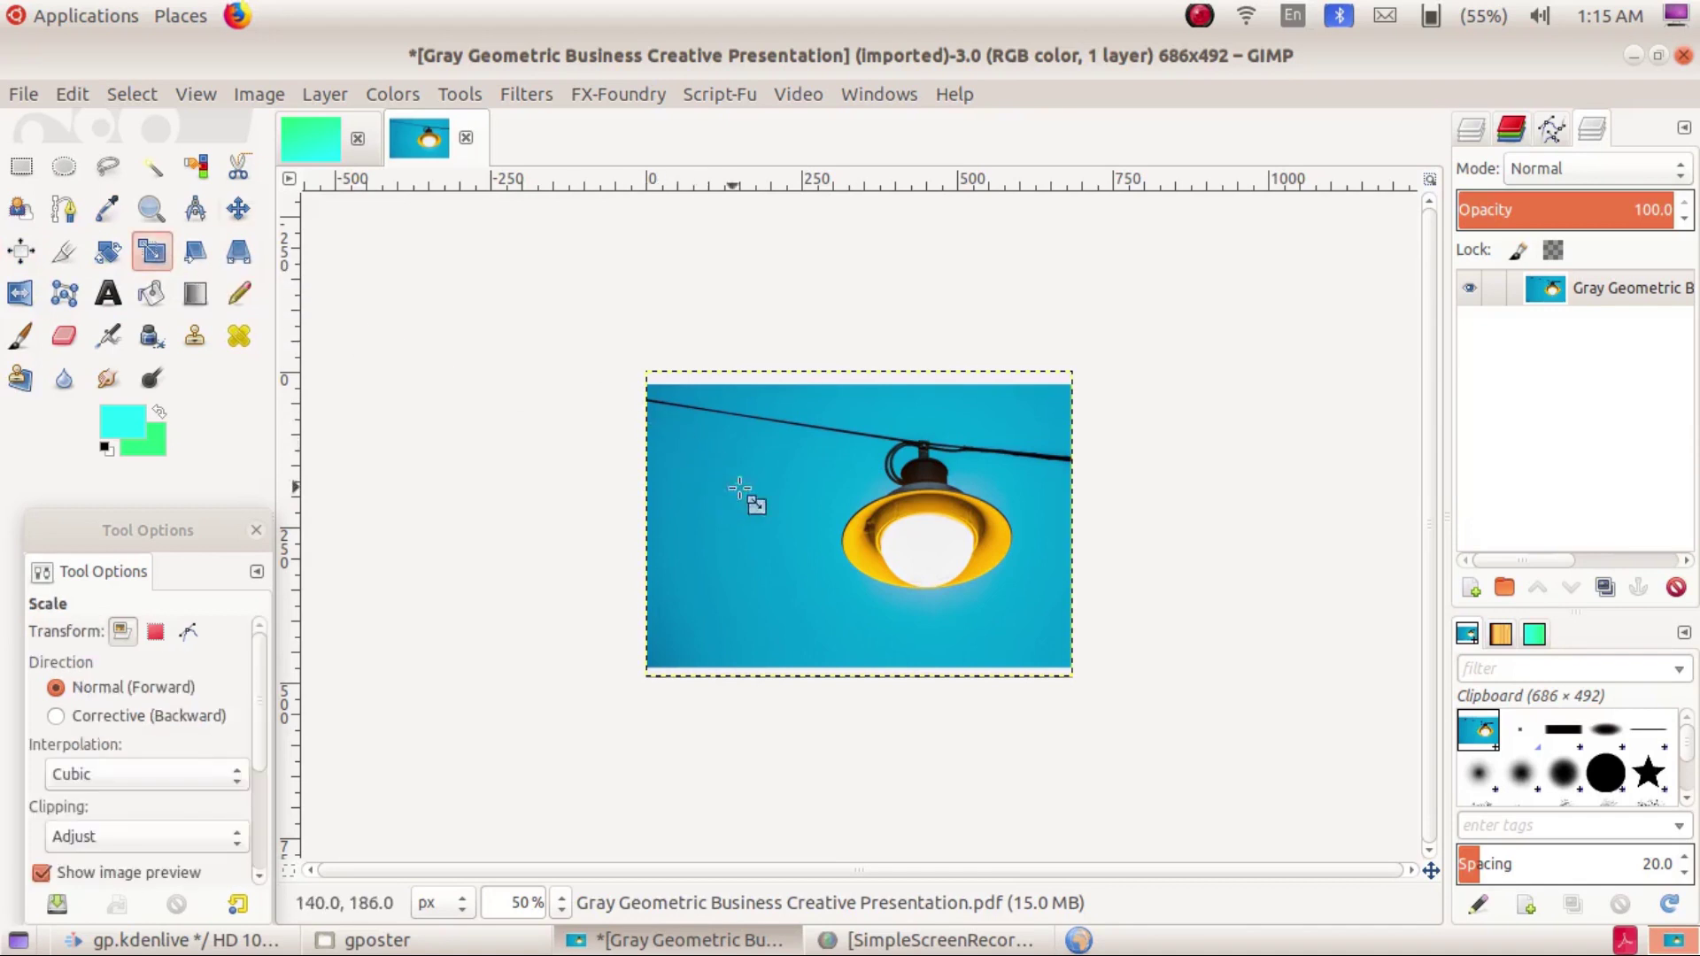
left_click(807, 496)
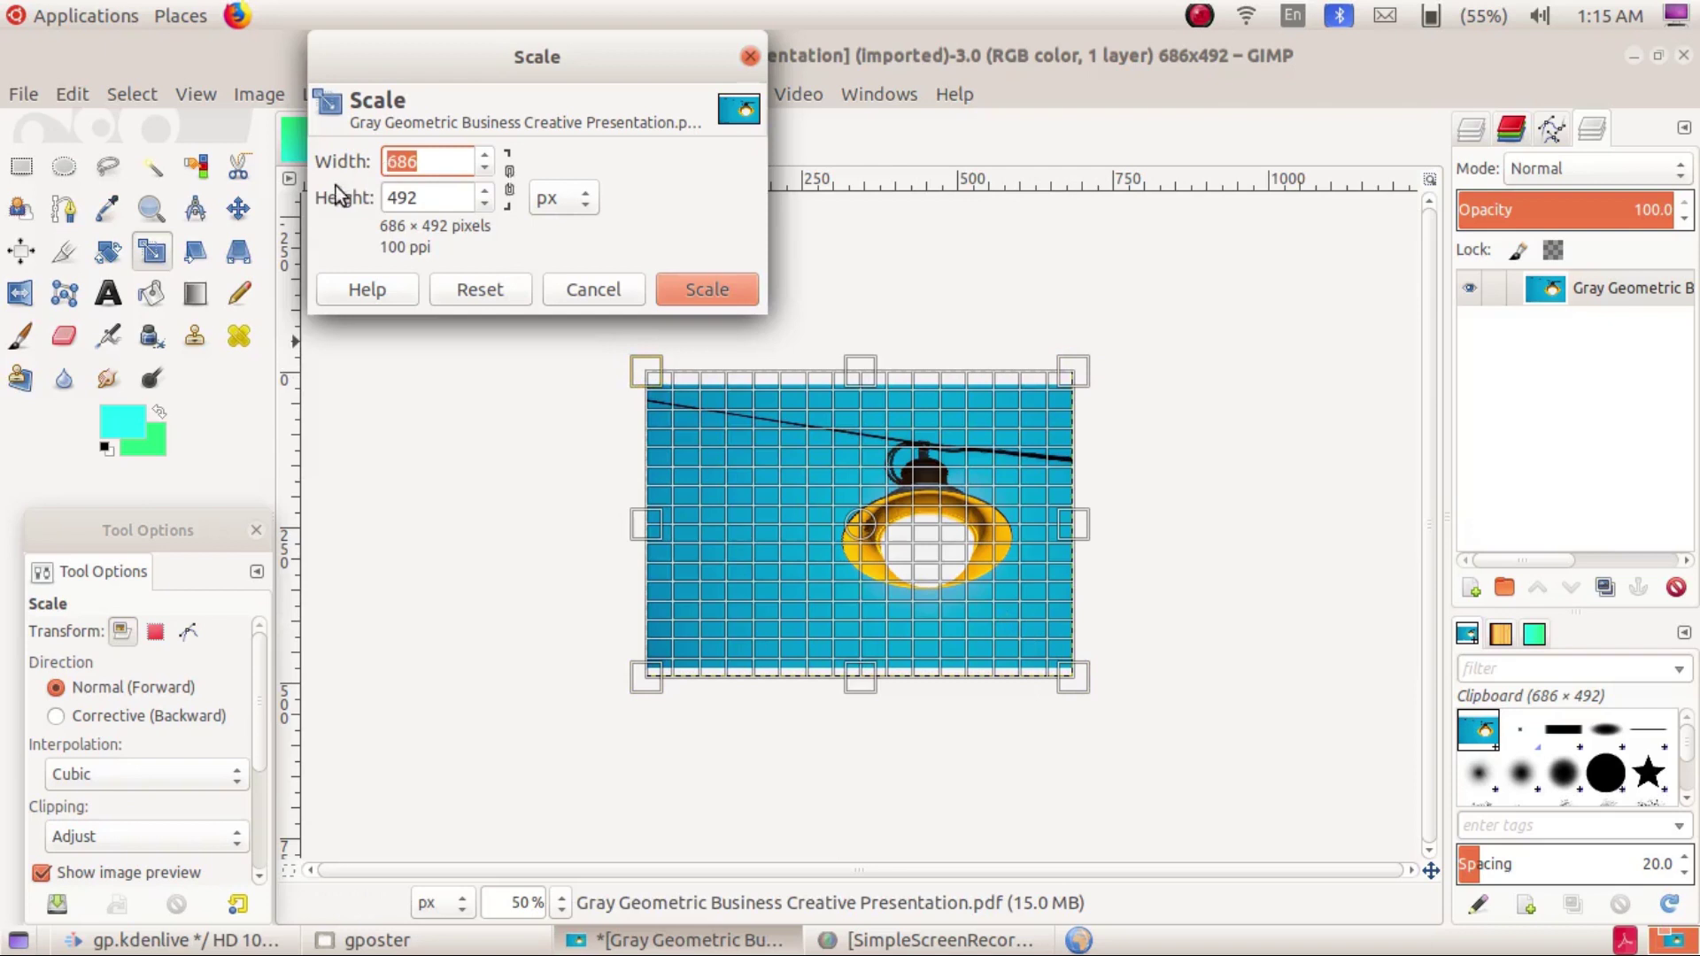
left_click(510, 182)
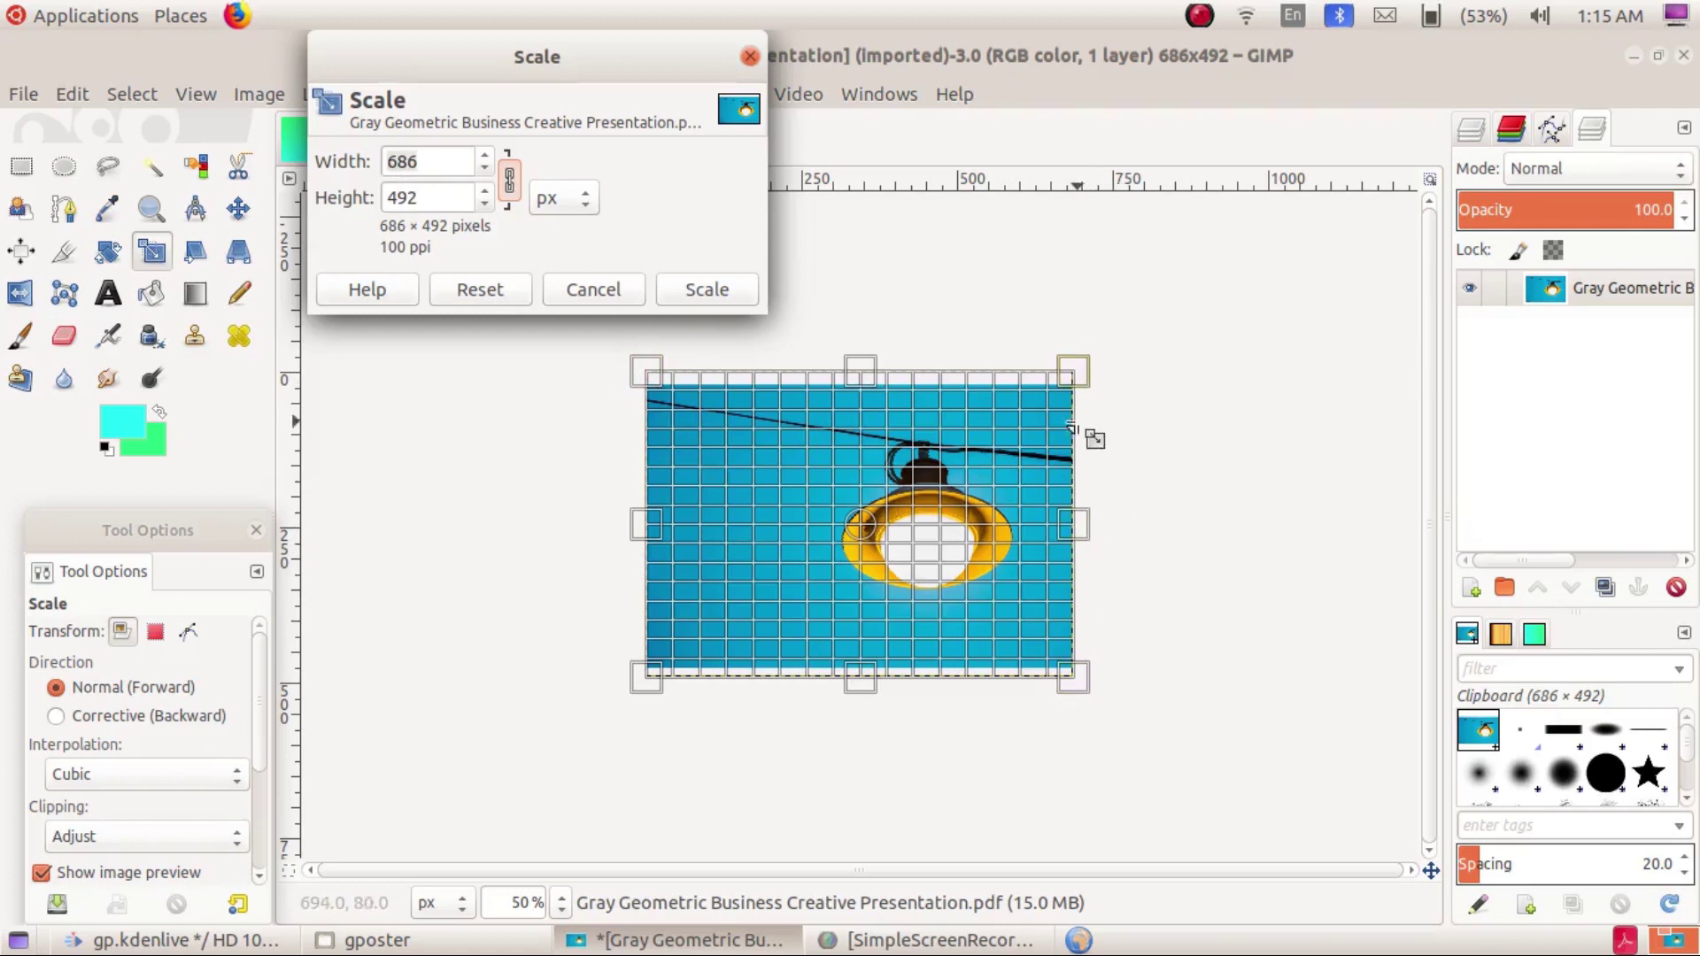
mouse_move(1101, 384)
left_mouse_down()
mouse_move(1313, 318)
mouse_move(1063, 403)
mouse_move(1037, 384)
mouse_move(1059, 407)
mouse_move(1043, 387)
left_mouse_up()
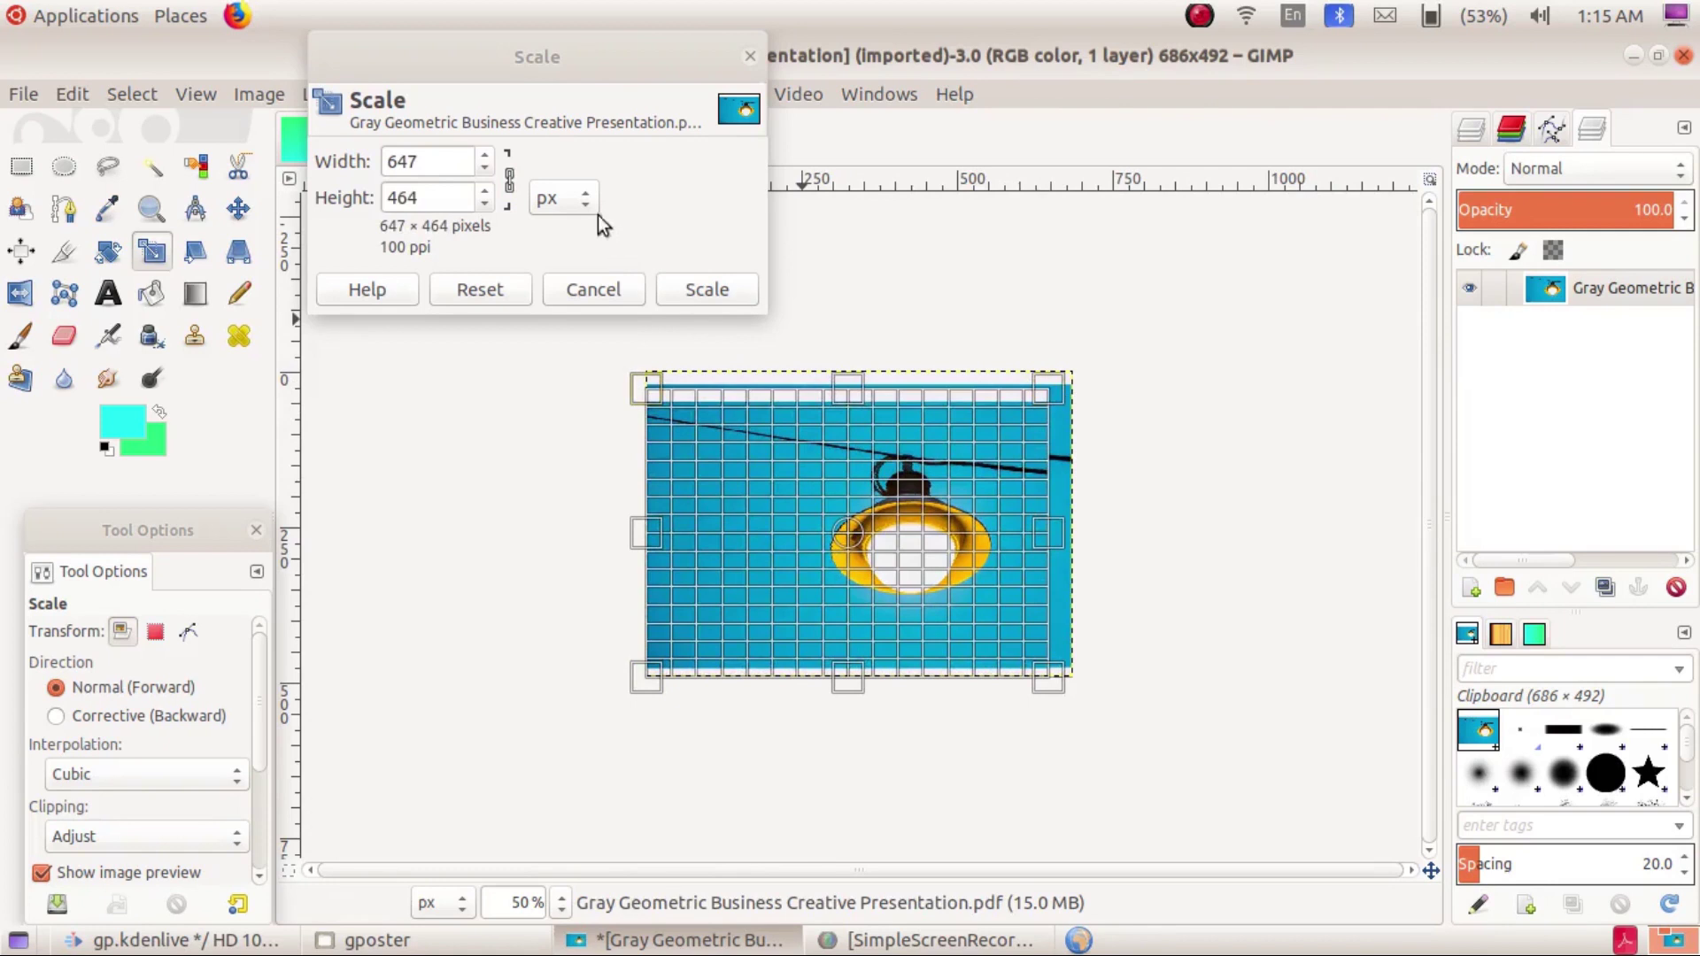
left_click(509, 182)
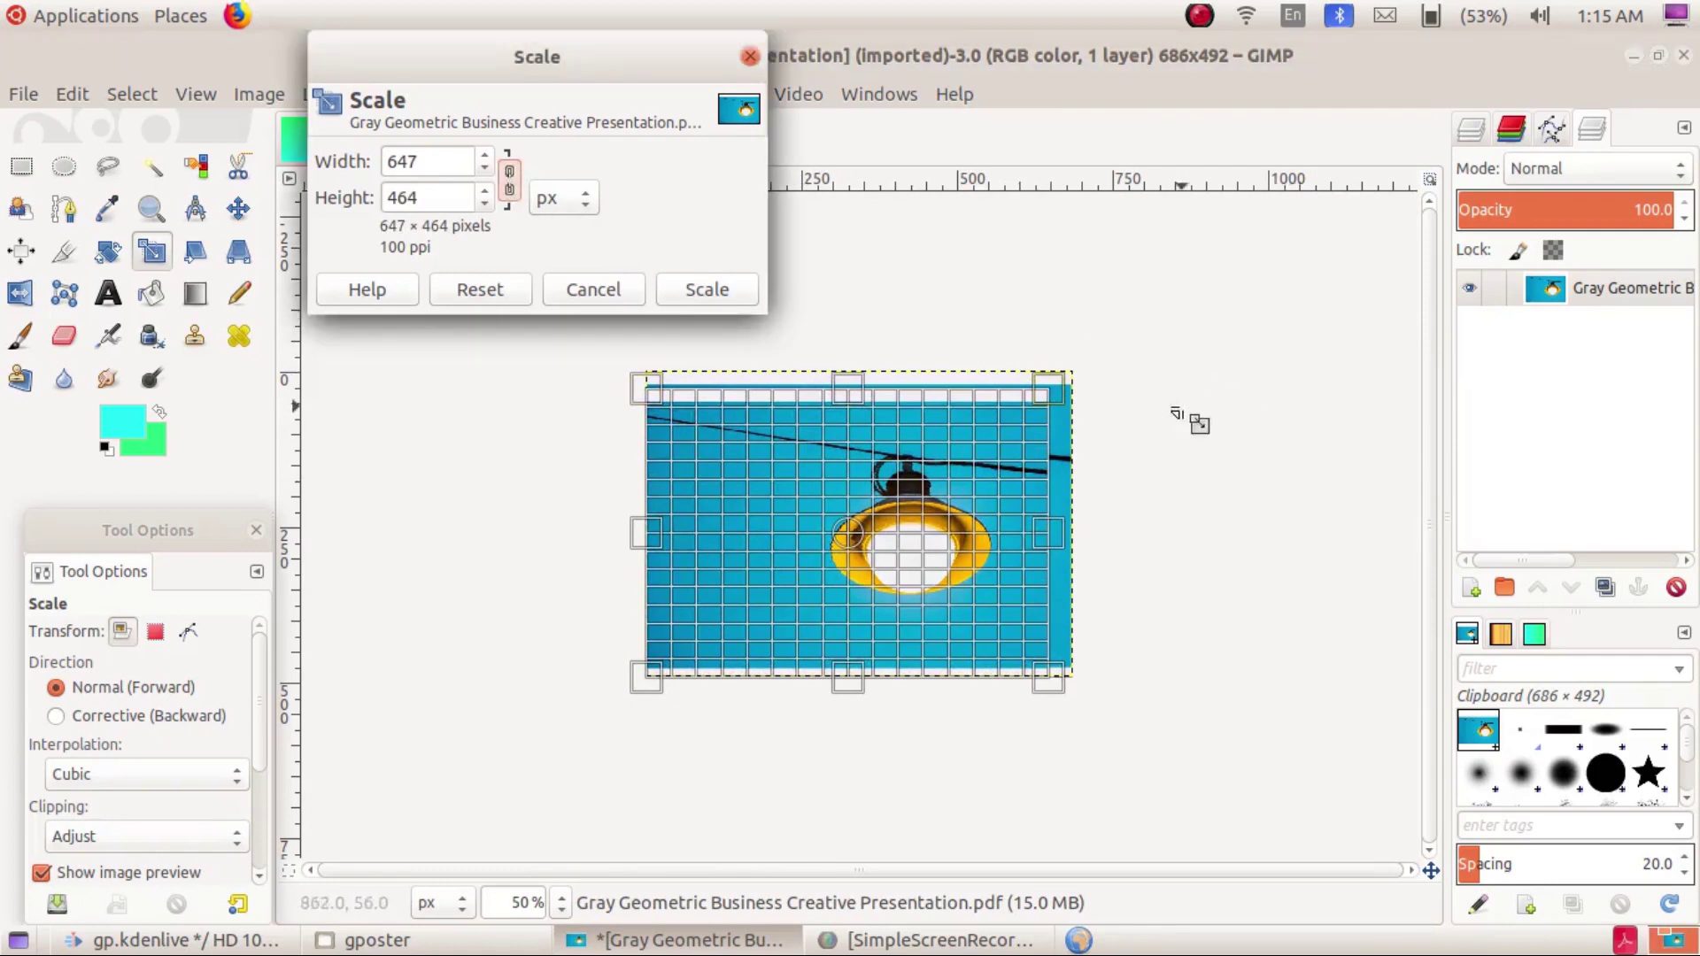
mouse_move(1068, 403)
left_mouse_down()
mouse_move(1207, 395)
mouse_move(1268, 309)
mouse_move(1207, 364)
mouse_move(1094, 387)
mouse_move(1111, 391)
left_mouse_up()
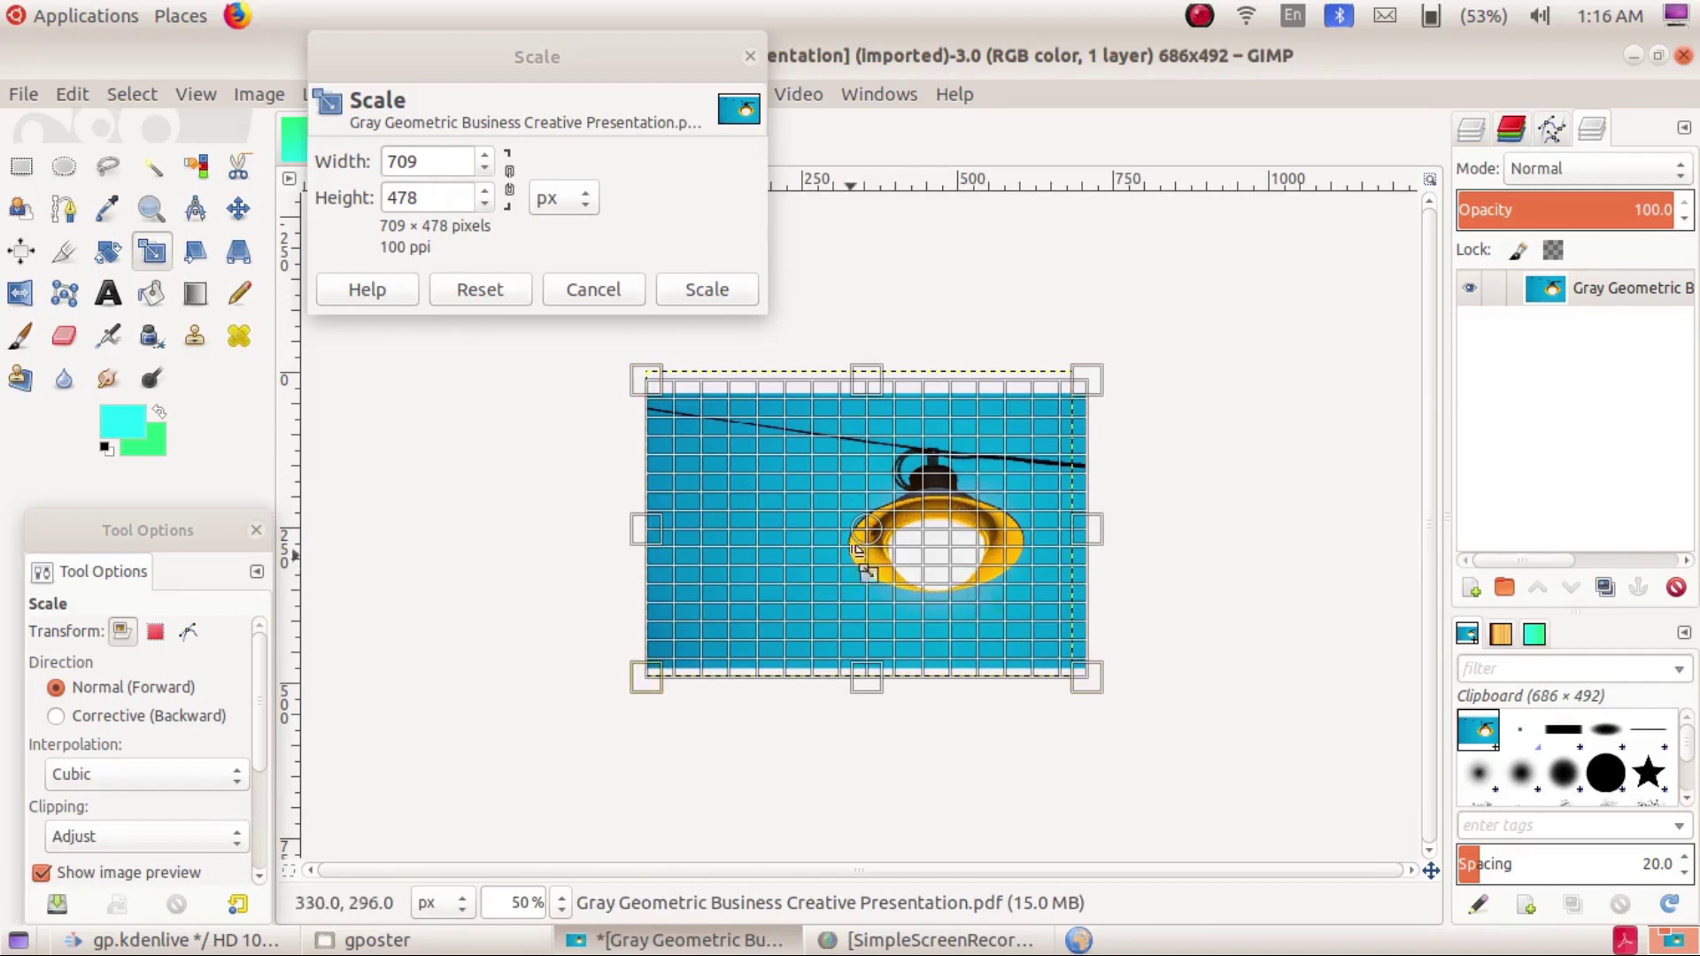
Apply the scale to the lamp photo layer at 378×256 pixels, starting from width 300
left_click(342, 157)
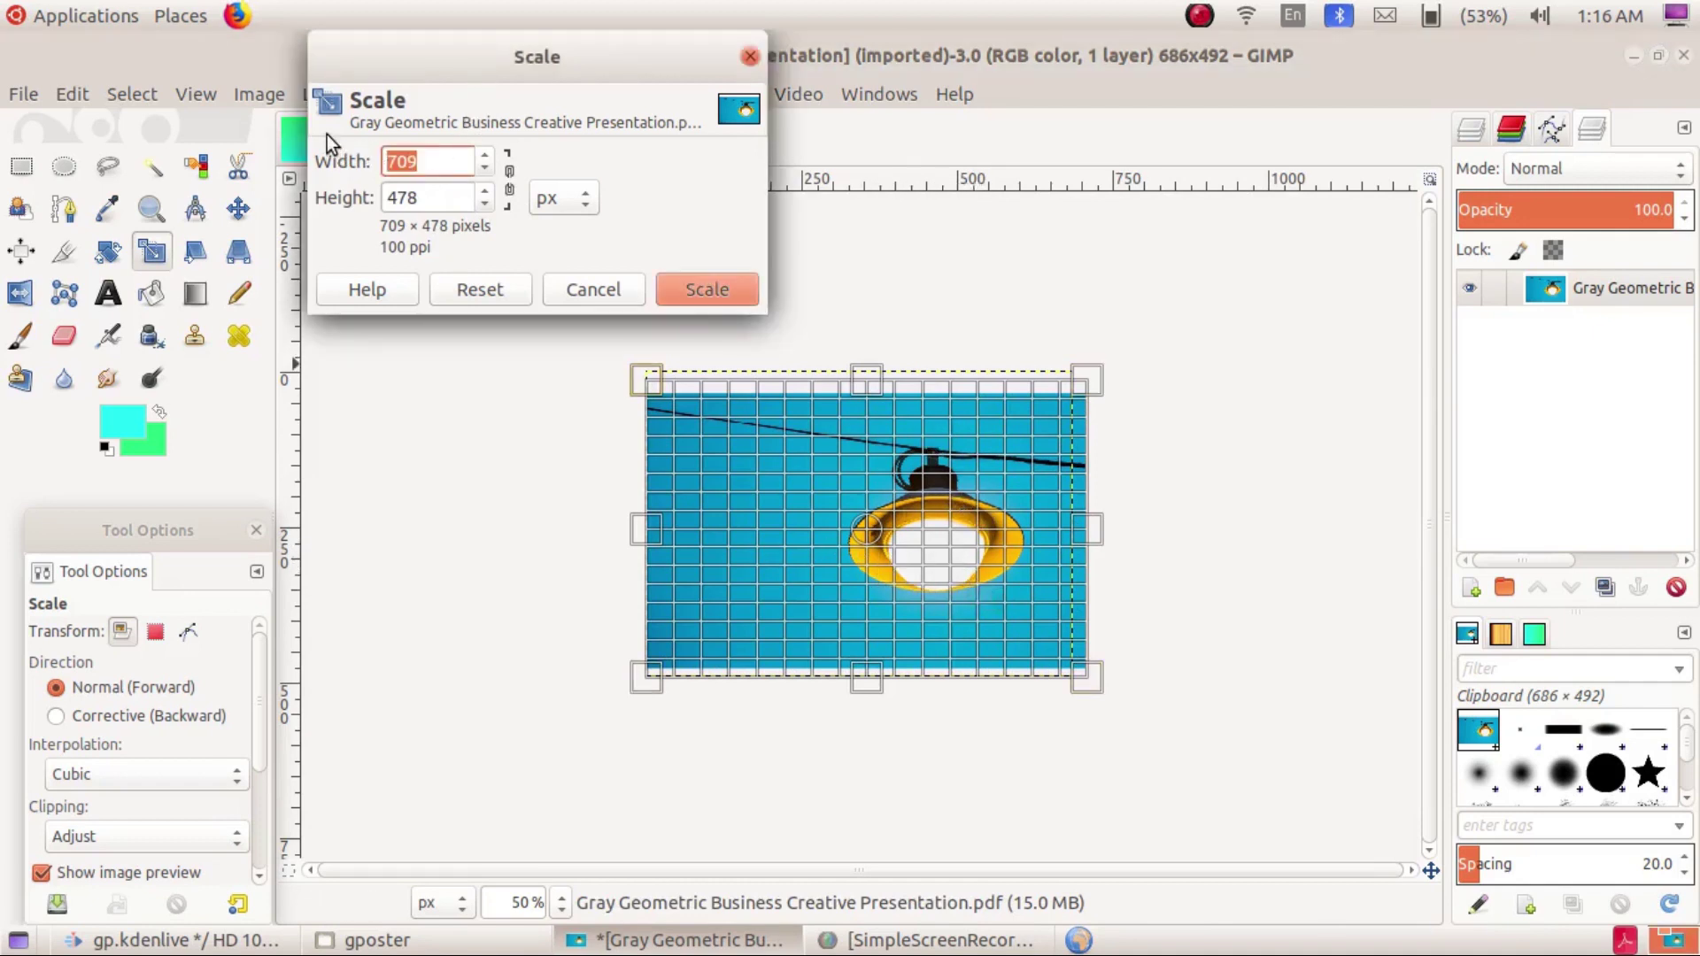
type("300")
key("Tab")
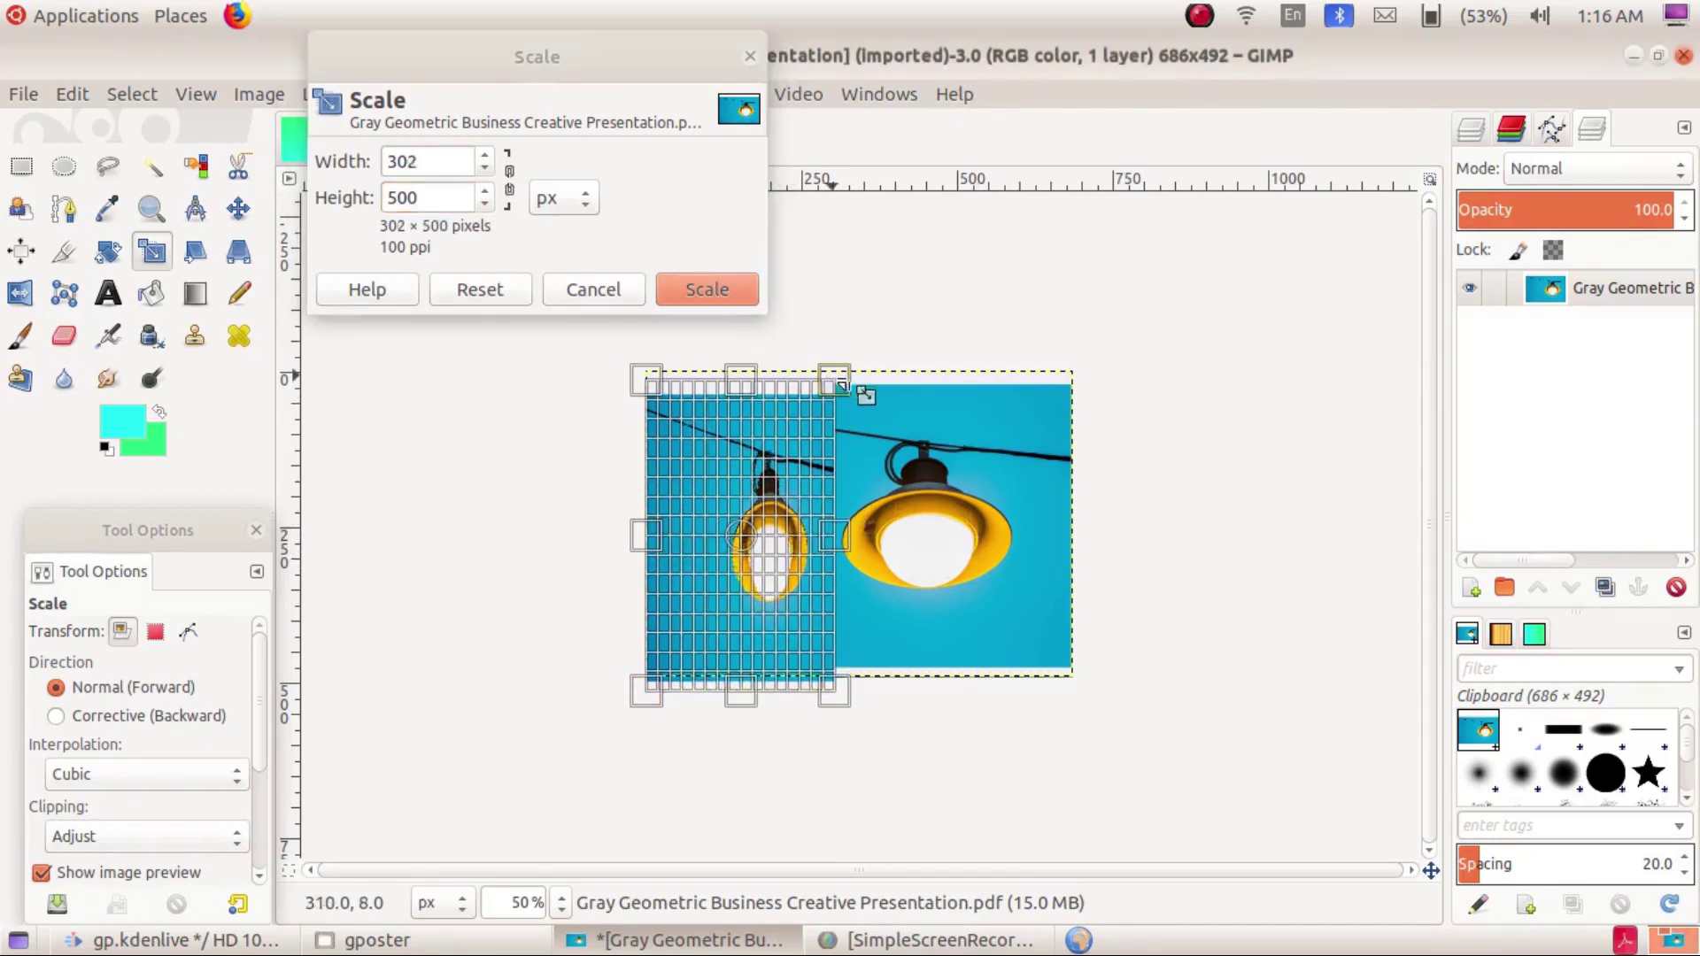
left_click_drag(825, 383, 1105, 392)
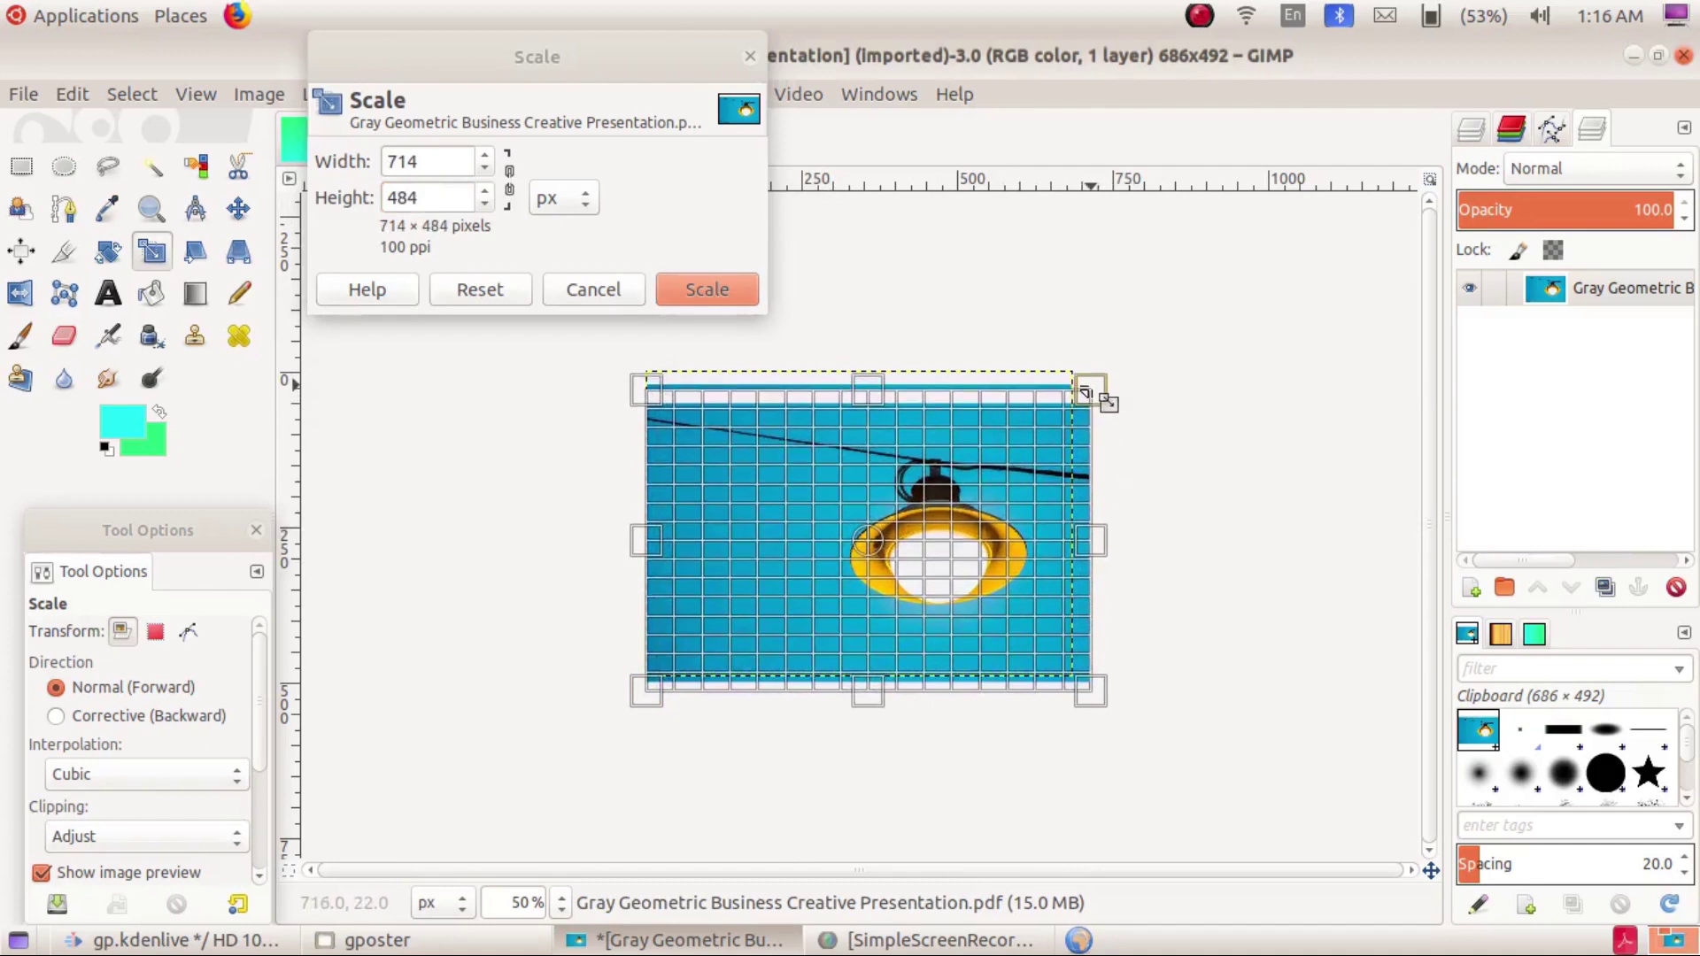
left_click(510, 179)
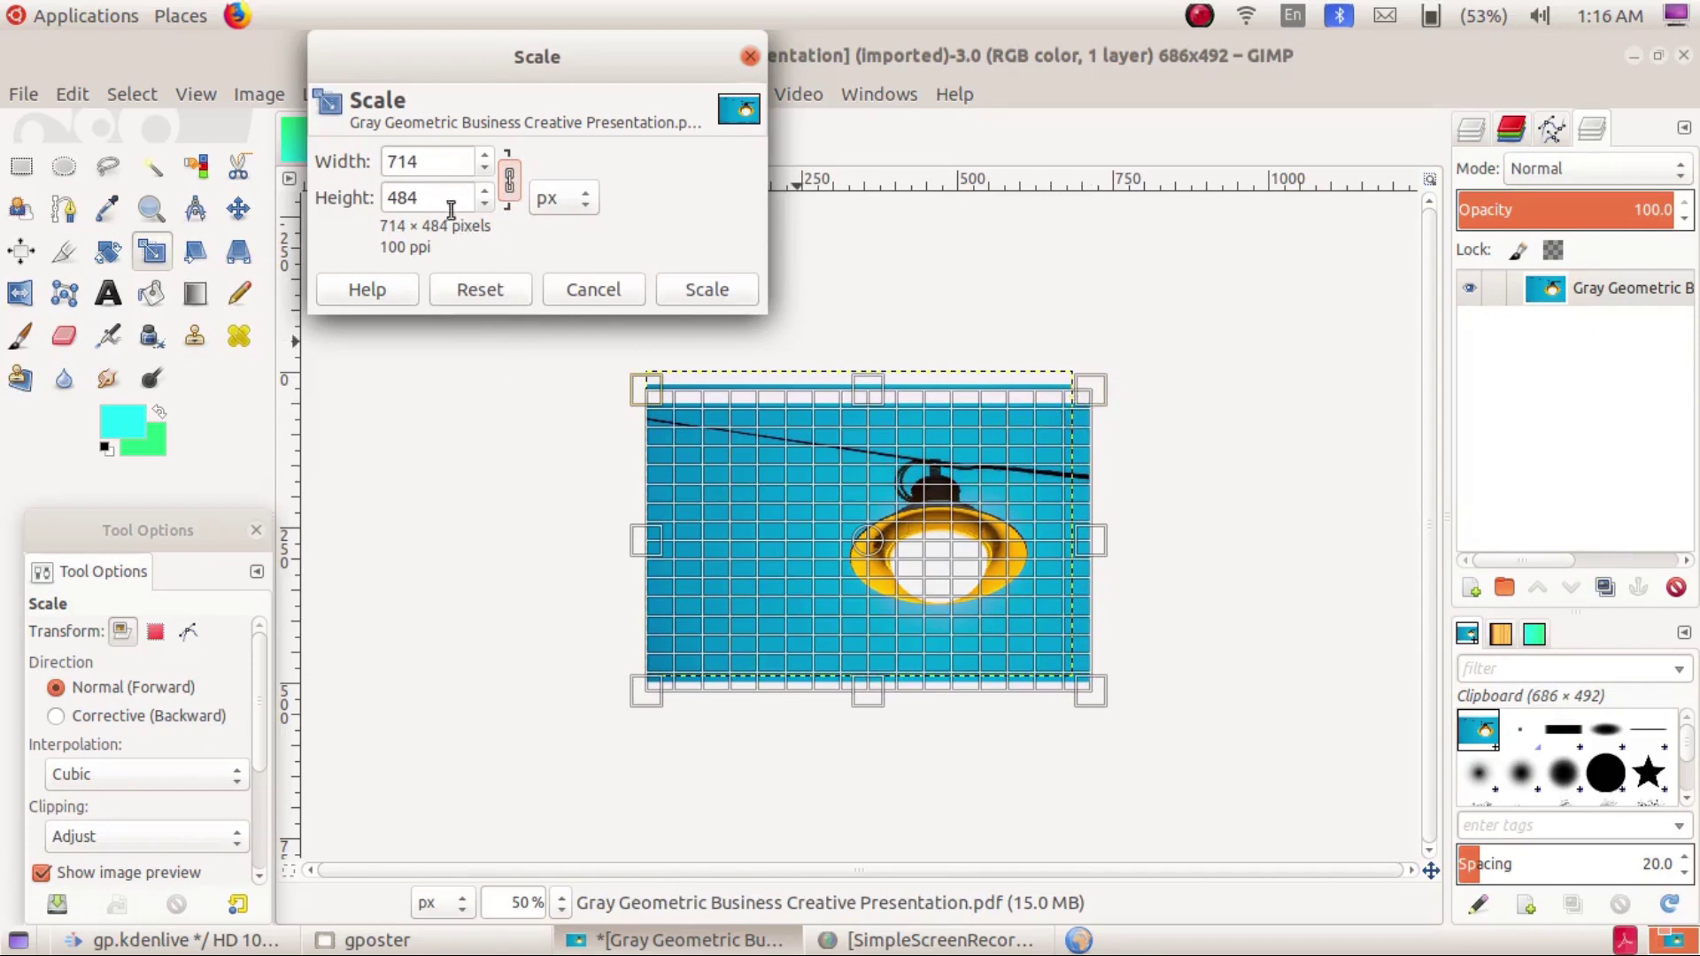
mouse_move(1091, 395)
left_mouse_down()
mouse_move(918, 462)
mouse_move(881, 531)
left_mouse_up()
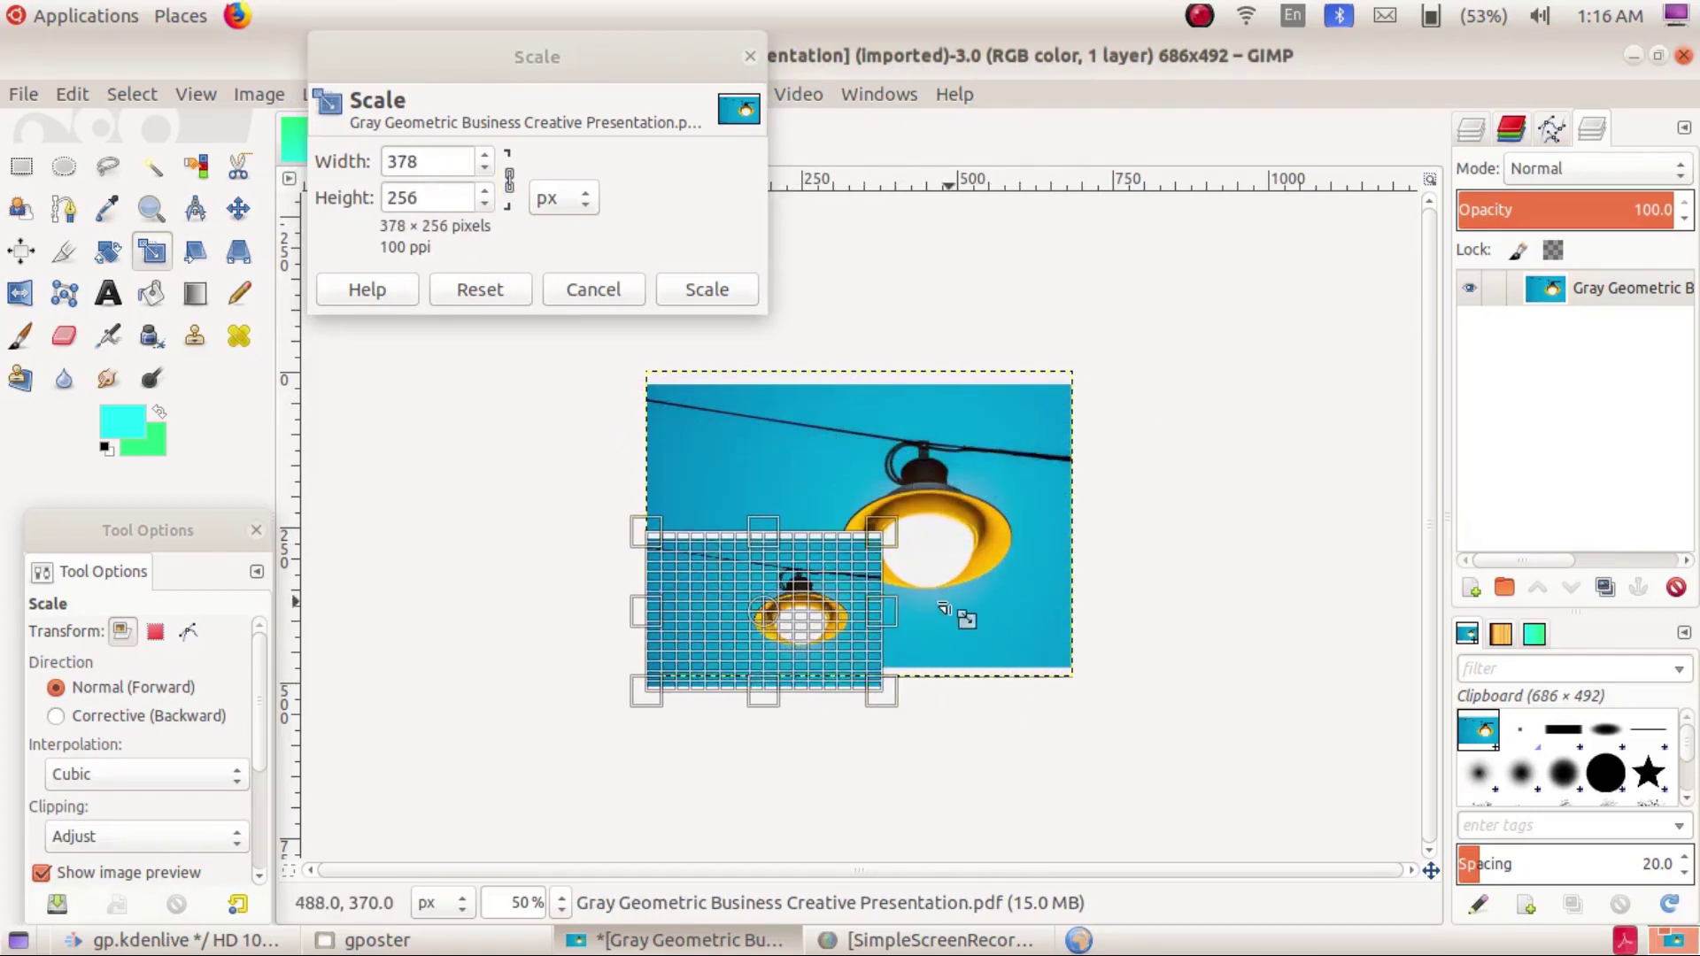
left_click(720, 290)
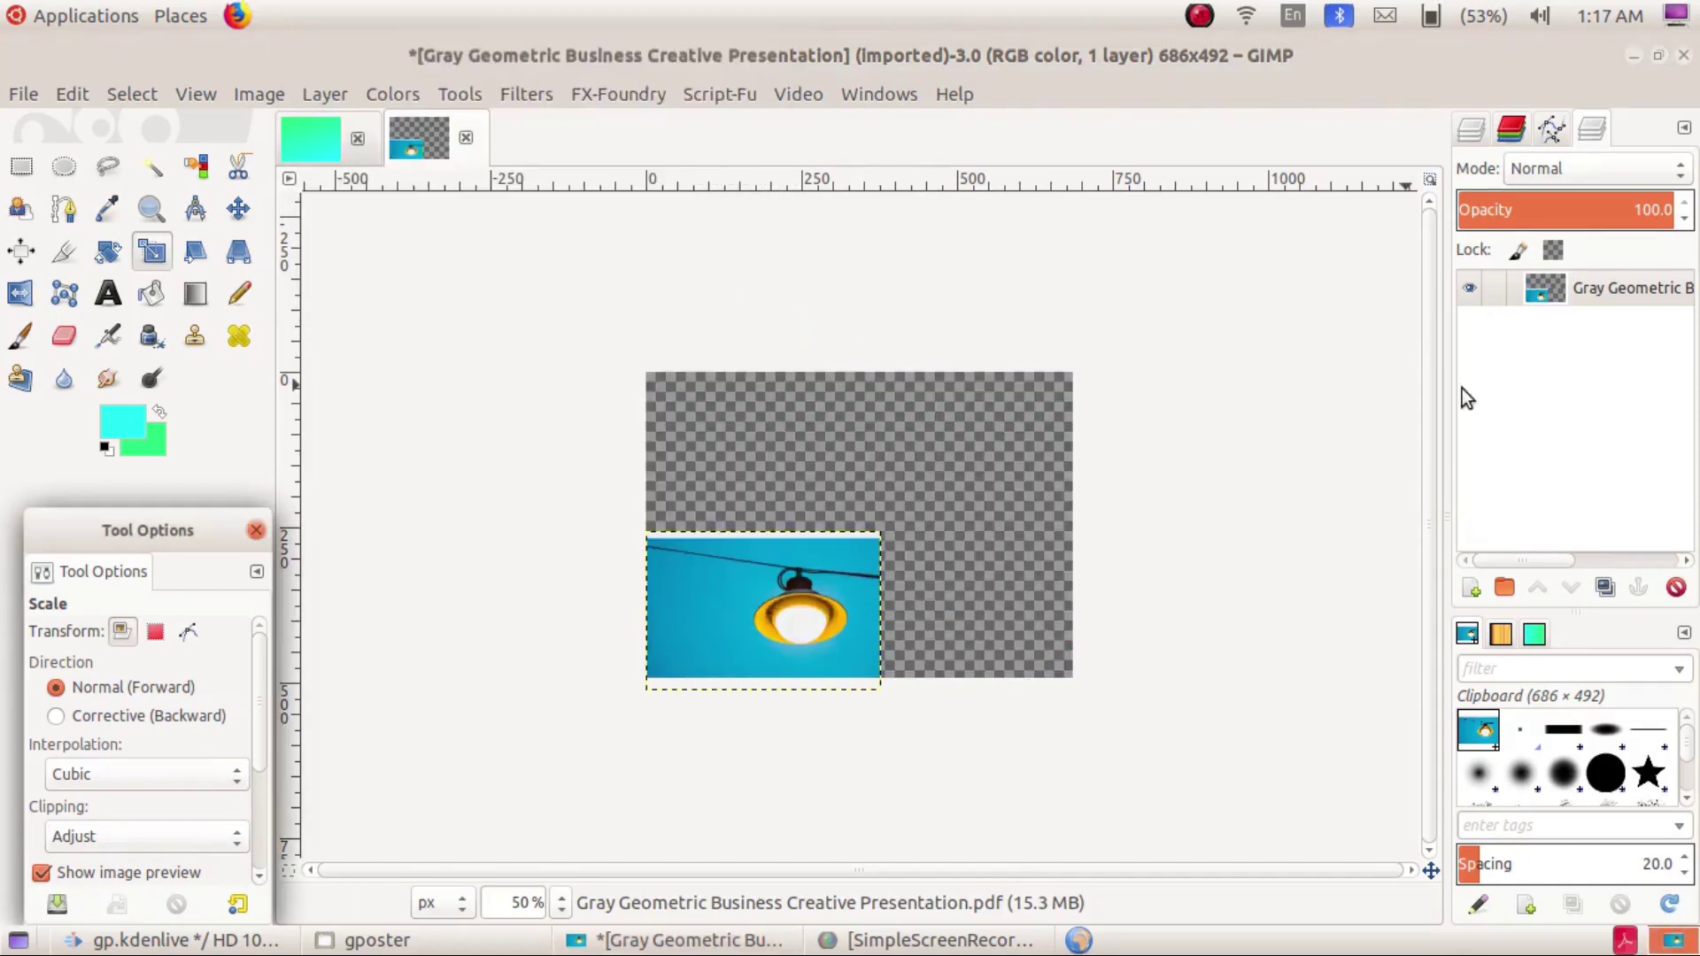
Reposition the resized lamp photo layer and copy it to the clipboard
left_click(237, 210)
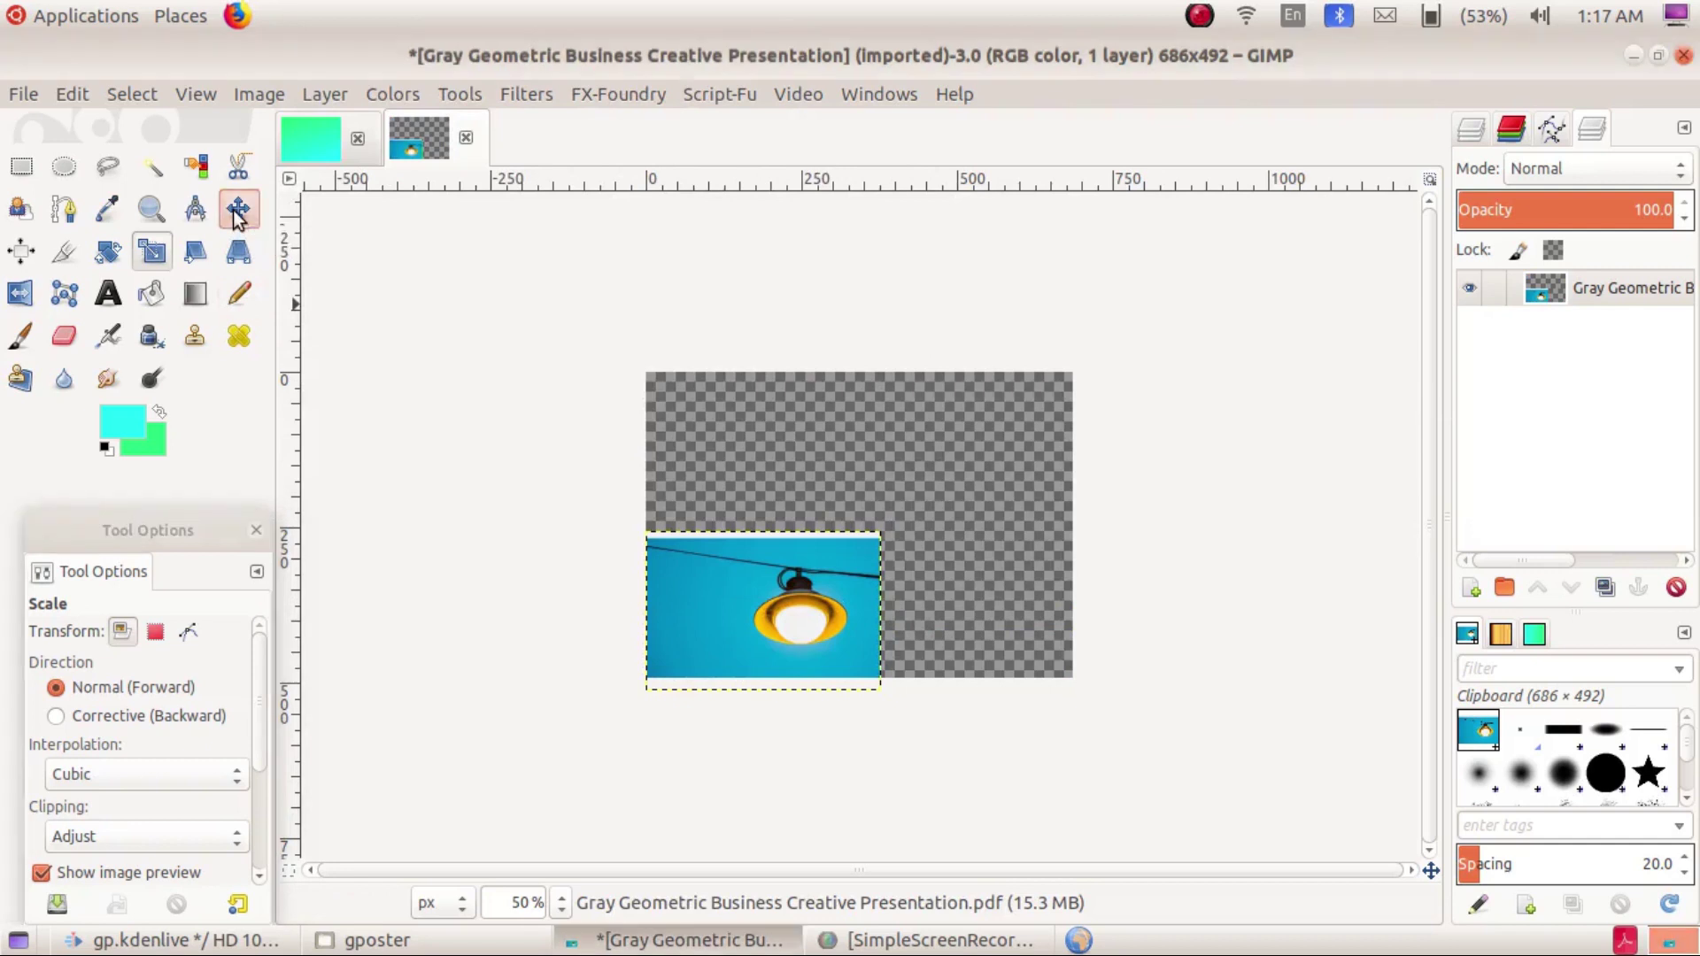
mouse_move(729, 587)
left_mouse_down()
mouse_move(848, 501)
mouse_move(795, 471)
mouse_move(836, 486)
left_mouse_up()
left_click(794, 482)
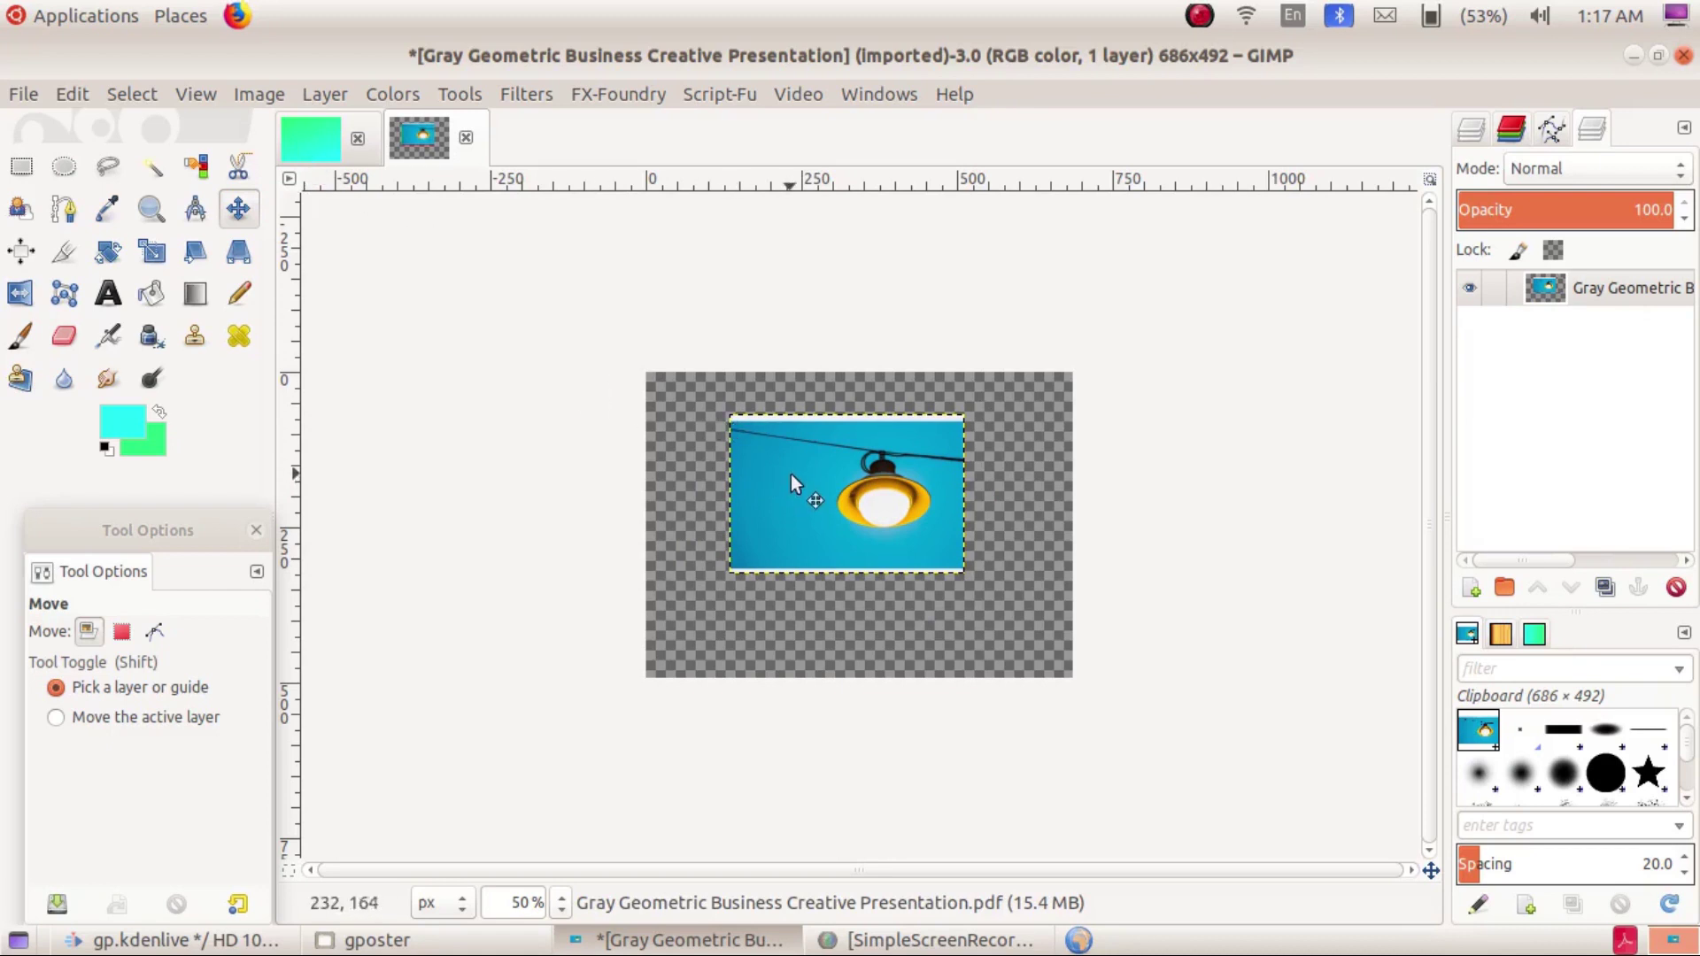
left_click(78, 94)
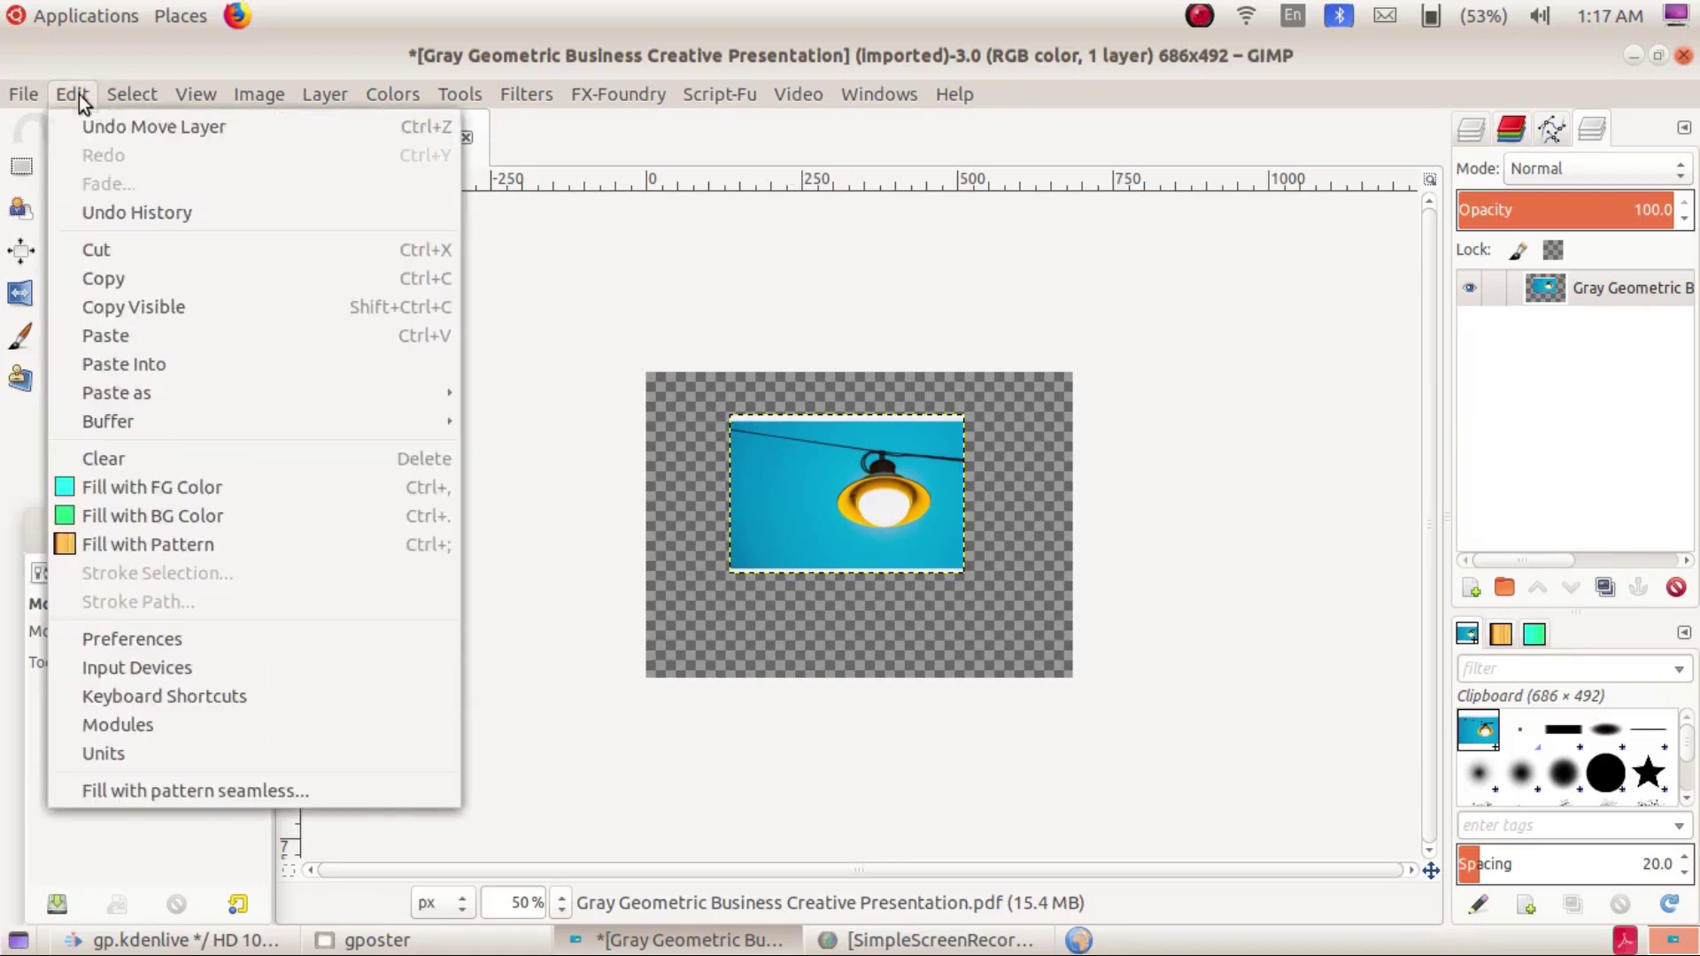
left_click(146, 271)
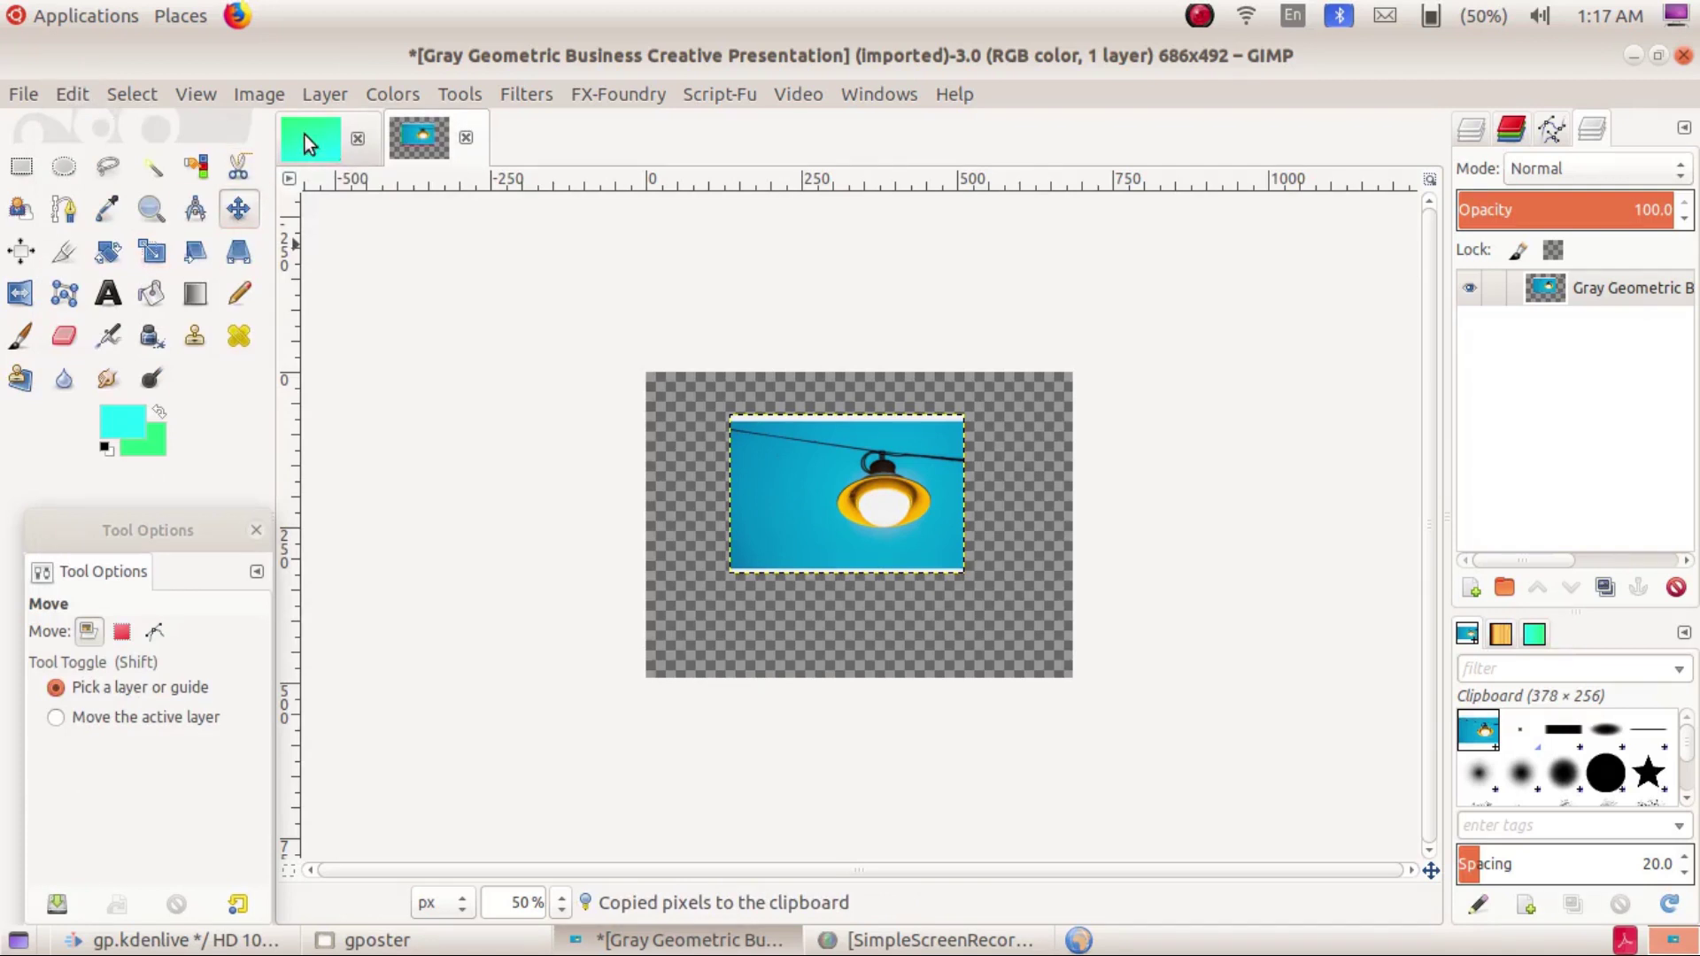
Paste the lamp photo into the Untitled gradient image and drag it to the upper left
left_click(304, 134)
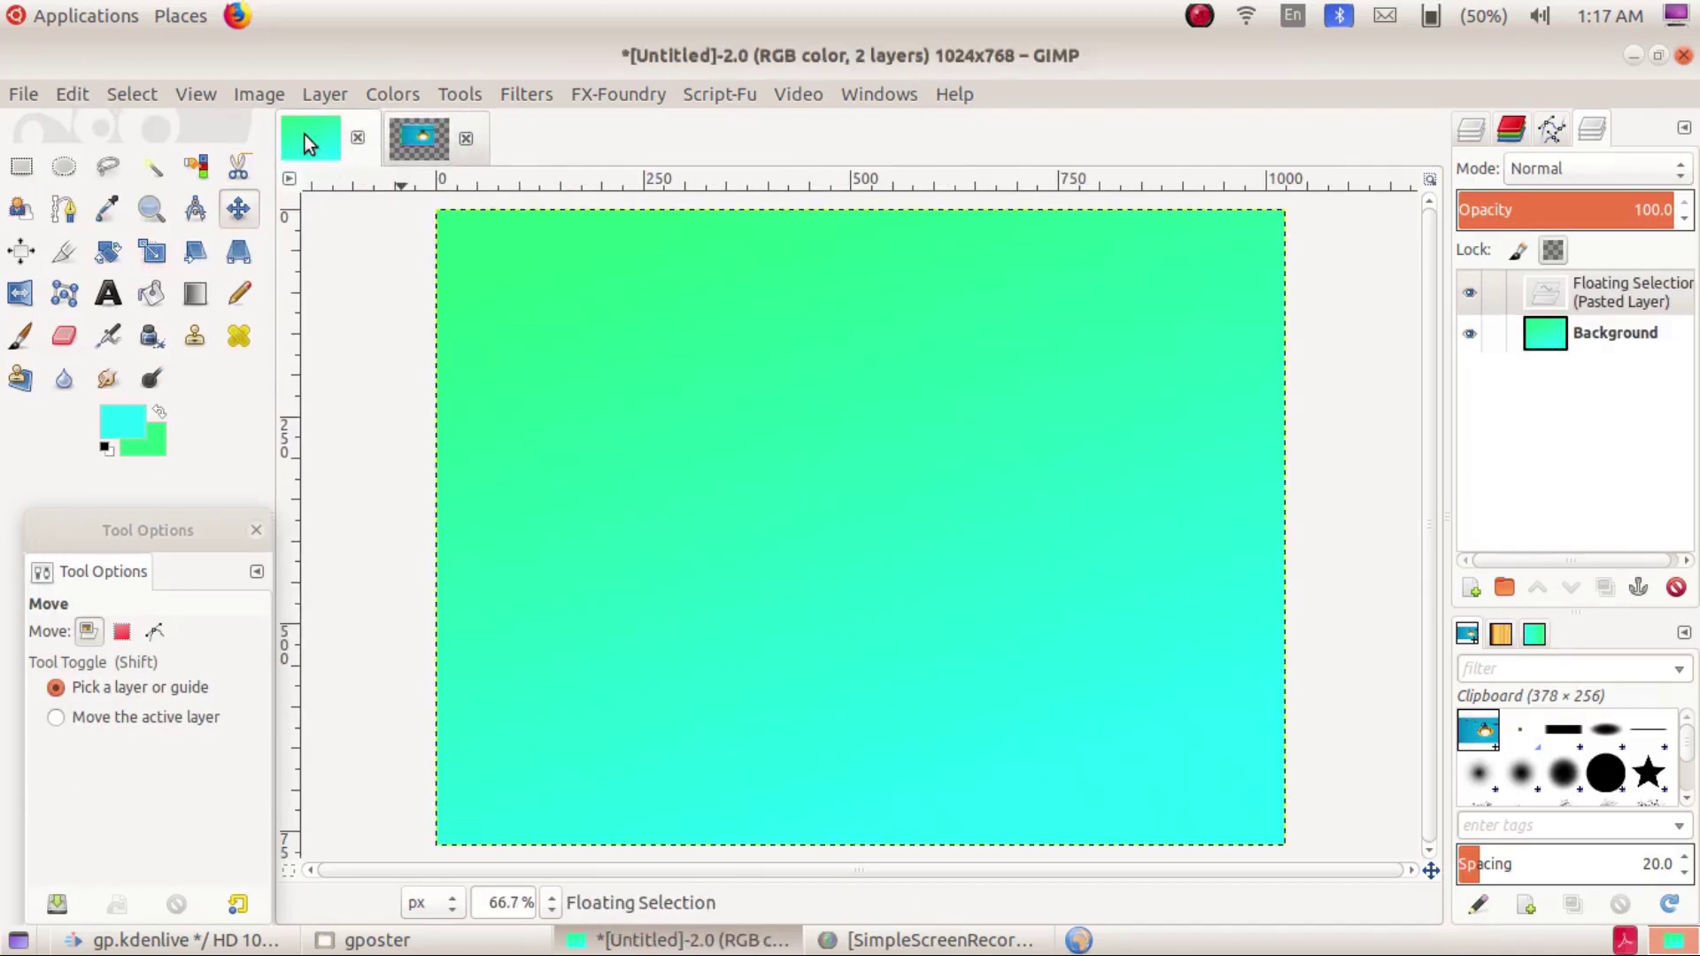
left_click(76, 94)
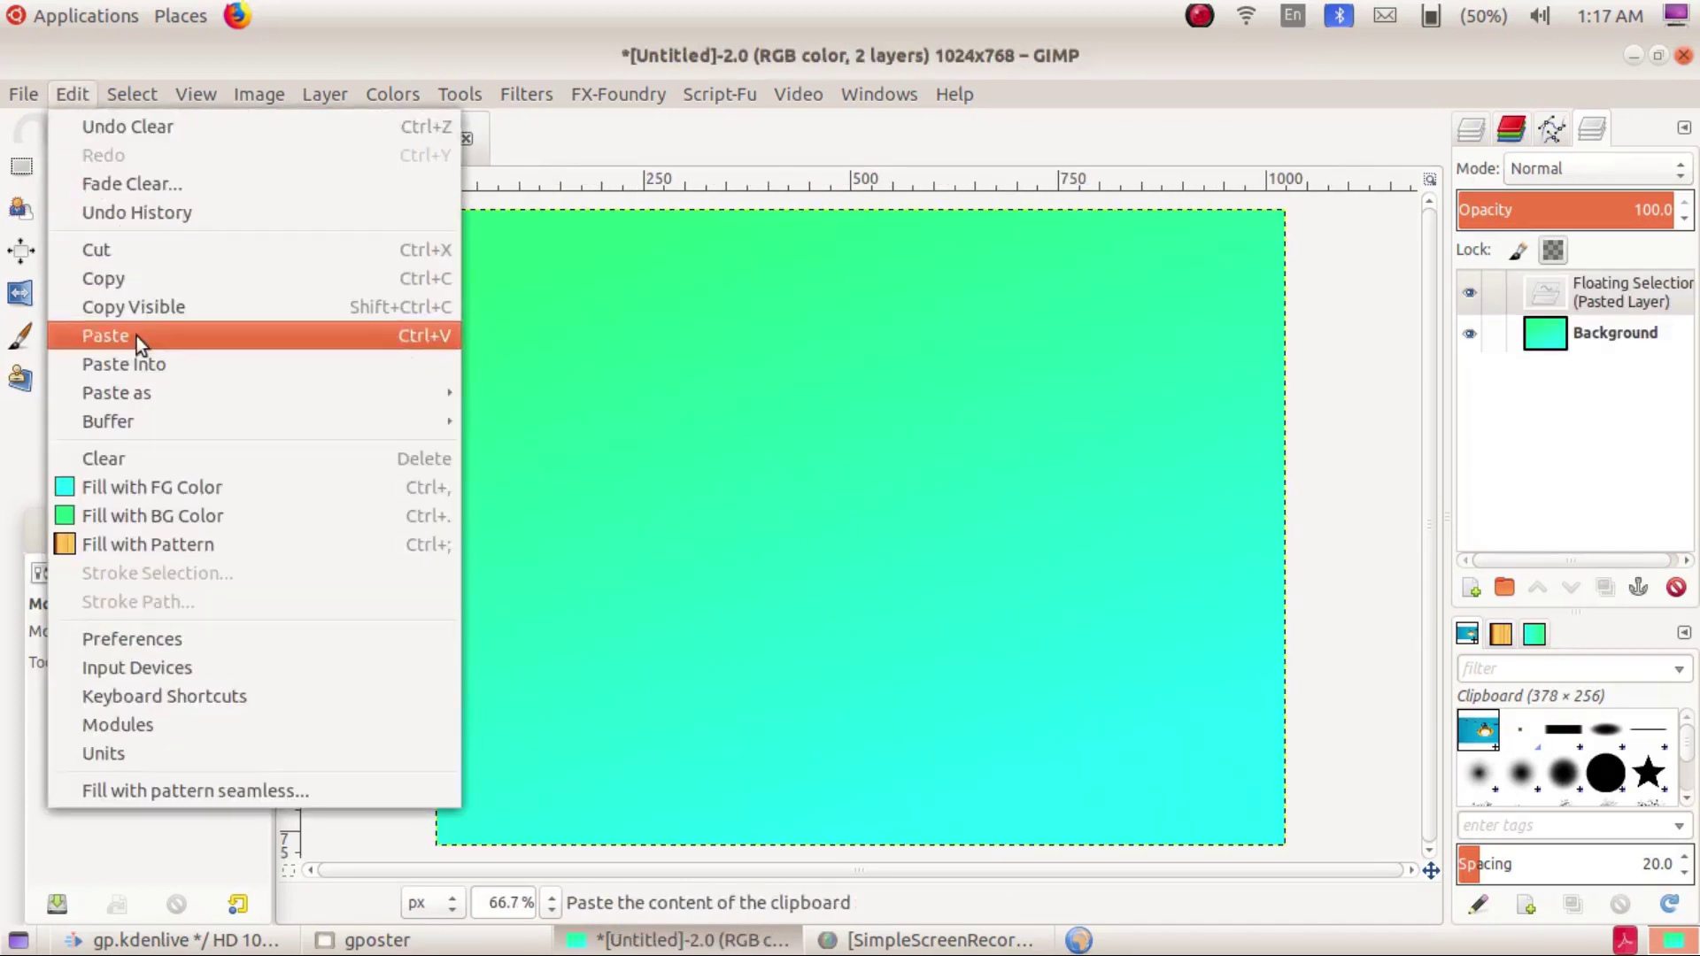
left_click(136, 336)
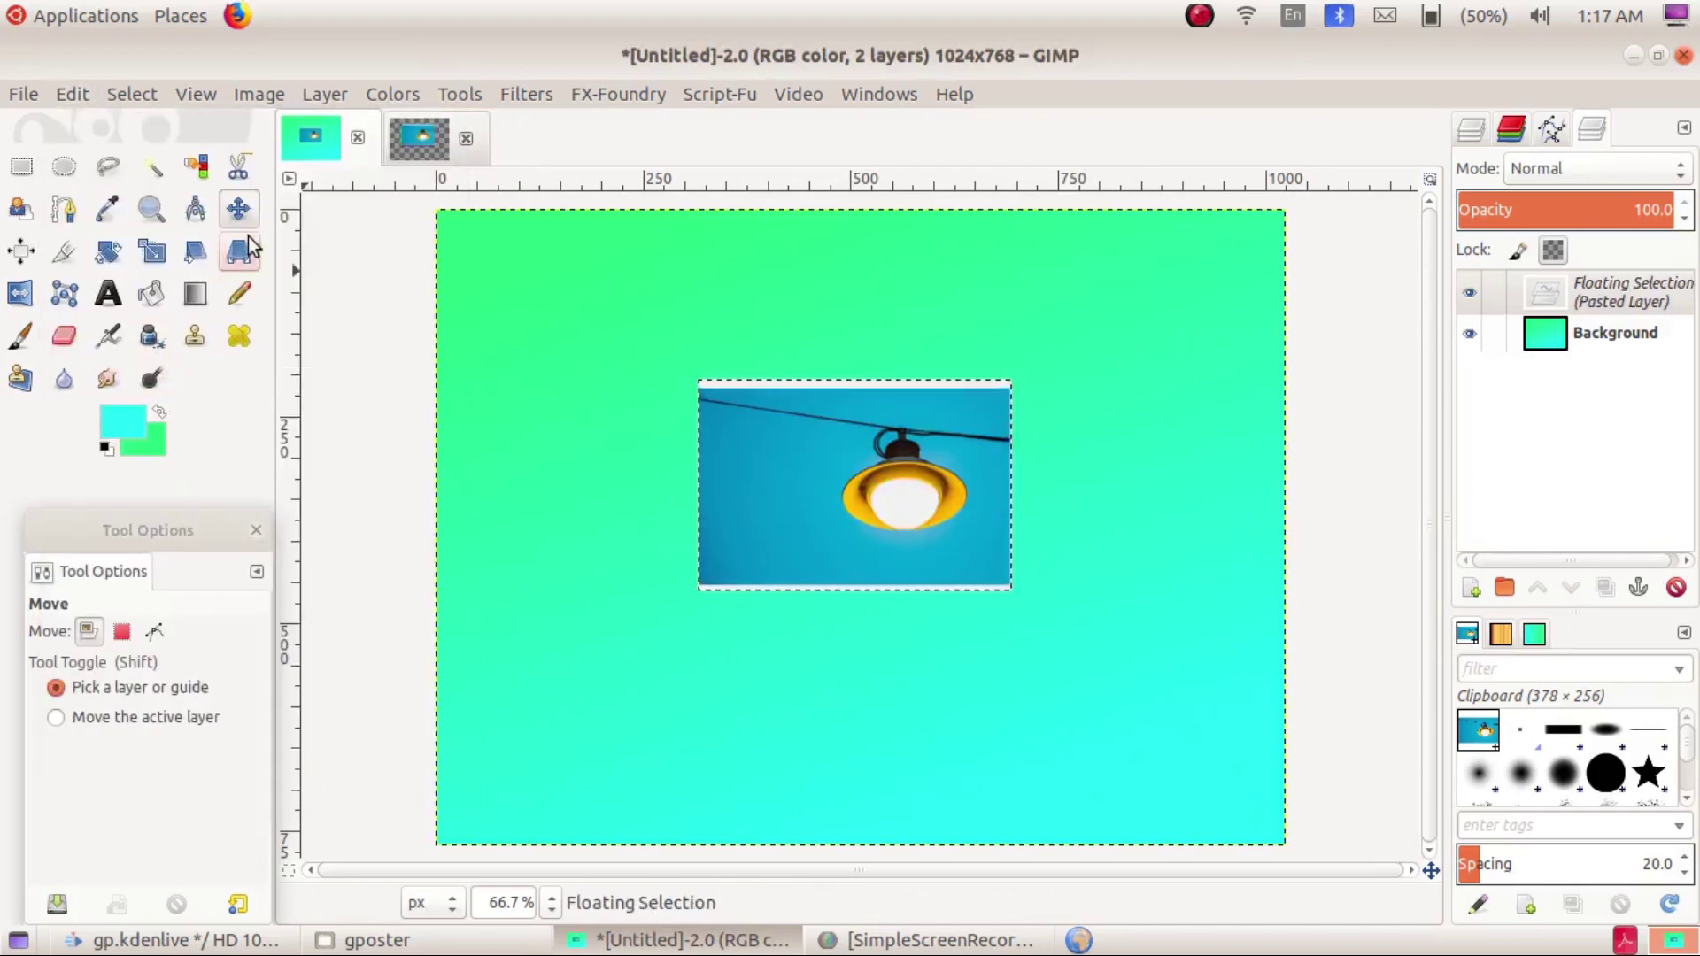
left_click(238, 209)
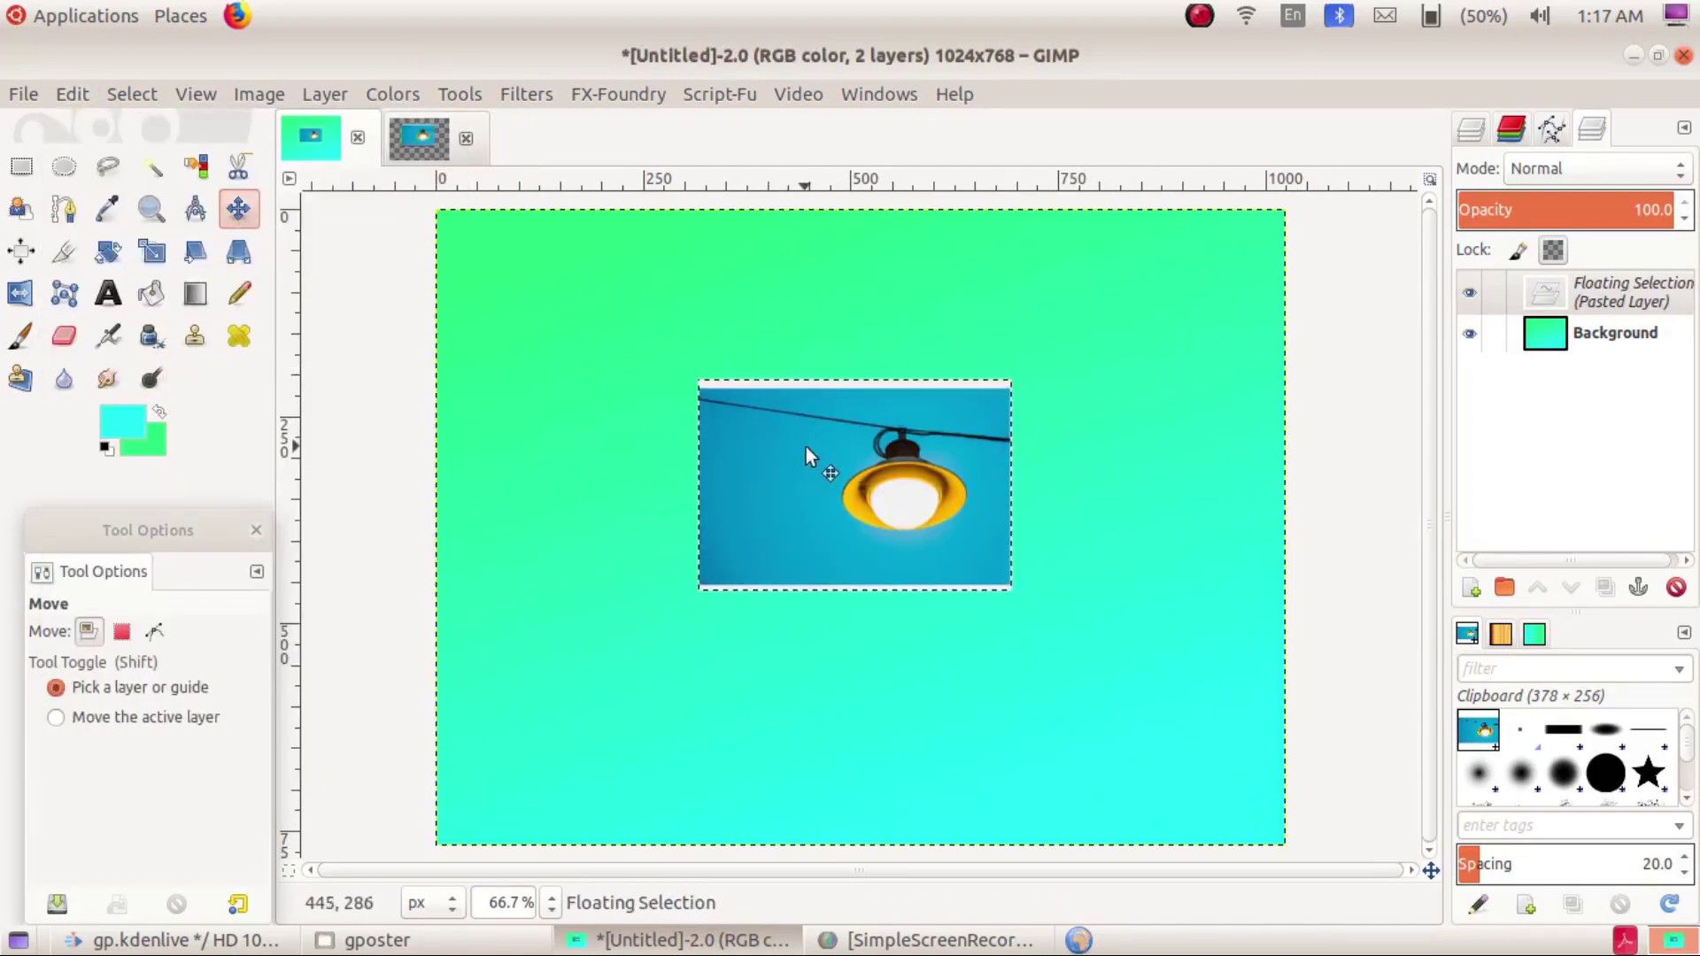
mouse_move(806, 450)
left_mouse_down()
mouse_move(965, 360)
mouse_move(1055, 475)
mouse_move(921, 413)
mouse_move(1034, 368)
mouse_move(606, 340)
mouse_move(644, 420)
left_mouse_up()
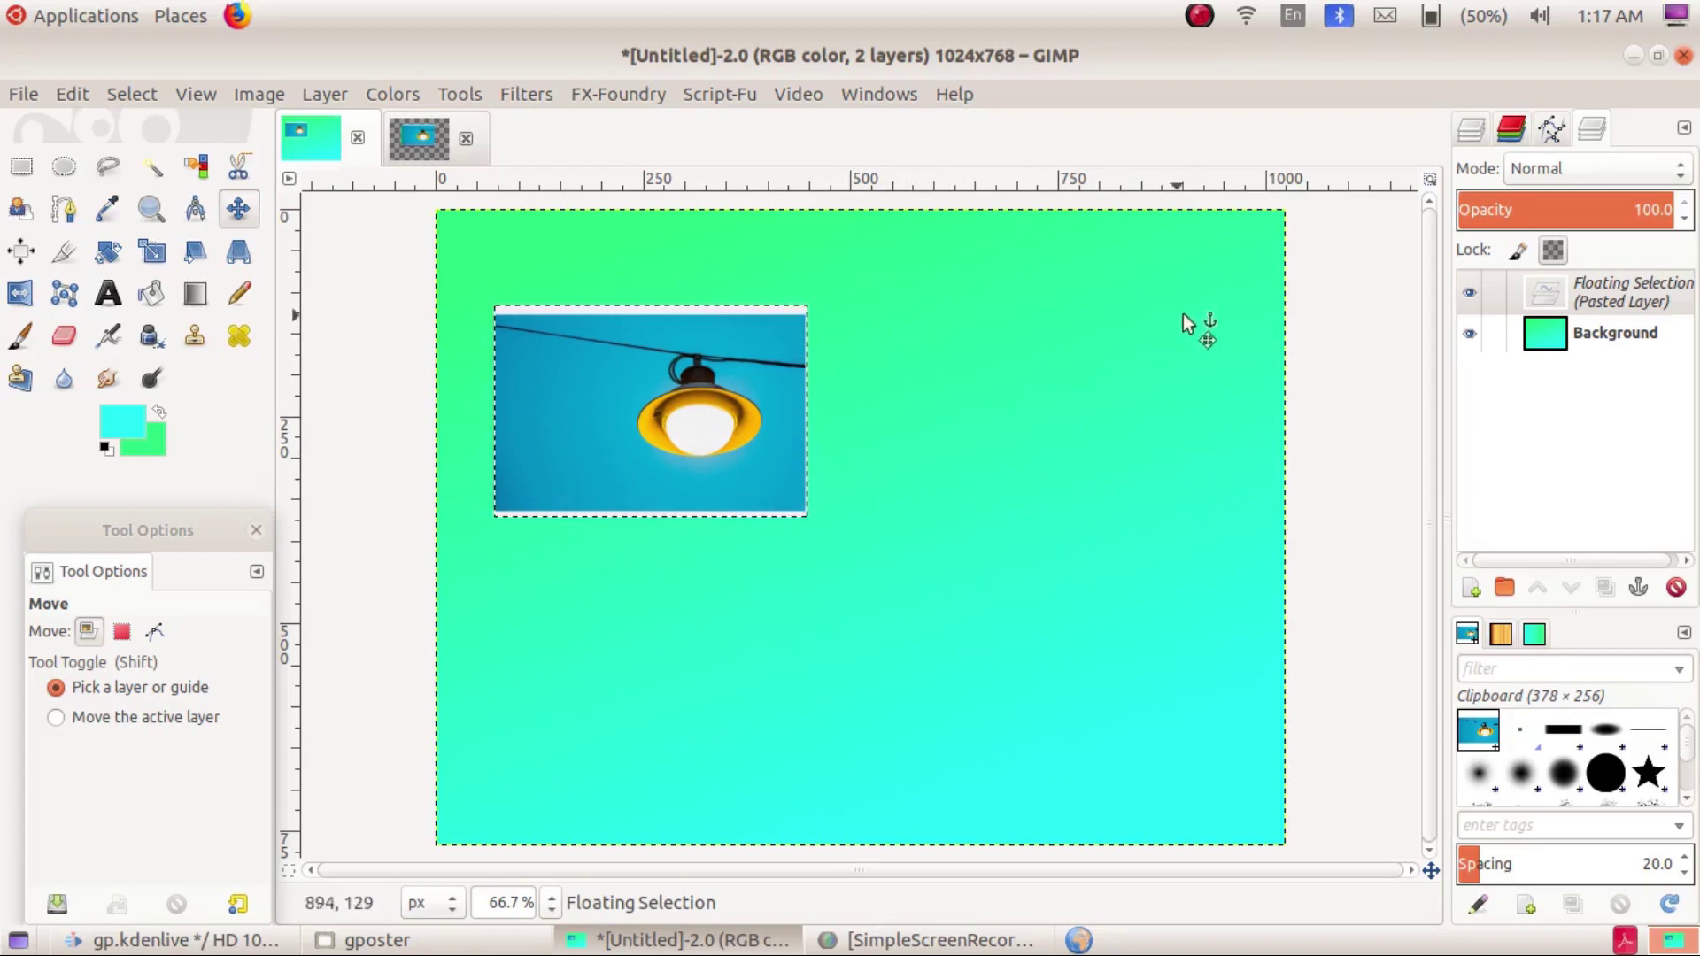
Set the Text tool font to Noto Sans Bold Italic at size 45
left_click(114, 305)
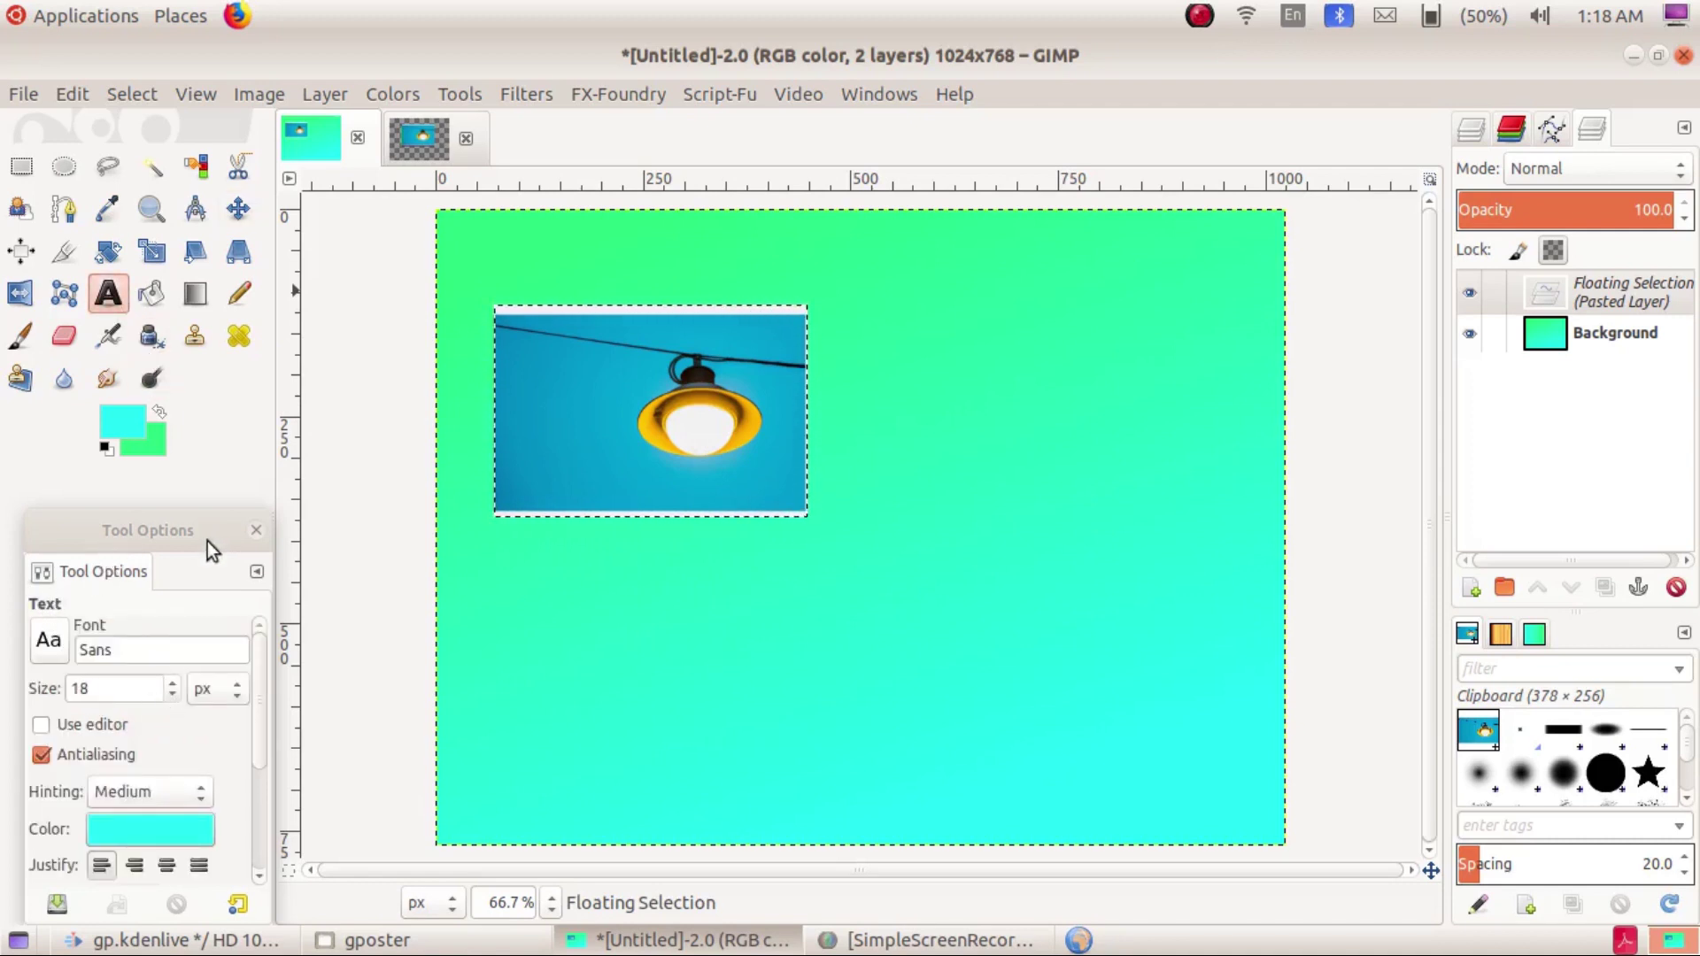
left_click(49, 643)
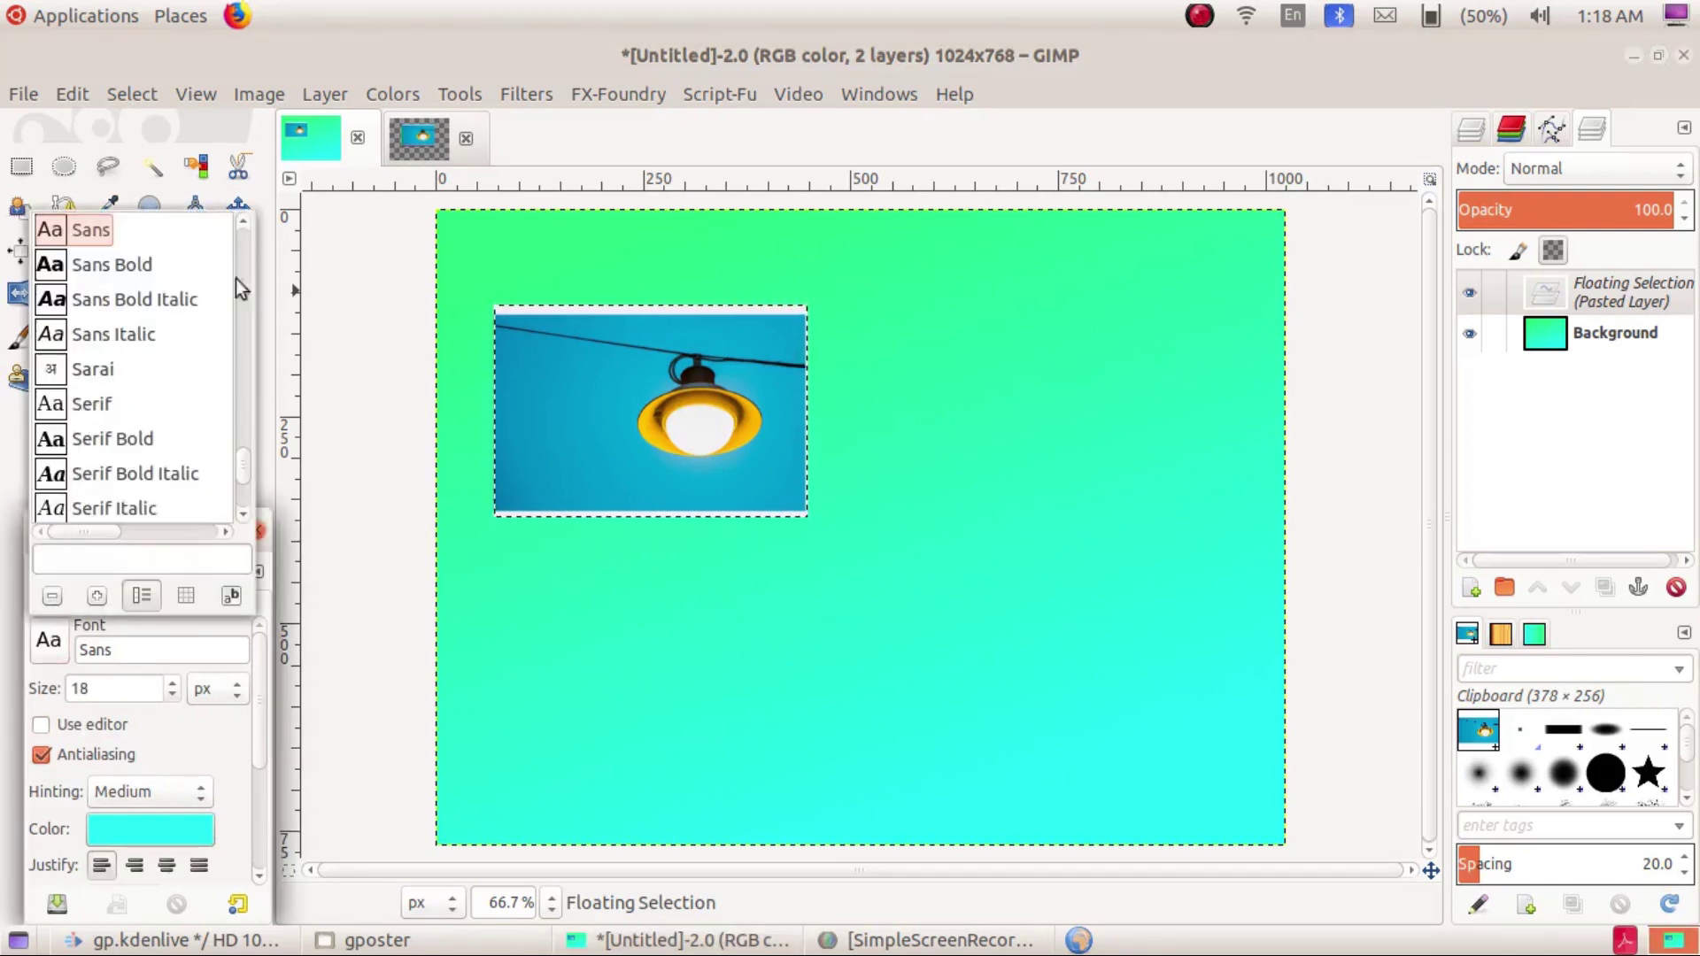
scroll(241, 465, "up", 5)
left_click(105, 372)
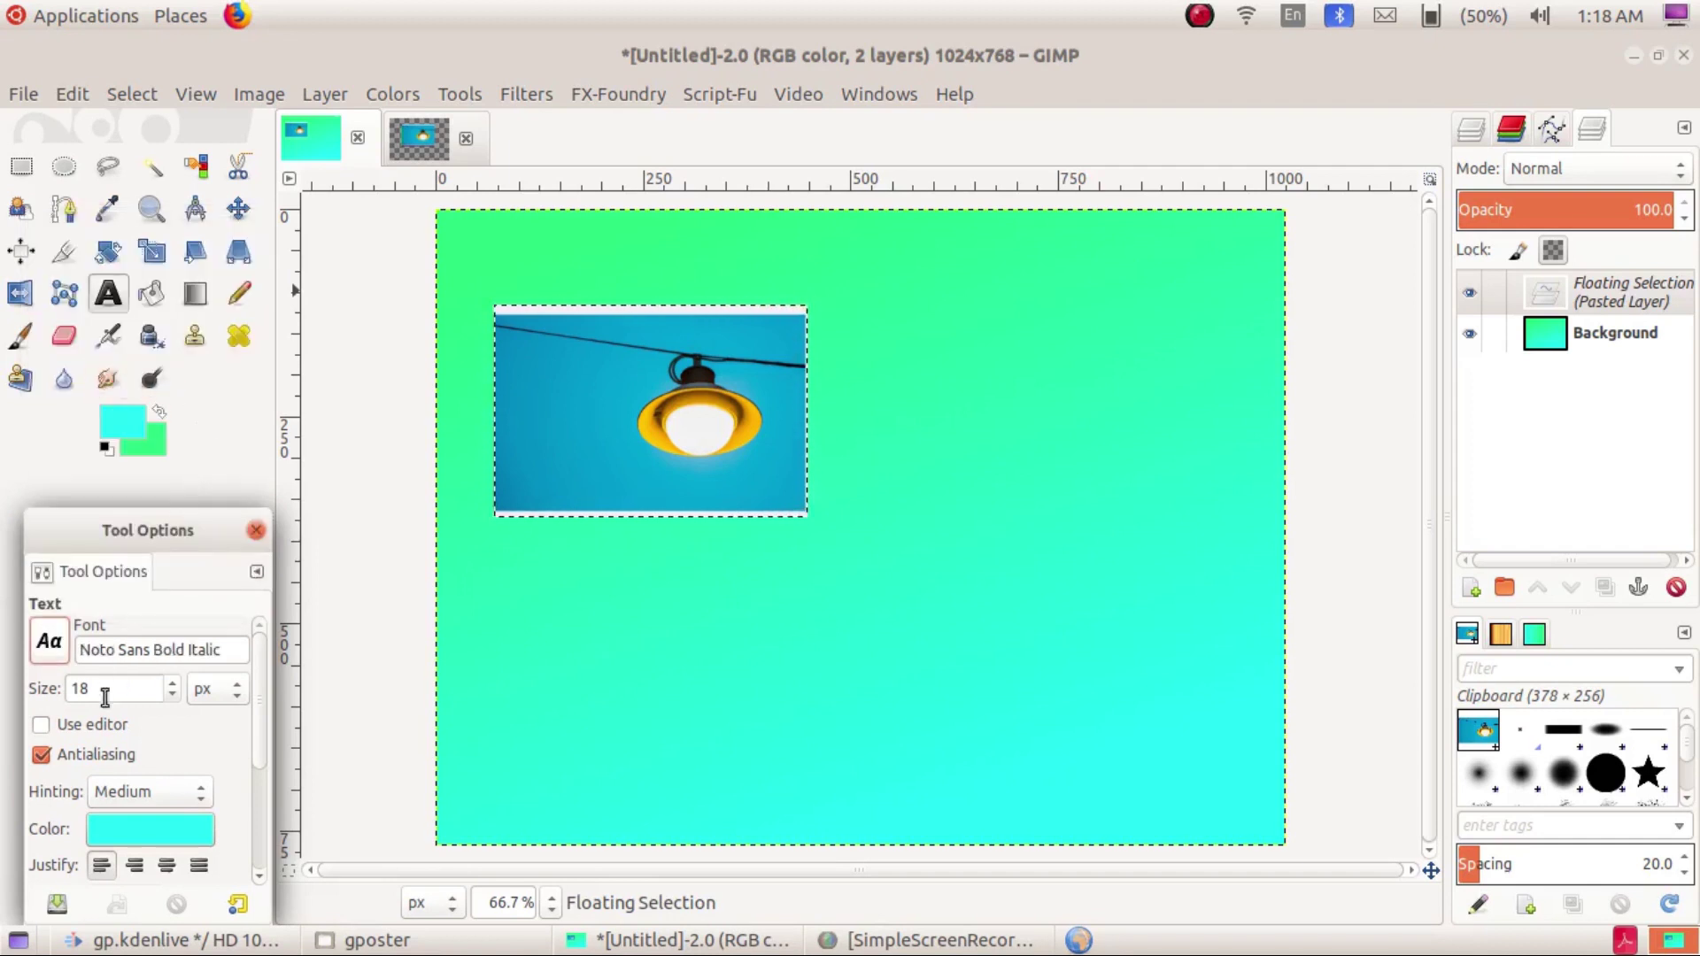
double_click(168, 689)
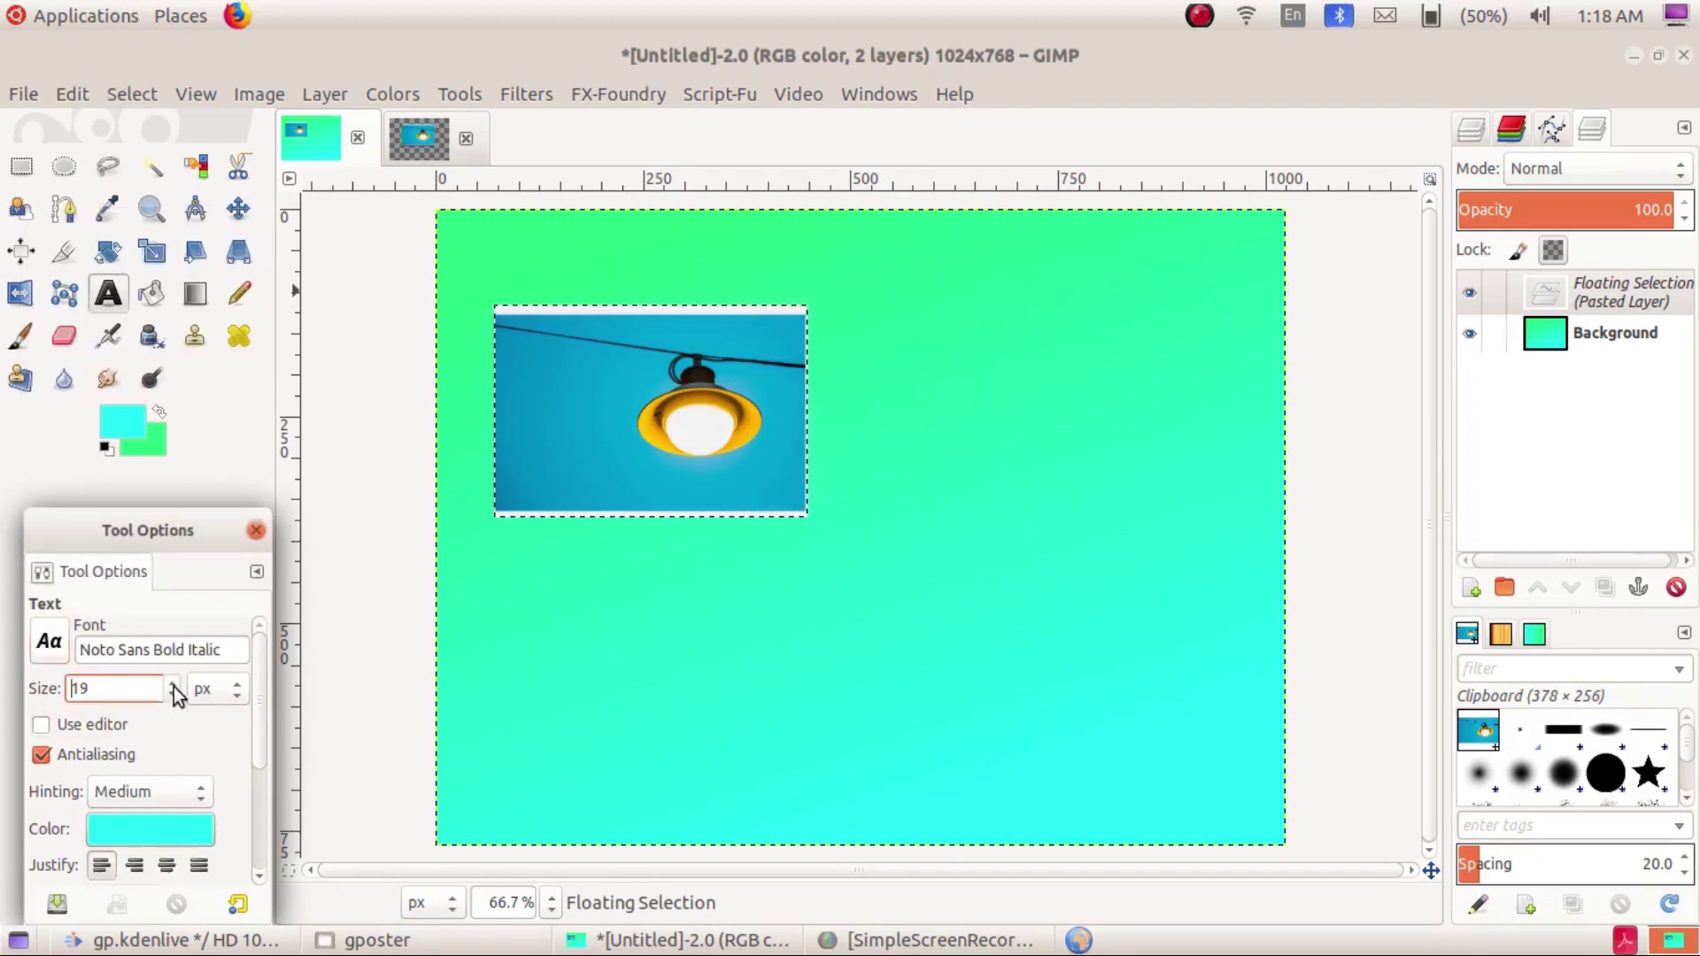
type("45")
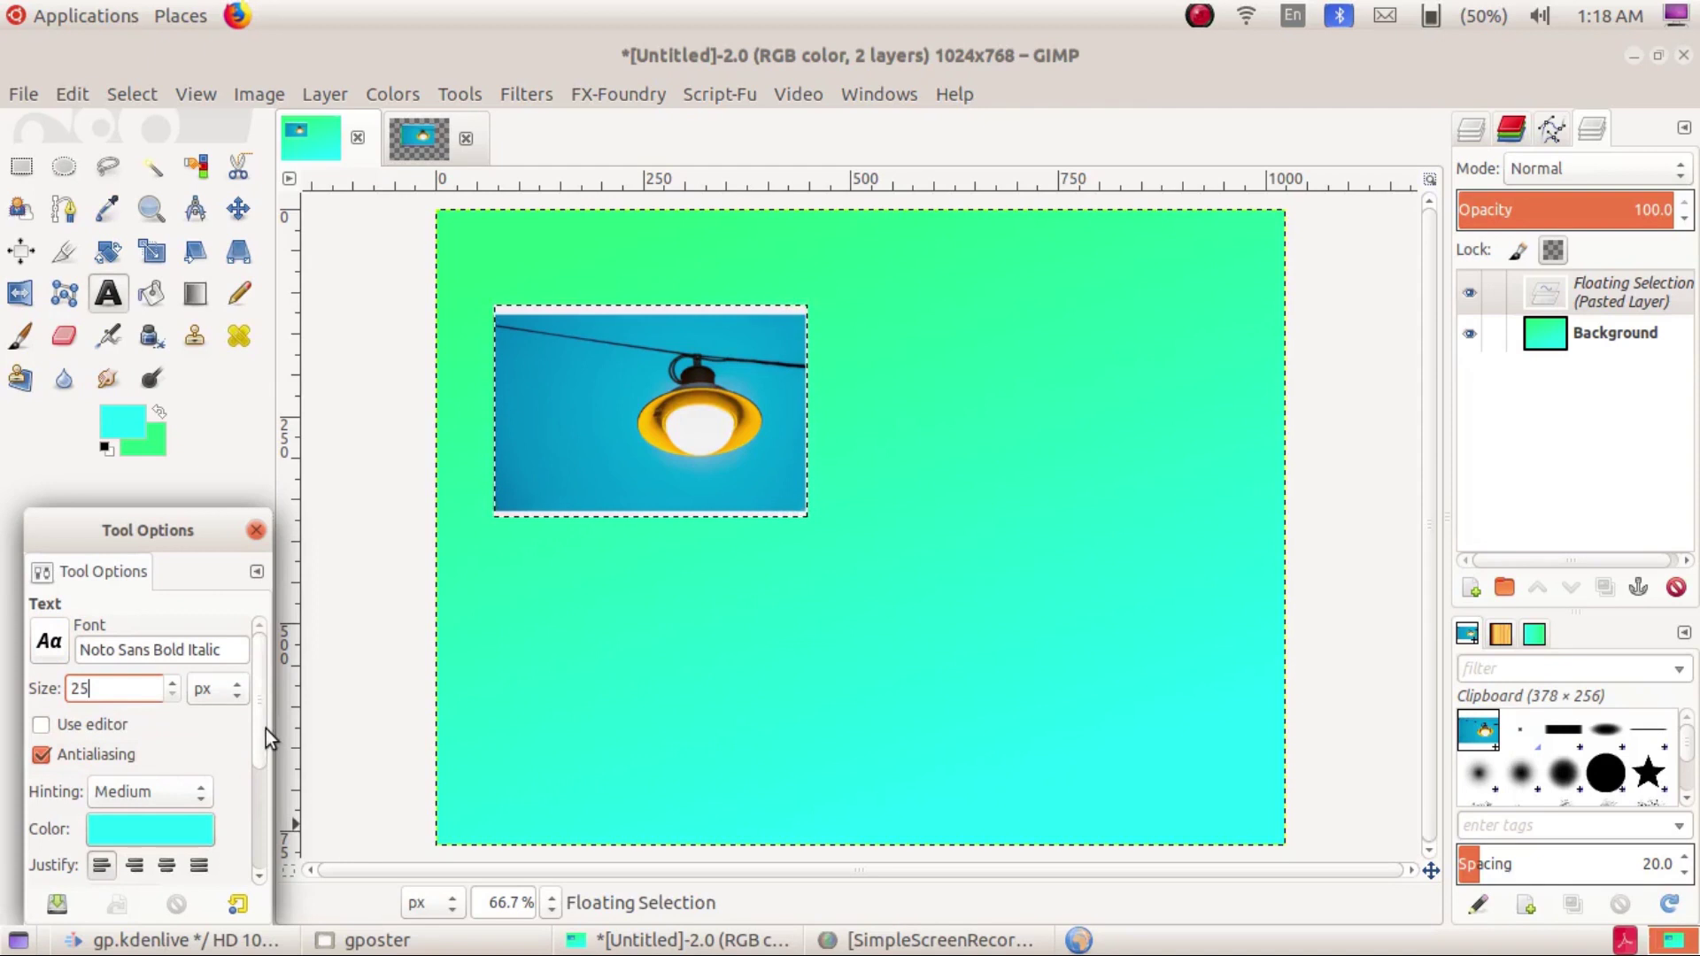
Choose purple 682cab as the text colour
scroll(263, 725, "down", 3)
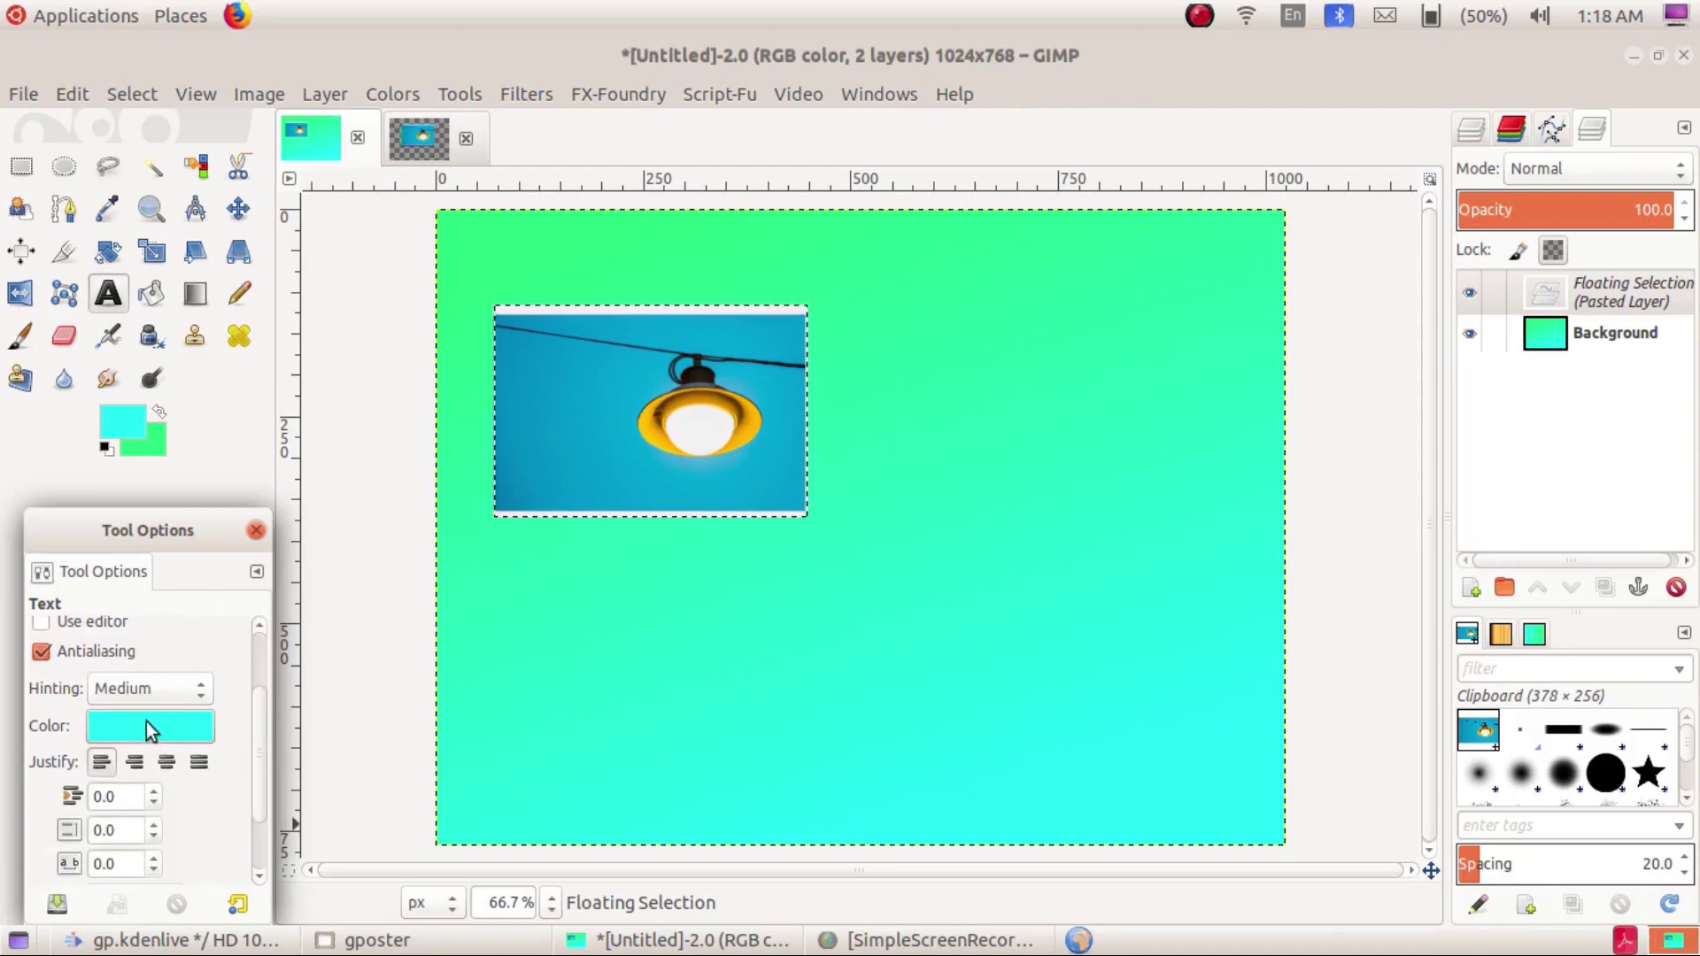
left_click(149, 730)
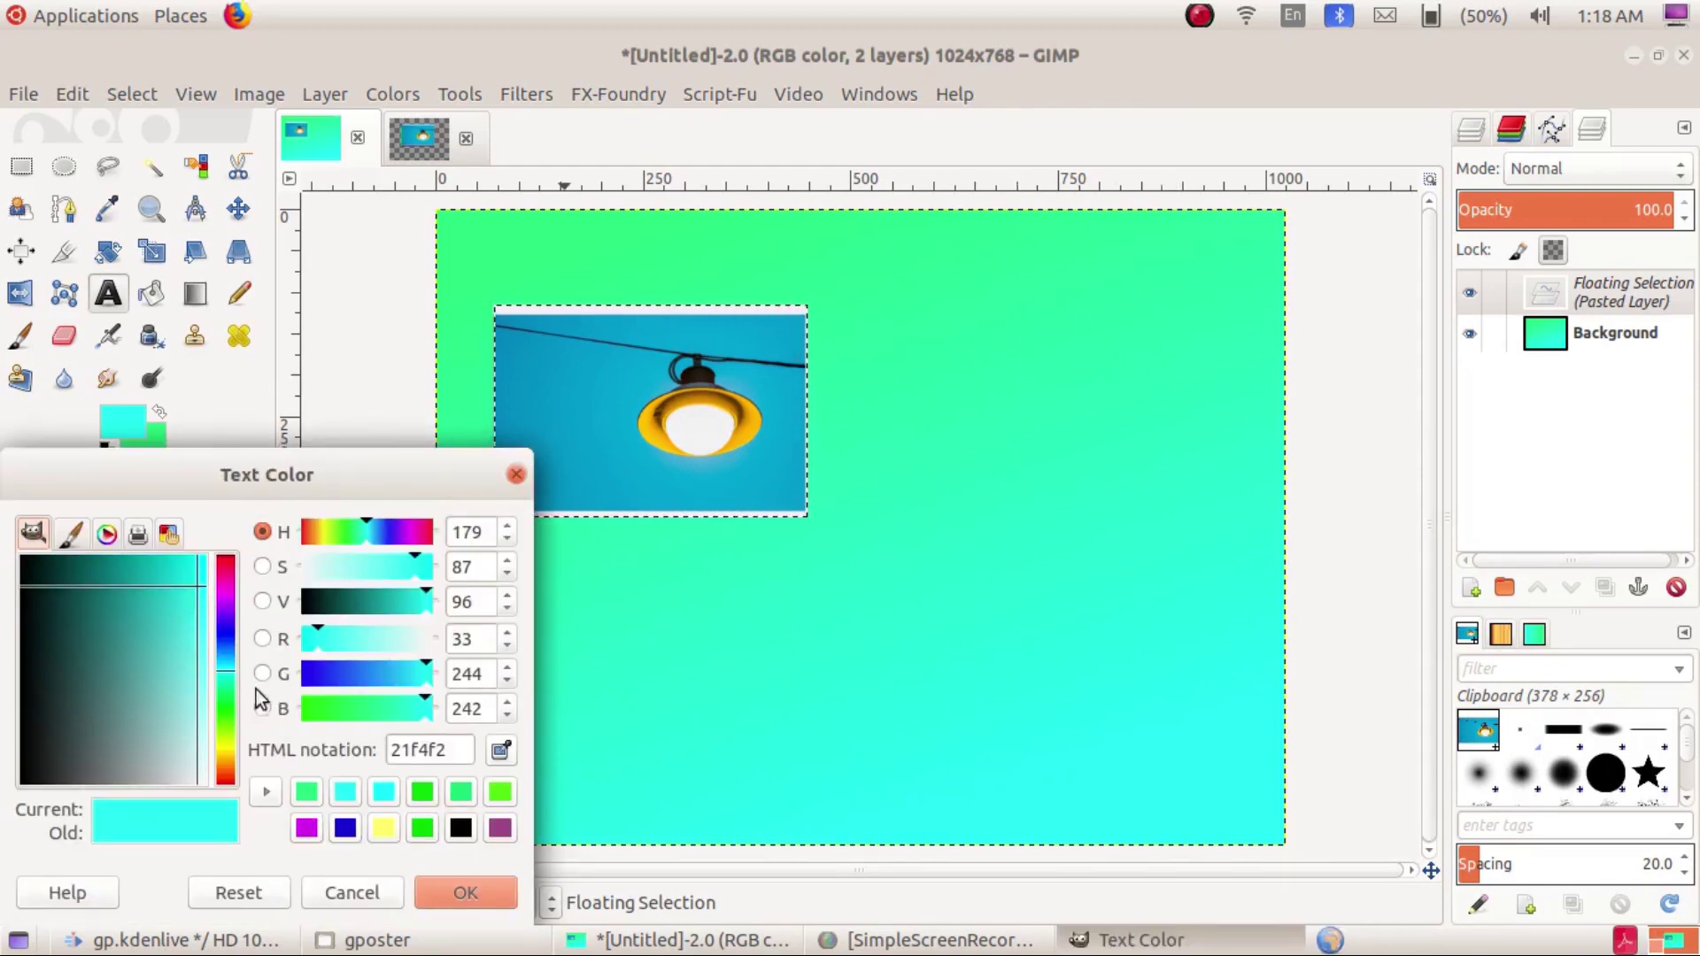
left_click(227, 613)
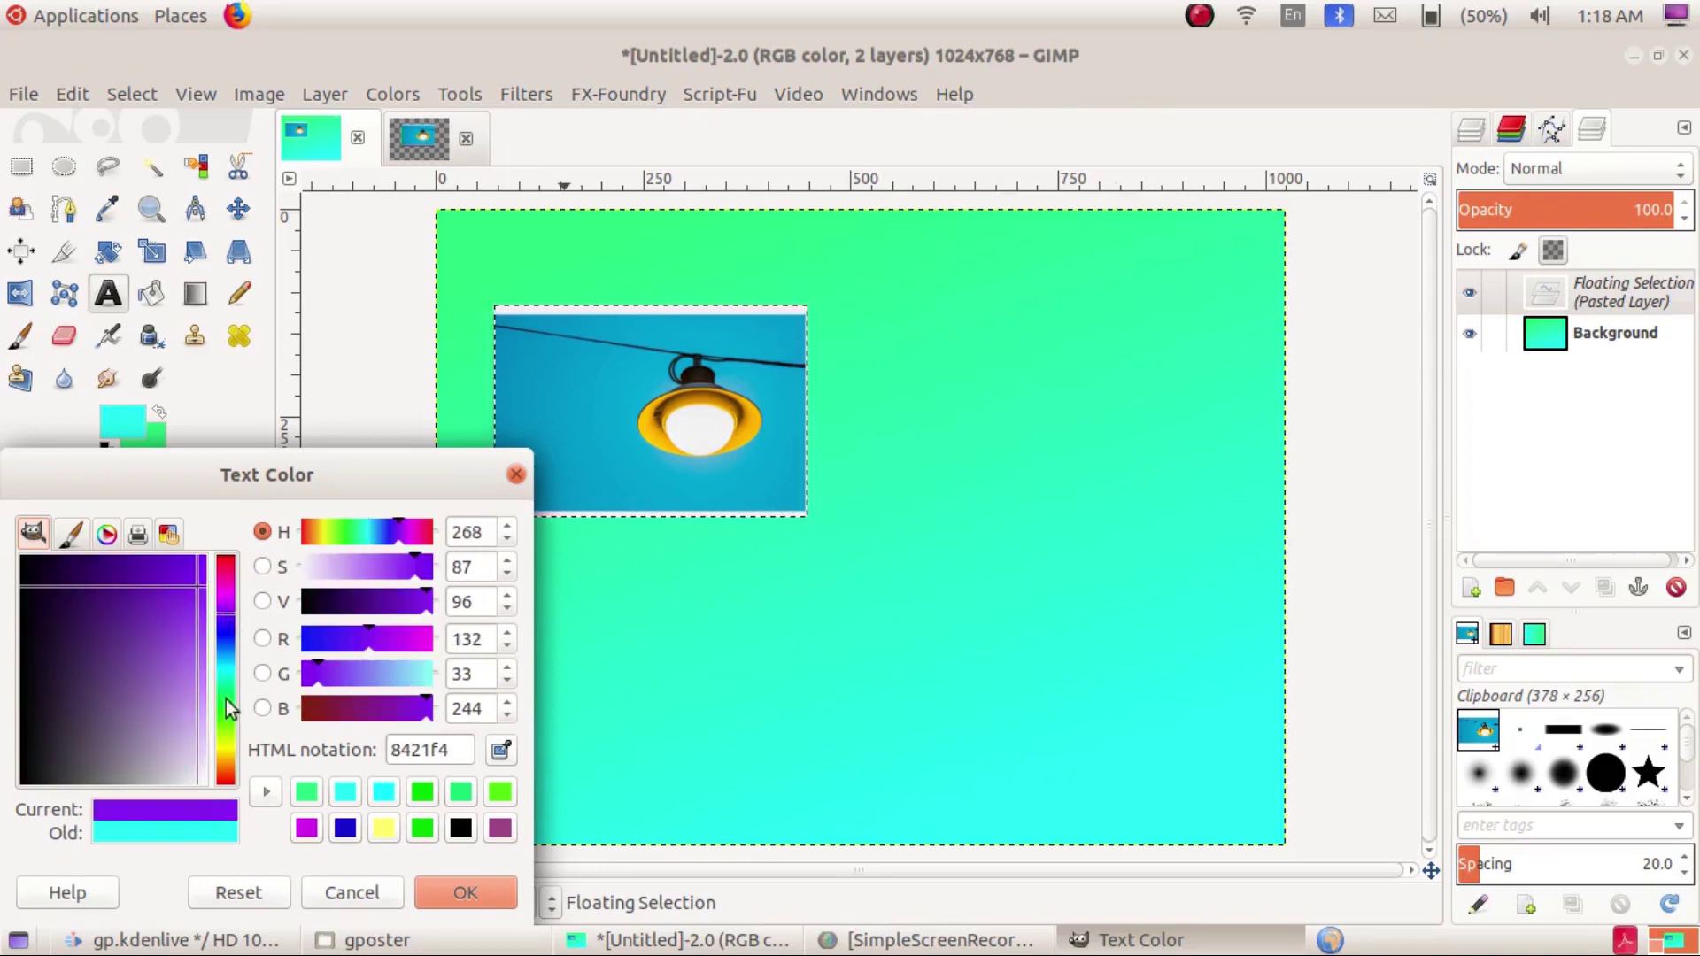
left_click(145, 613)
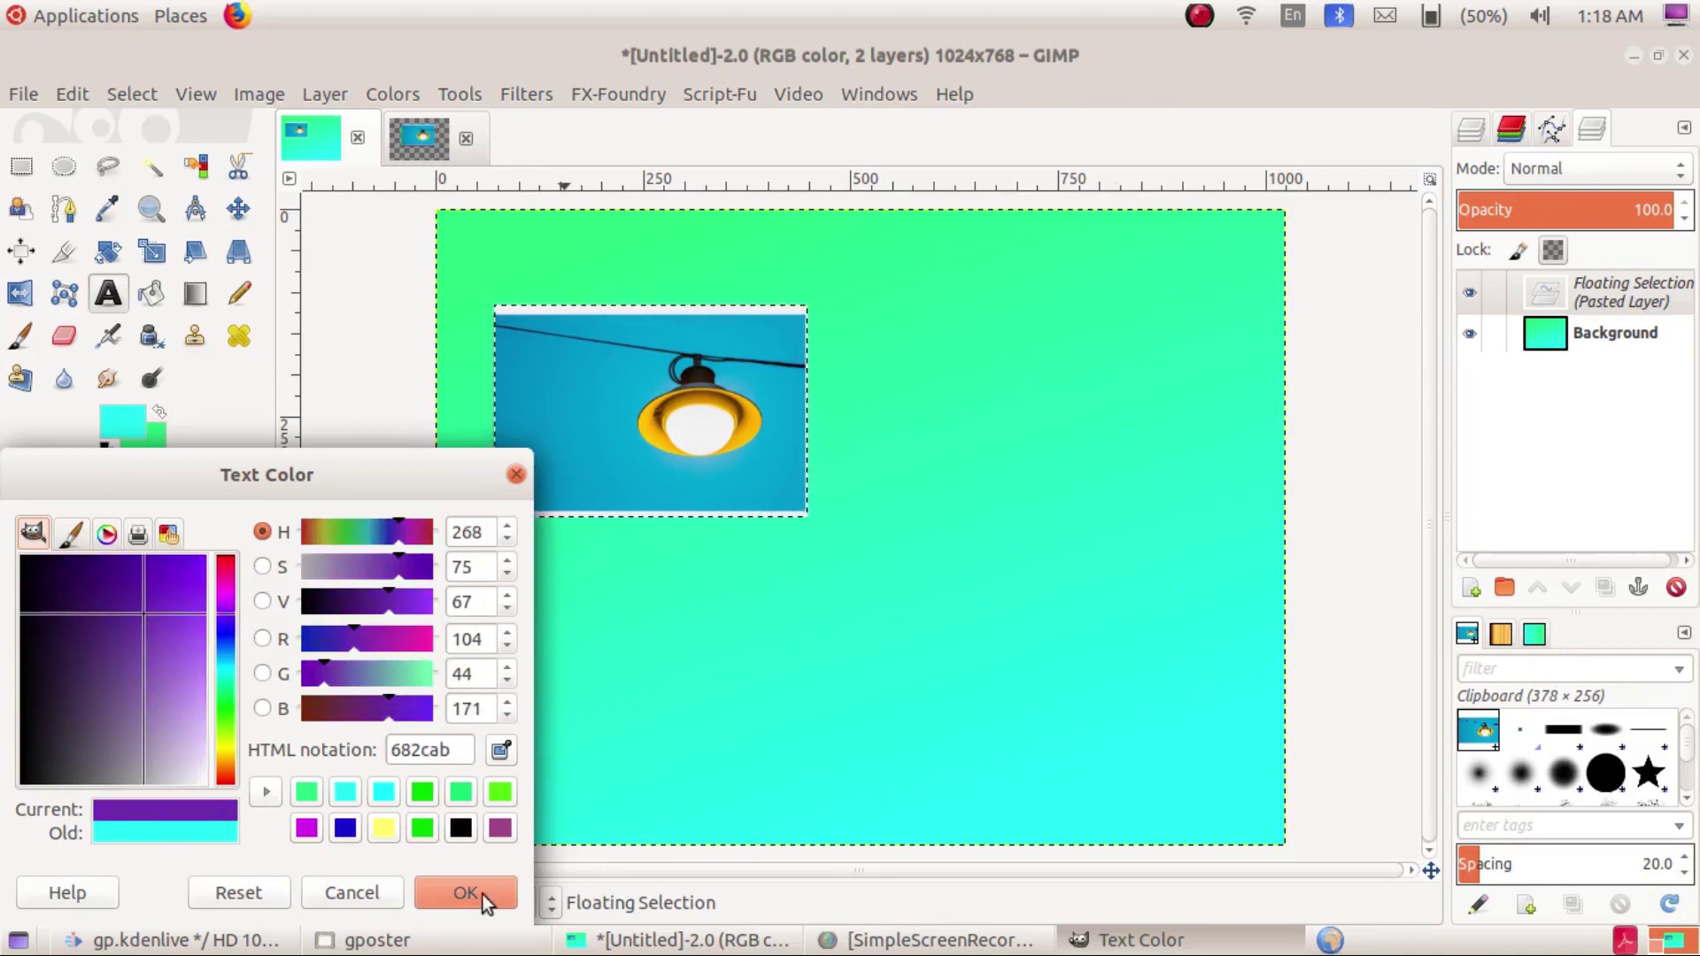
left_click(465, 893)
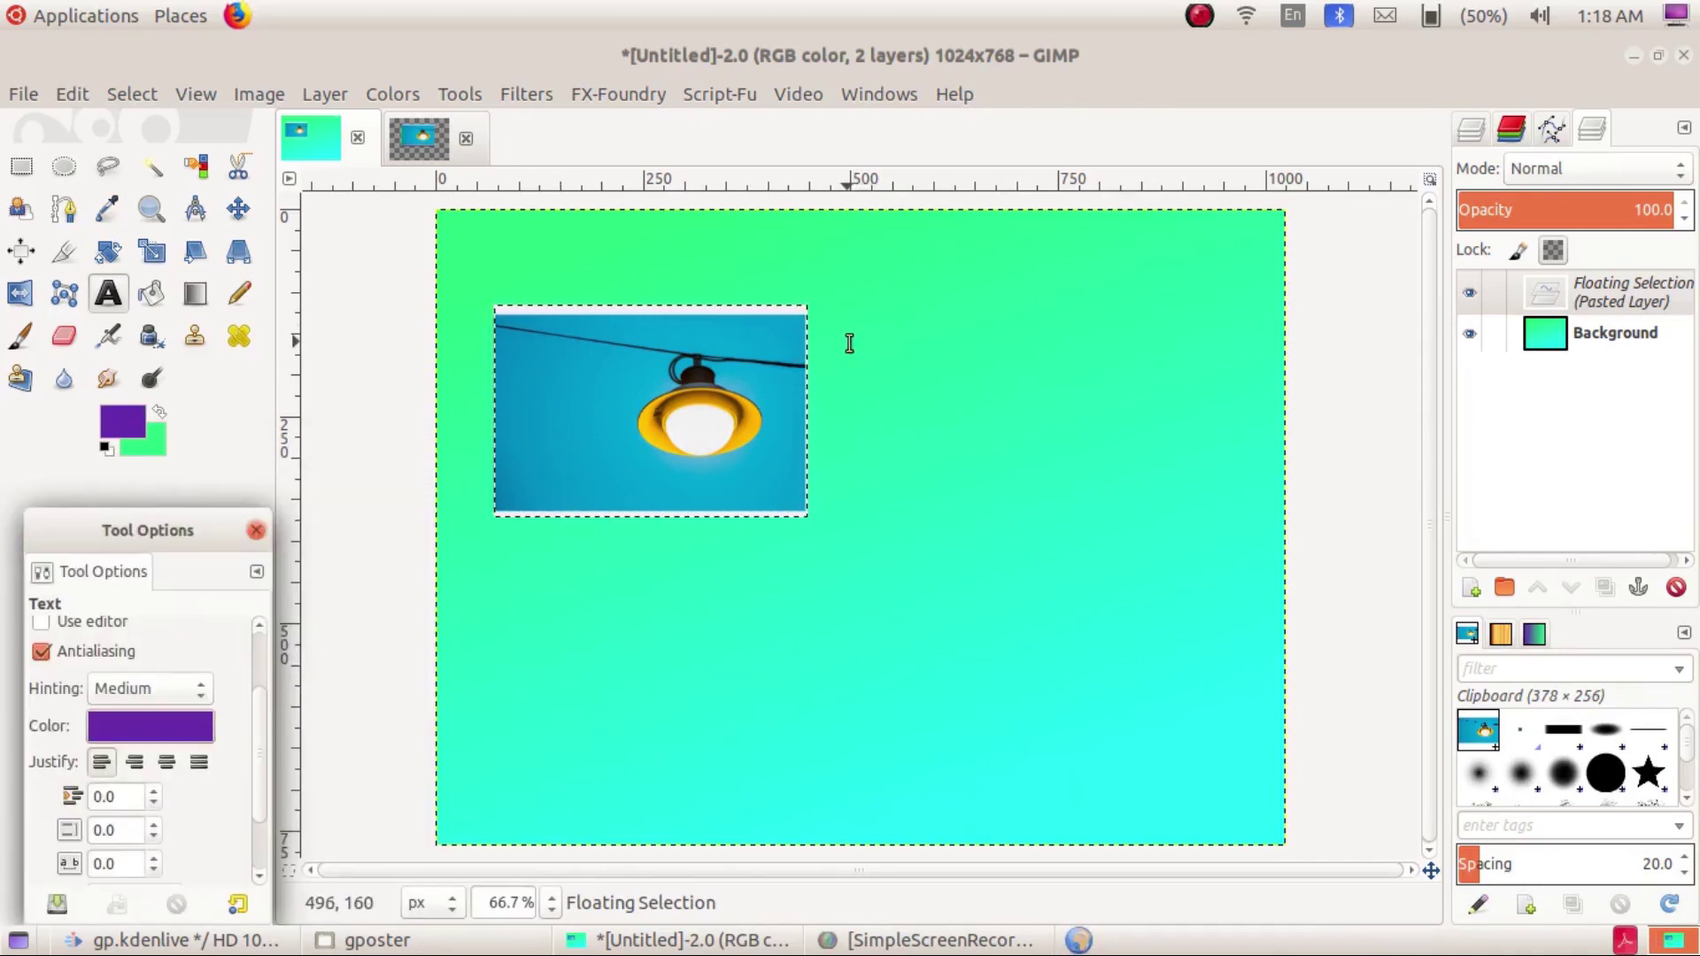
Draw a wide text box right of the lamp photo, anchoring the pasted photo
left_click_drag(849, 343, 1159, 493)
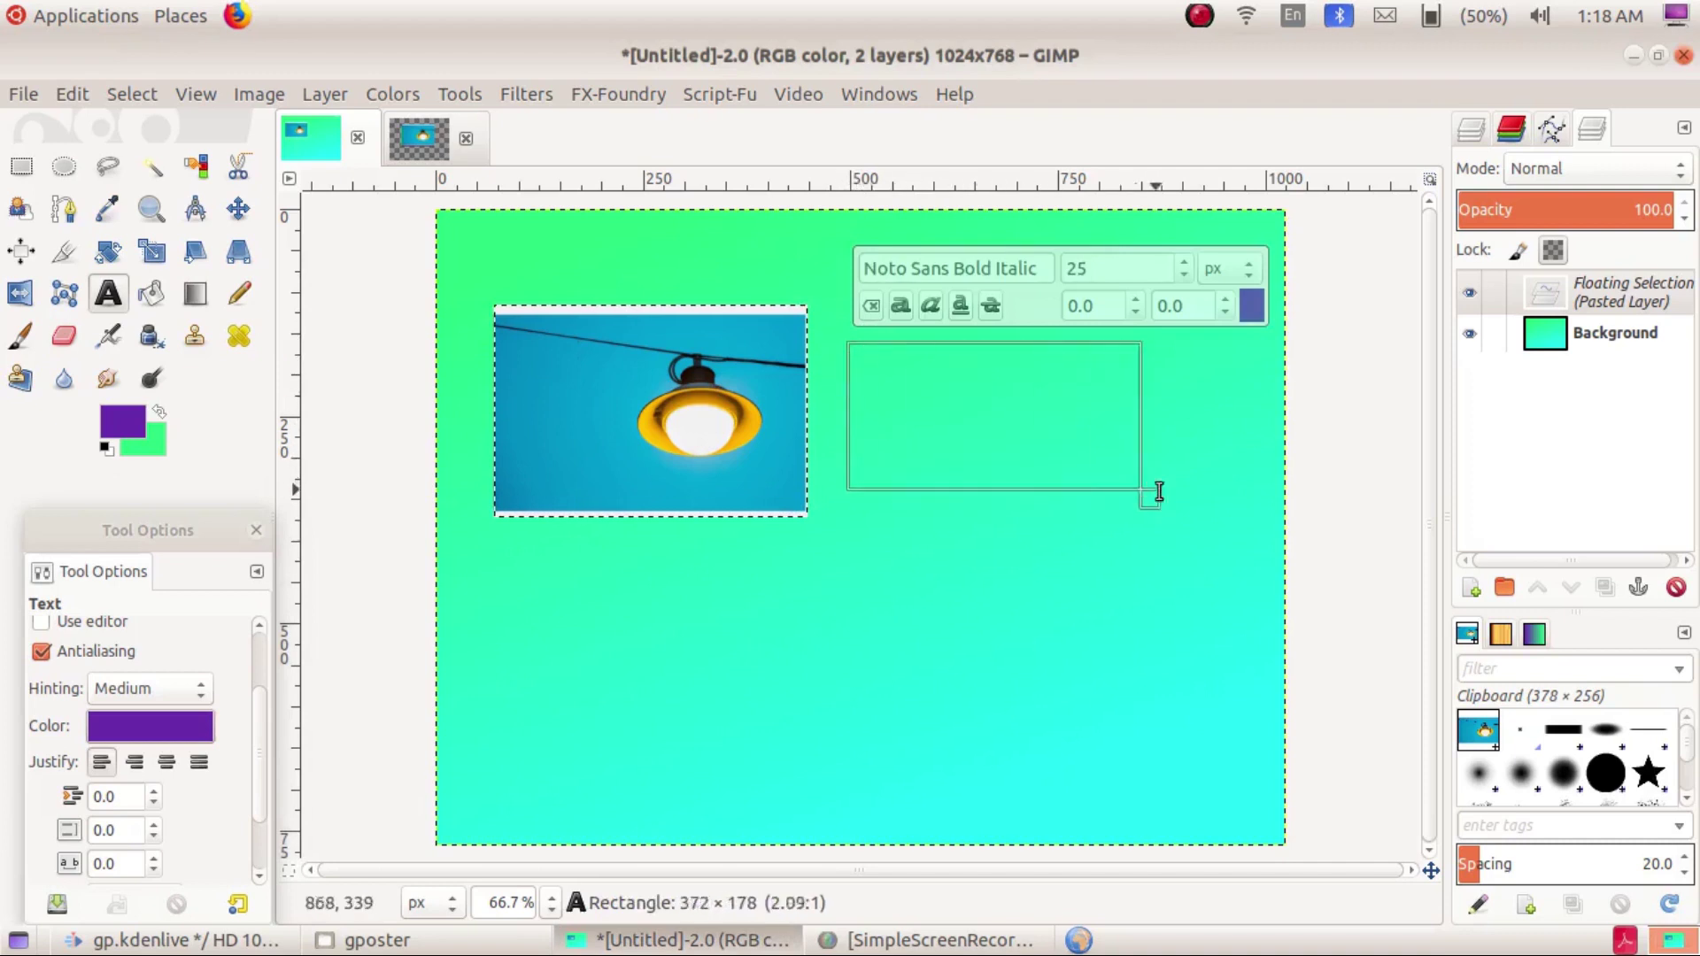
left_click_drag(1159, 493, 1230, 492)
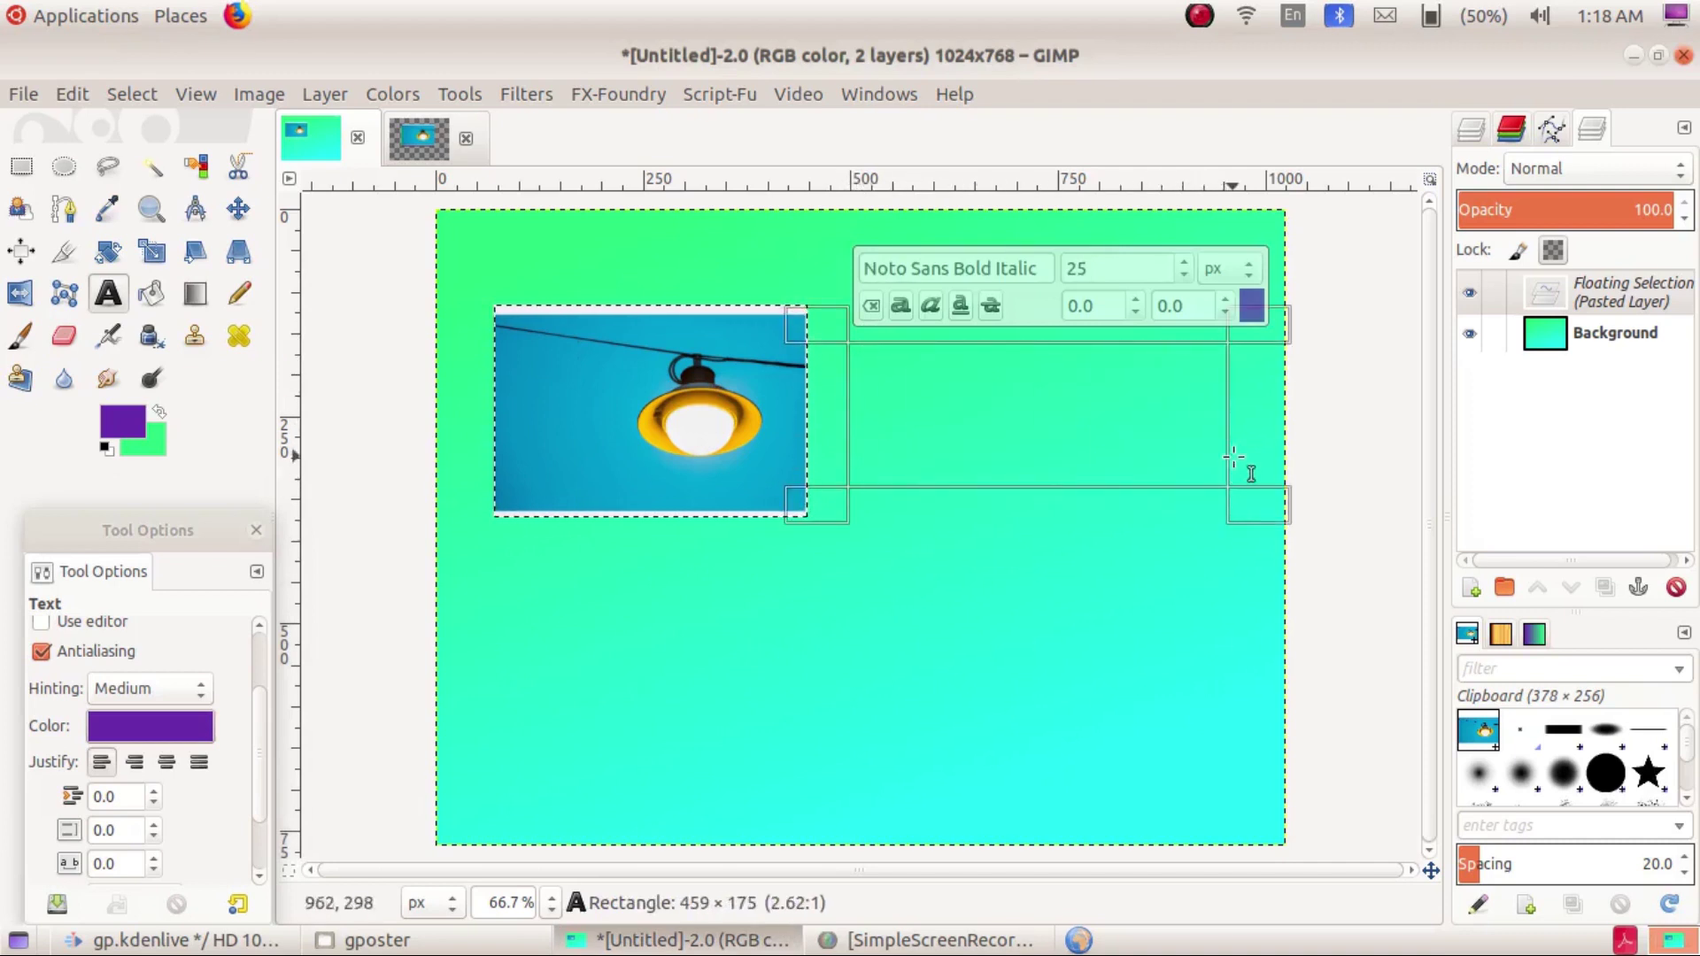
mouse_move(1272, 520)
left_mouse_down()
mouse_move(1352, 527)
mouse_move(1268, 519)
mouse_move(1313, 532)
left_mouse_up()
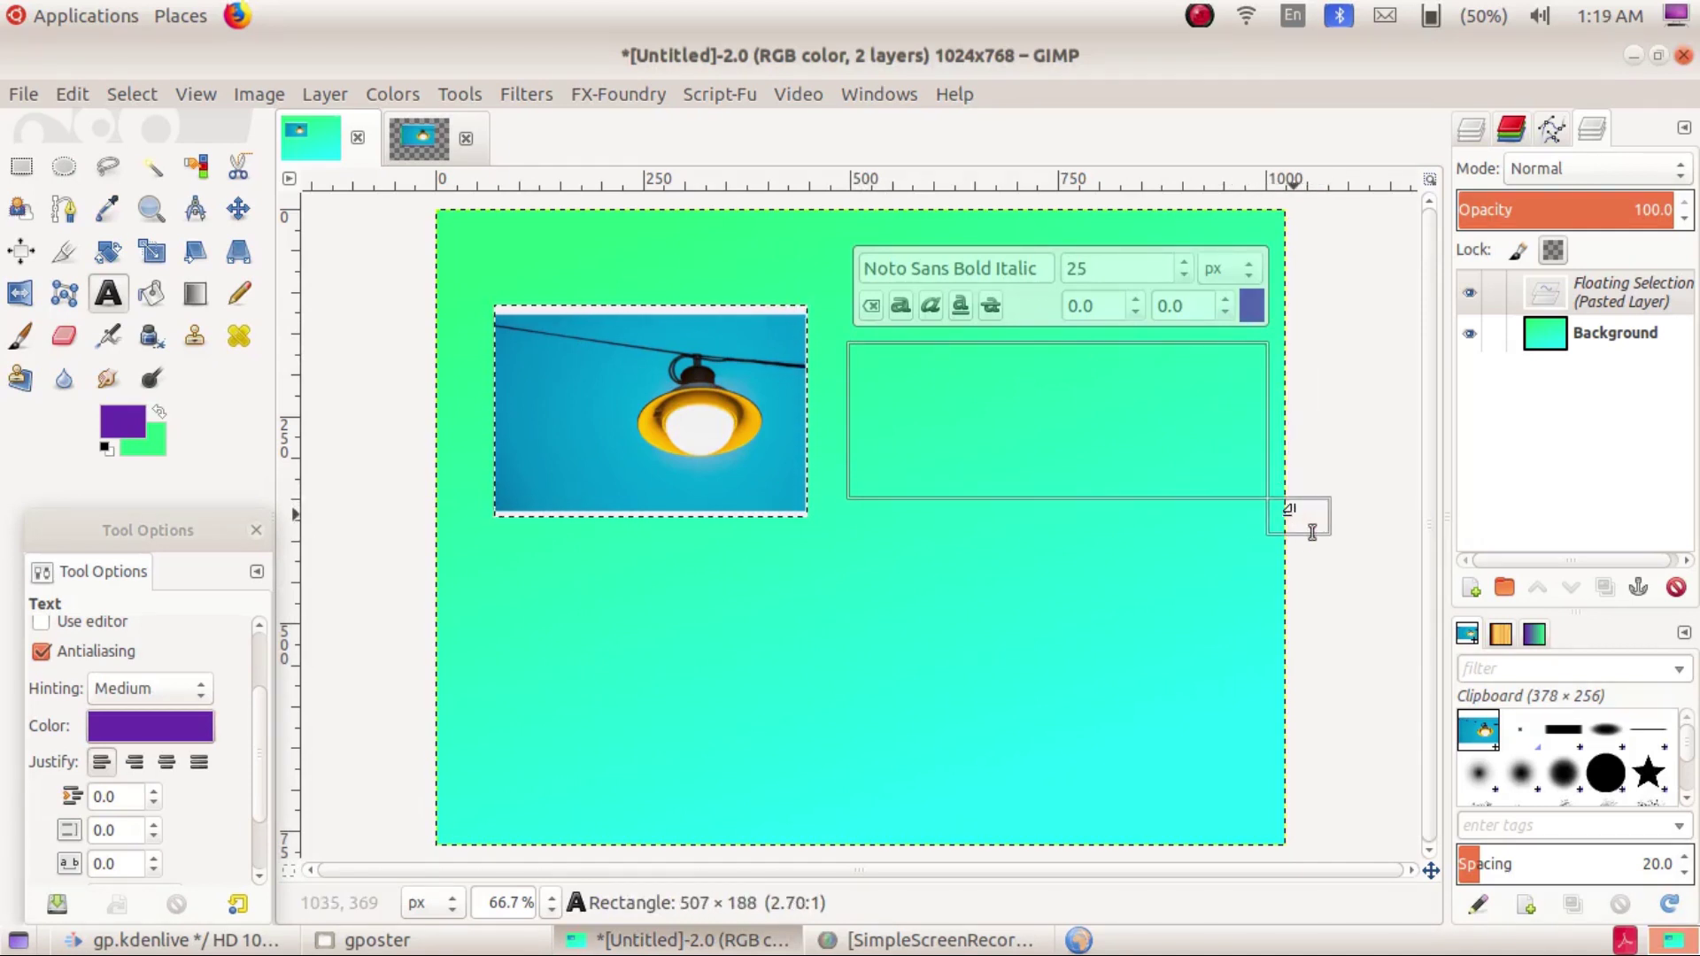
left_click_drag(808, 502, 991, 400)
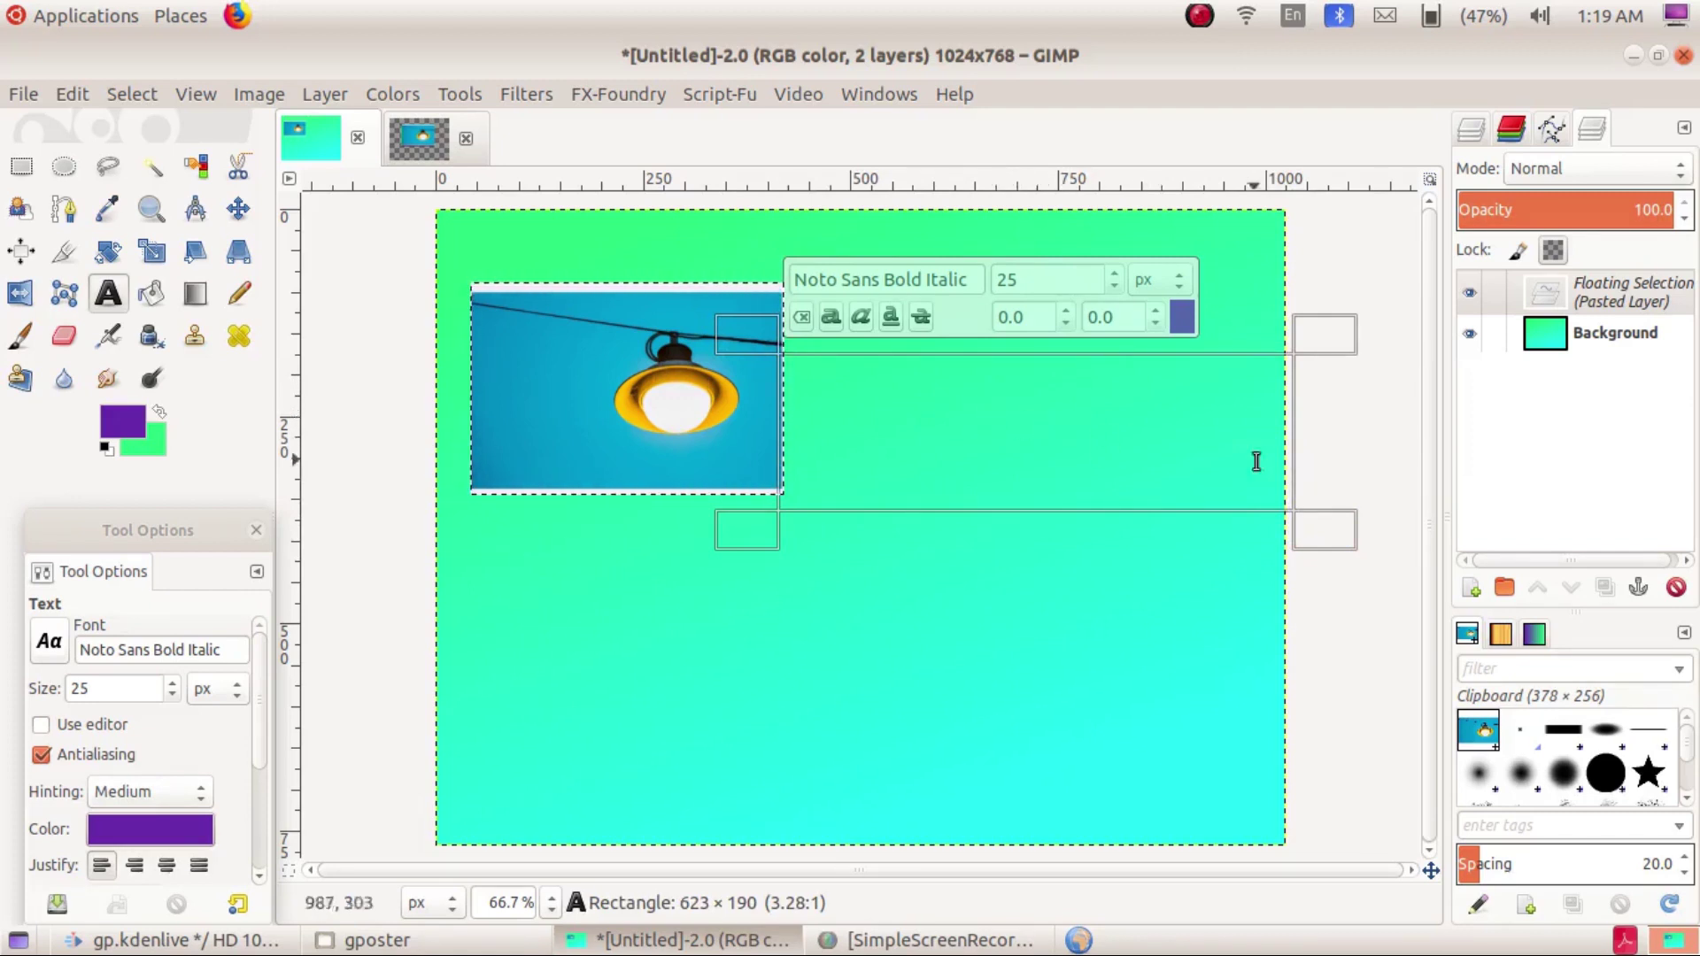
left_click(817, 389)
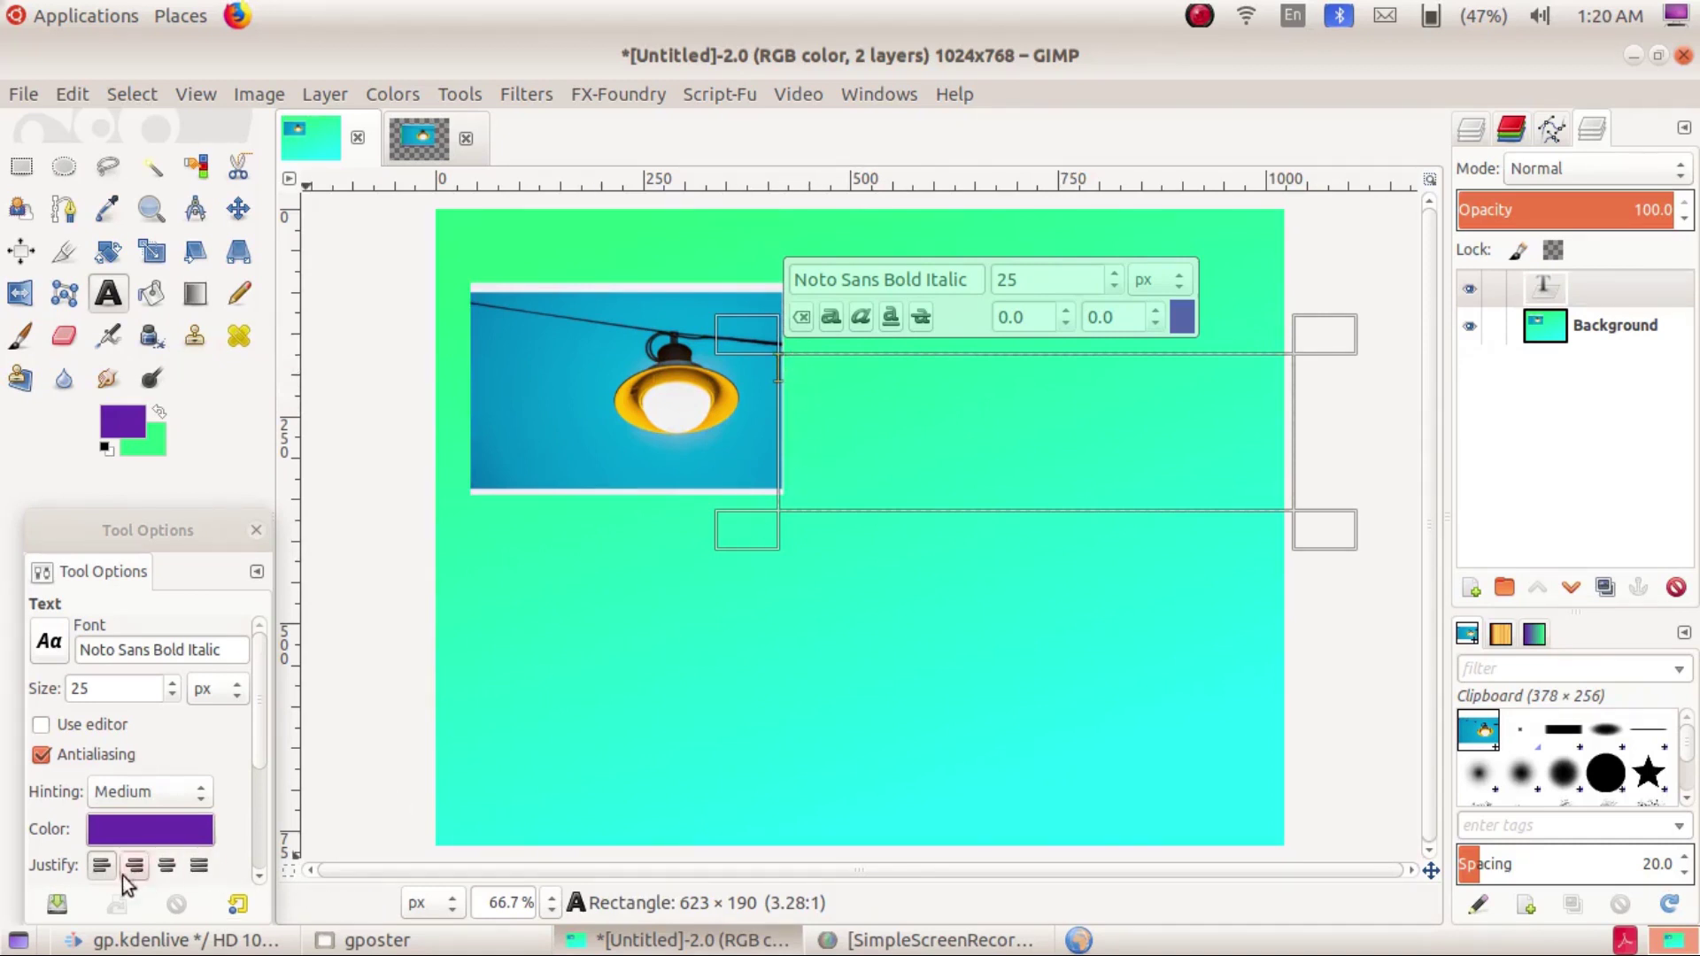
Type the centred caption 'This is the best time to study' and set its size to 43
left_click(165, 867)
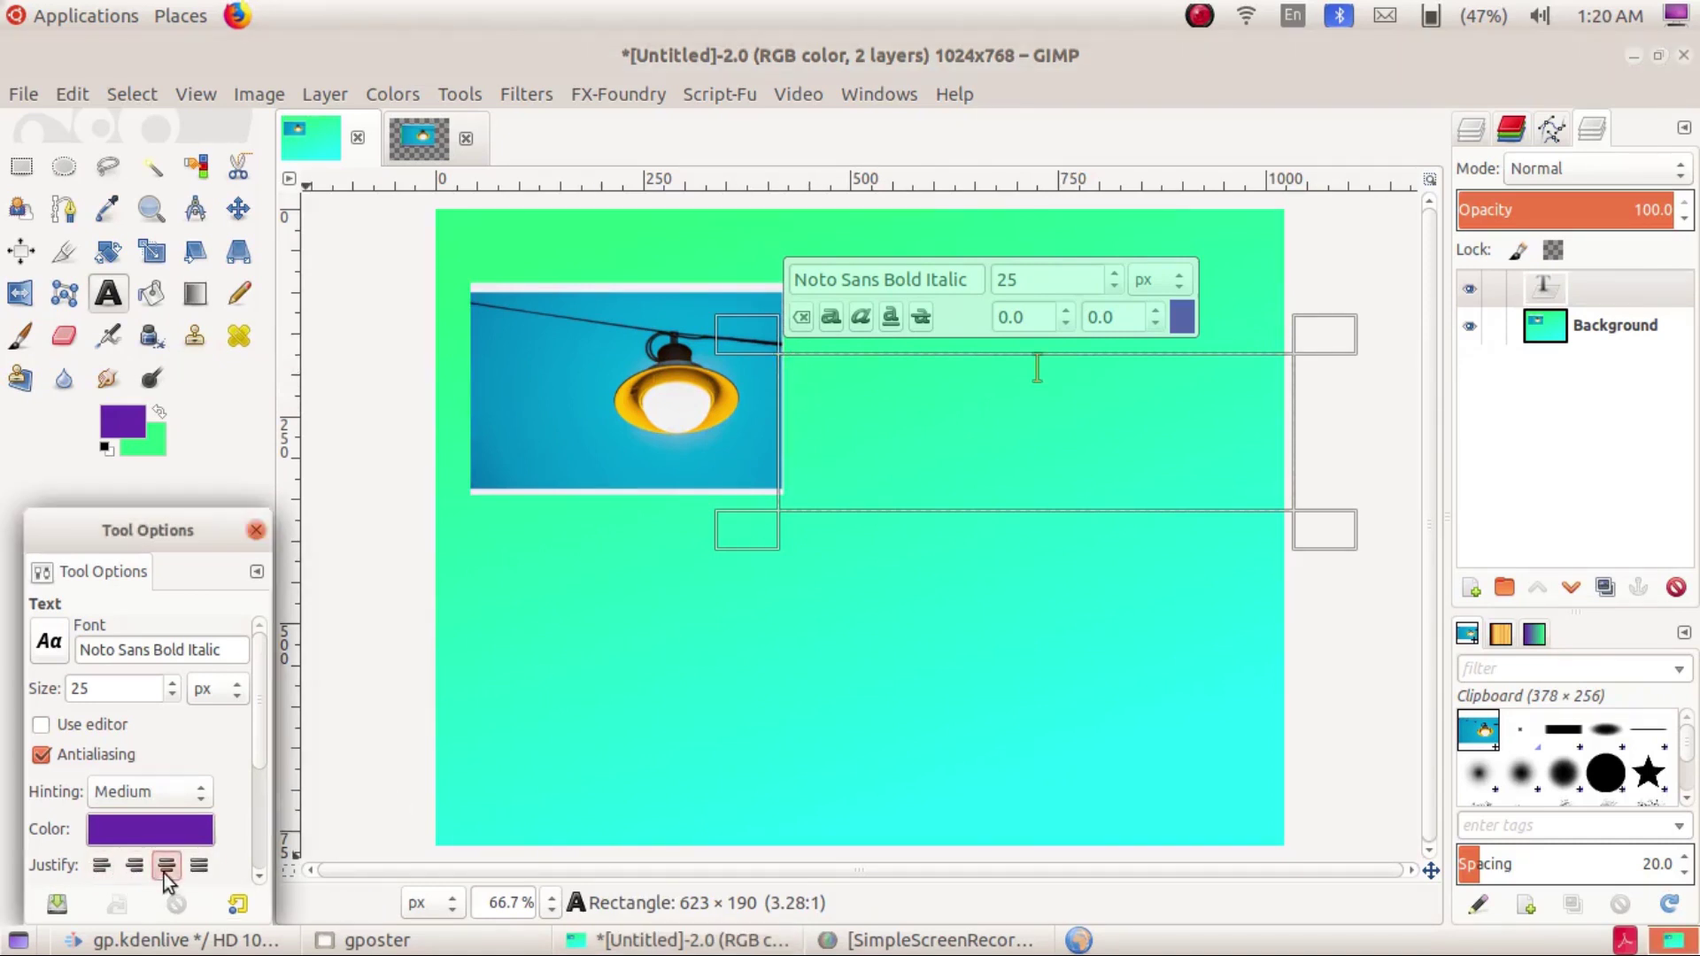
type("This is the best time to study")
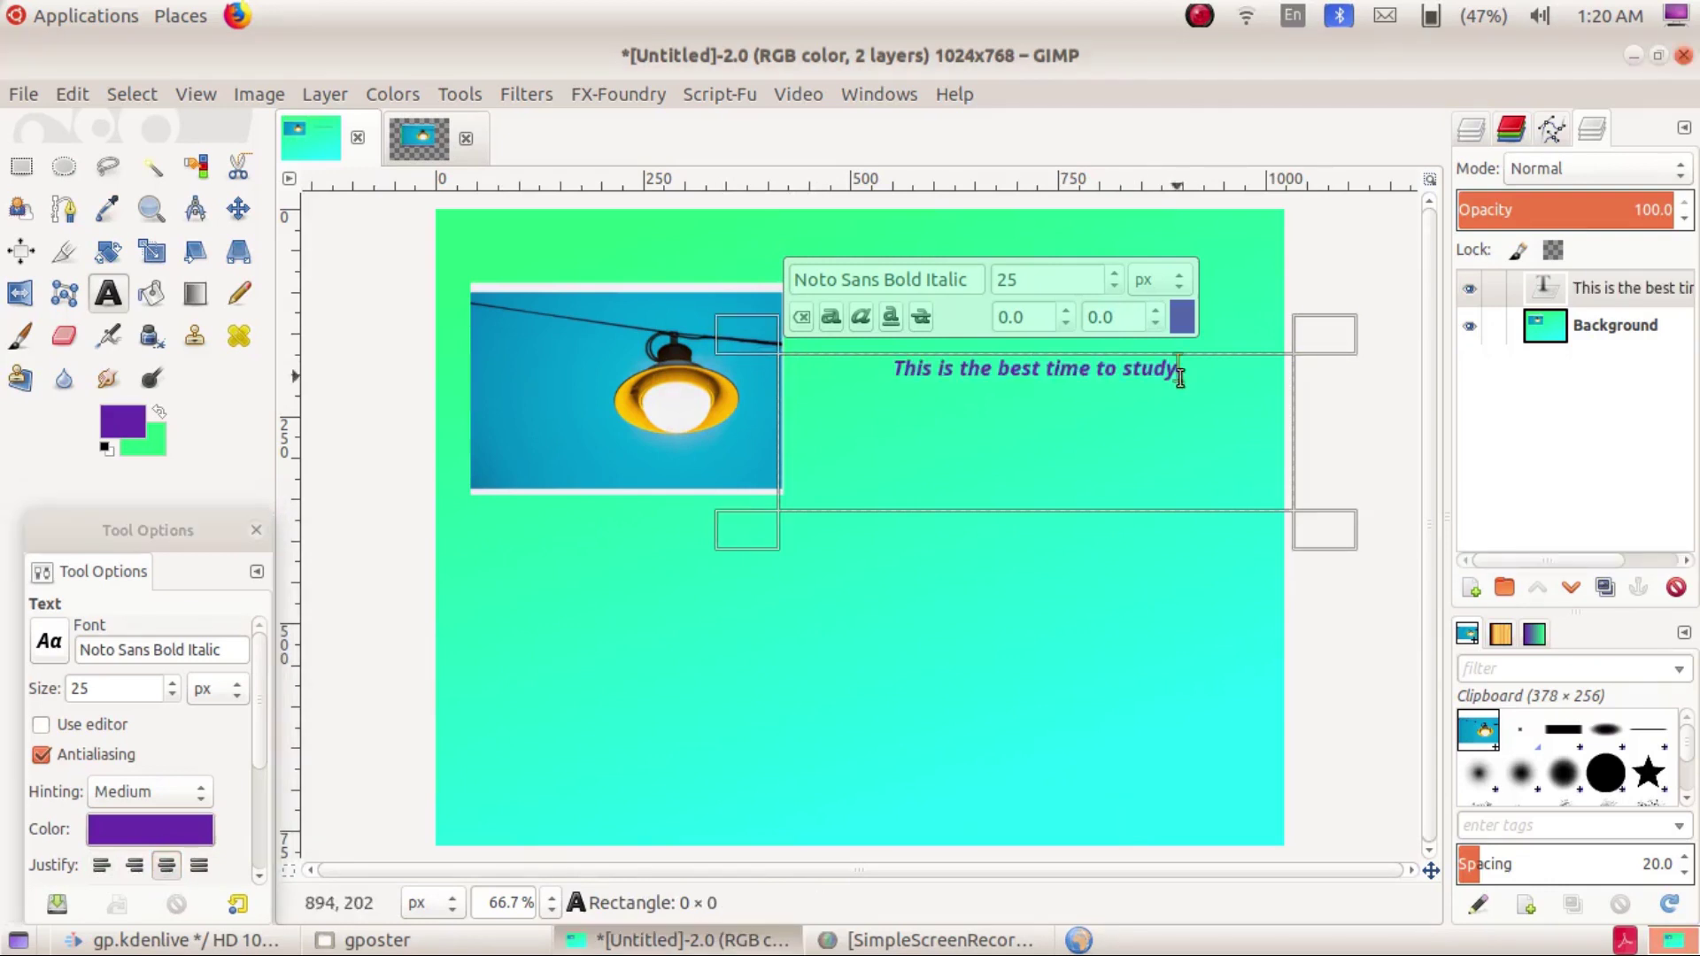
left_click_drag(1199, 368, 891, 361)
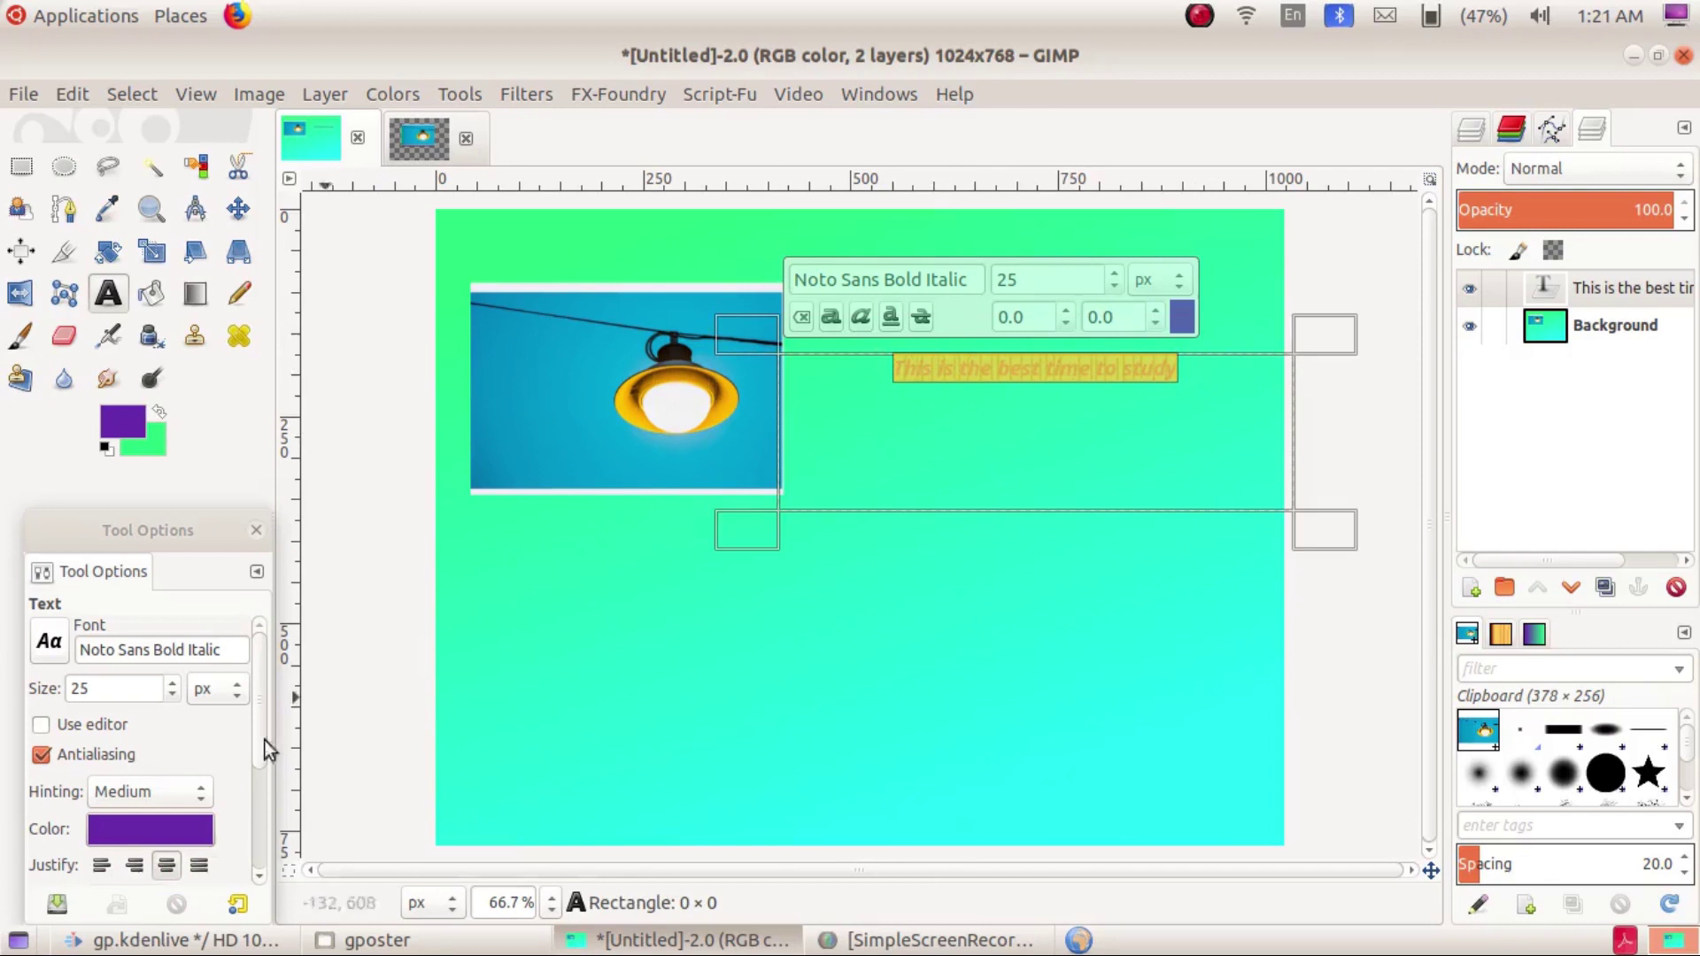
left_click(174, 682)
scroll(175, 691, "up", 10)
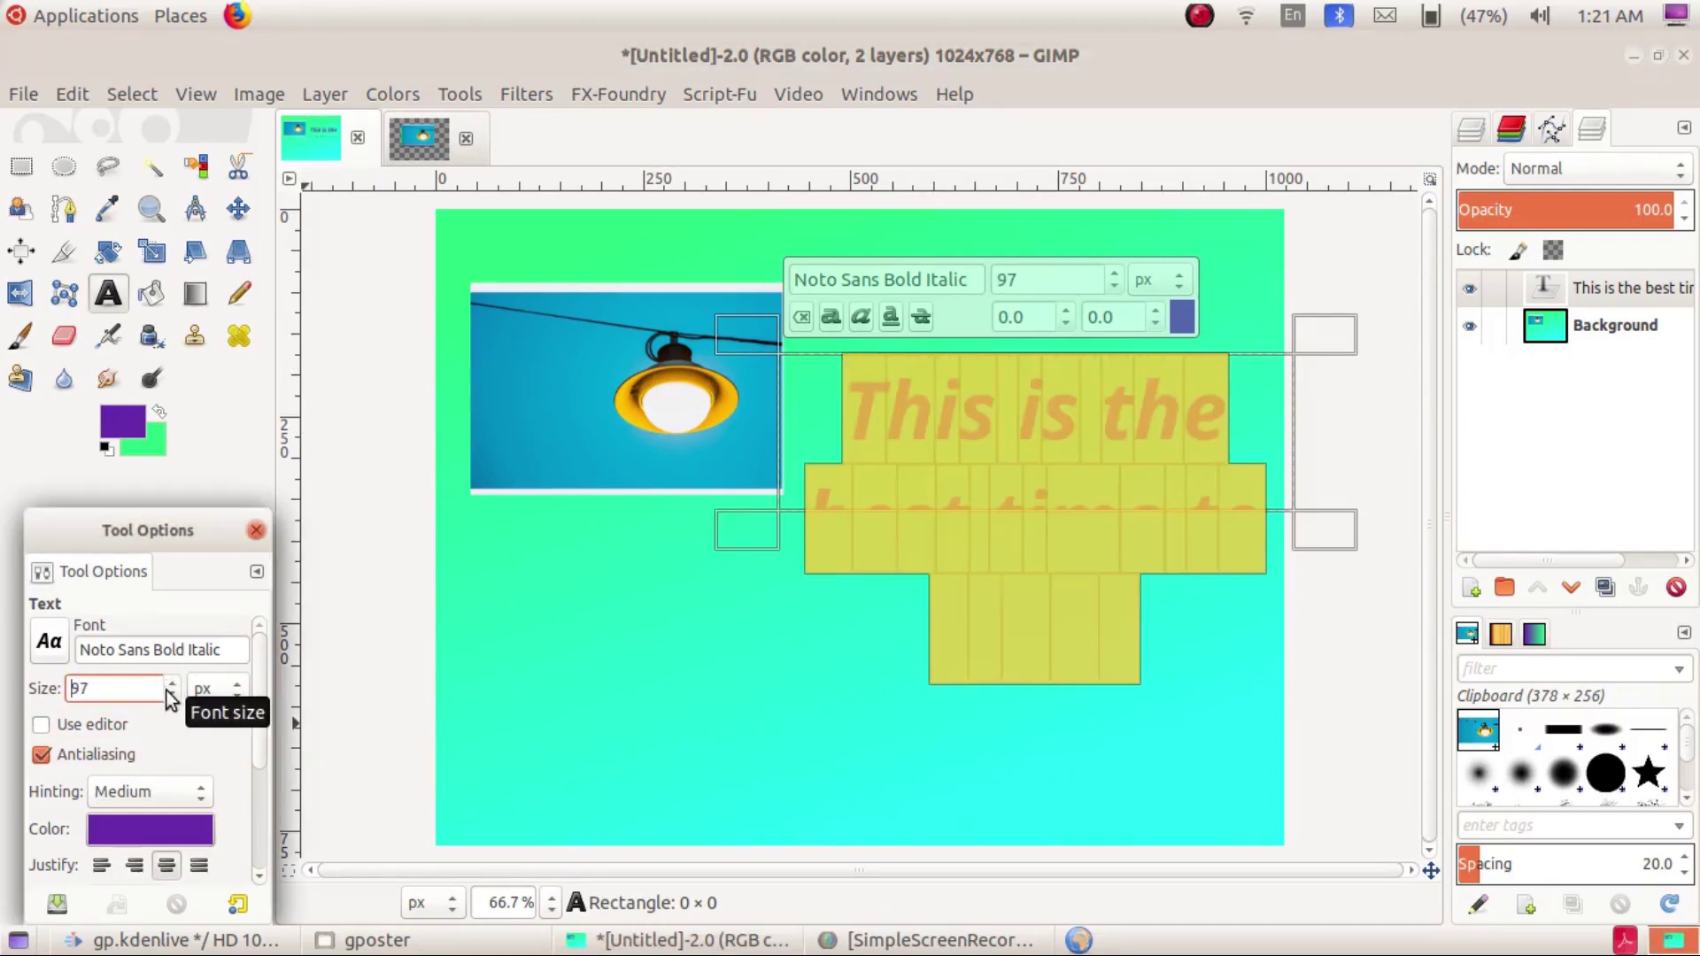
scroll(175, 694, "down", 20)
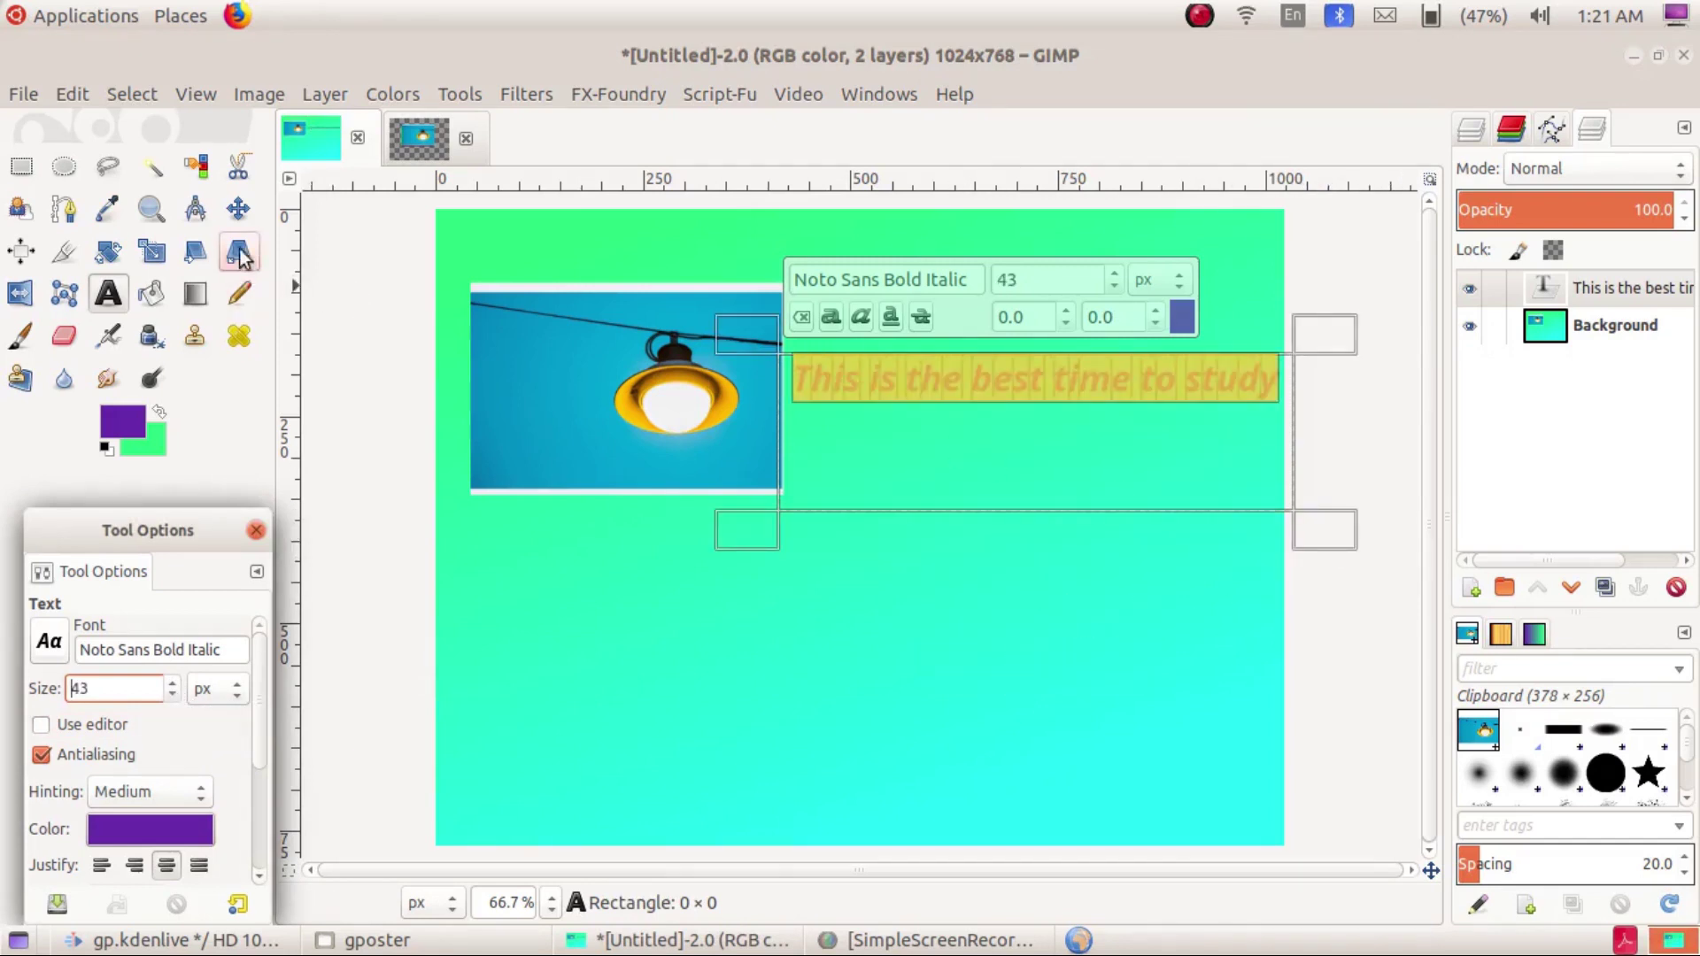
left_click(239, 209)
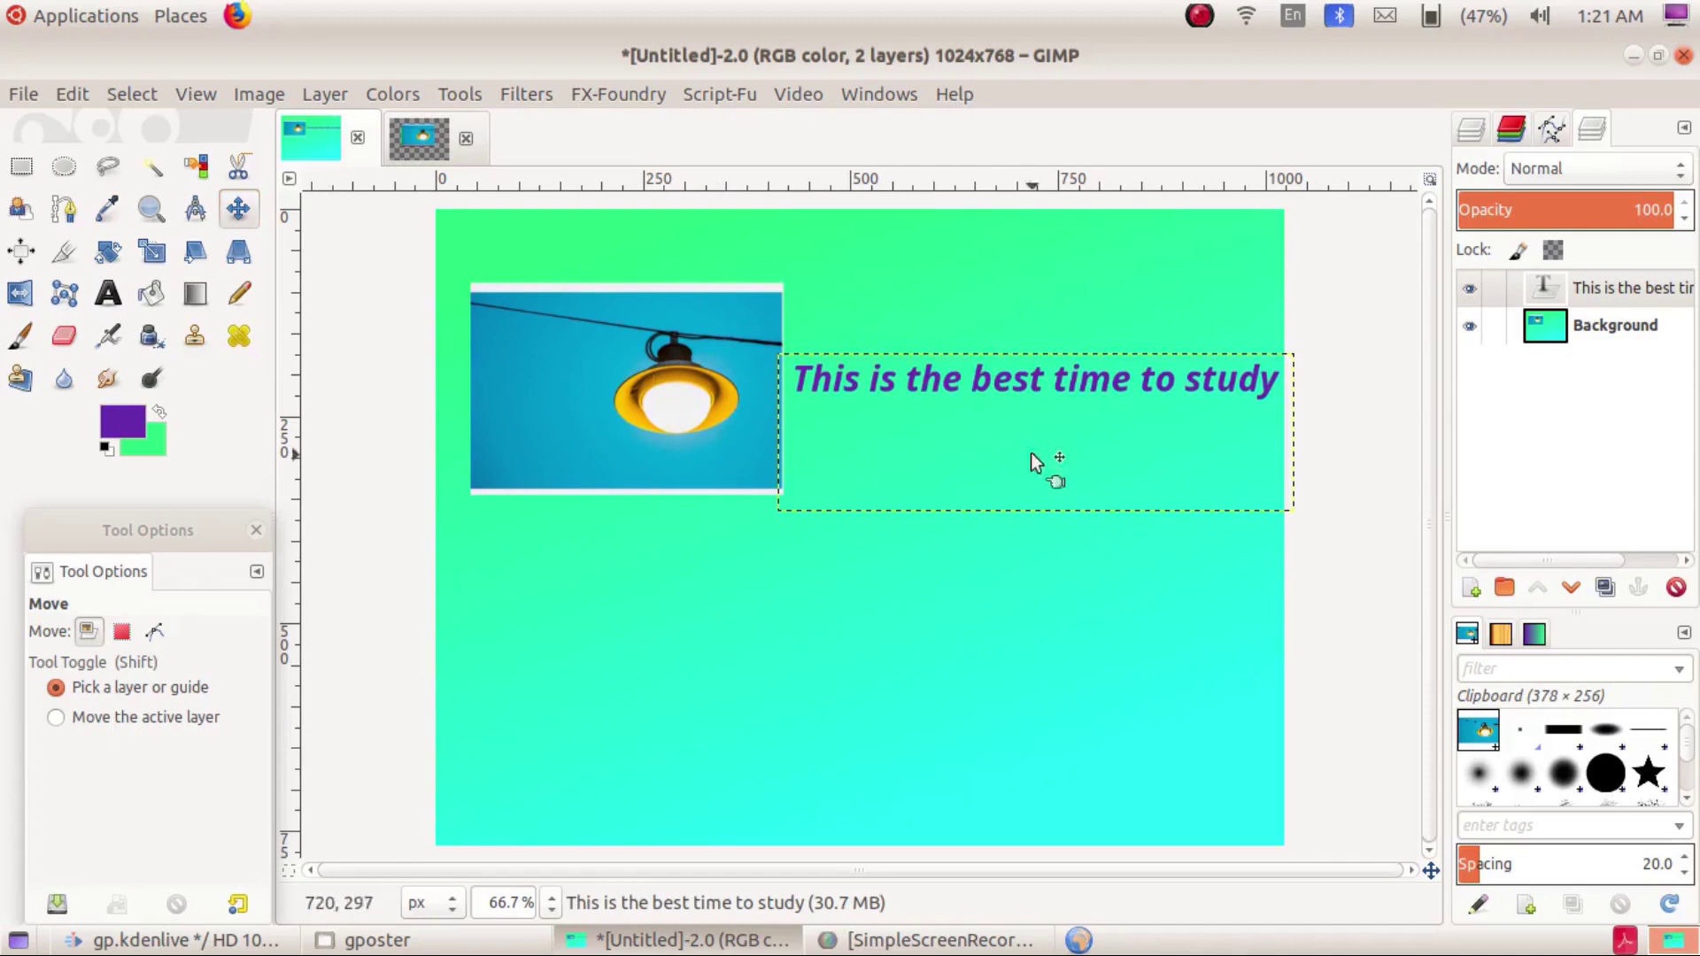
mouse_move(1018, 385)
left_mouse_down()
mouse_move(1116, 332)
mouse_move(1103, 290)
mouse_move(1112, 342)
mouse_move(1076, 501)
mouse_move(1006, 591)
mouse_move(806, 562)
mouse_move(888, 559)
mouse_move(942, 526)
mouse_move(1056, 304)
mouse_move(1114, 301)
left_mouse_up()
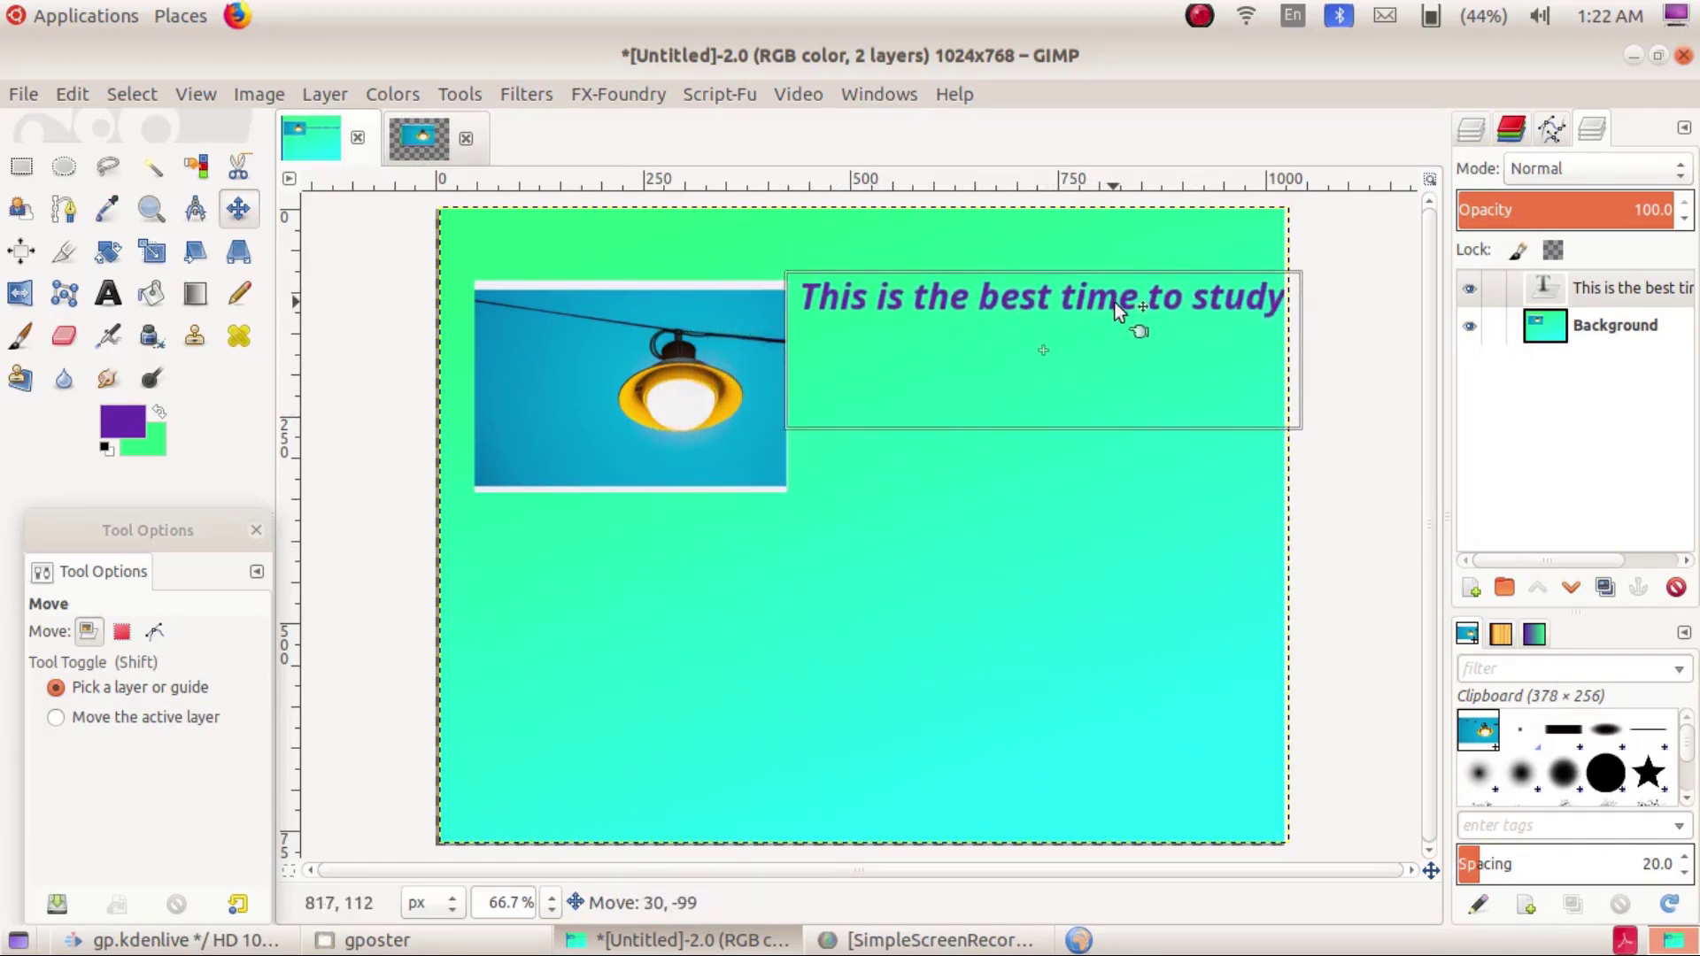
key("ctrl+z")
left_click_drag(905, 538, 902, 539)
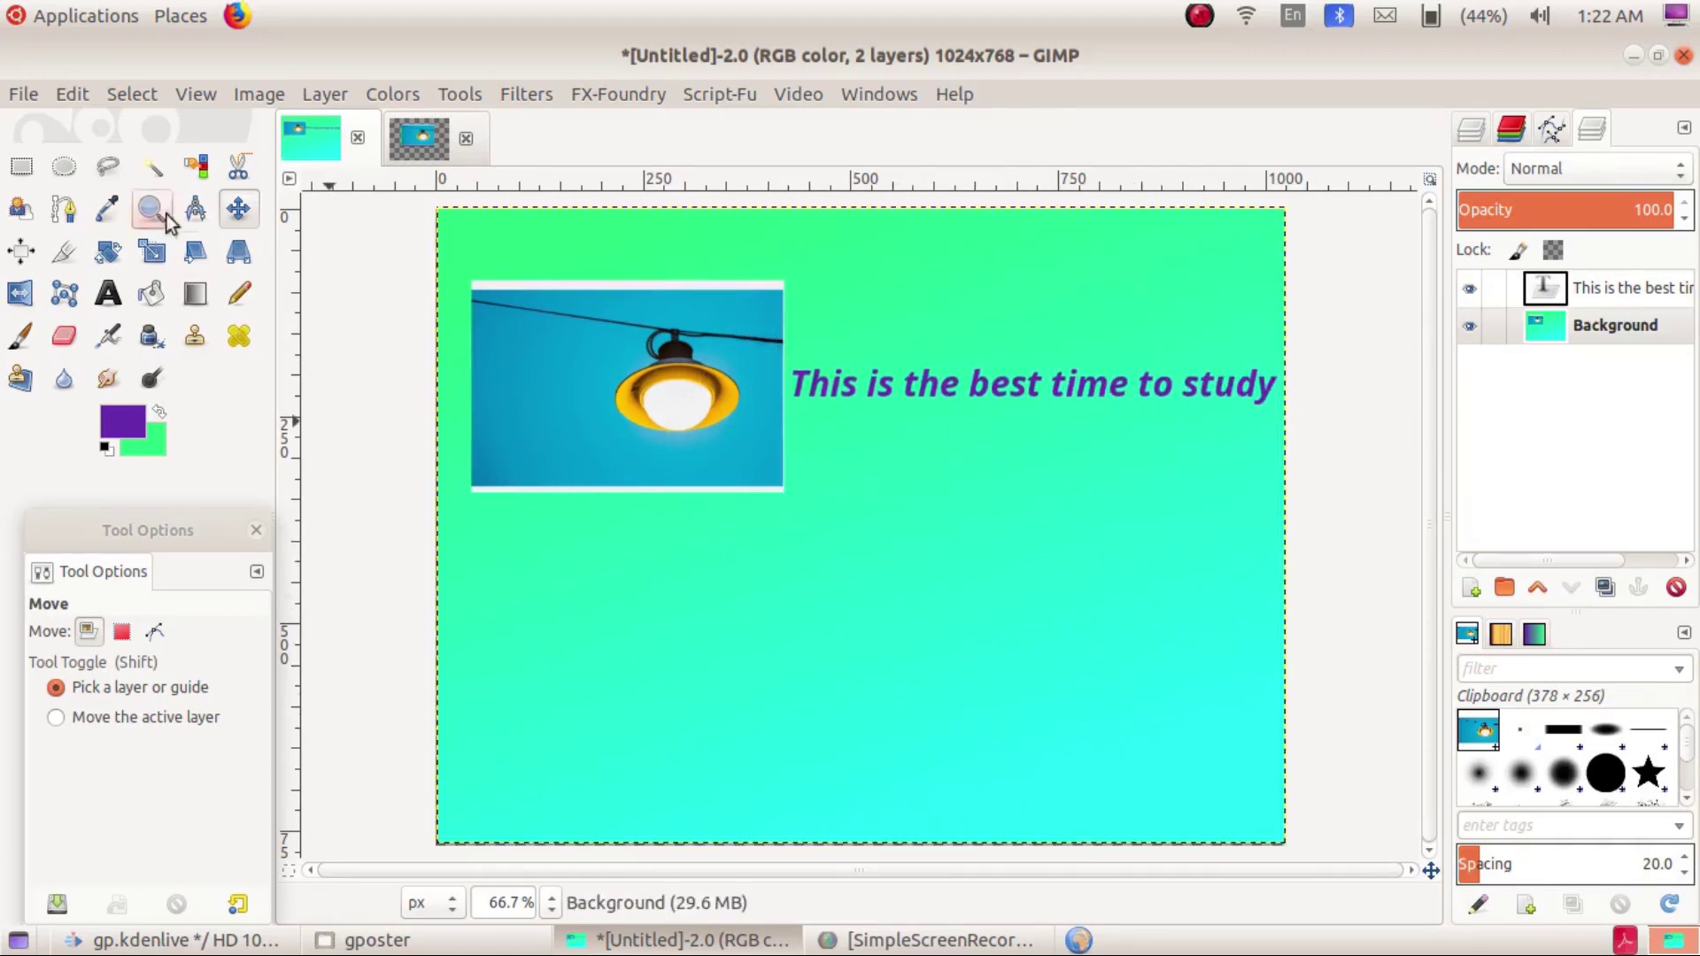
Switch briefly to the Gray Geometric image and back to the untitled poster
left_click(24, 94)
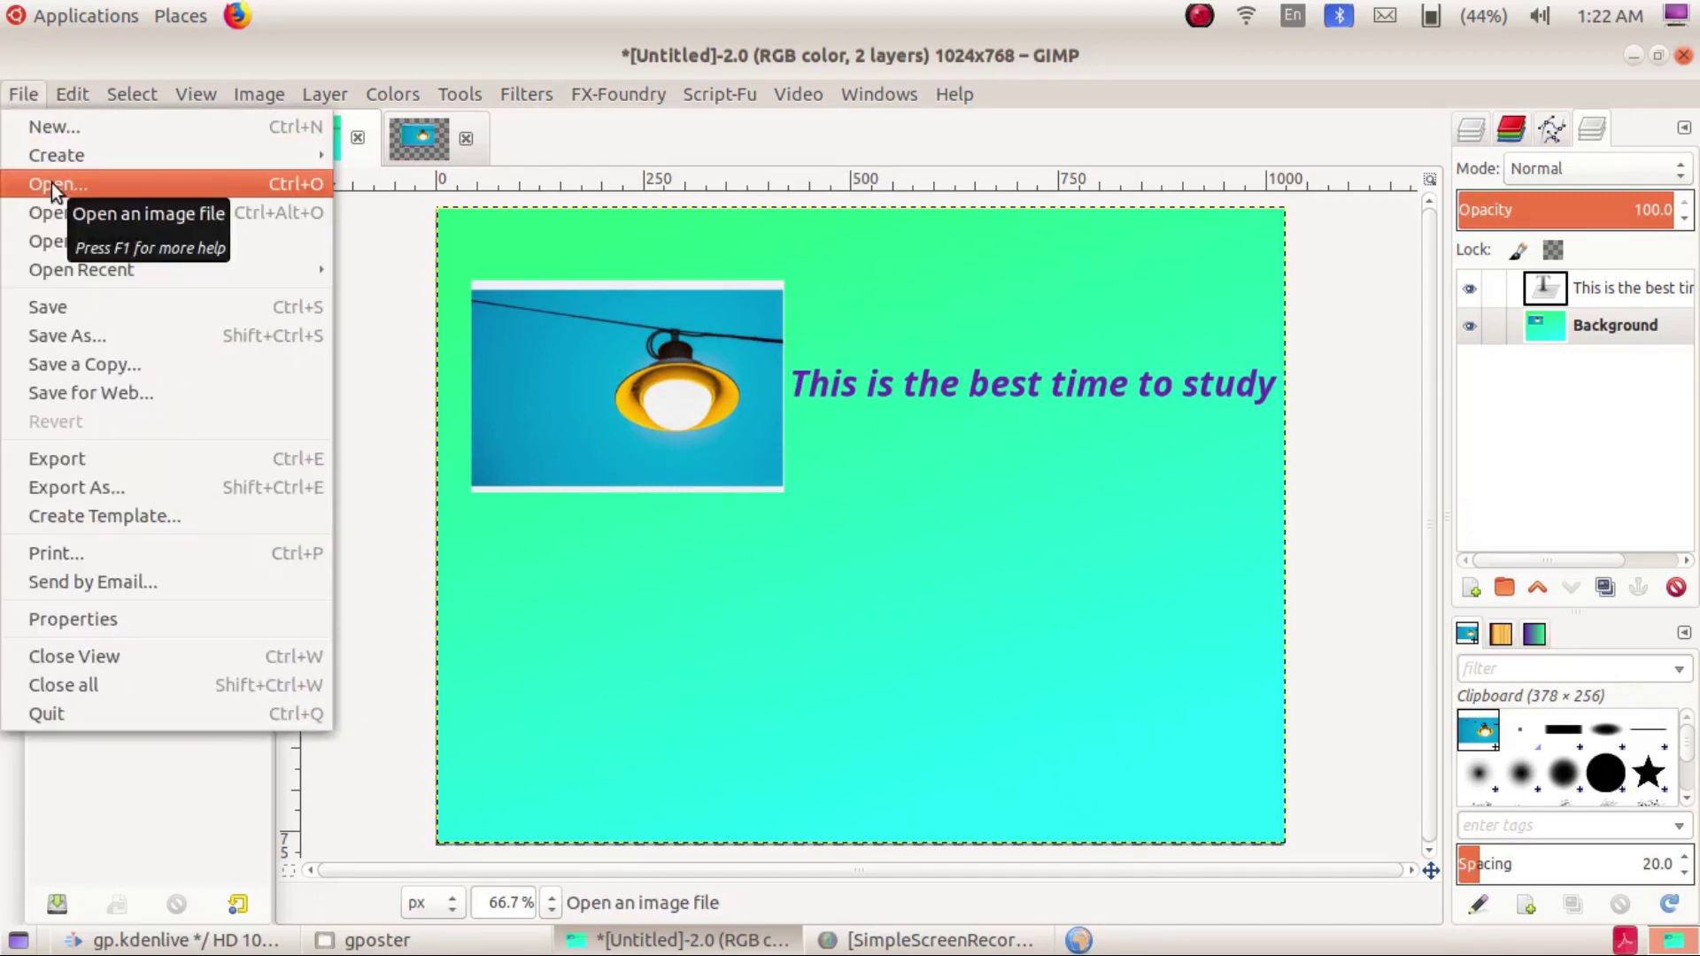
left_click(438, 51)
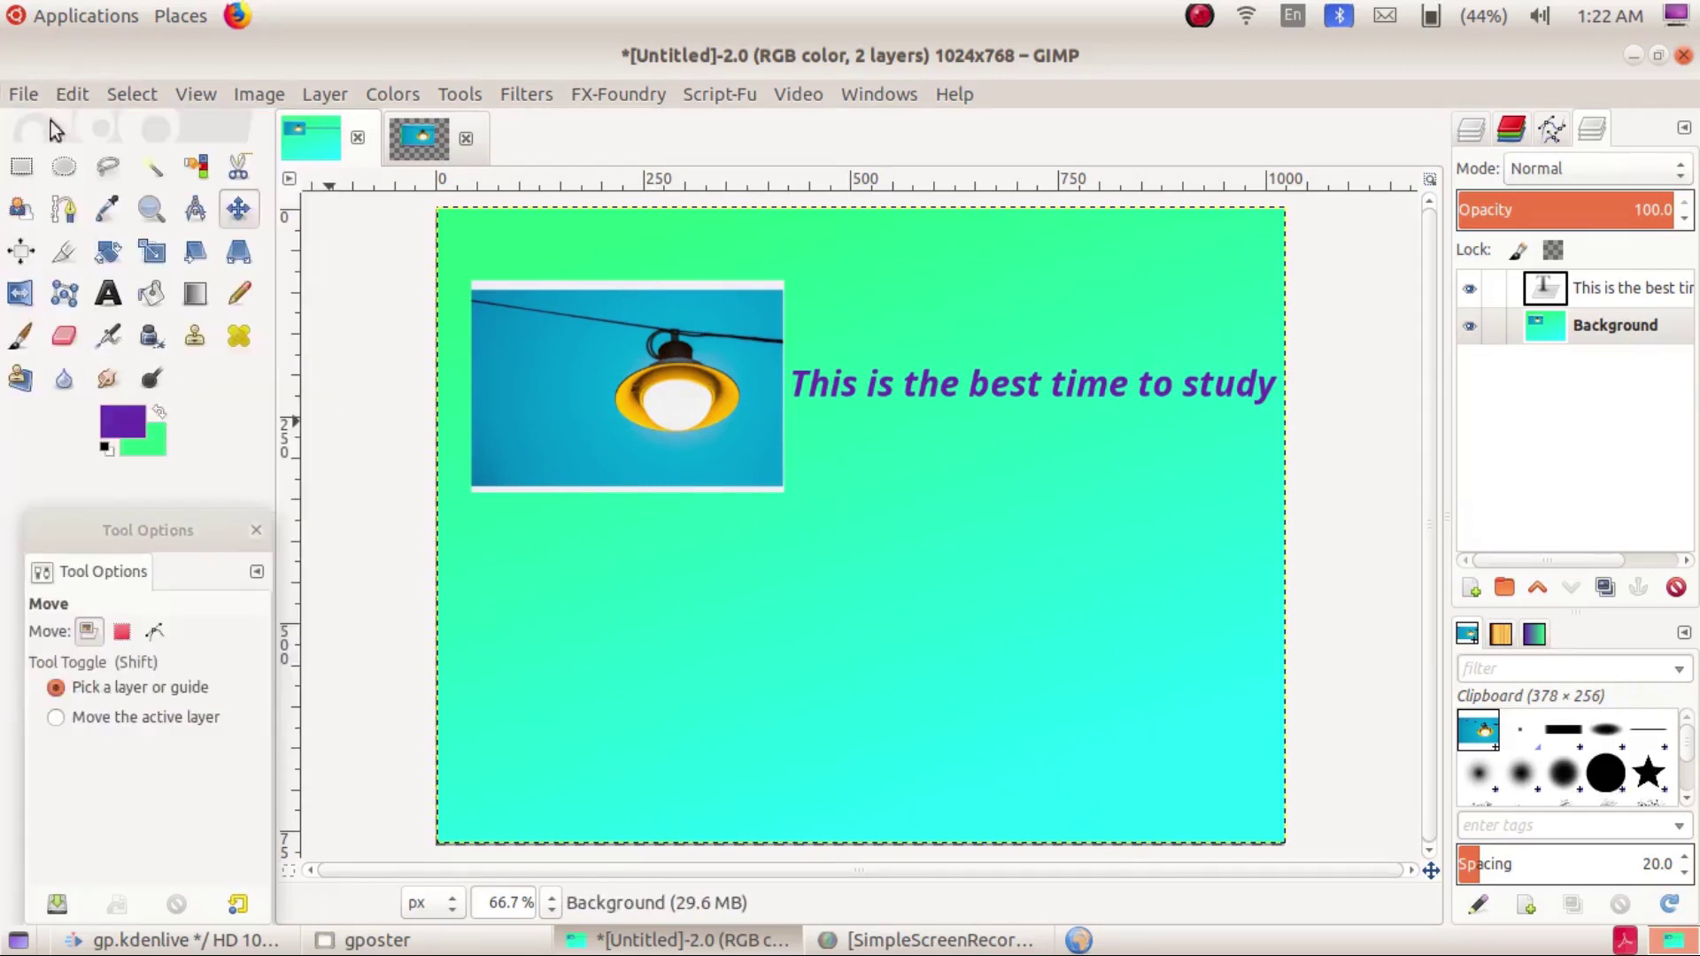
left_click(435, 147)
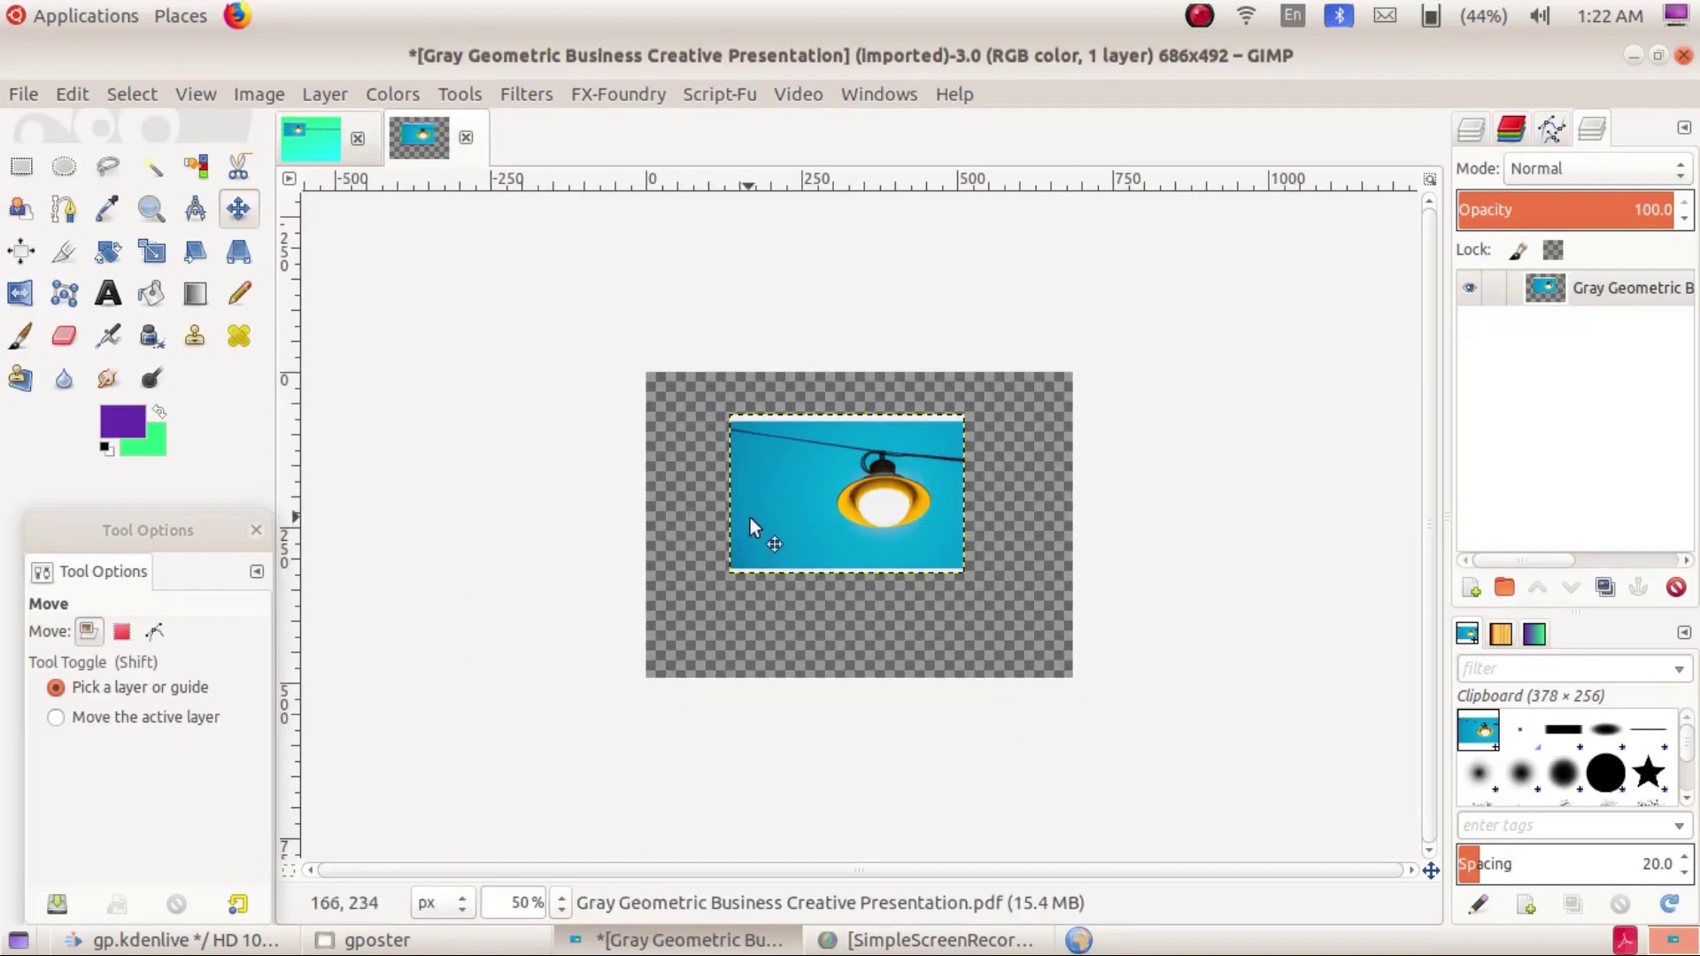
left_click(315, 142)
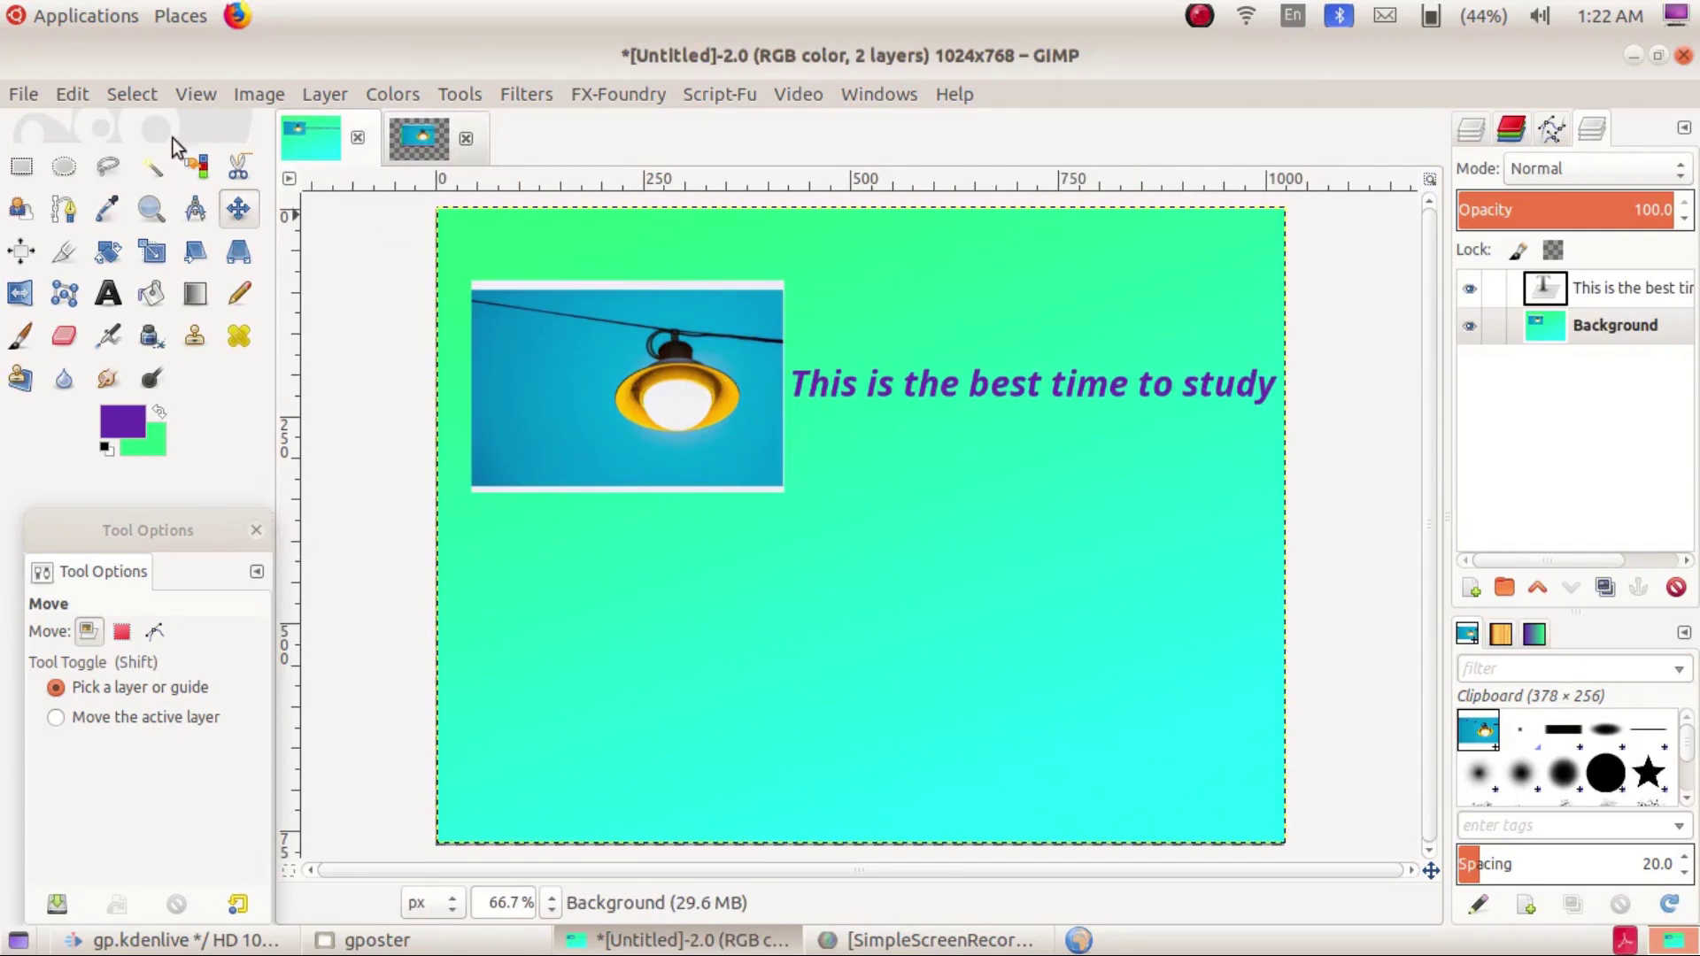
Open images.jpeg as a new layer in the poster
left_click(13, 96)
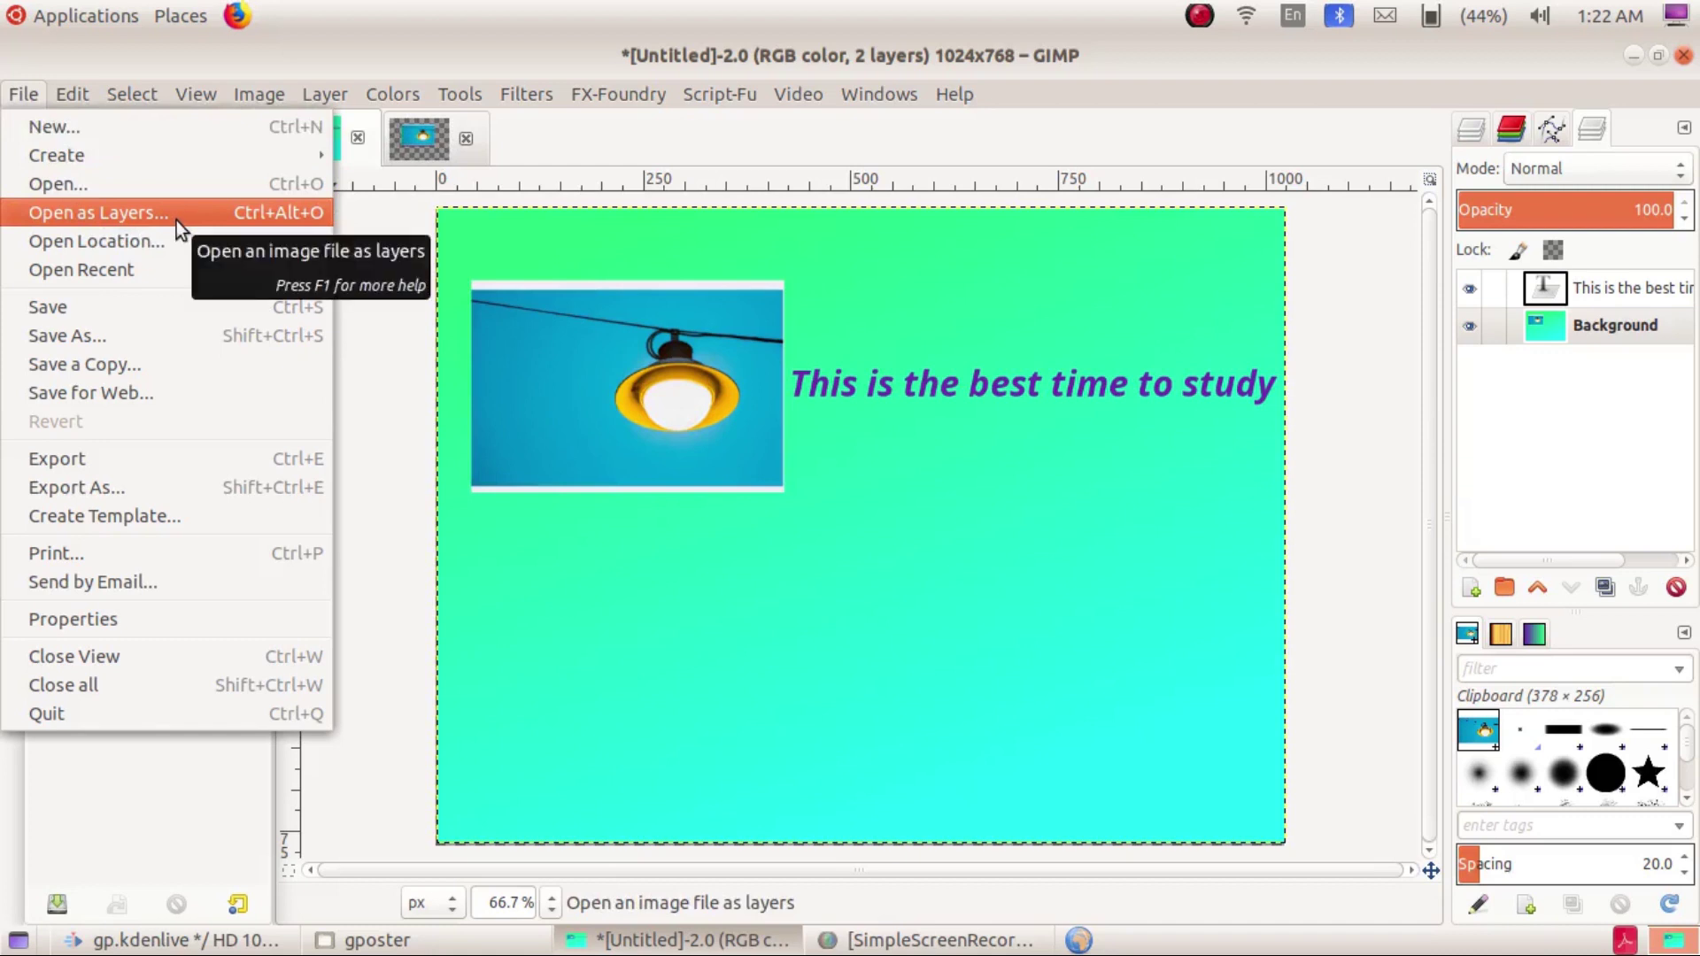
left_click(130, 205)
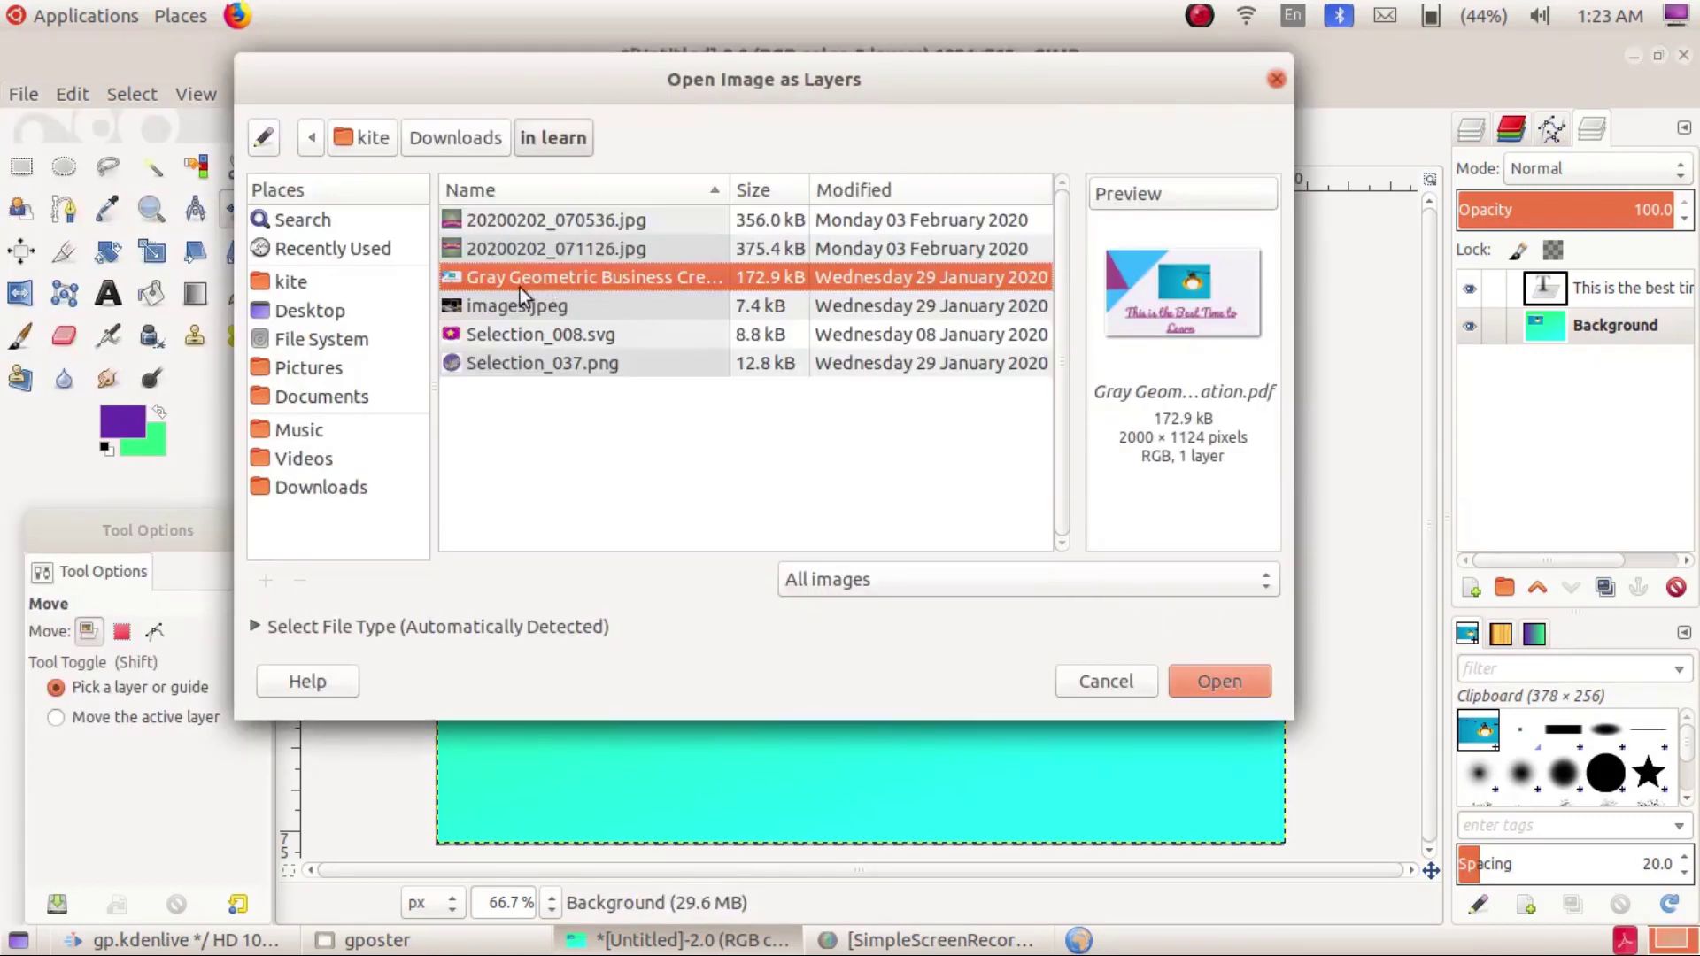
left_click(494, 306)
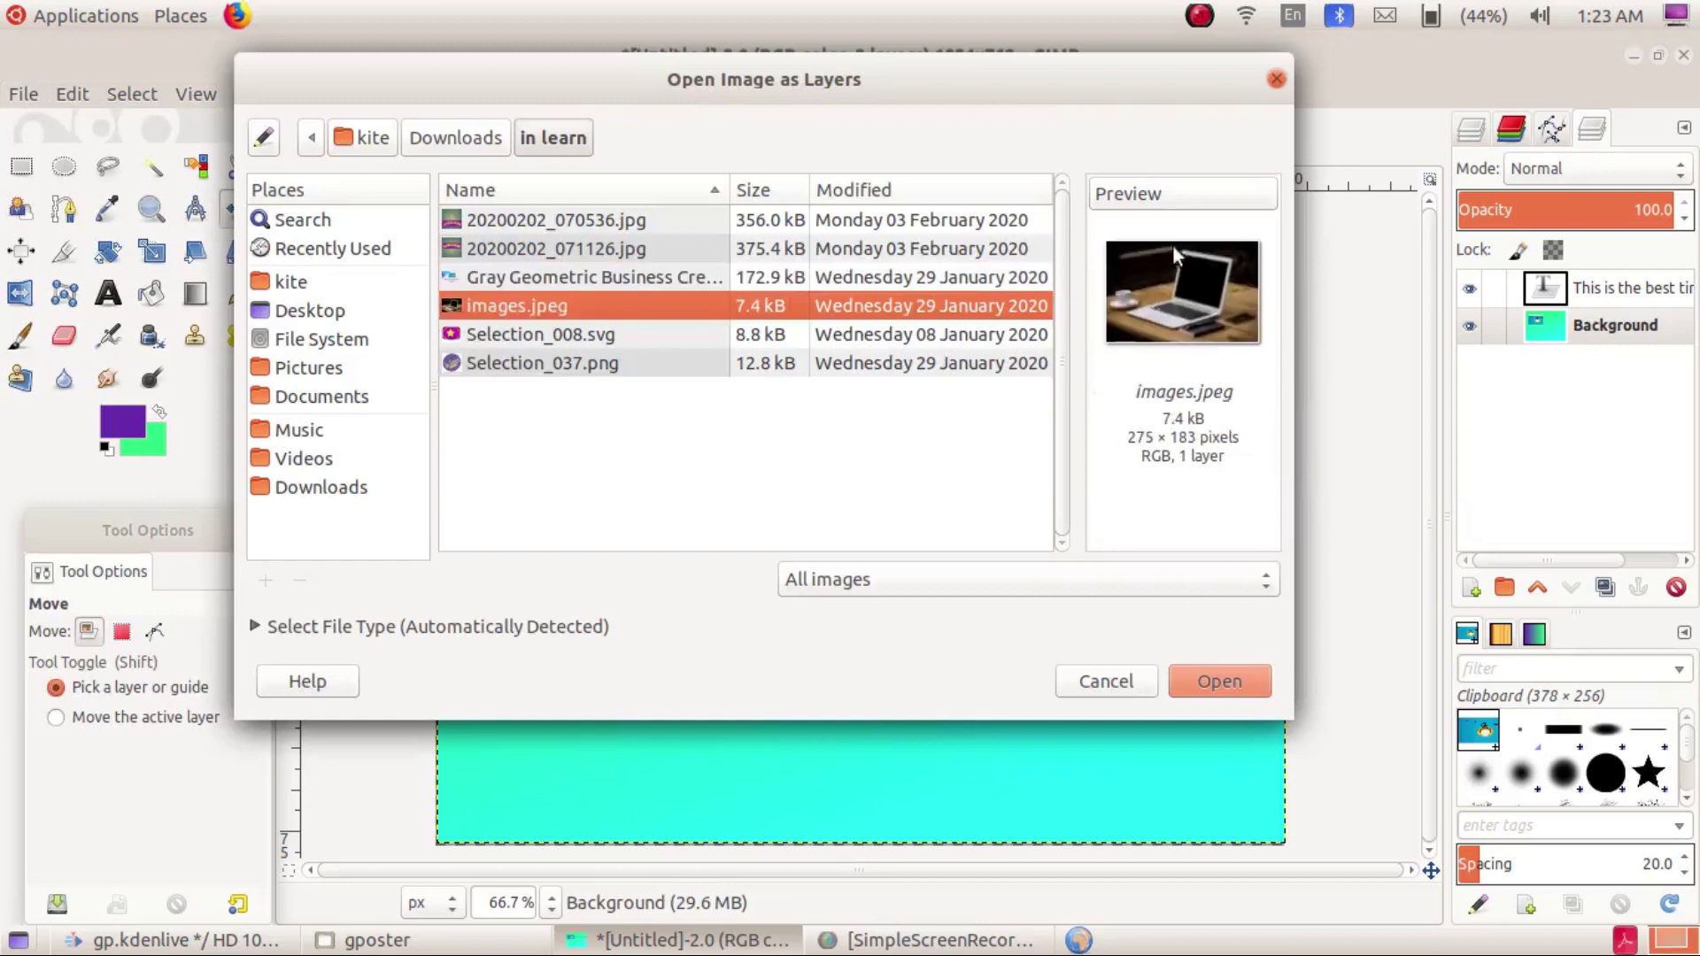
left_click(1222, 684)
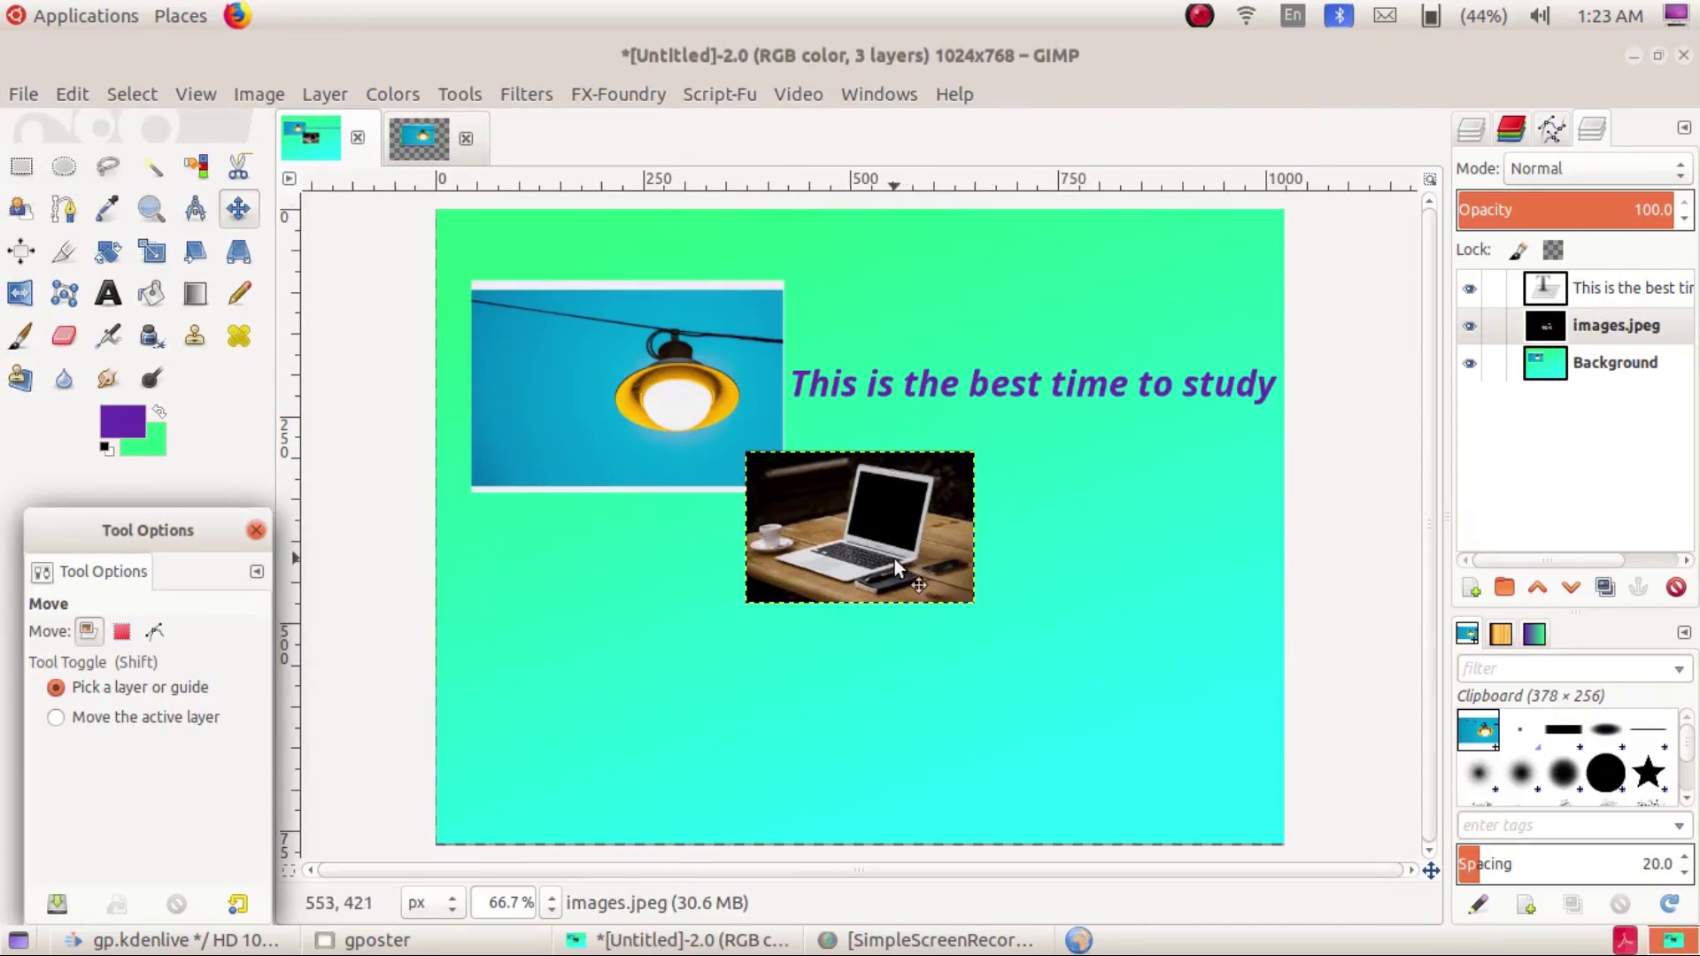
Drag the laptop photo up and left below the caption, nudging it further left with Shift+Left
left_click(837, 485)
mouse_move(859, 513)
left_mouse_down()
mouse_move(1016, 627)
mouse_move(1154, 459)
left_mouse_up()
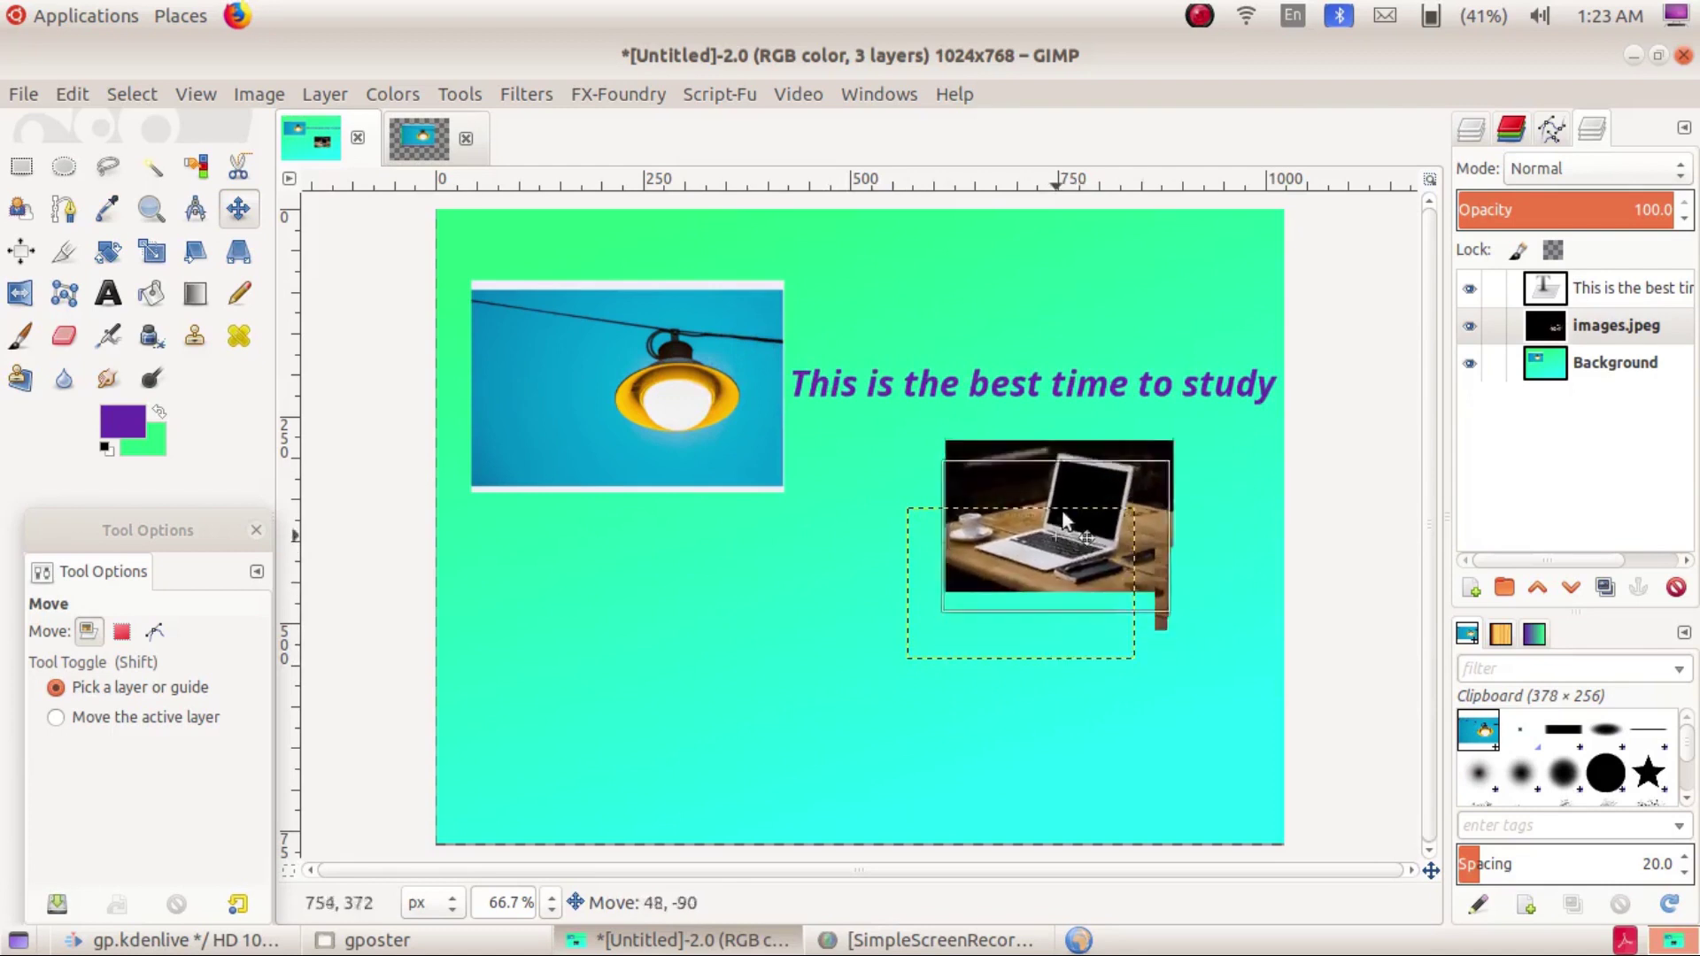
left_click_drag(1155, 458, 872, 583)
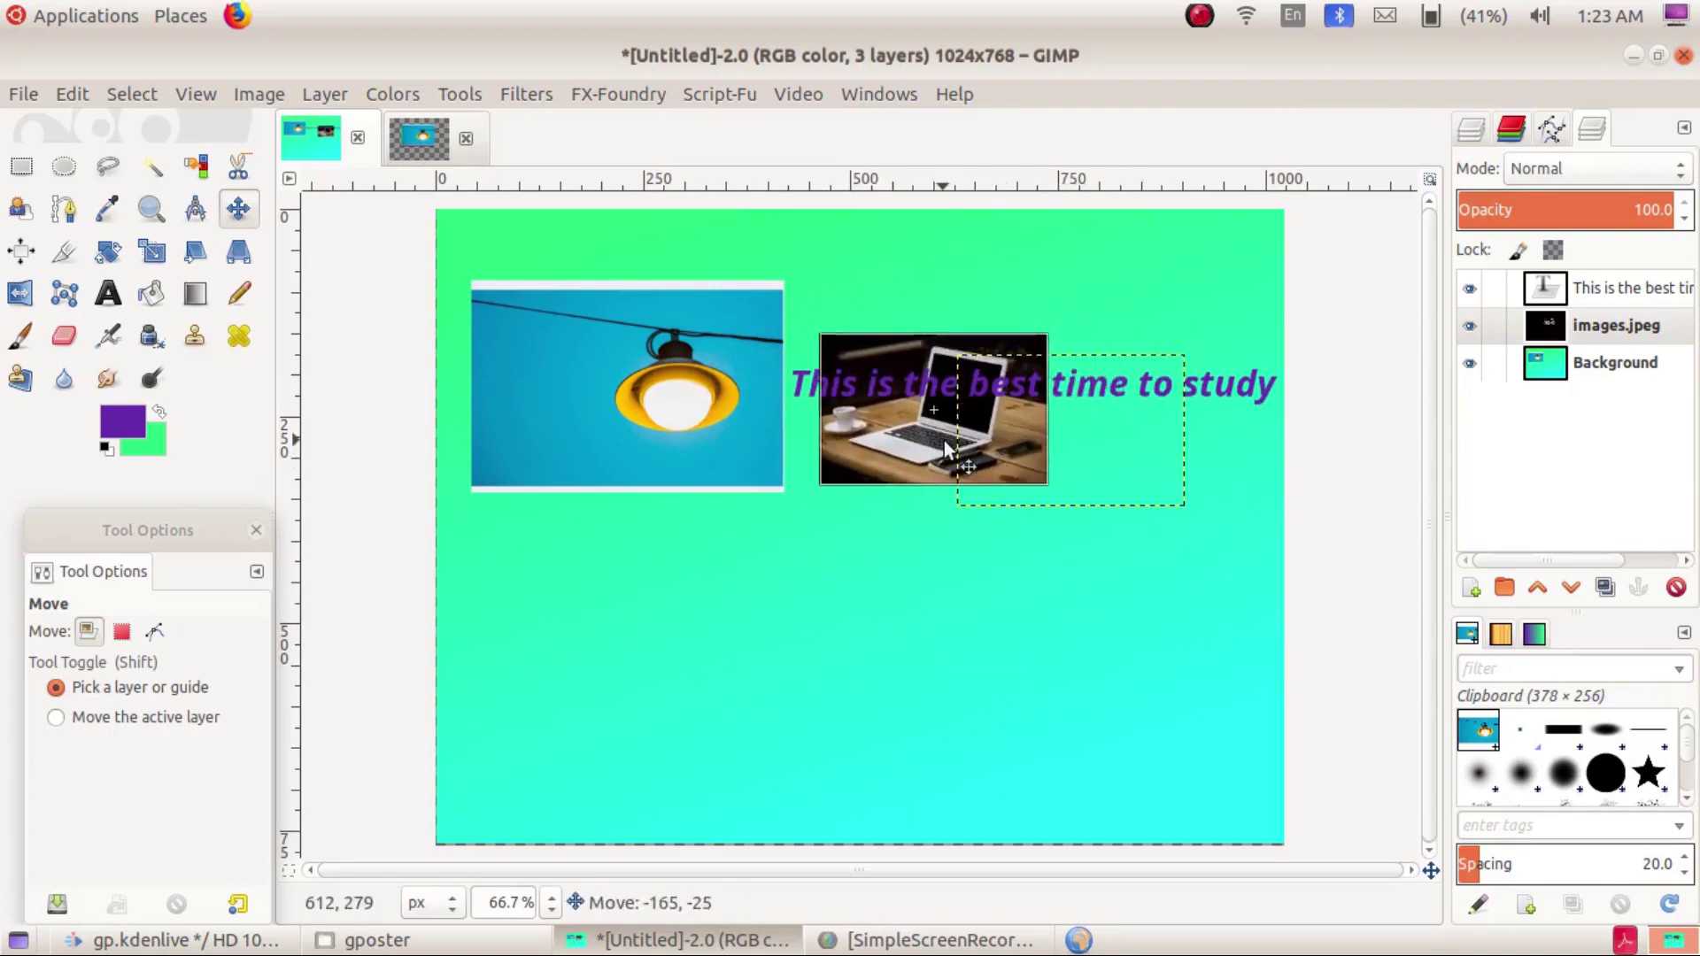
left_click(20, 96)
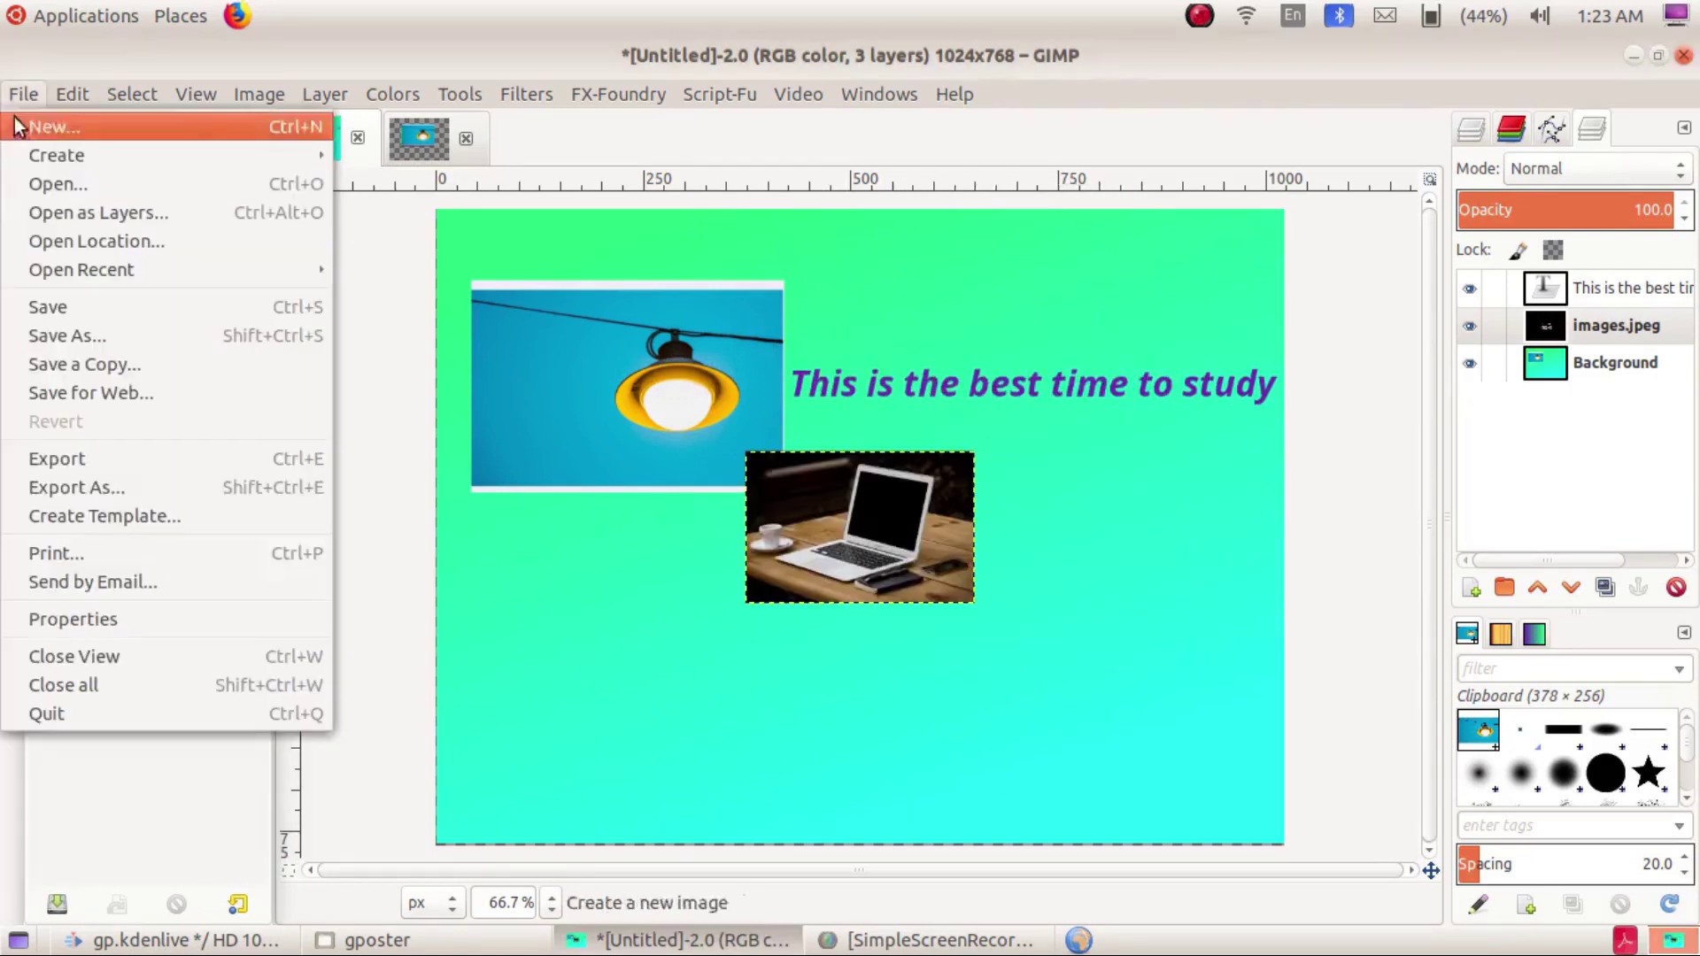
left_click(416, 137)
left_click(406, 137)
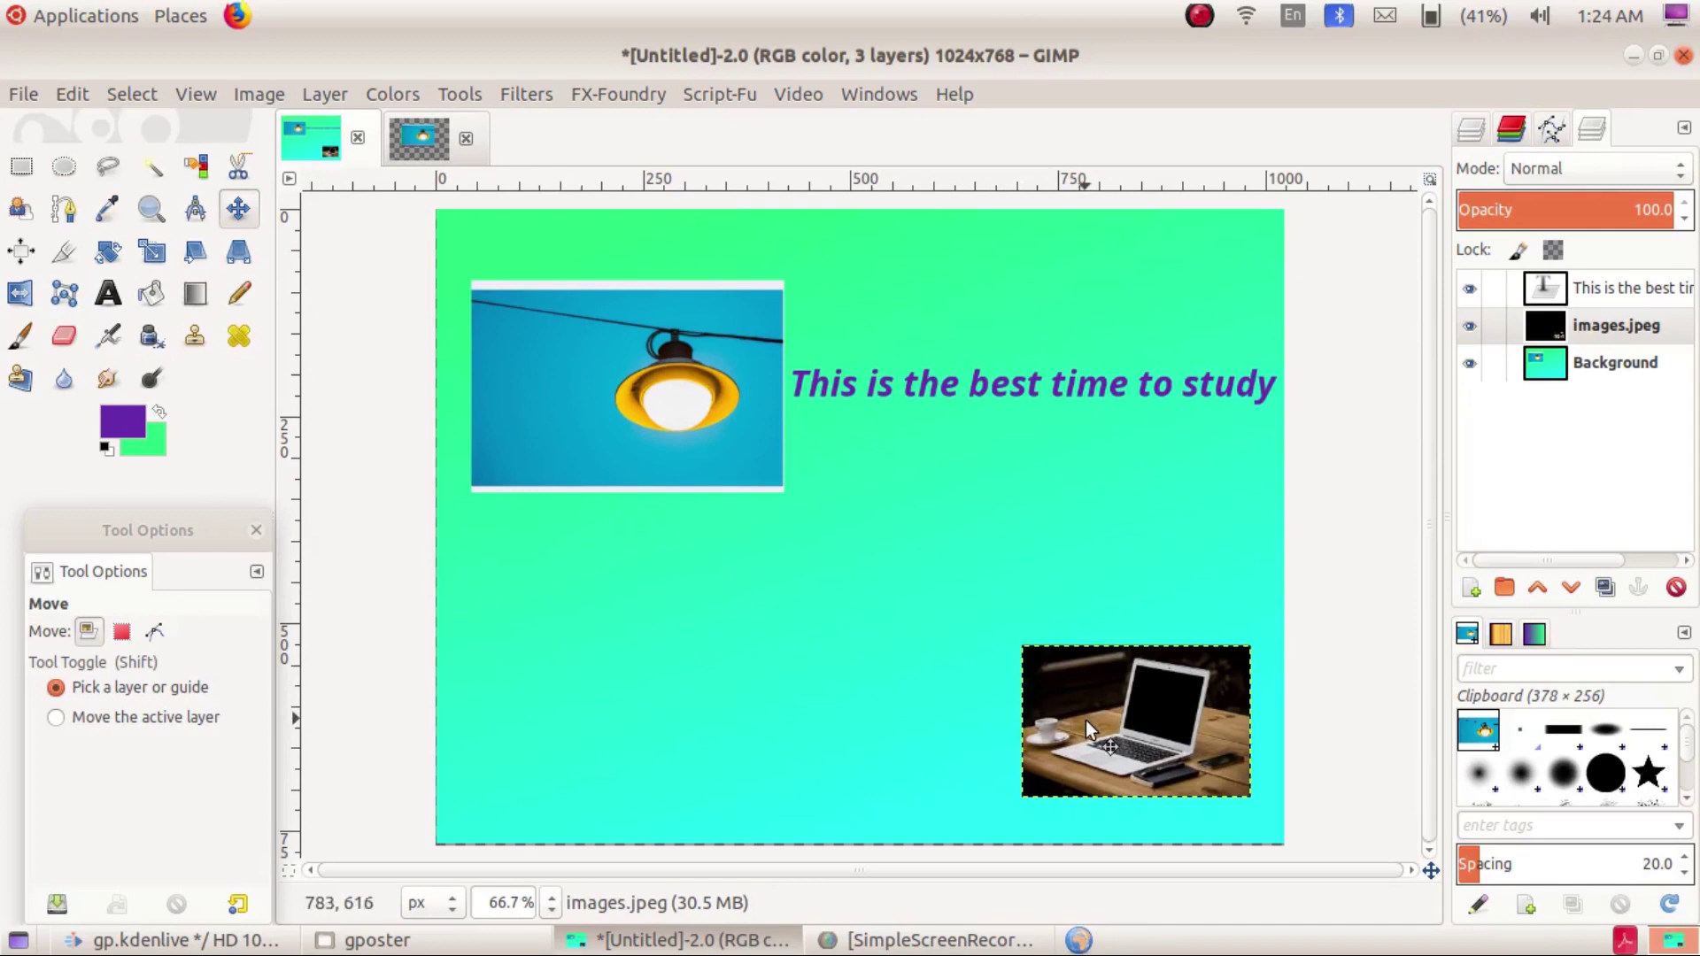
left_click(21, 95)
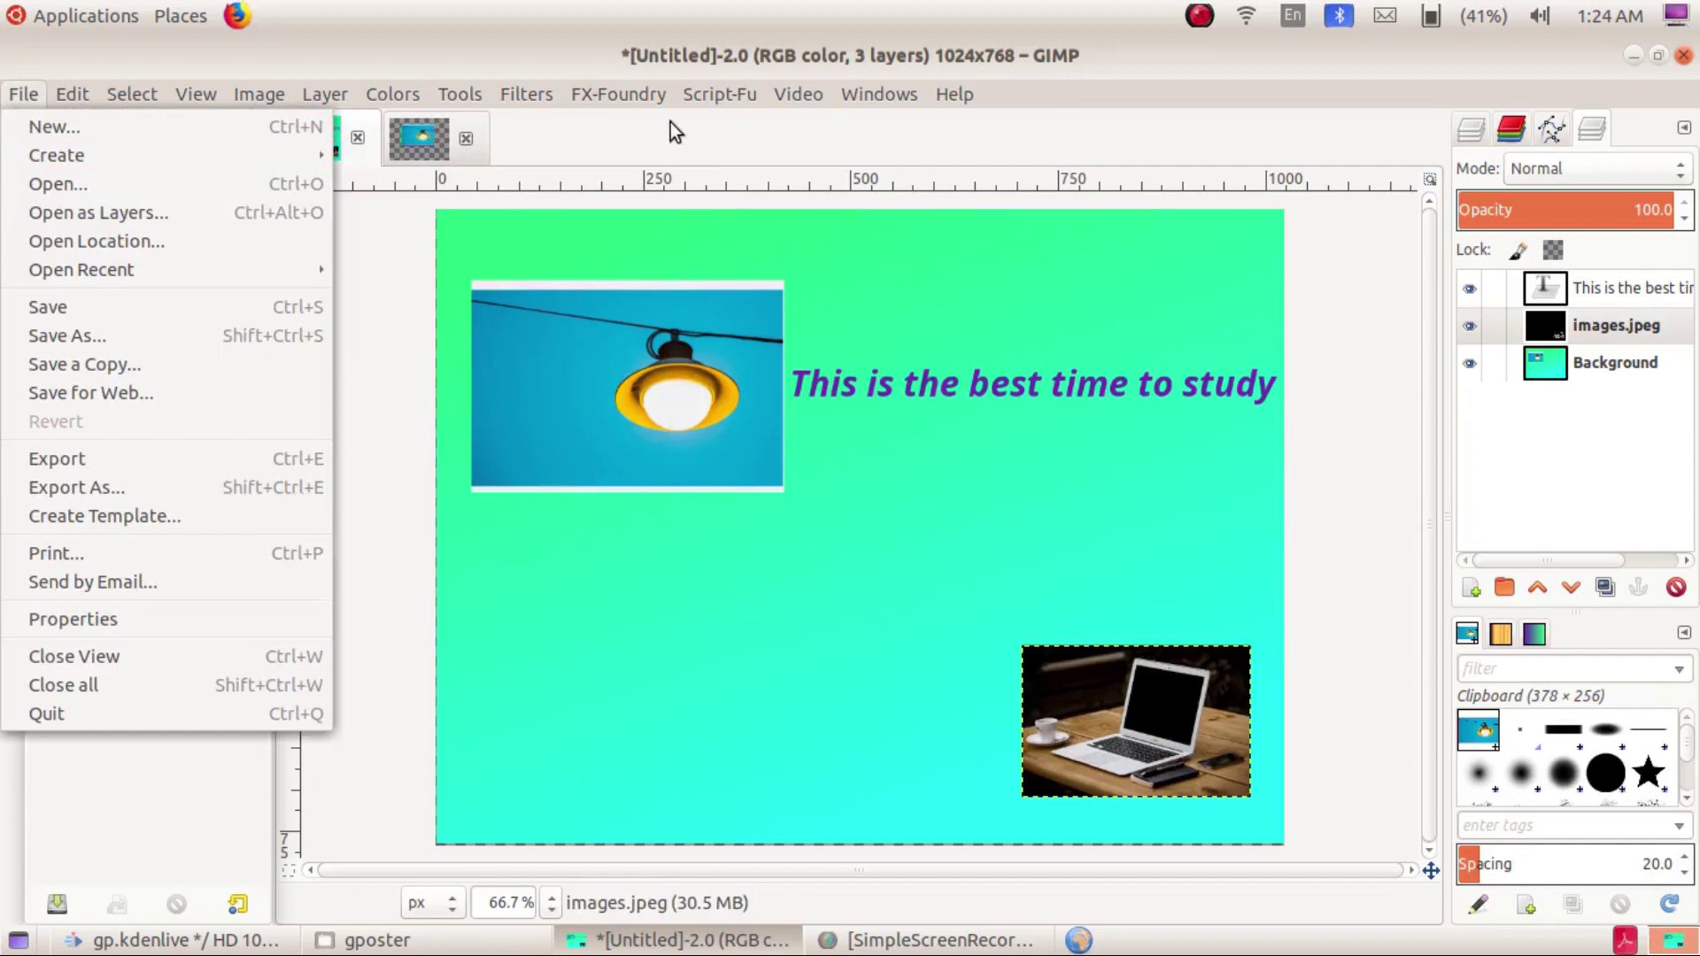
left_click(735, 189)
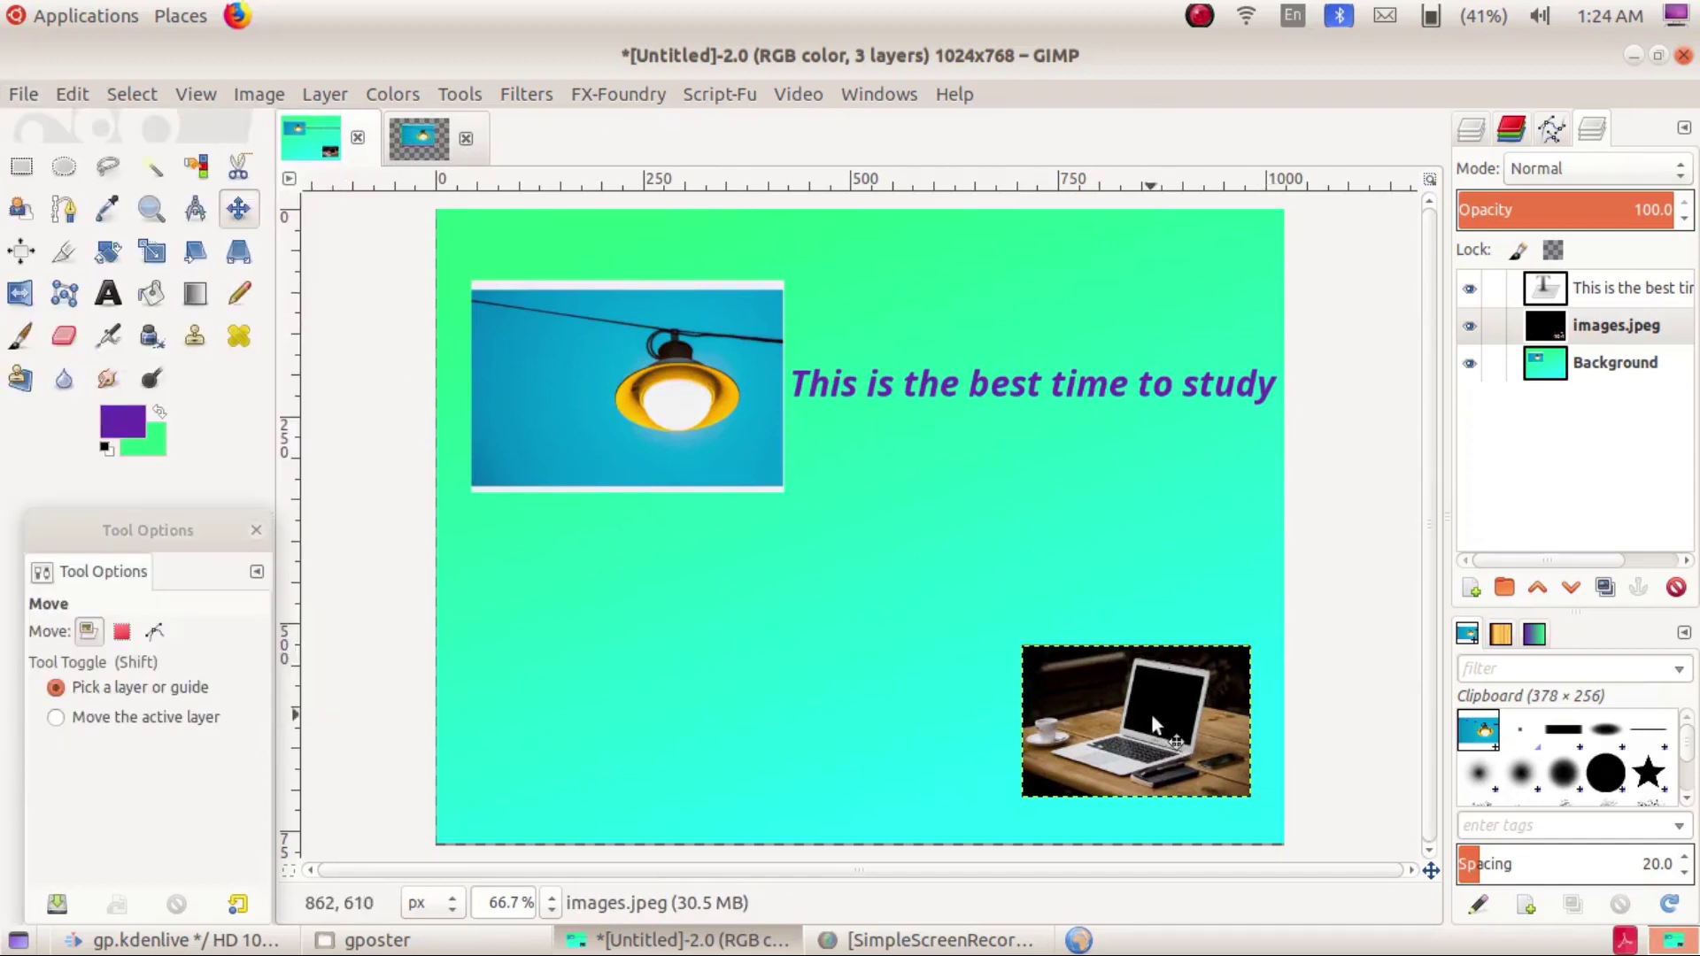
left_click_drag(1103, 735, 1058, 660)
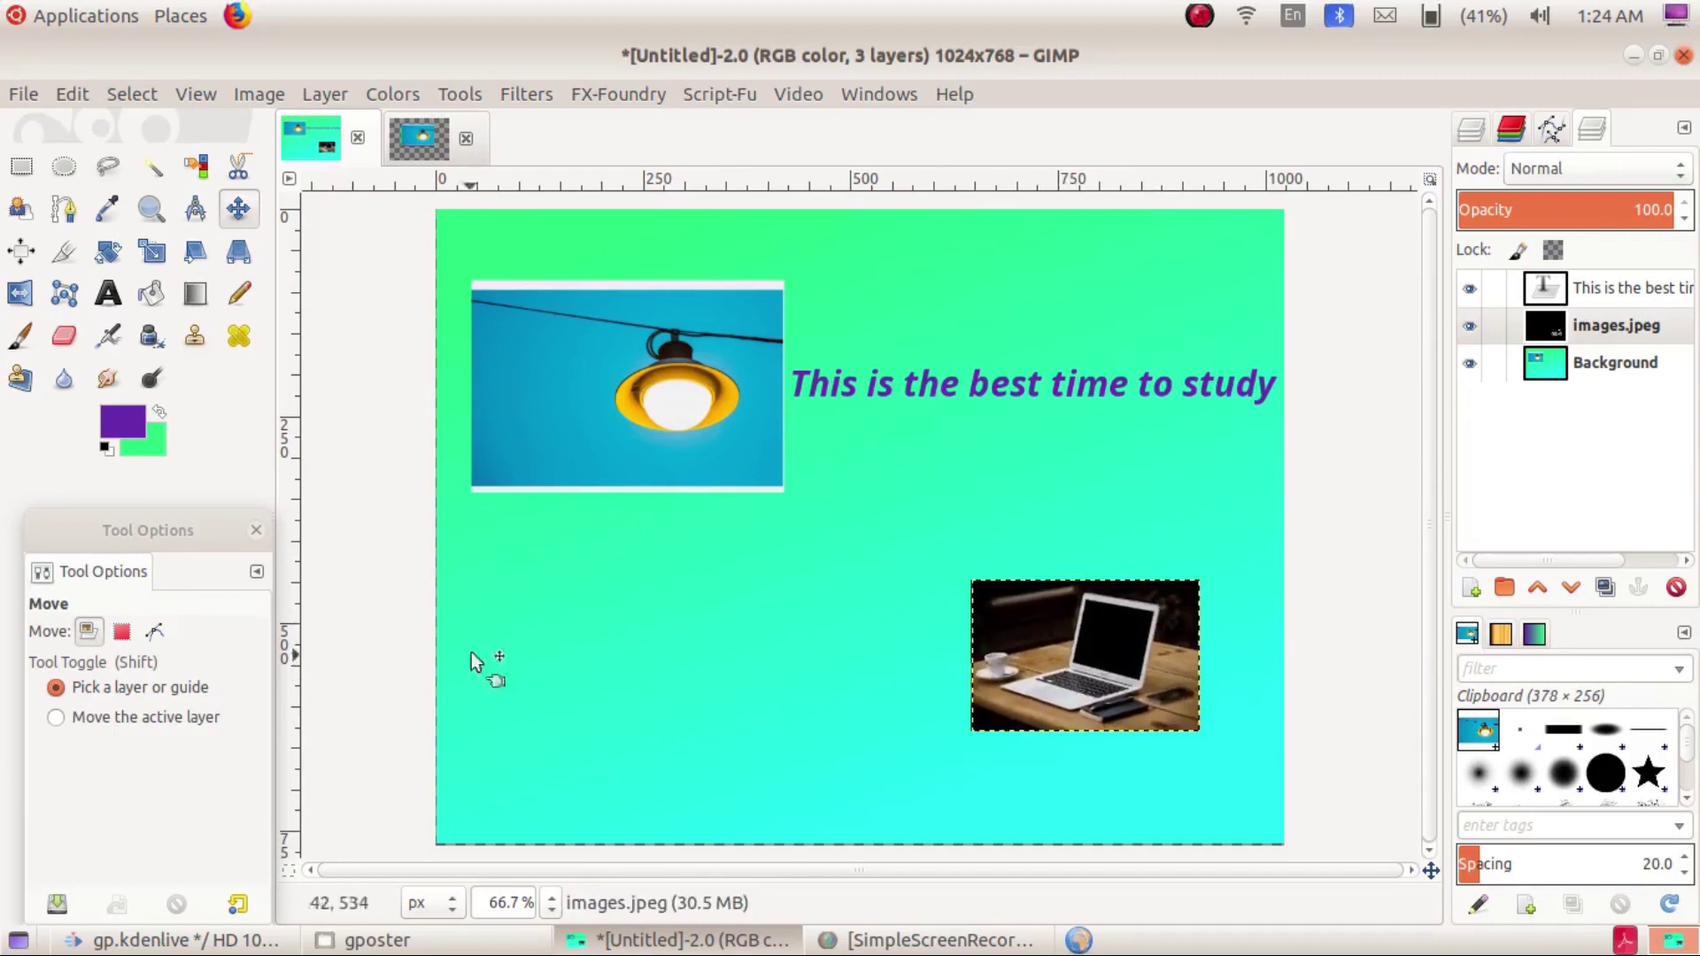
key("shift+Left")
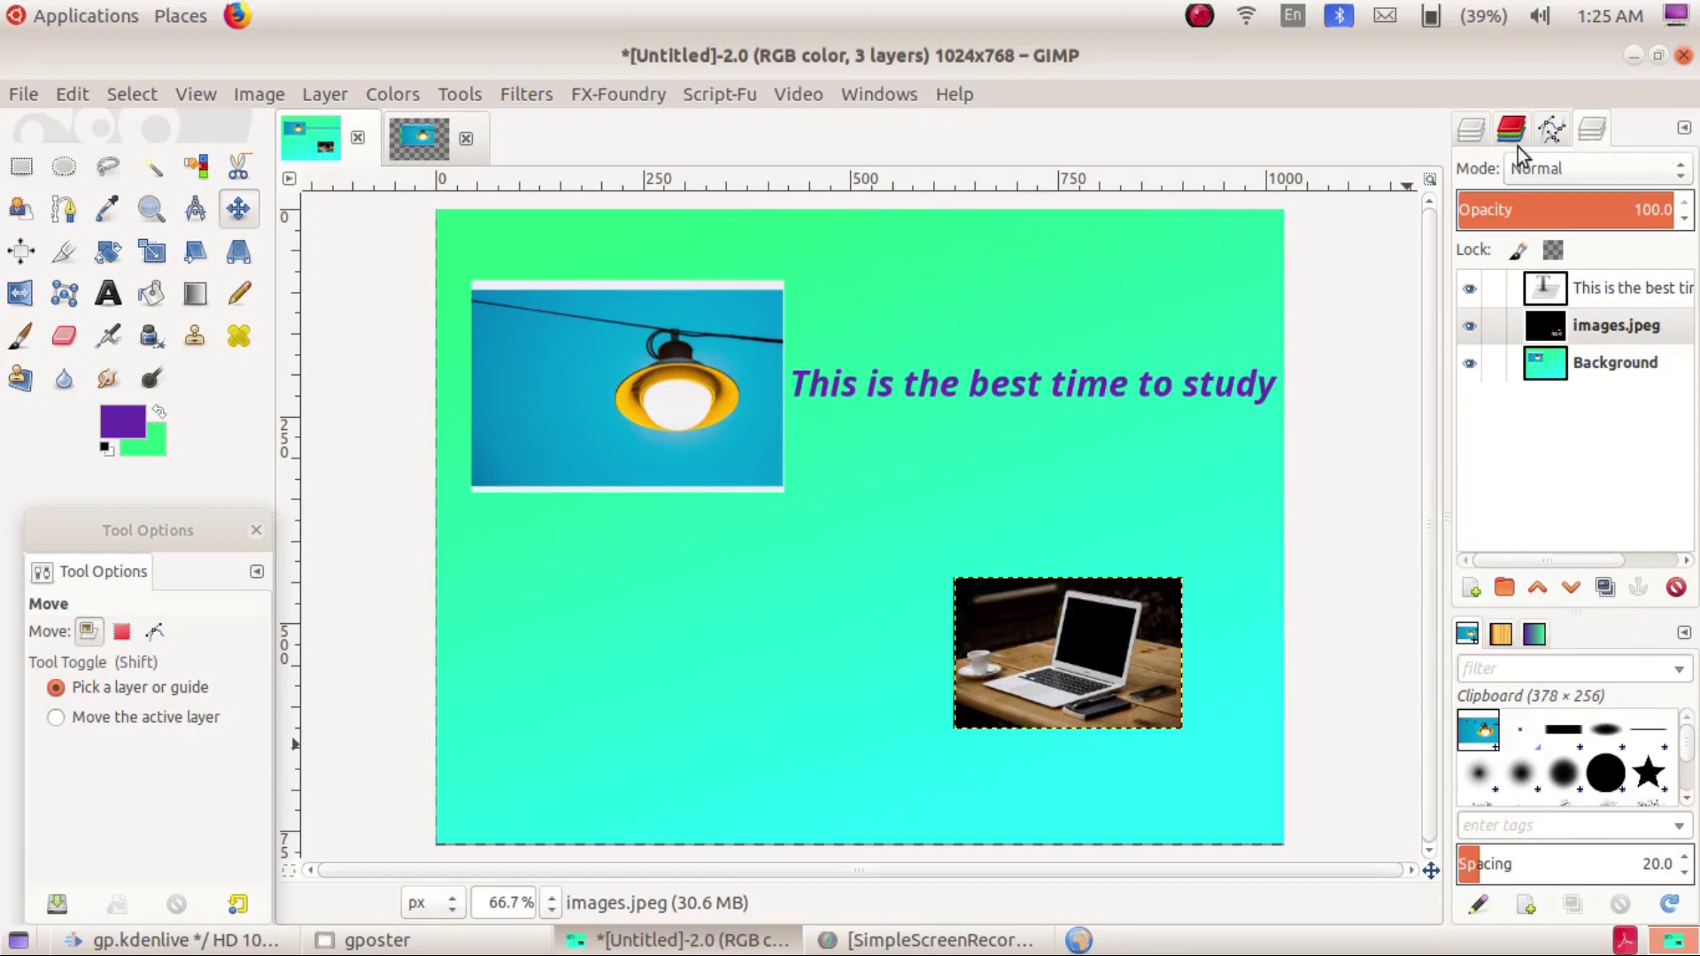
Detach the Brushes list from the dock into its own window
left_click(1686, 128)
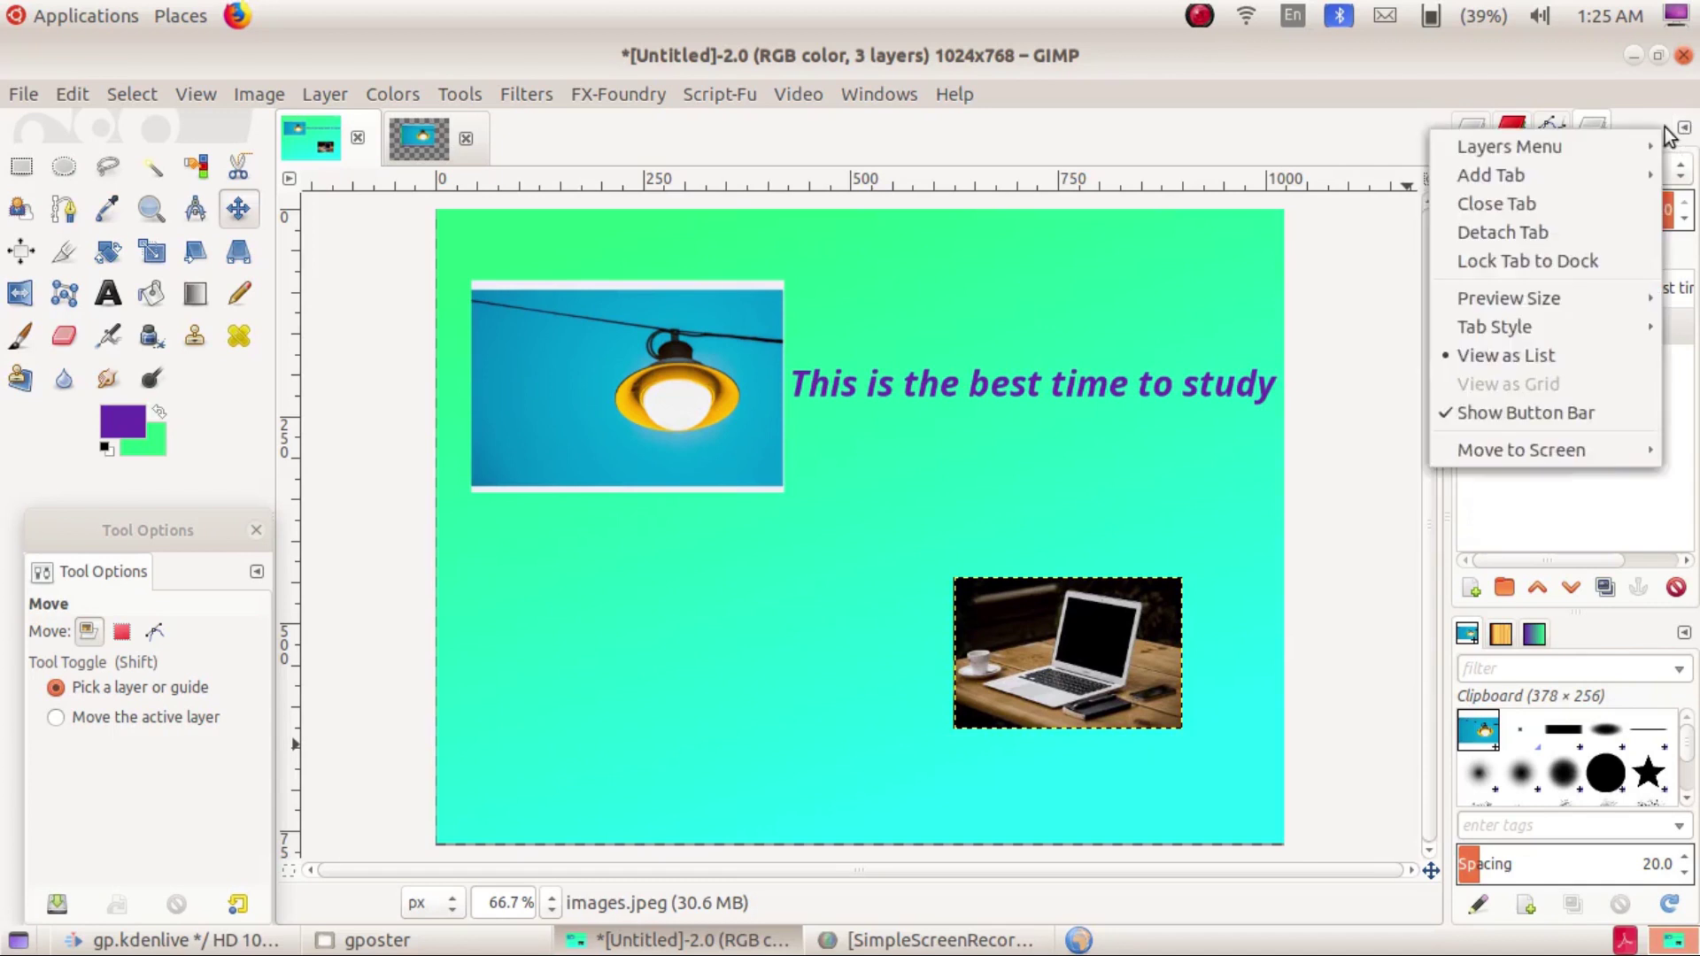
left_click(1499, 232)
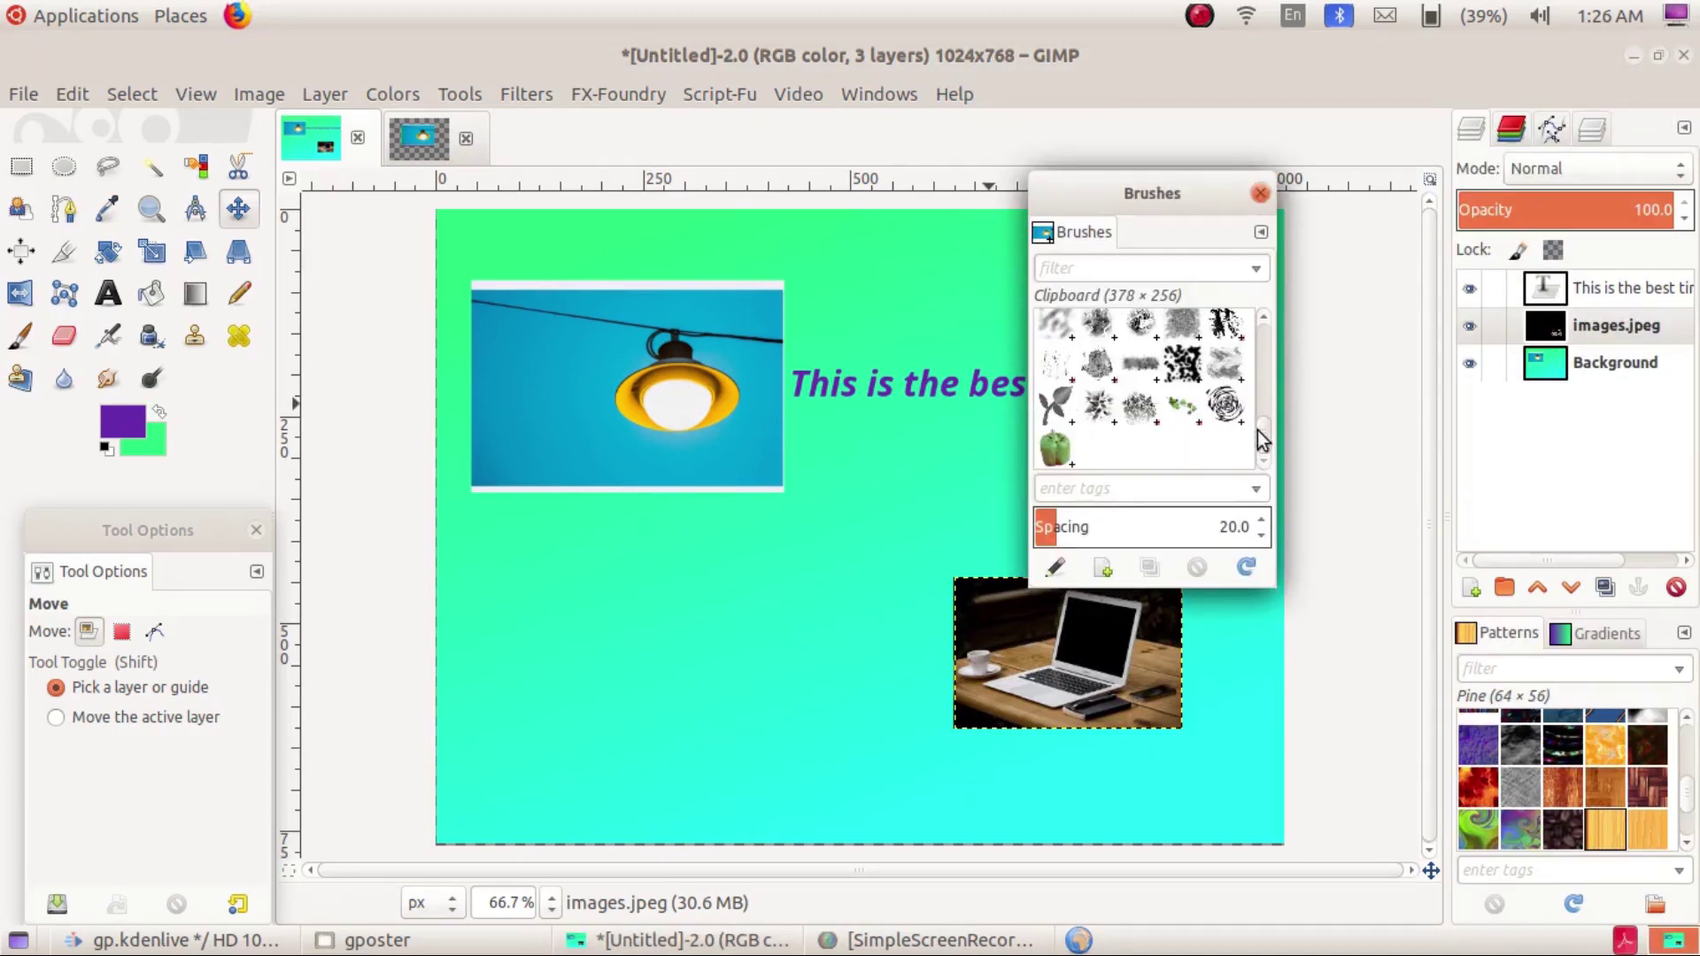
left_click_drag(1262, 441, 1261, 413)
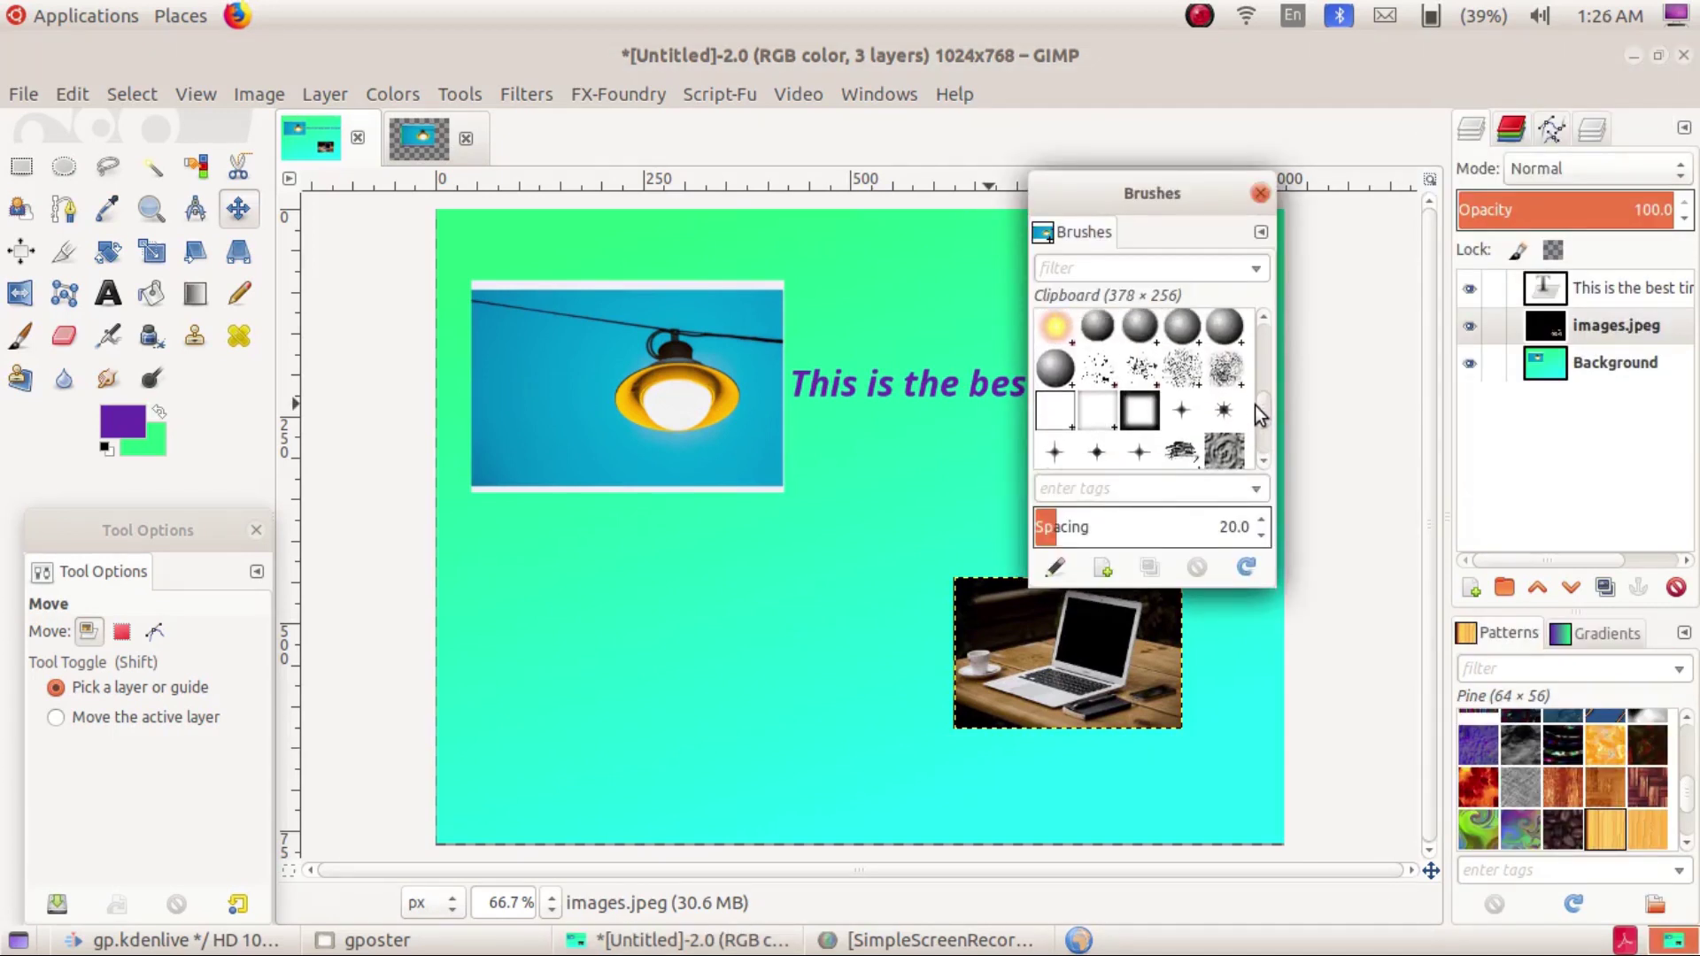
scroll(1261, 413, "up", 1)
scroll(1261, 413, "up", 5)
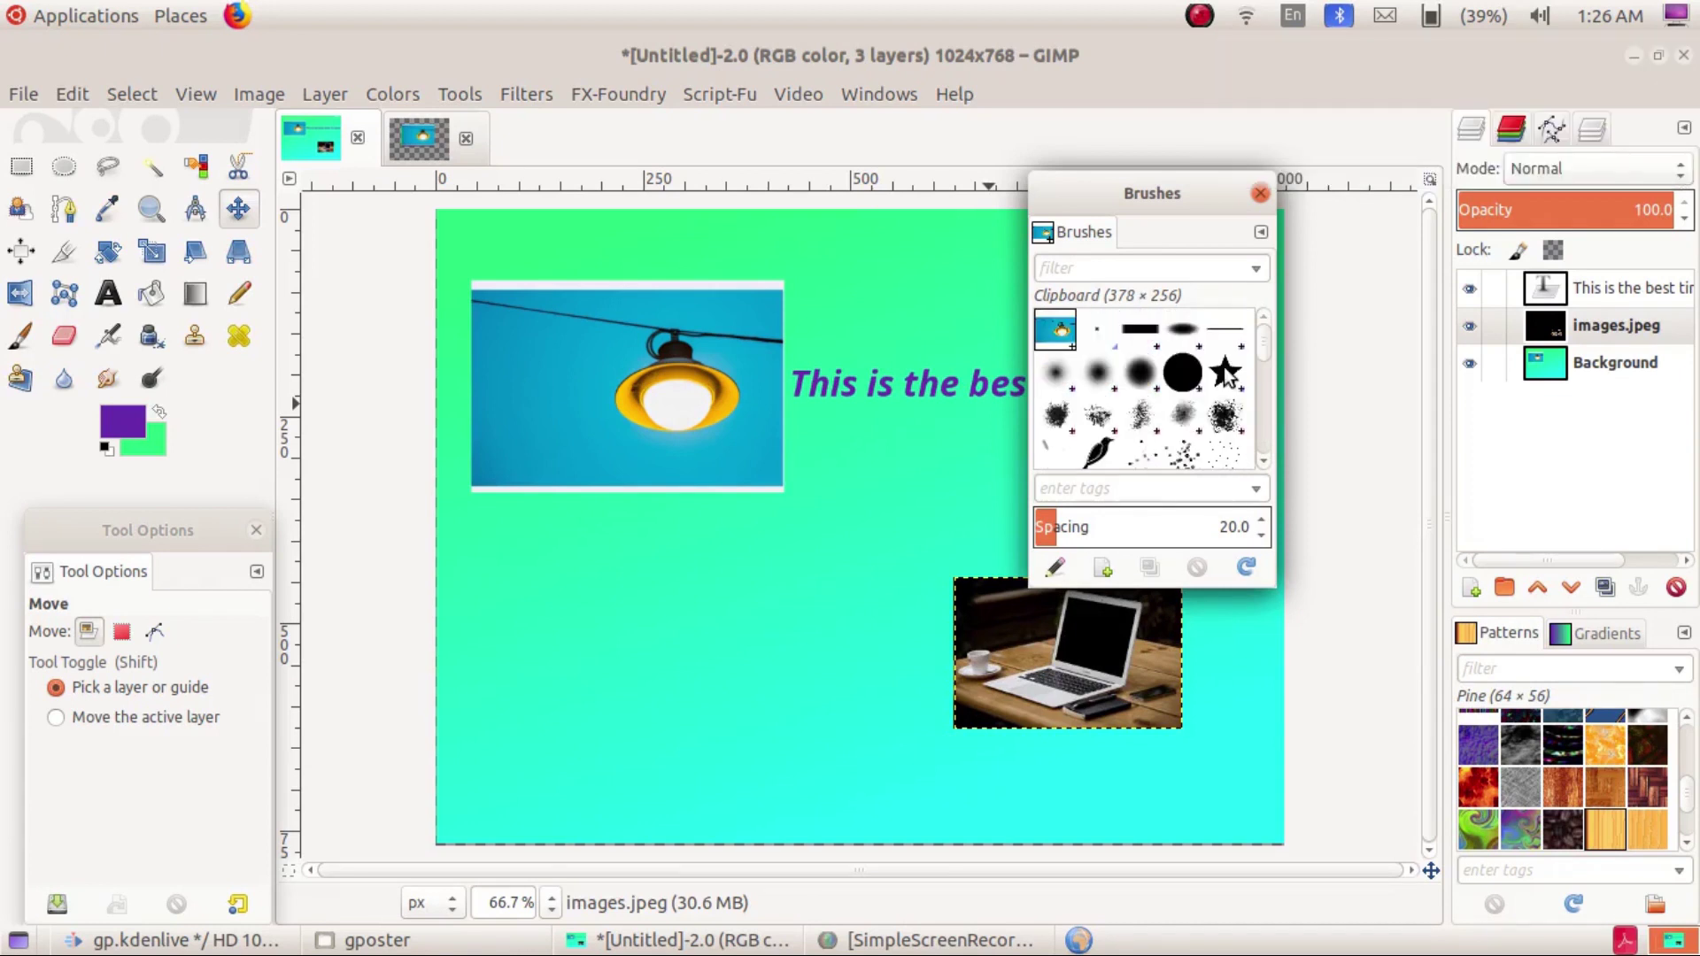
Drop two black 2. Star brush stars, one before the caption's start and one below its end
left_click(1227, 372)
mouse_move(1226, 372)
left_mouse_down()
mouse_move(686, 634)
mouse_move(578, 650)
left_mouse_up()
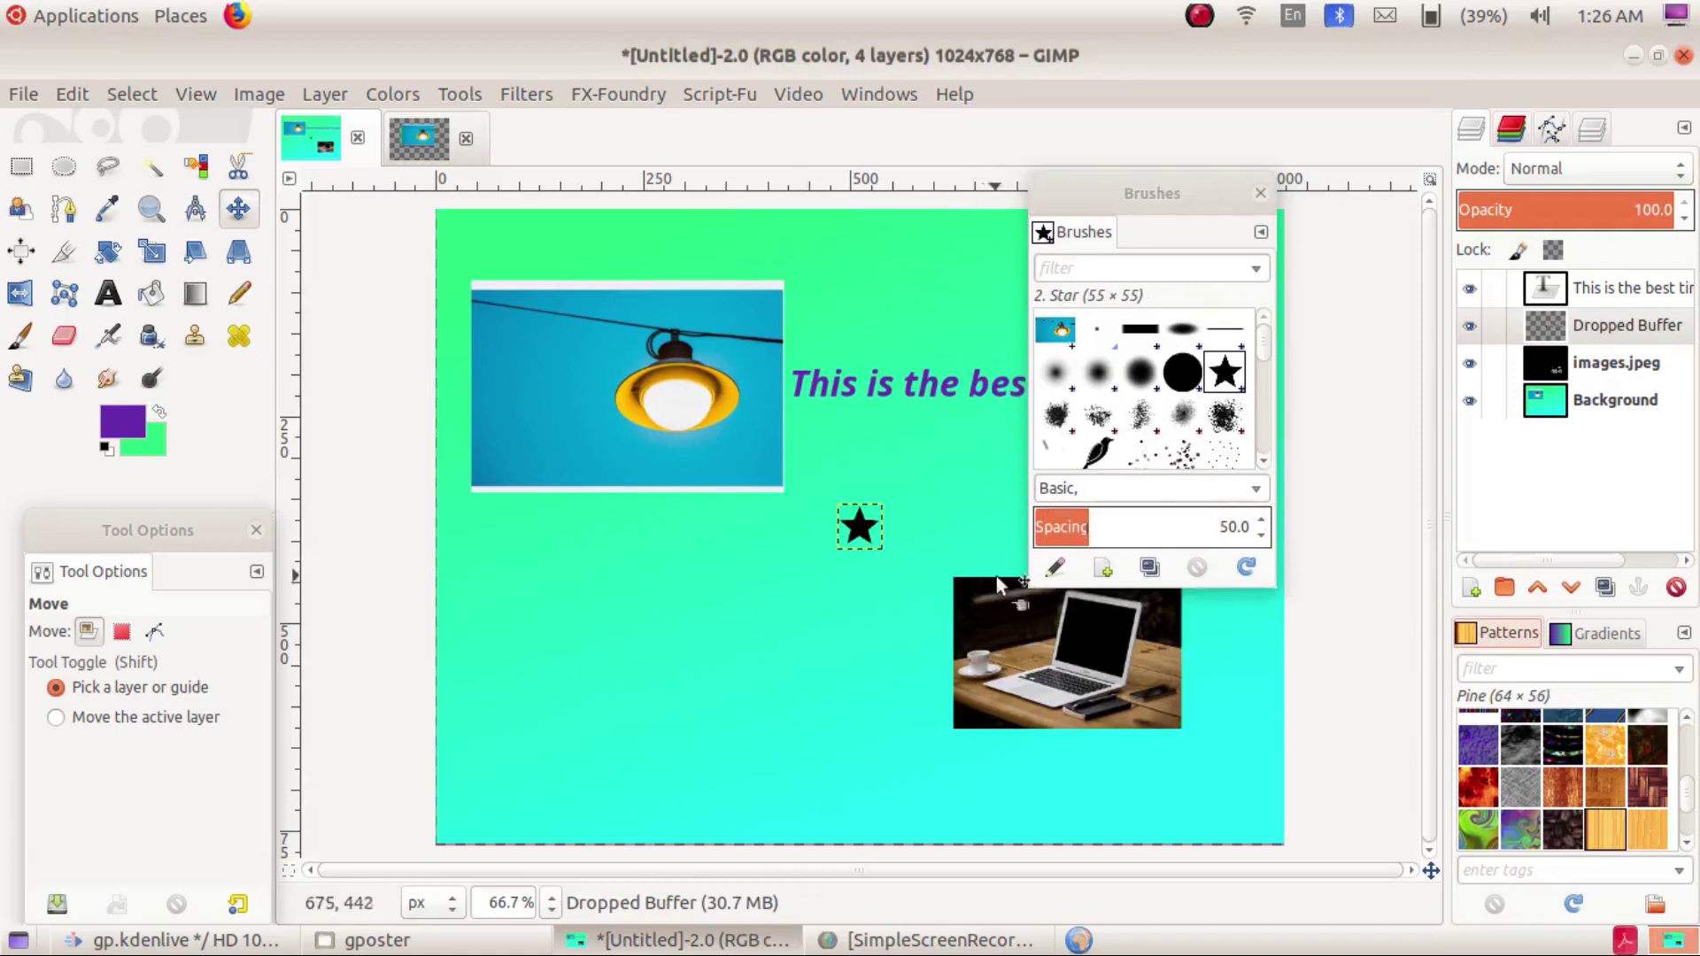
left_click_drag(855, 522, 814, 348)
left_click_drag(1151, 193, 822, 500)
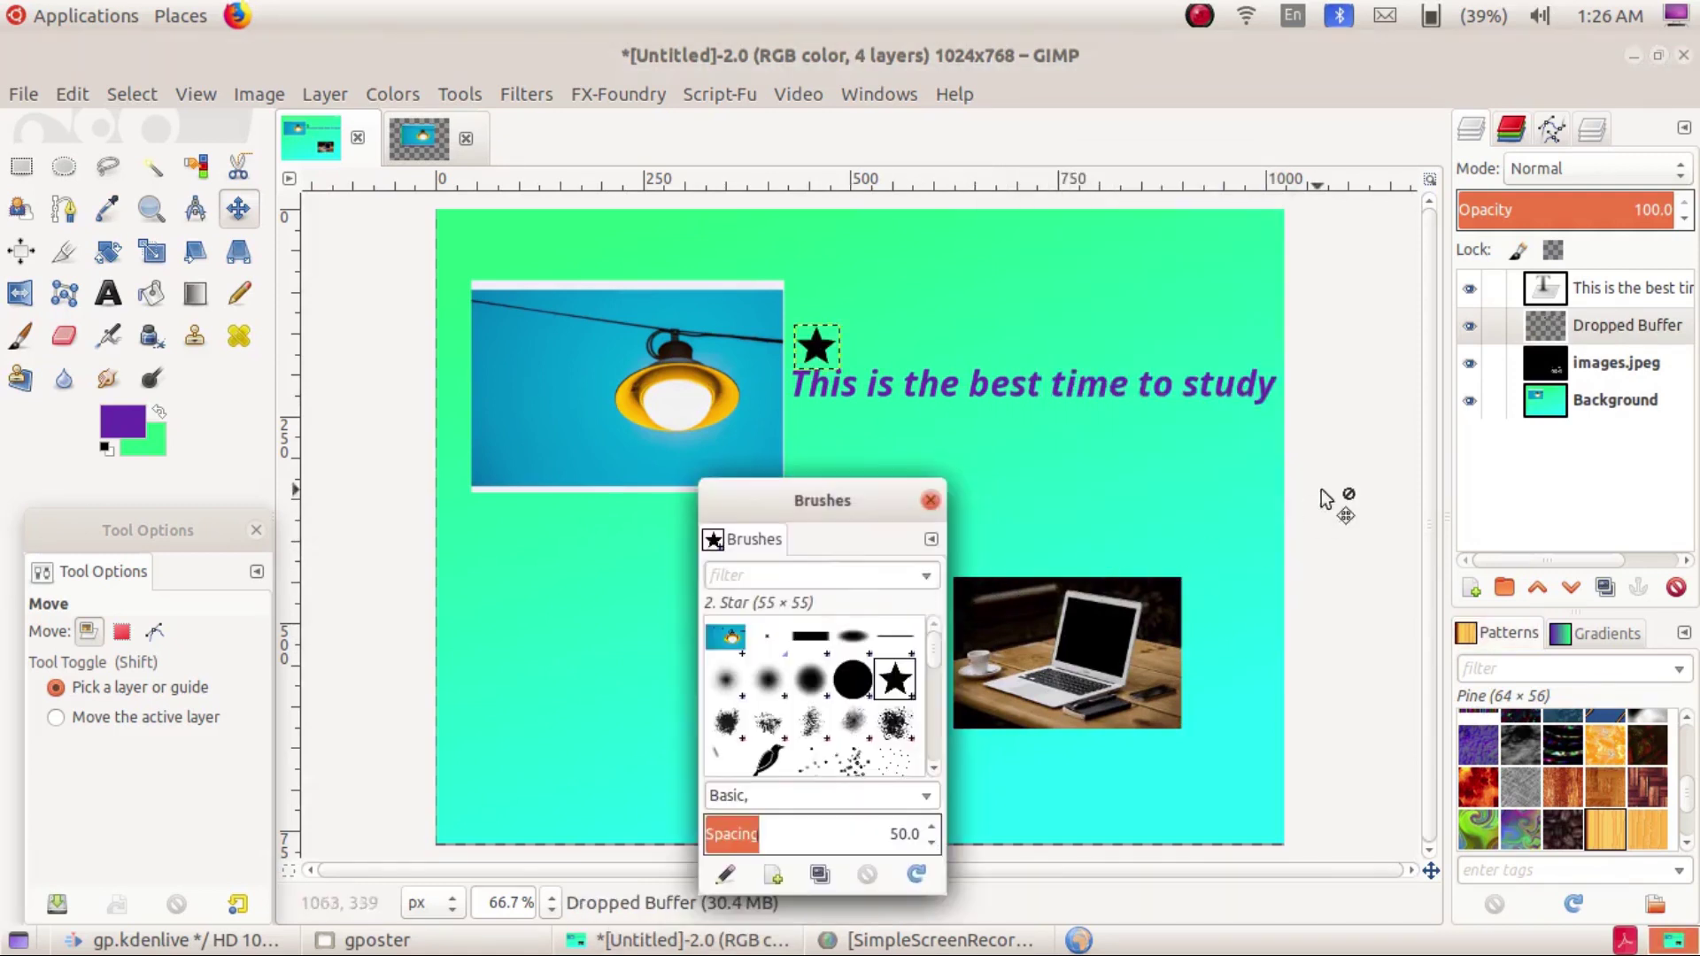
left_click_drag(896, 682, 1240, 418)
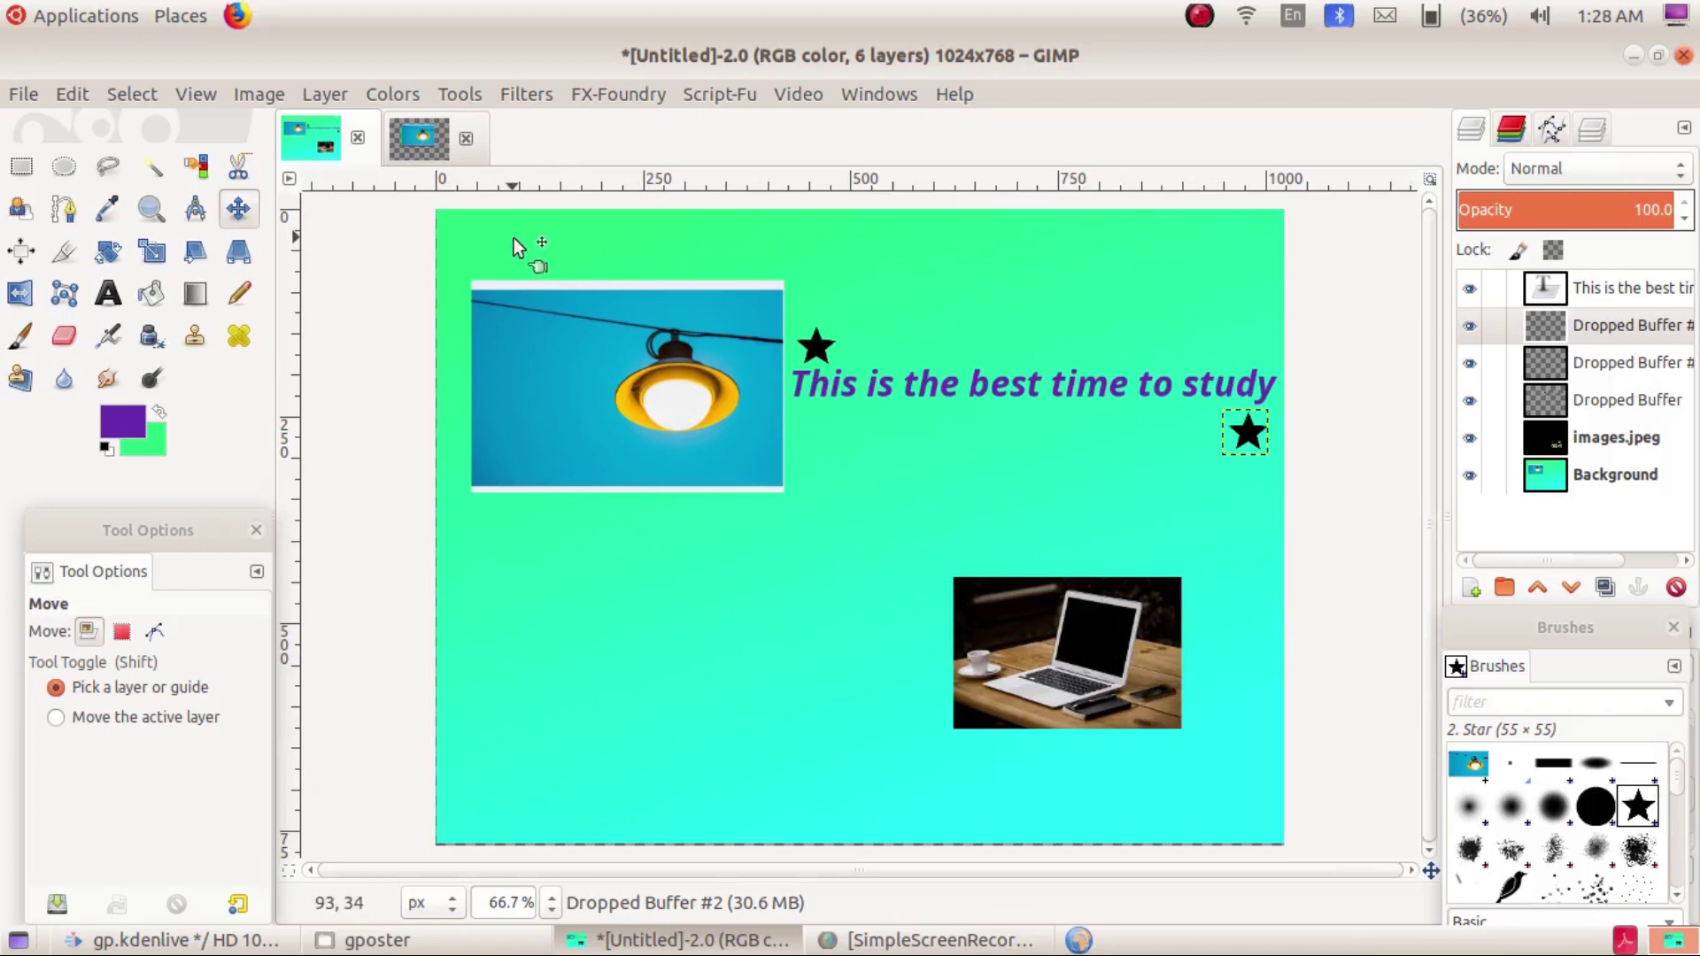
Save the poster as Untitled.xcf on the Desktop and minimise GIMP
left_click(18, 90)
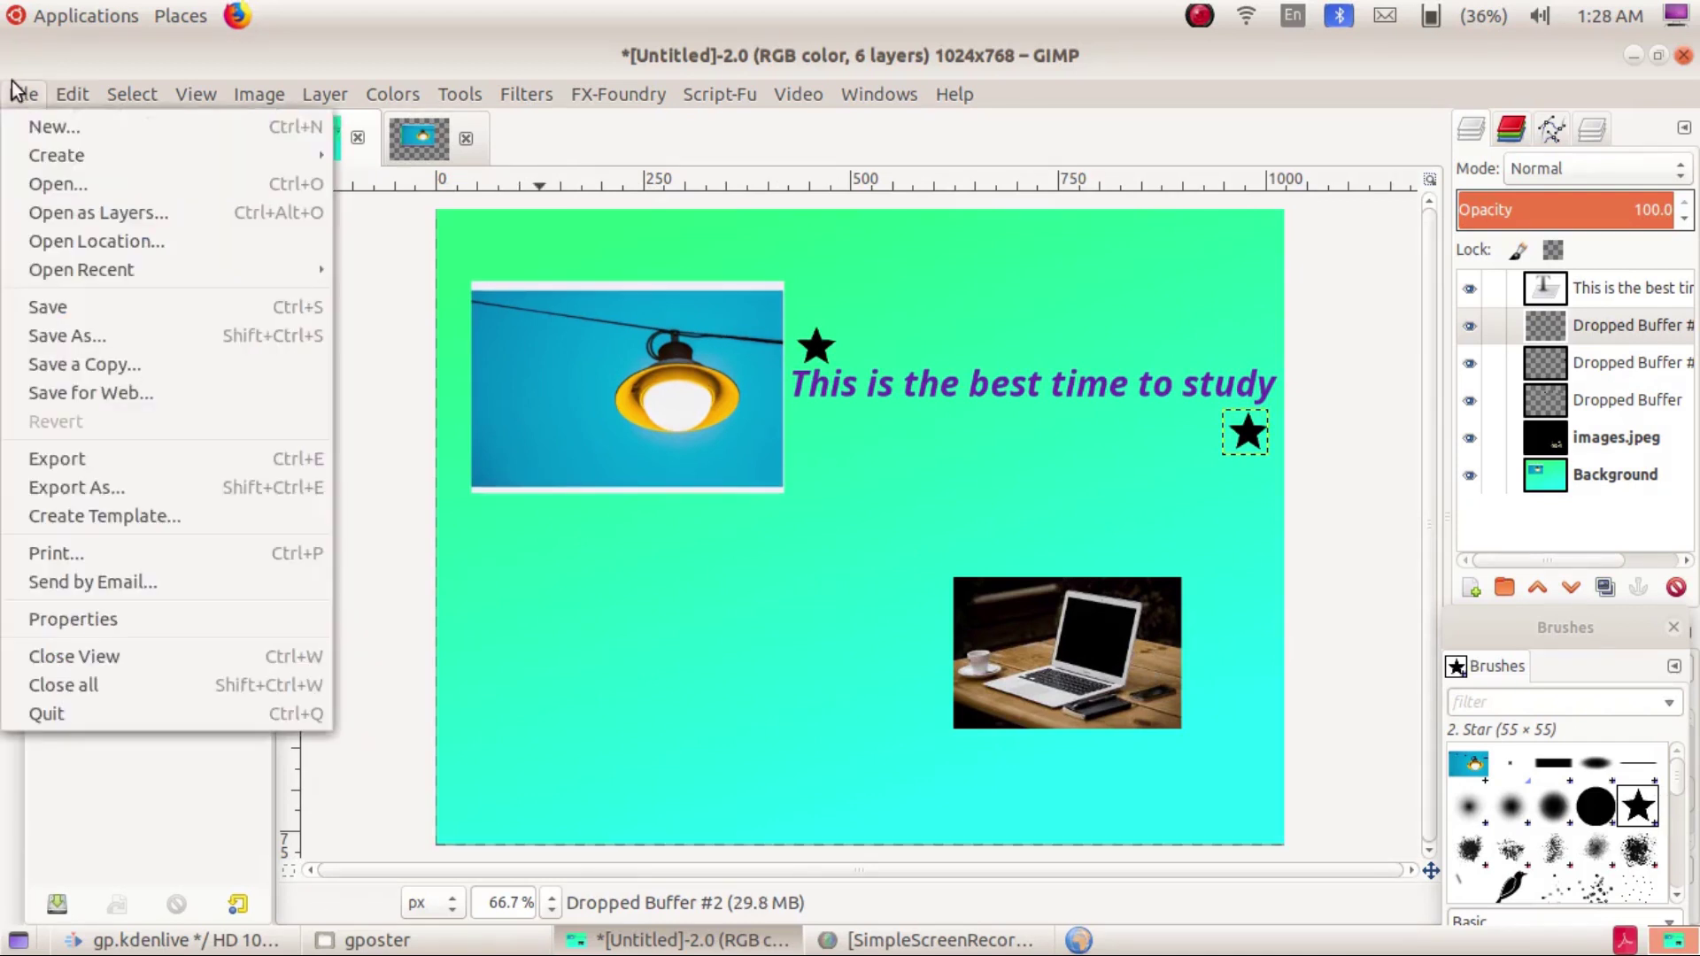
left_click(84, 312)
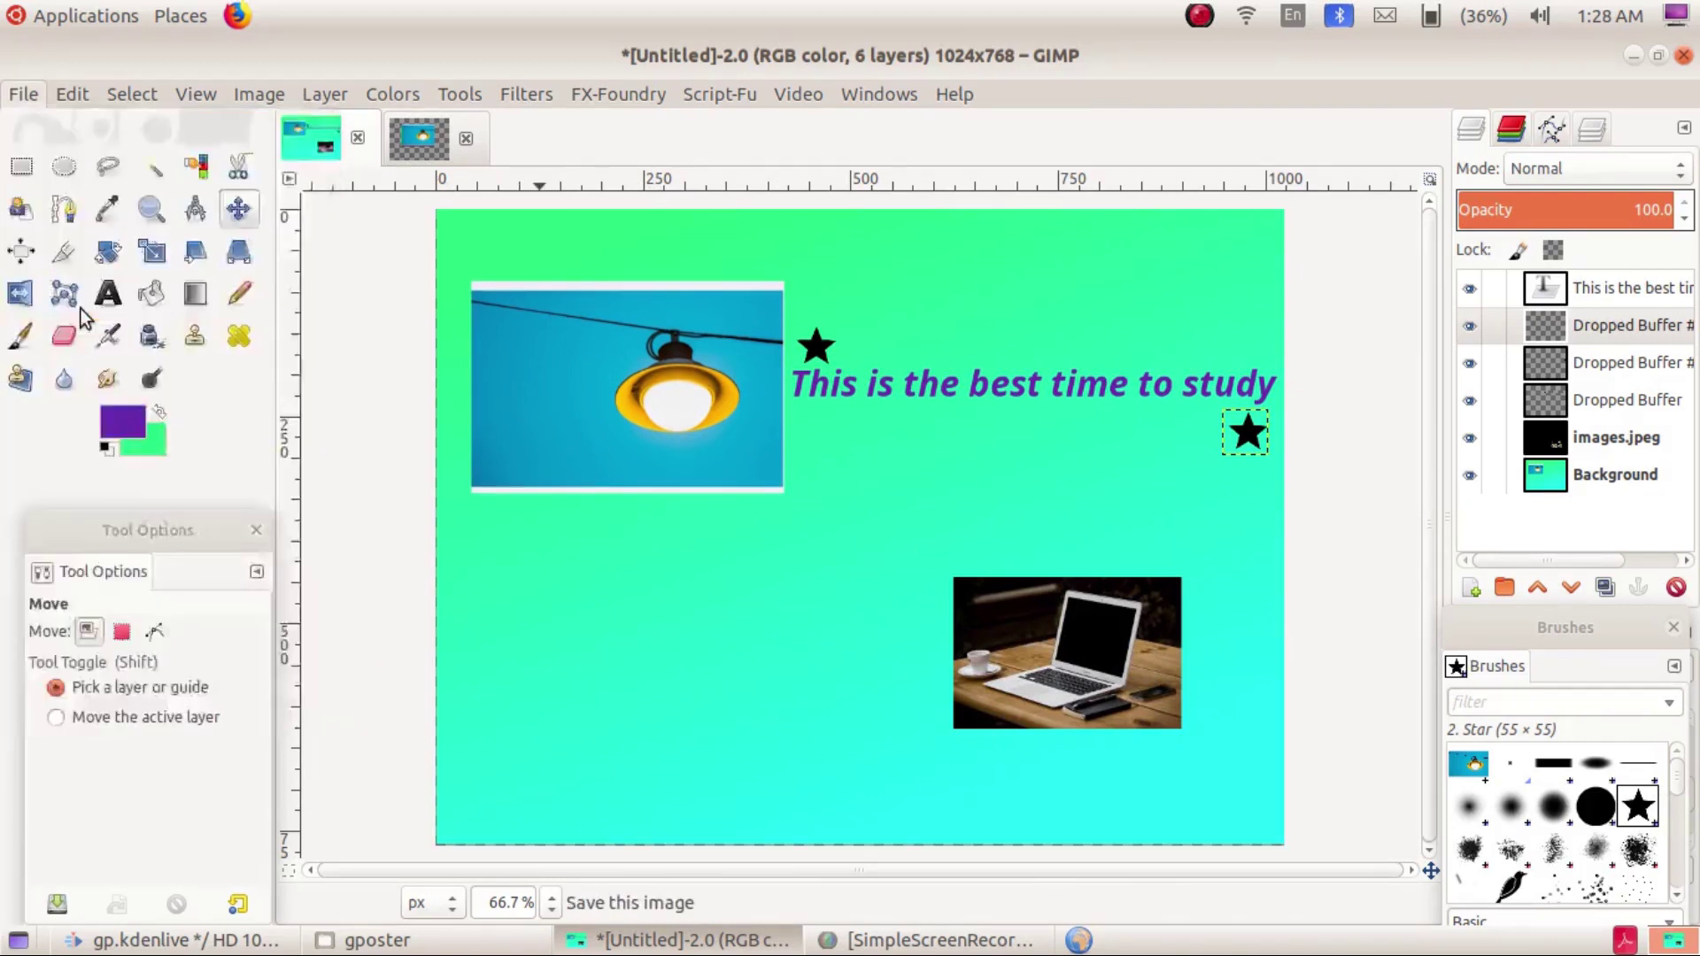
left_click(142, 352)
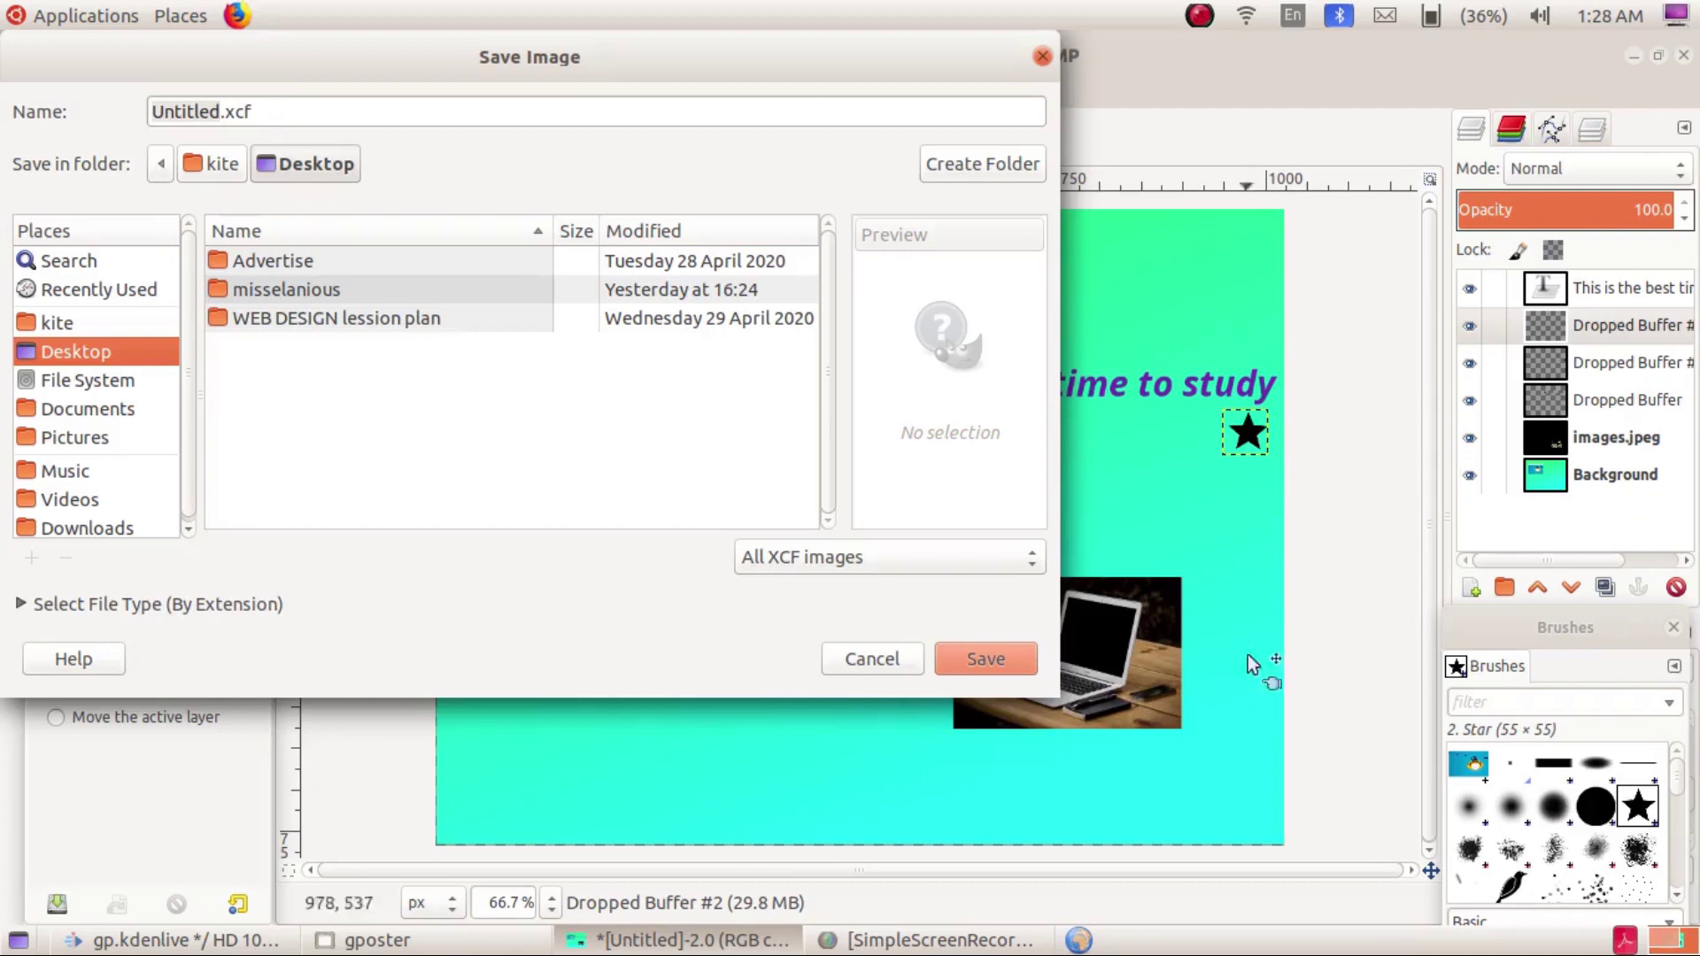
left_click(988, 657)
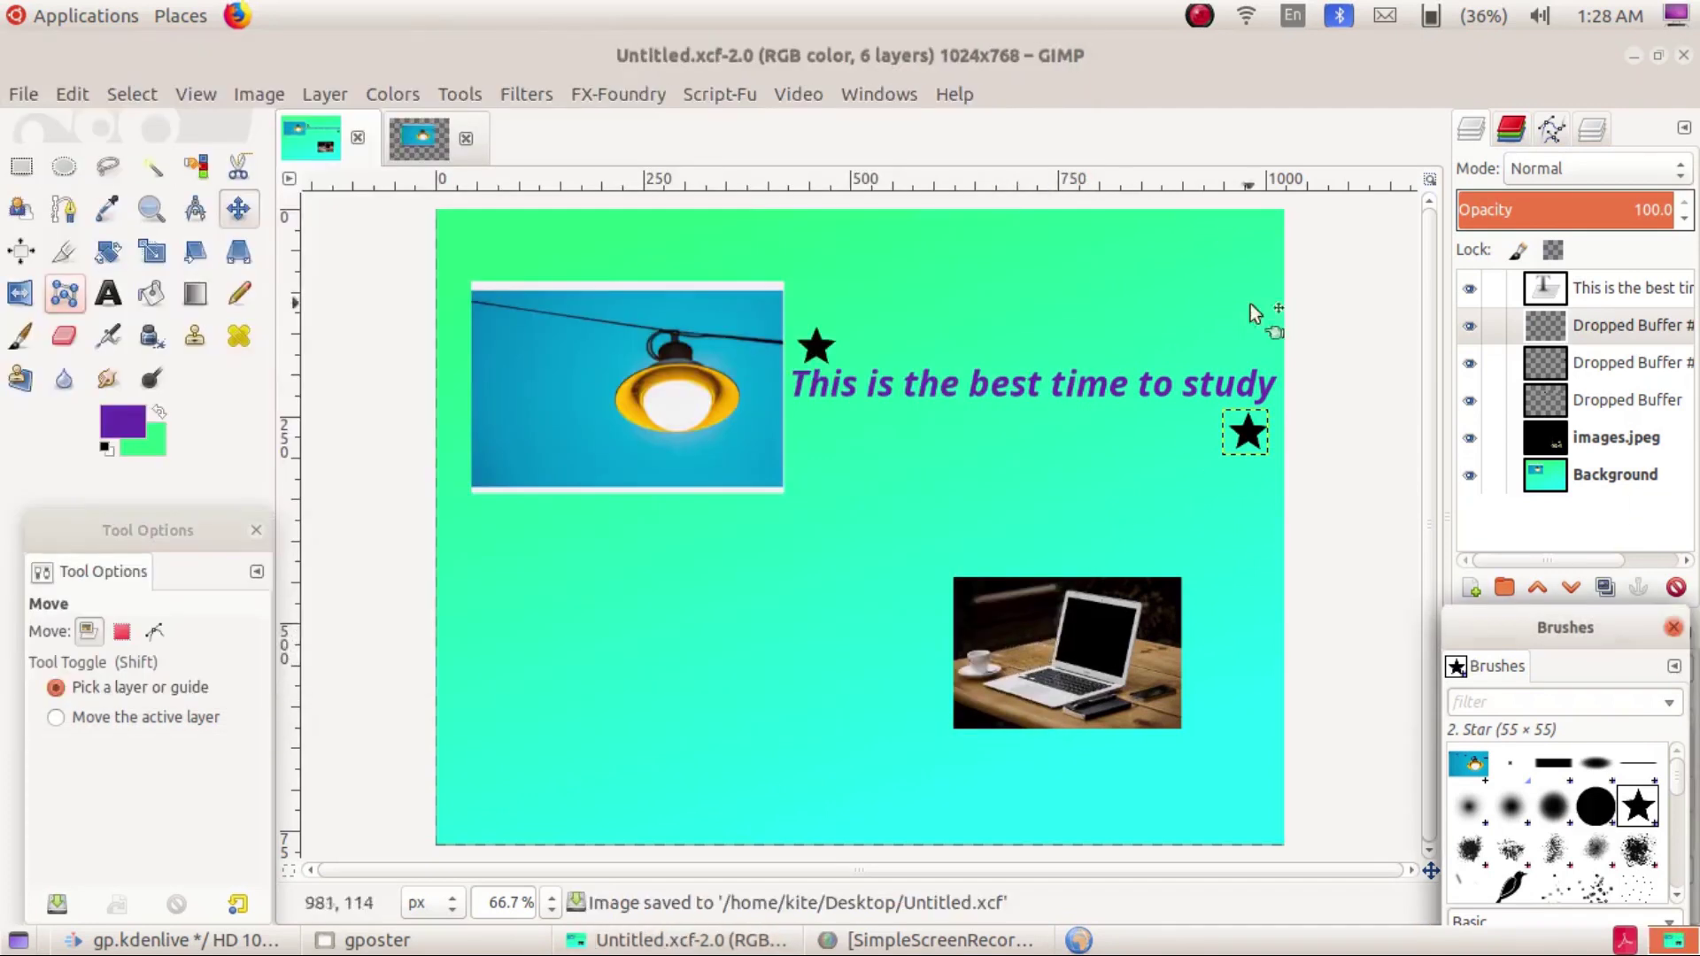
left_click(1634, 55)
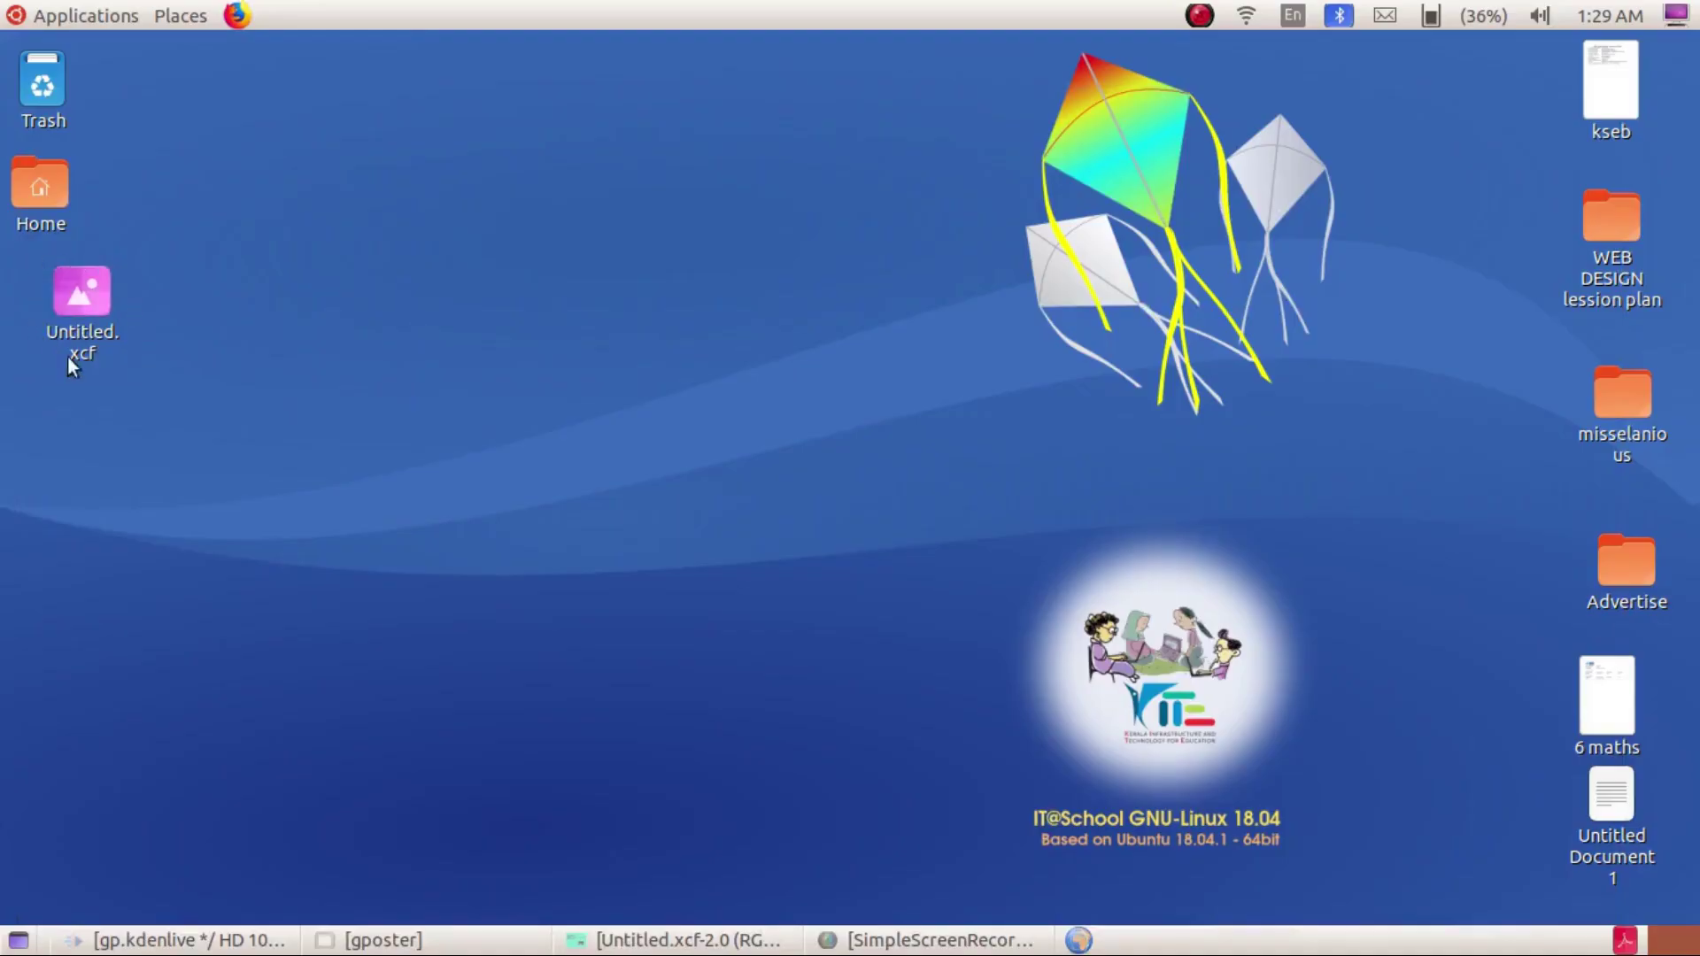
Reopen Untitled.xcf in GIMP from its desktop icon
double_click(79, 306)
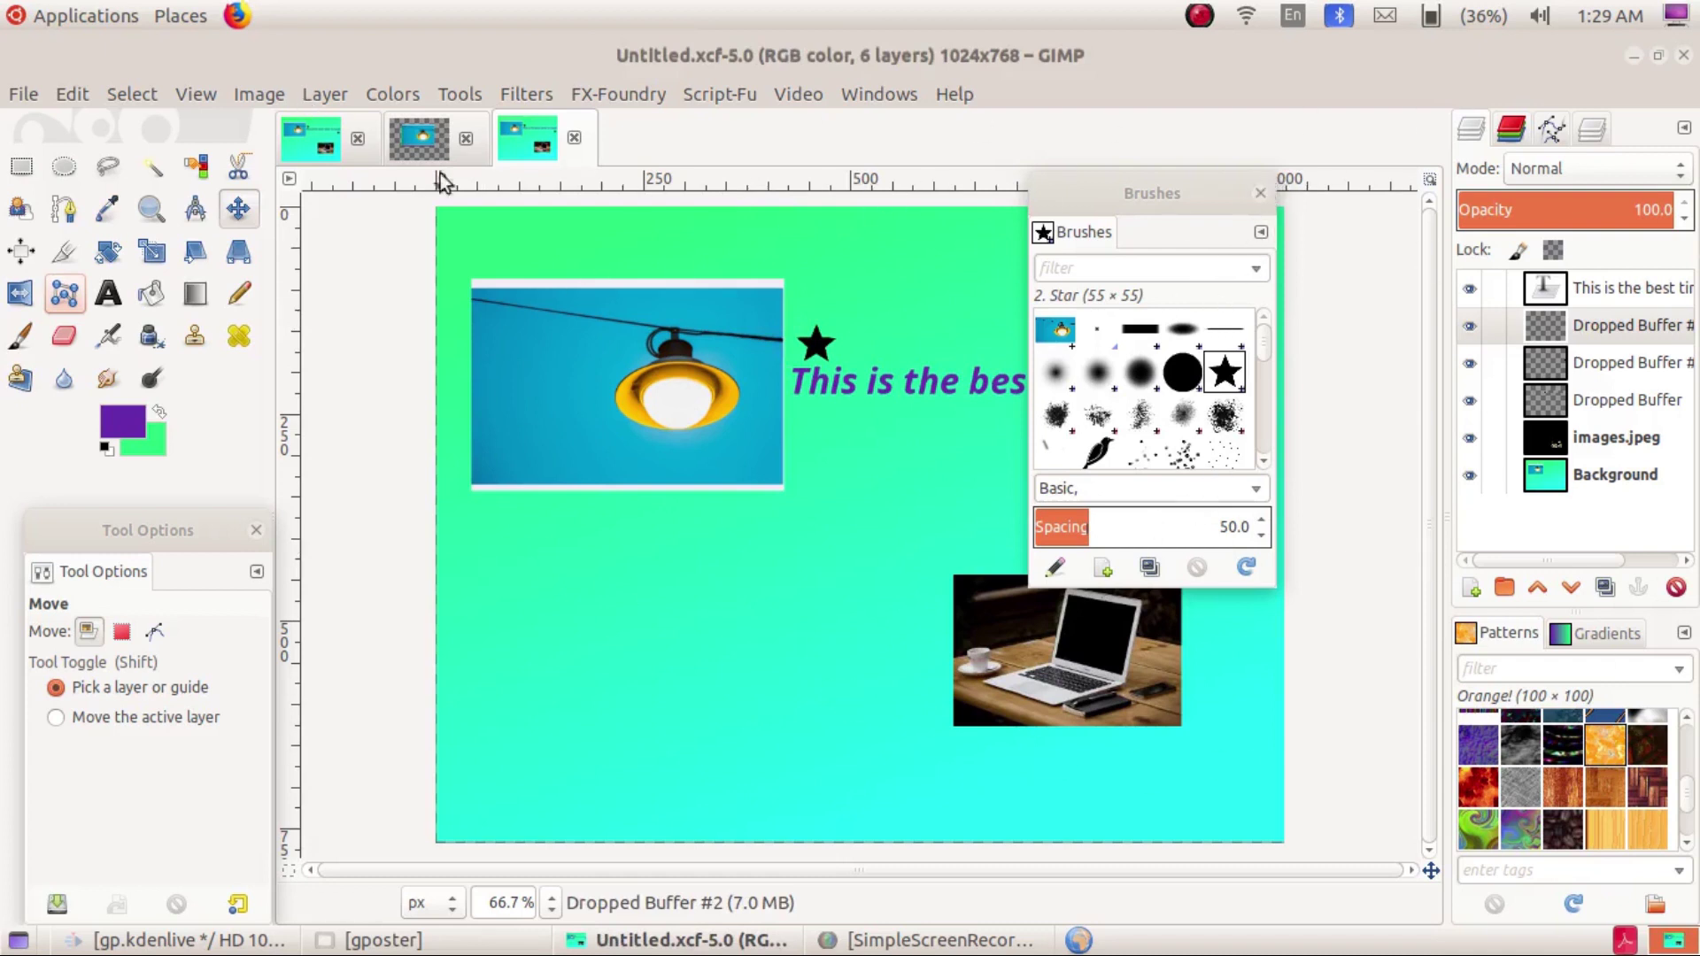
Export the poster to the Desktop as Untitled.png with default PNG options
left_click(24, 94)
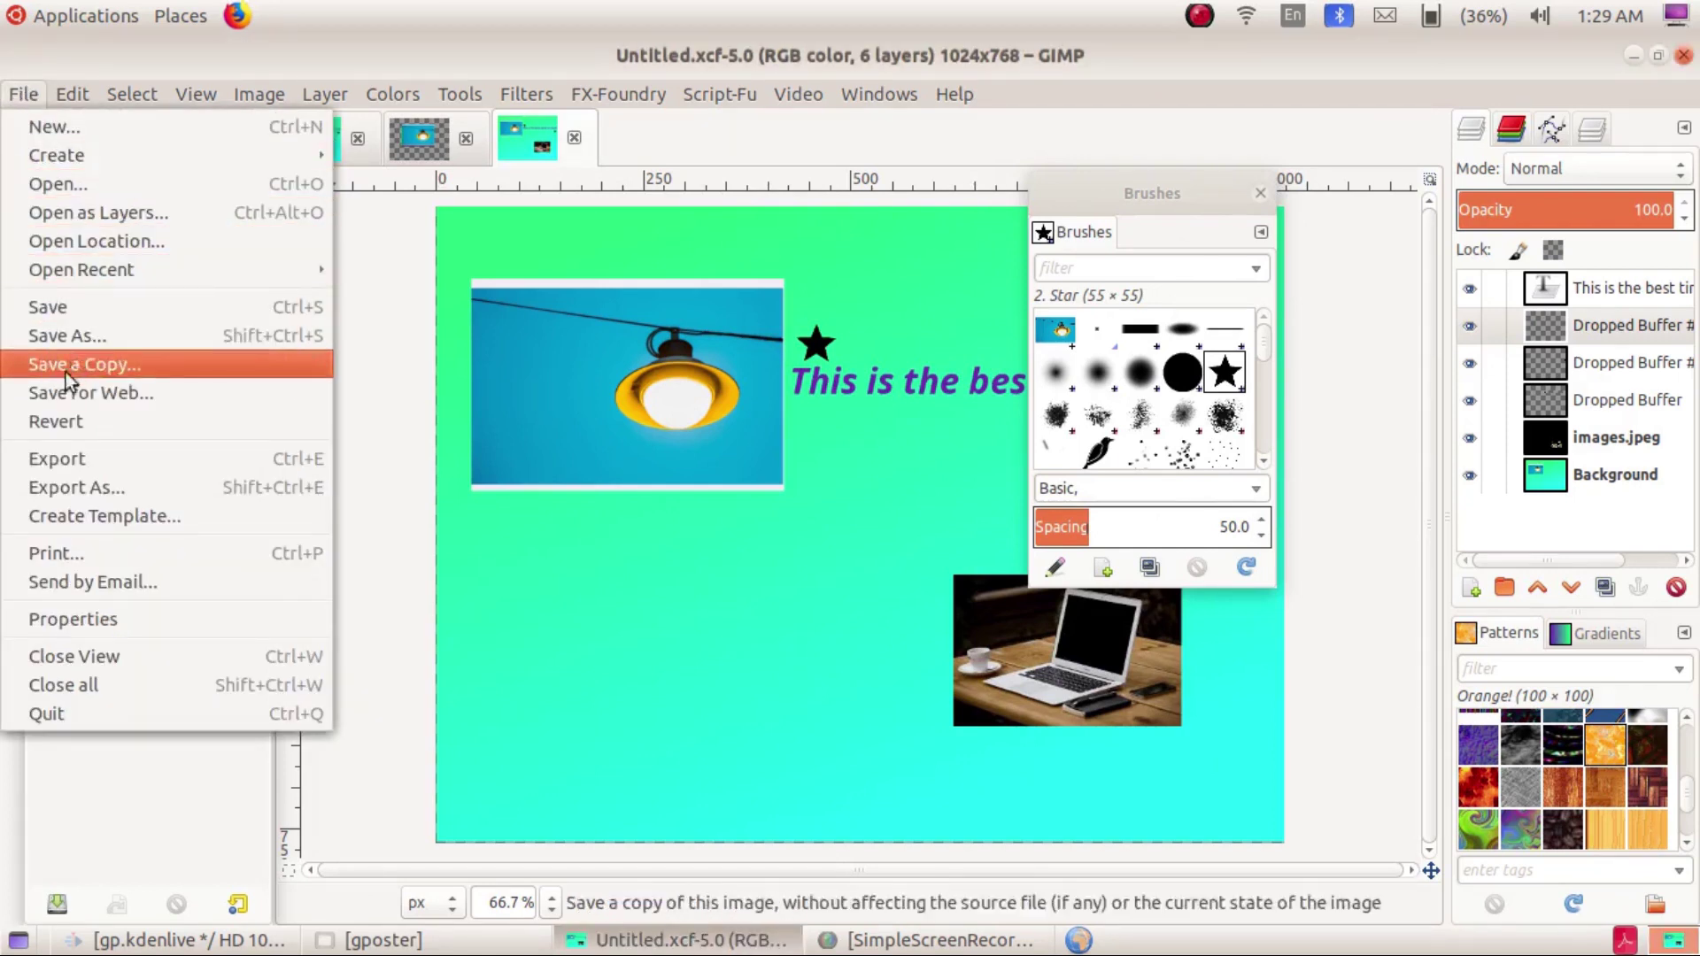
left_click(76, 466)
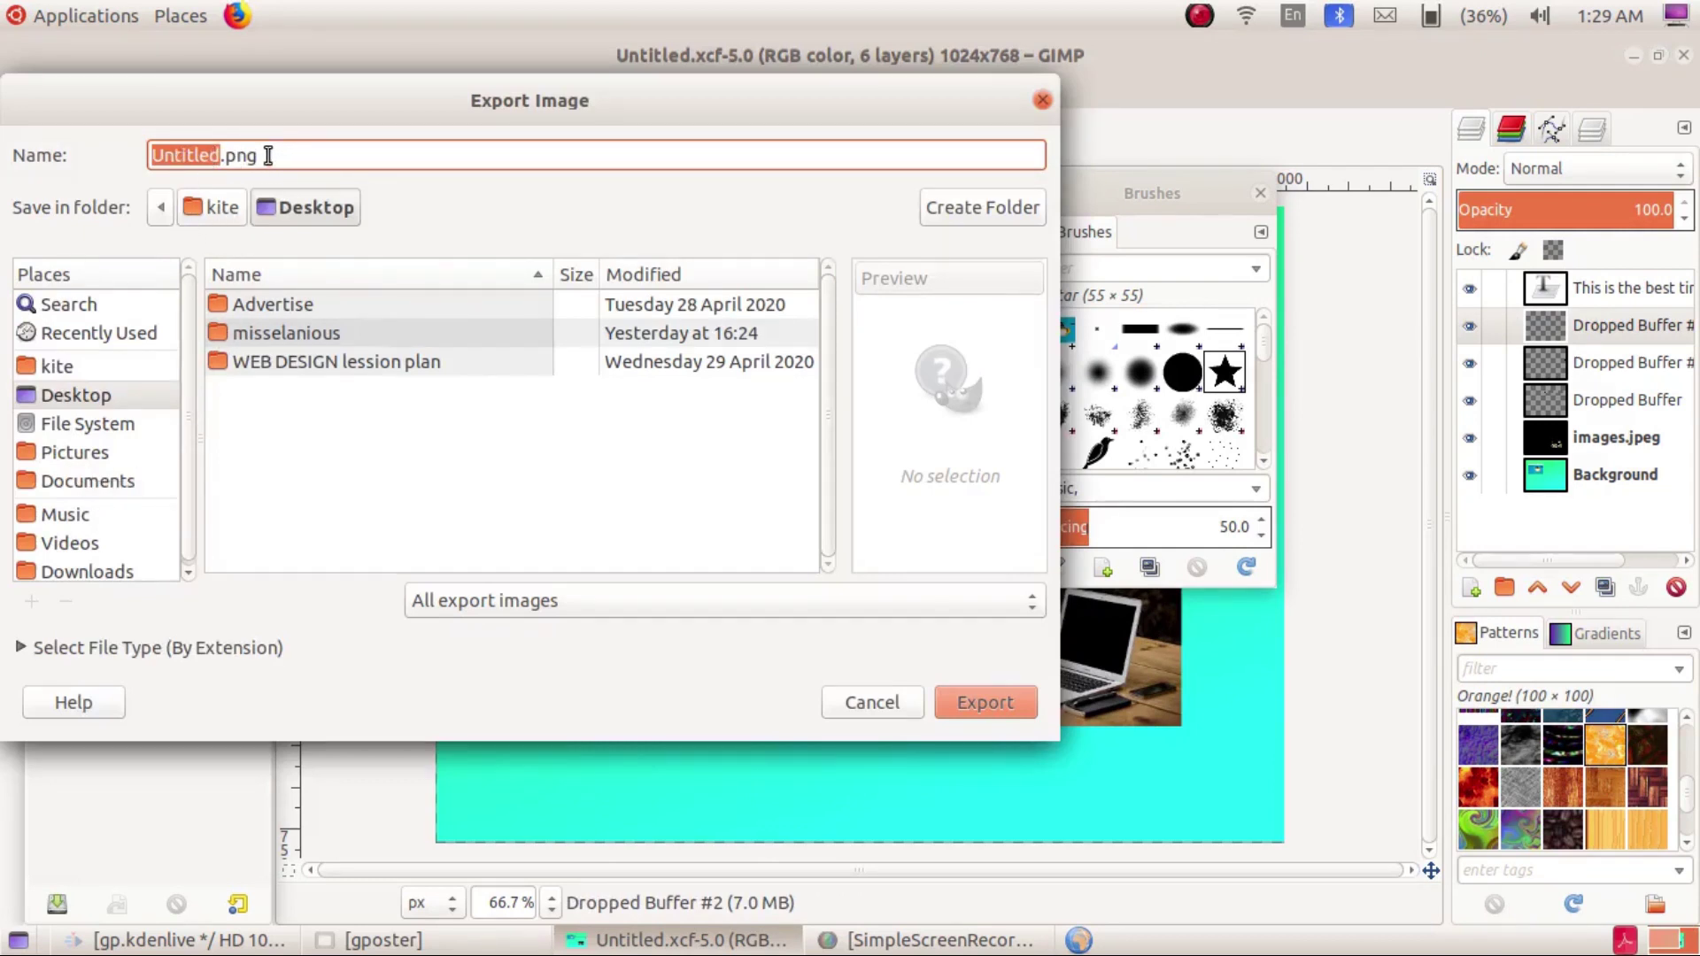
left_click(189, 451)
left_click(998, 696)
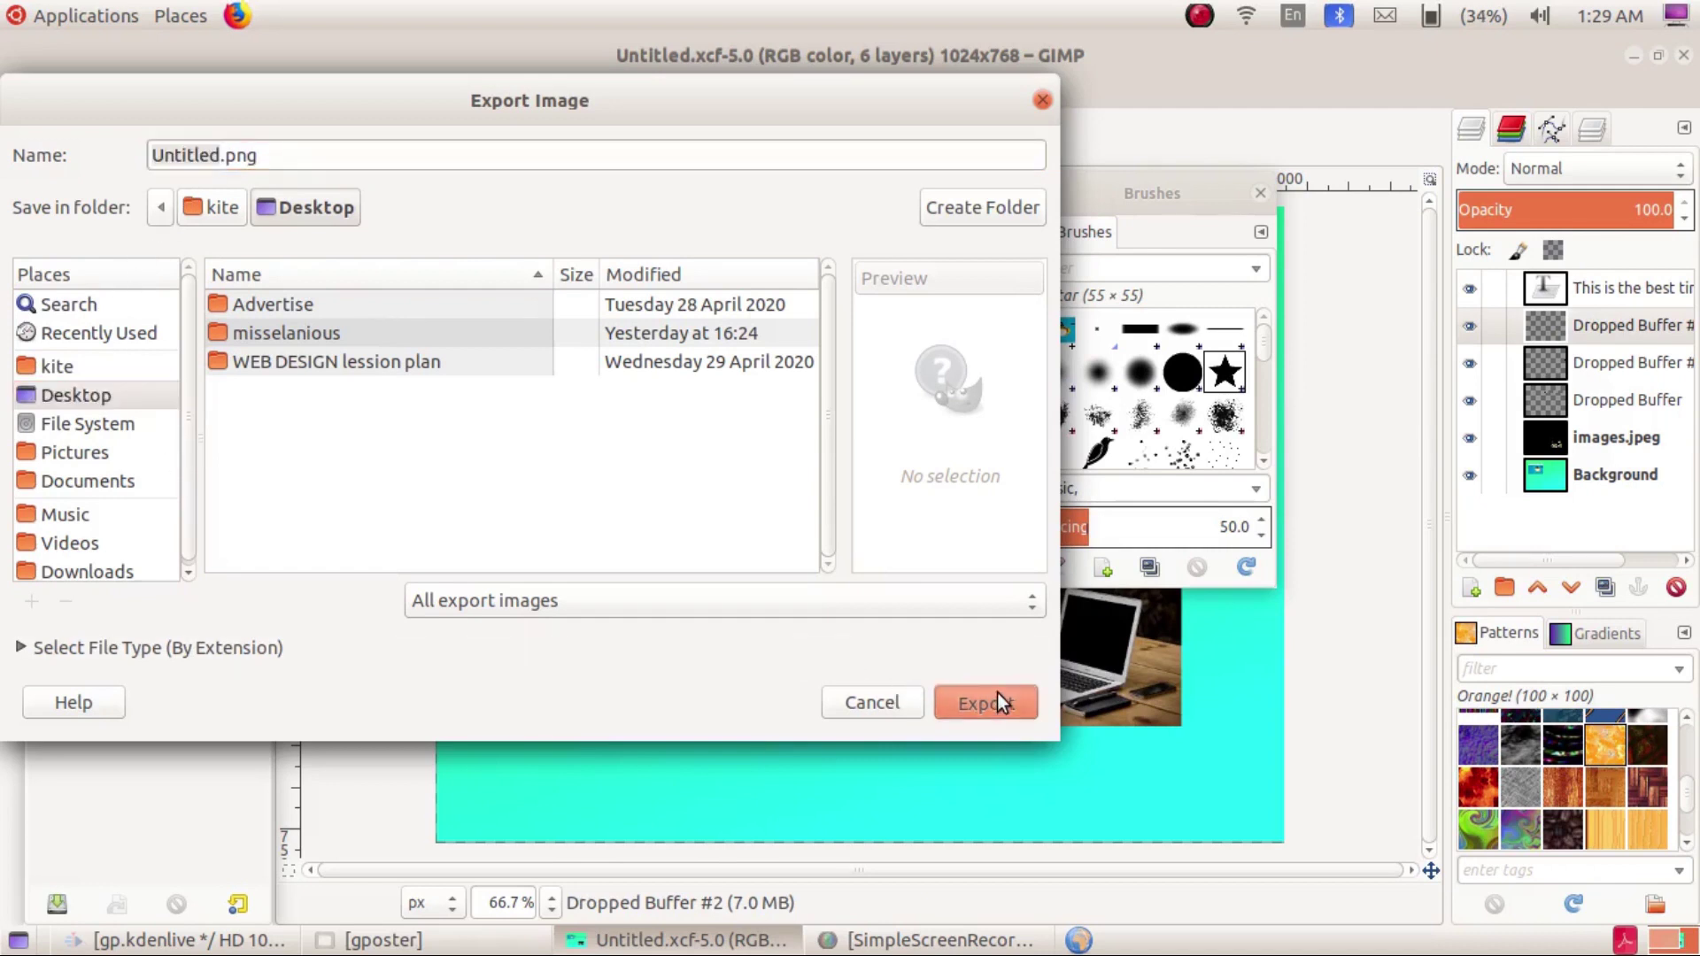
left_click(682, 664)
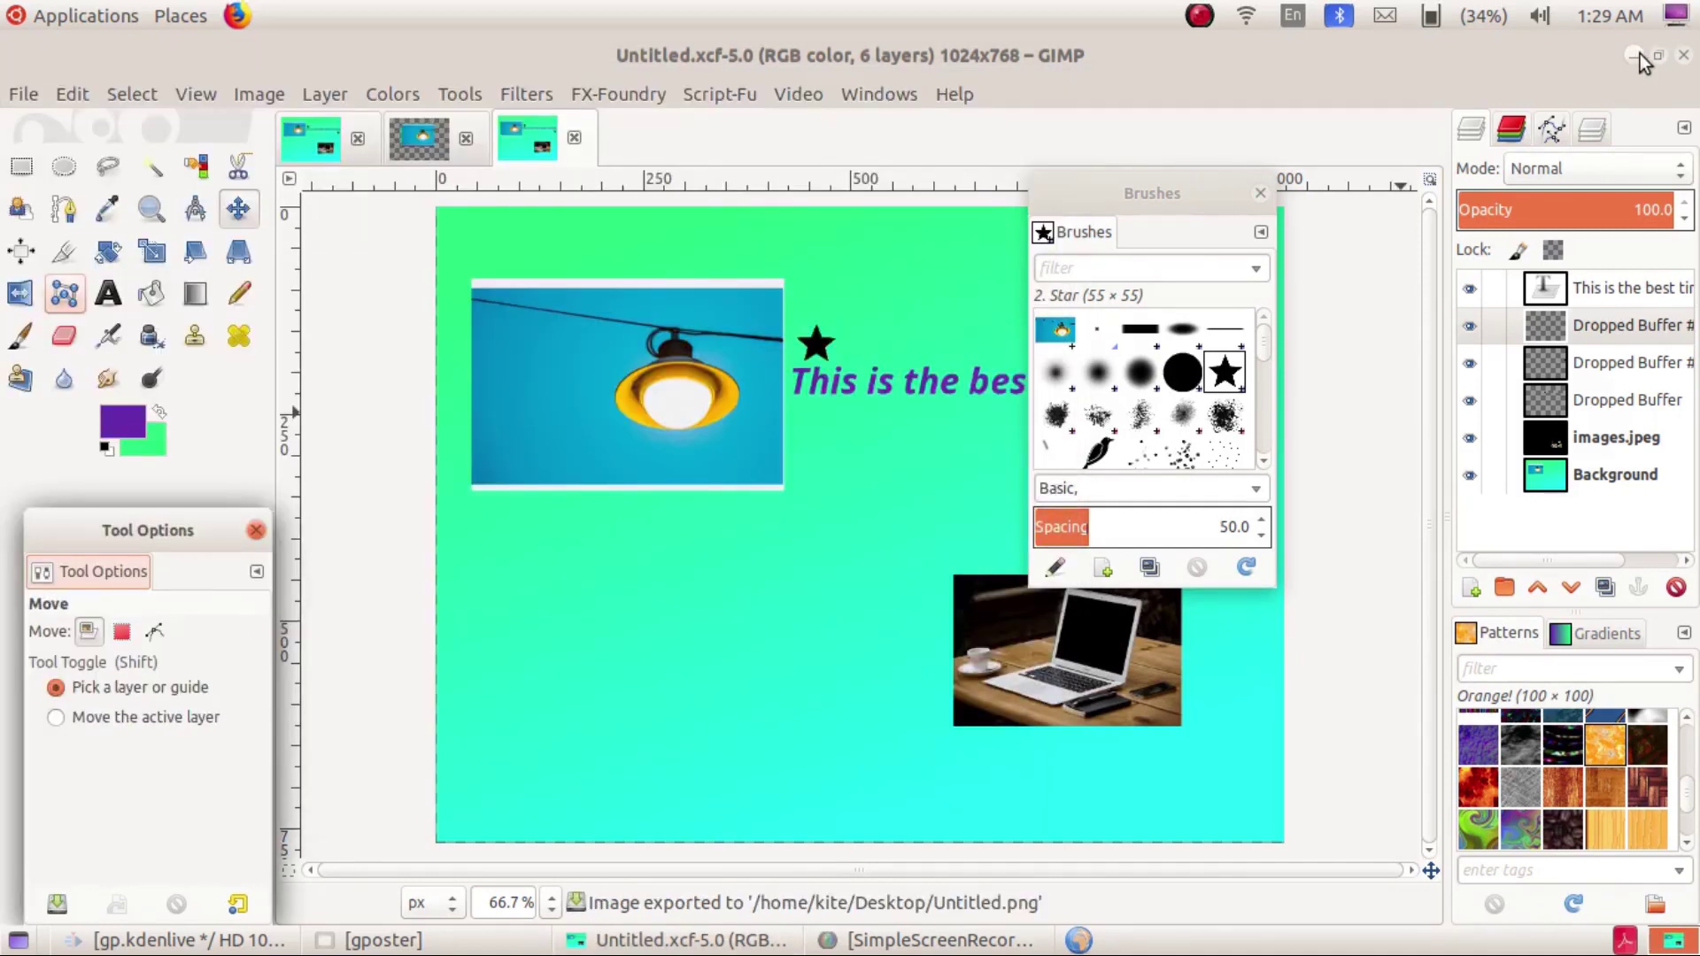
Show the desktop, rearrange the Untitled.xcf and Untitled.png icons, and open Untitled.png in Image Viewer
left_click(180, 16)
left_click(220, 82)
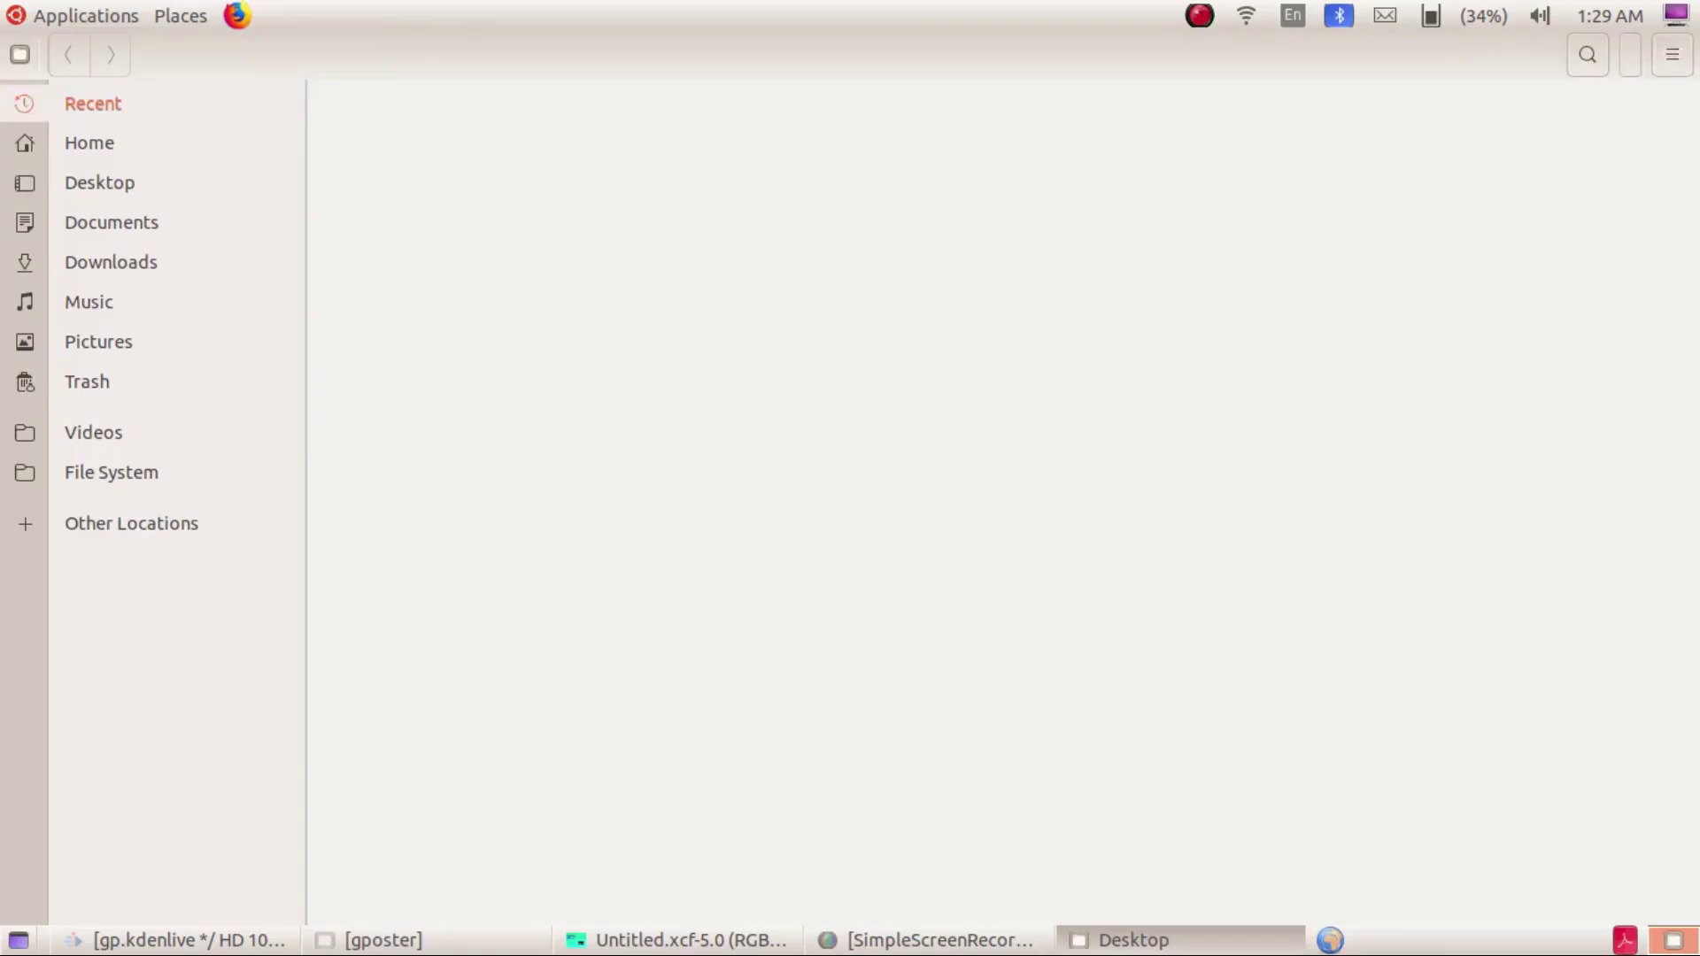
key("super+d")
left_click_drag(92, 299, 444, 227)
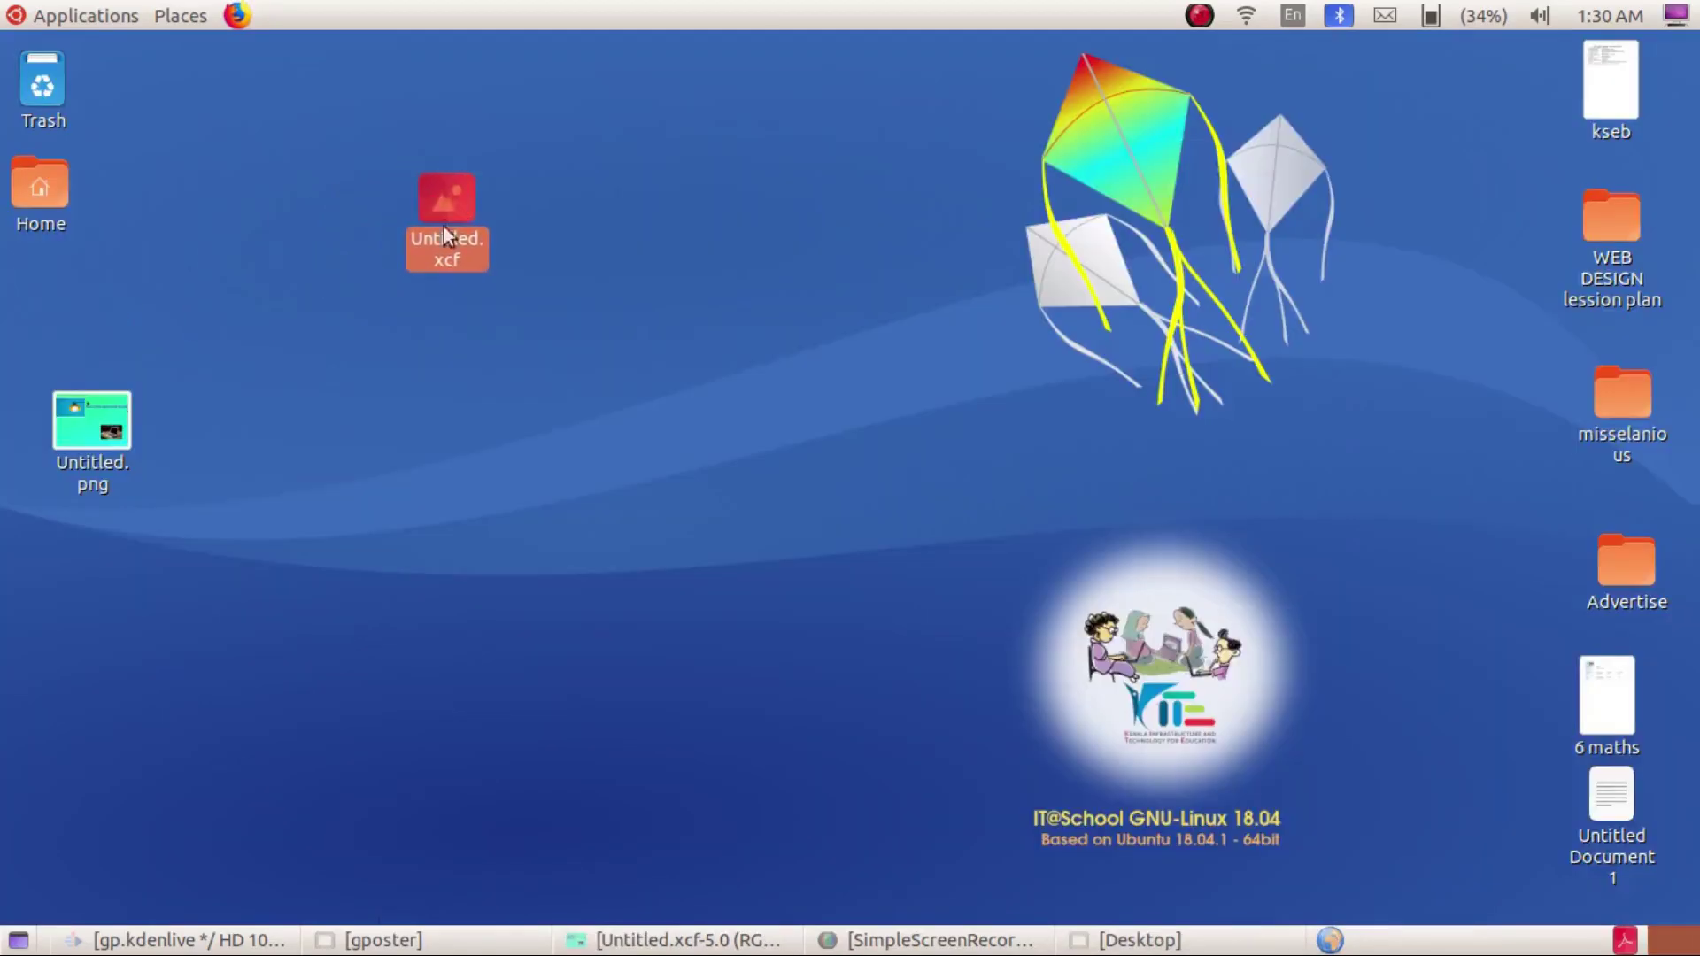
left_click_drag(89, 421, 666, 202)
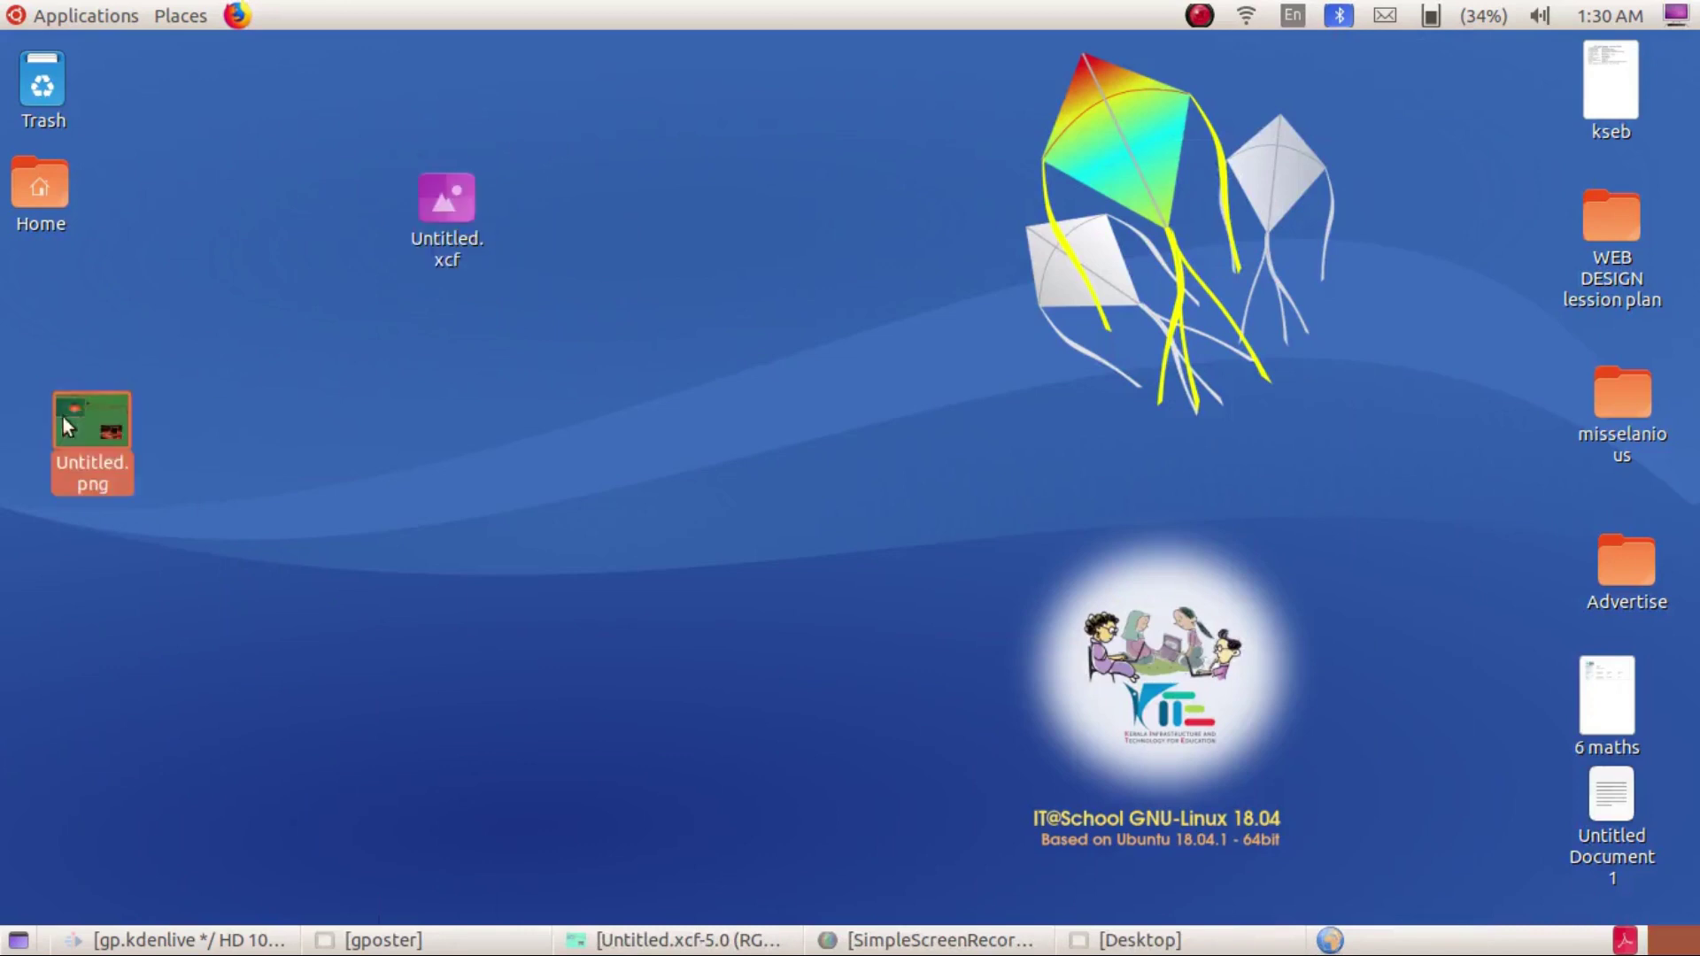
double_click(677, 182)
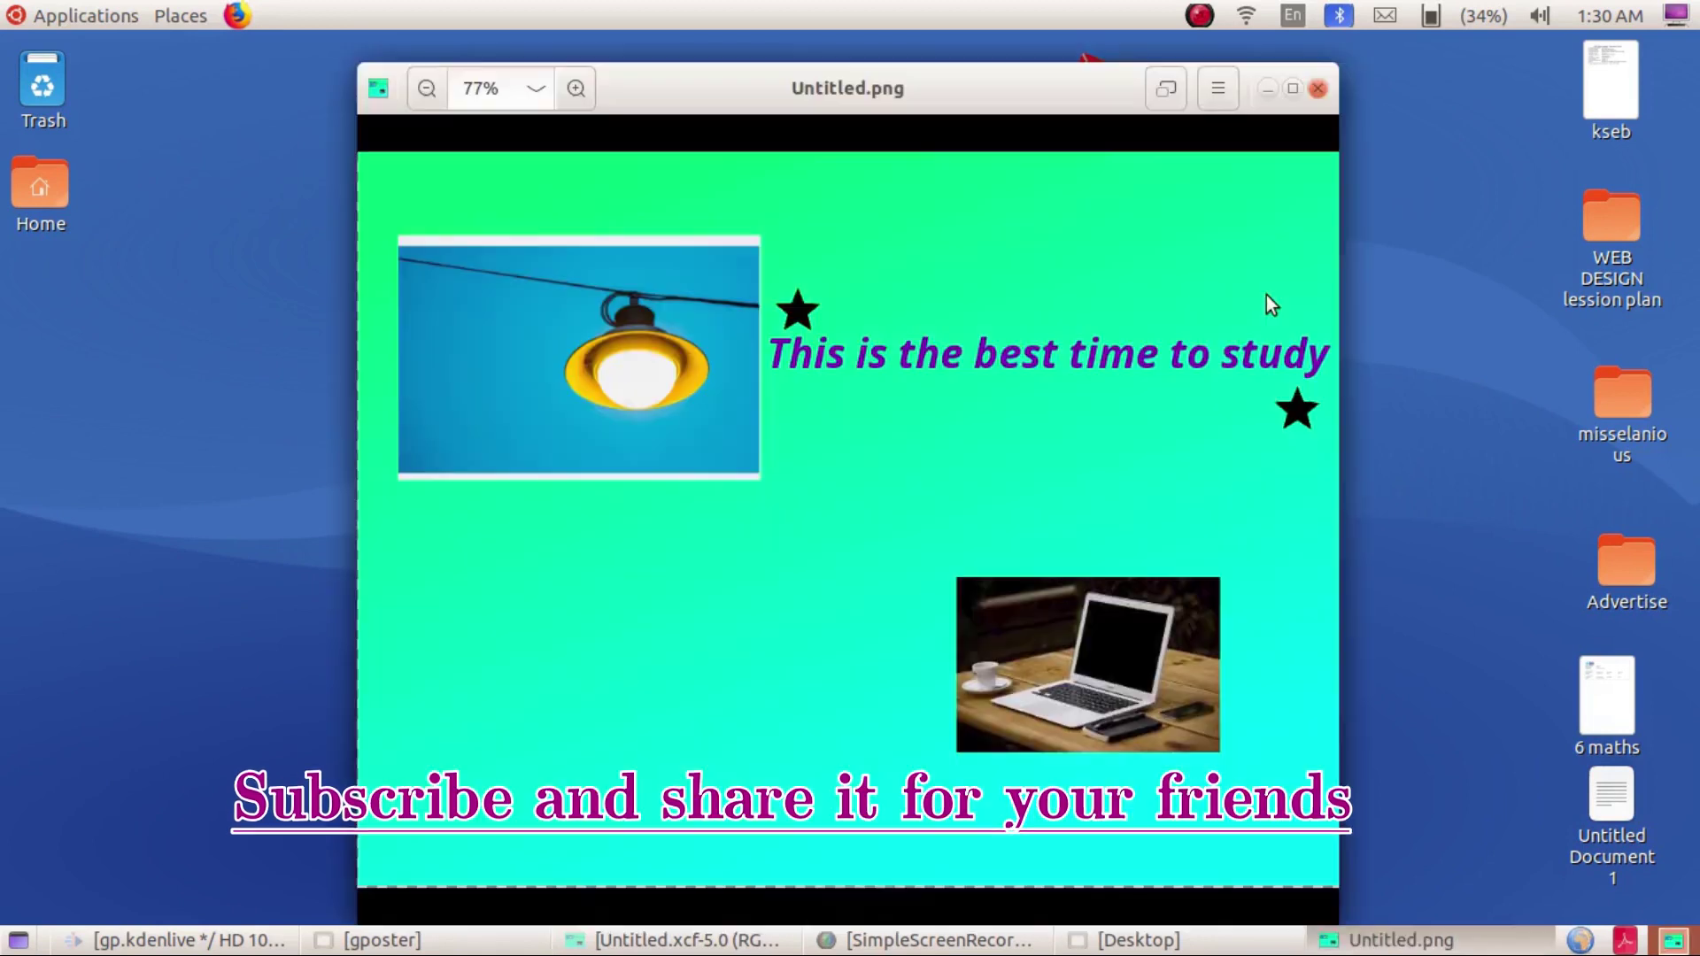